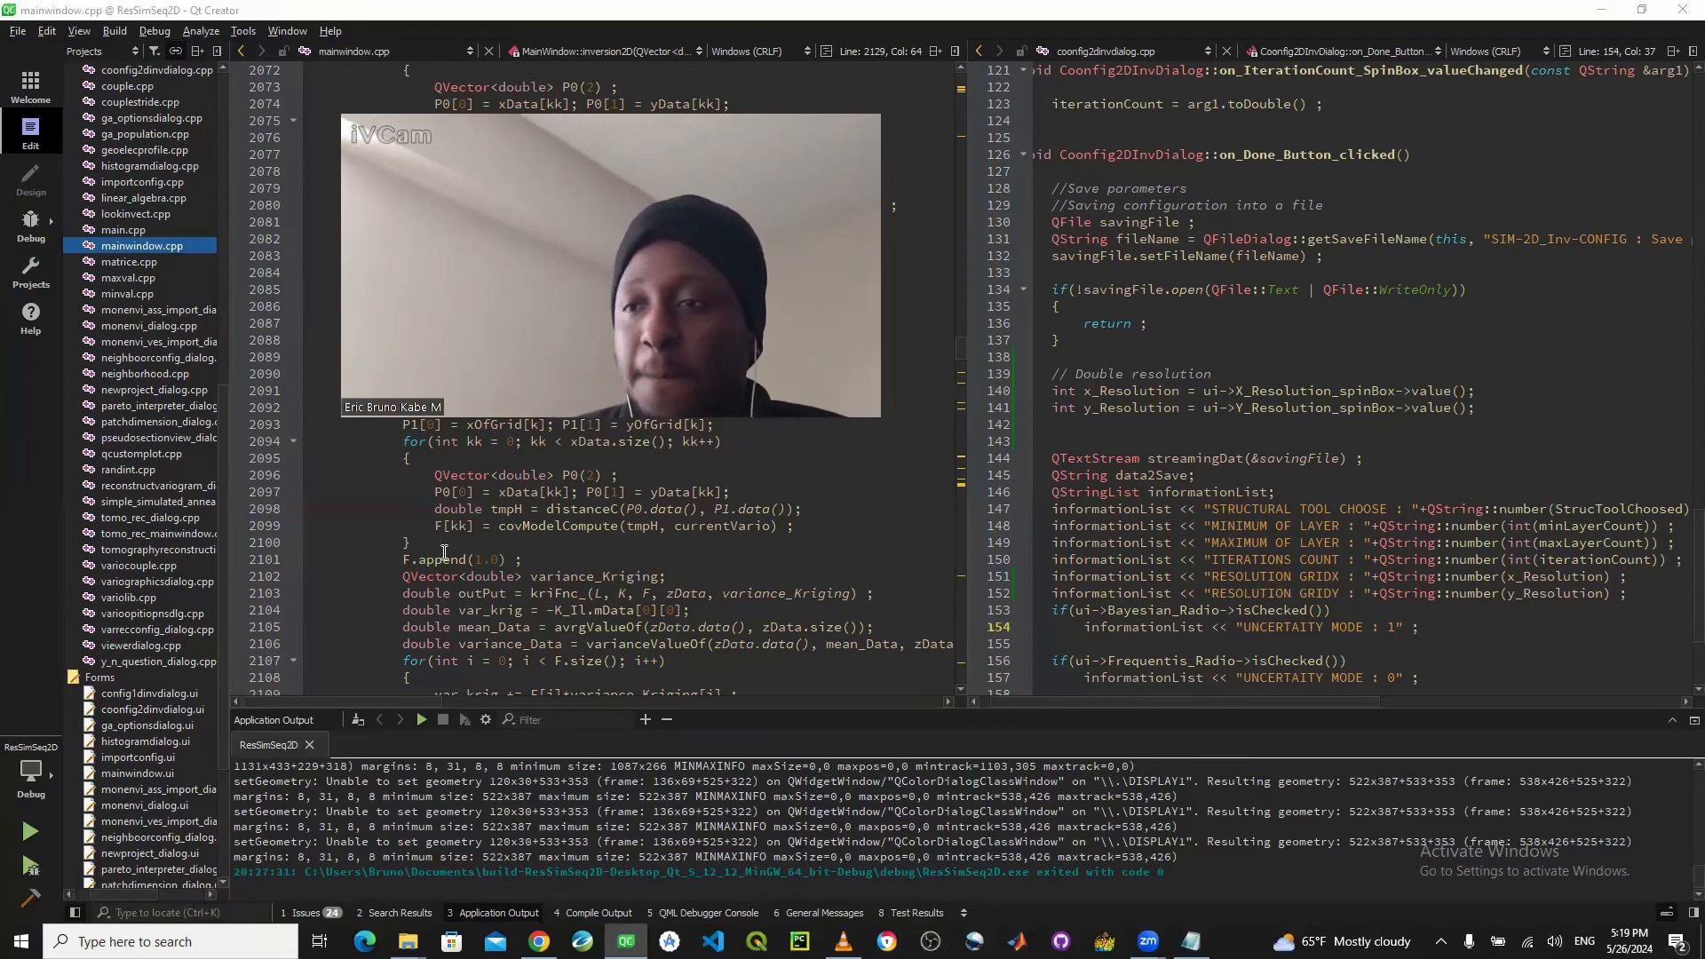
- Run the ResSimSeq2D project and move the launched ResUME++ window aside from its starting place
left_click(40, 830)
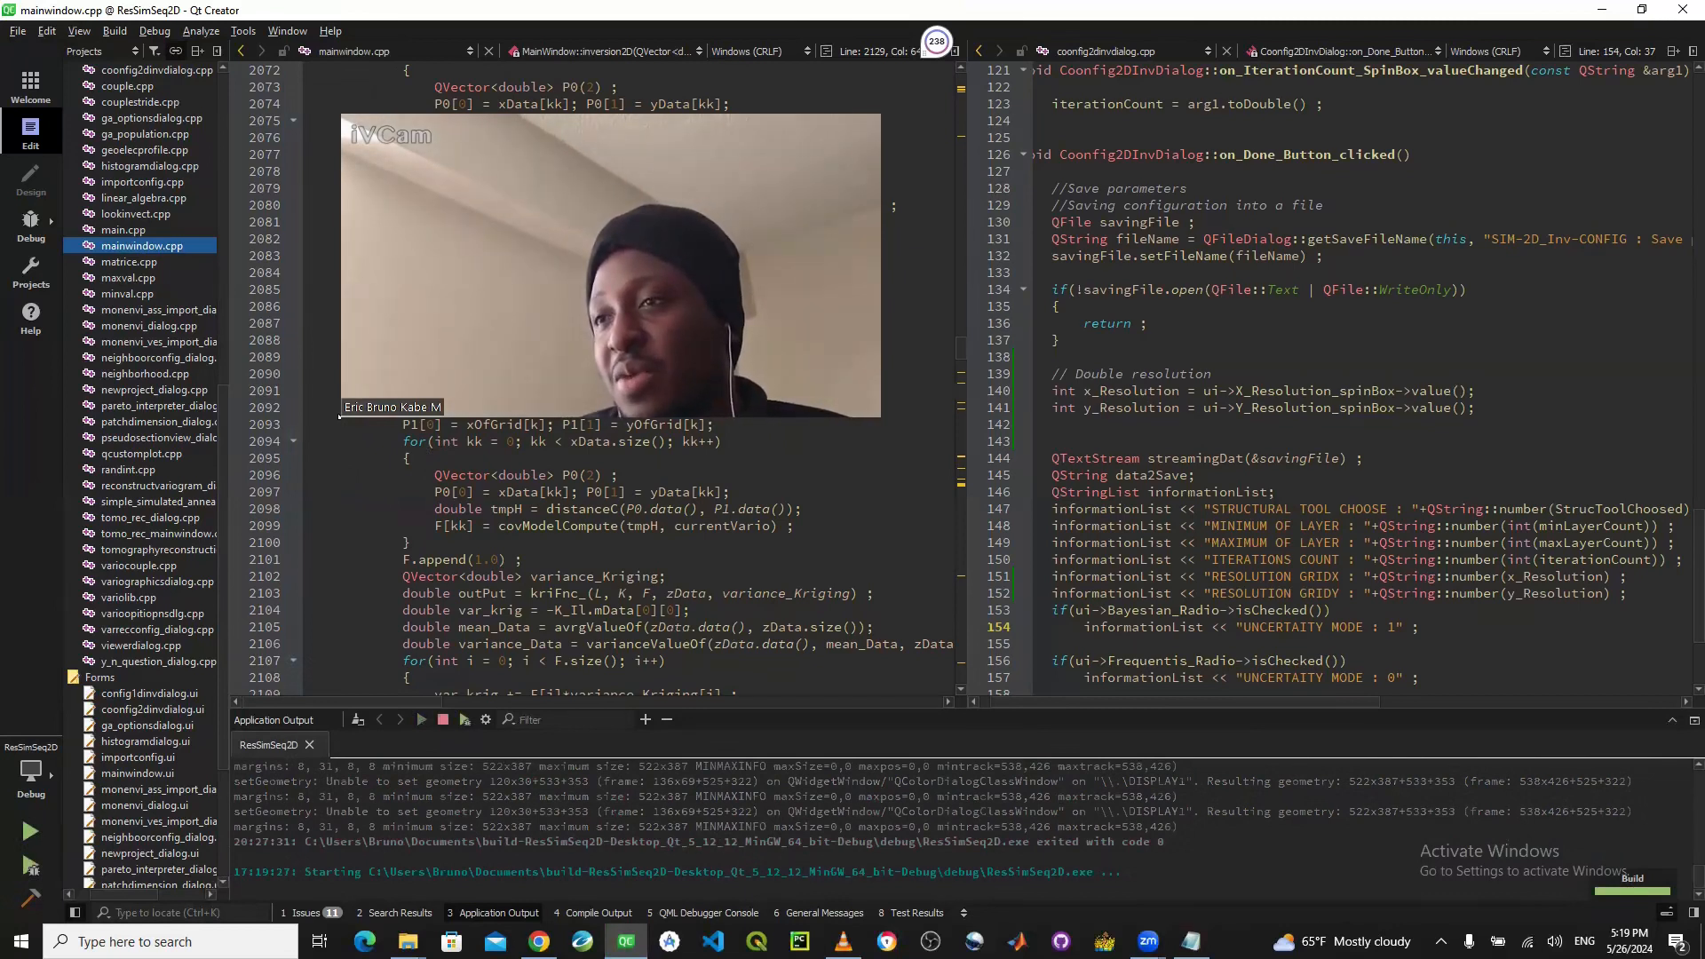
left_click_drag(340, 416, 419, 343)
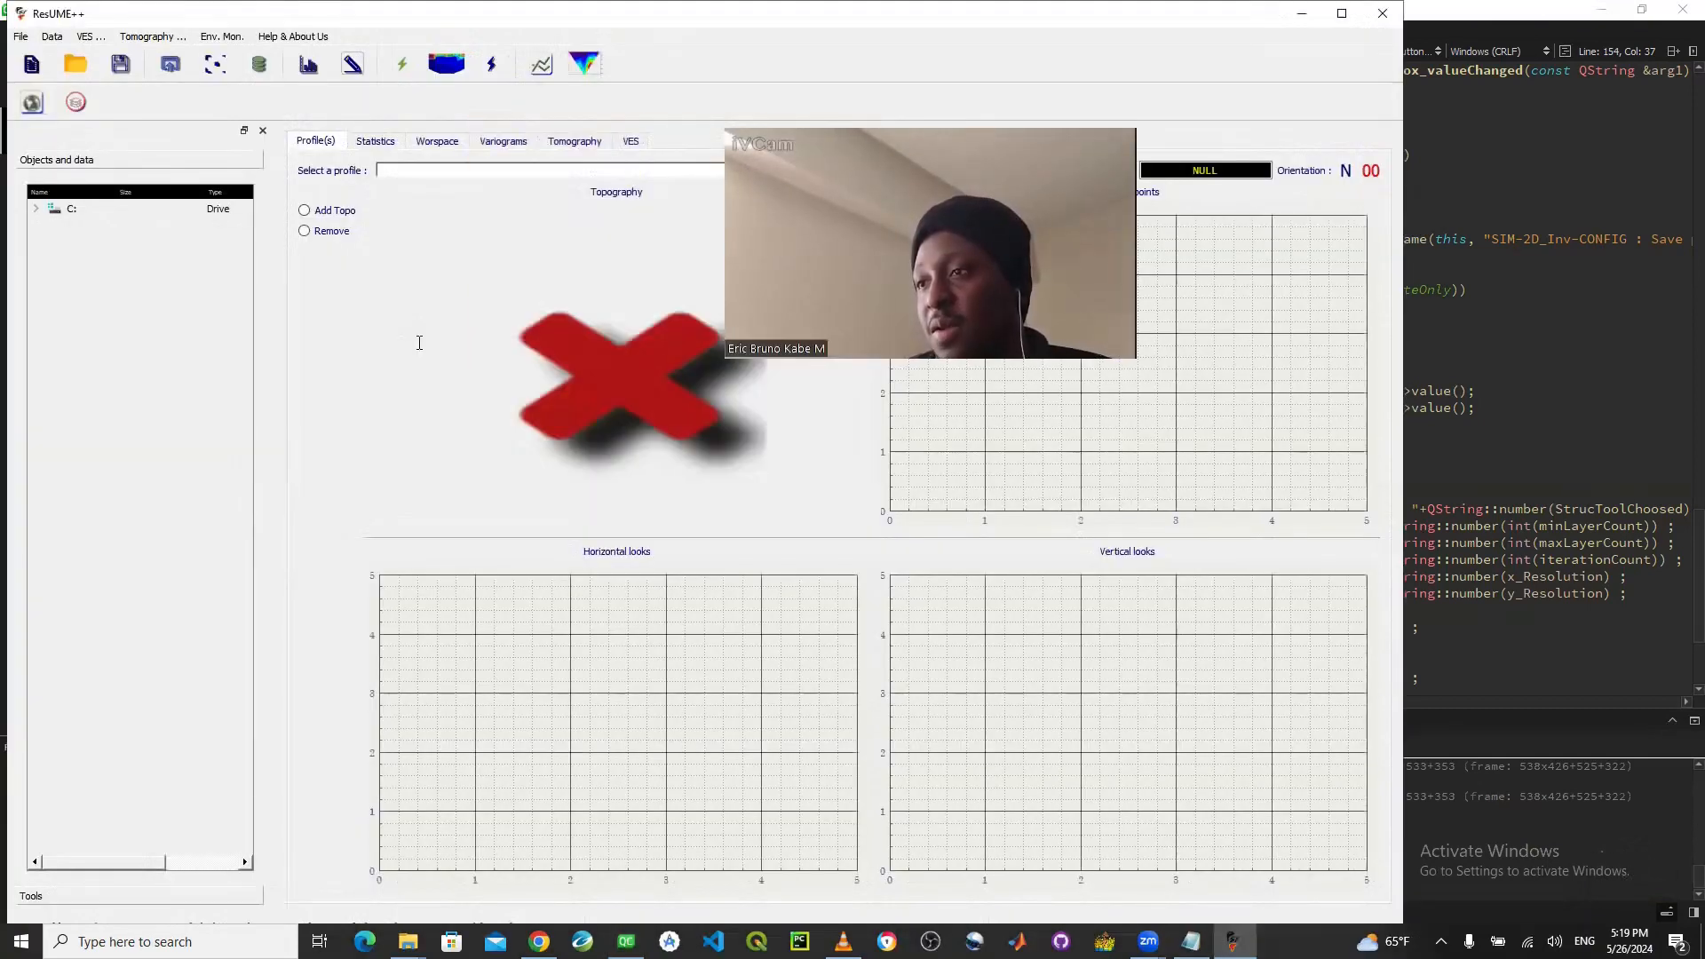
left_click_drag(725, 359, 795, 320)
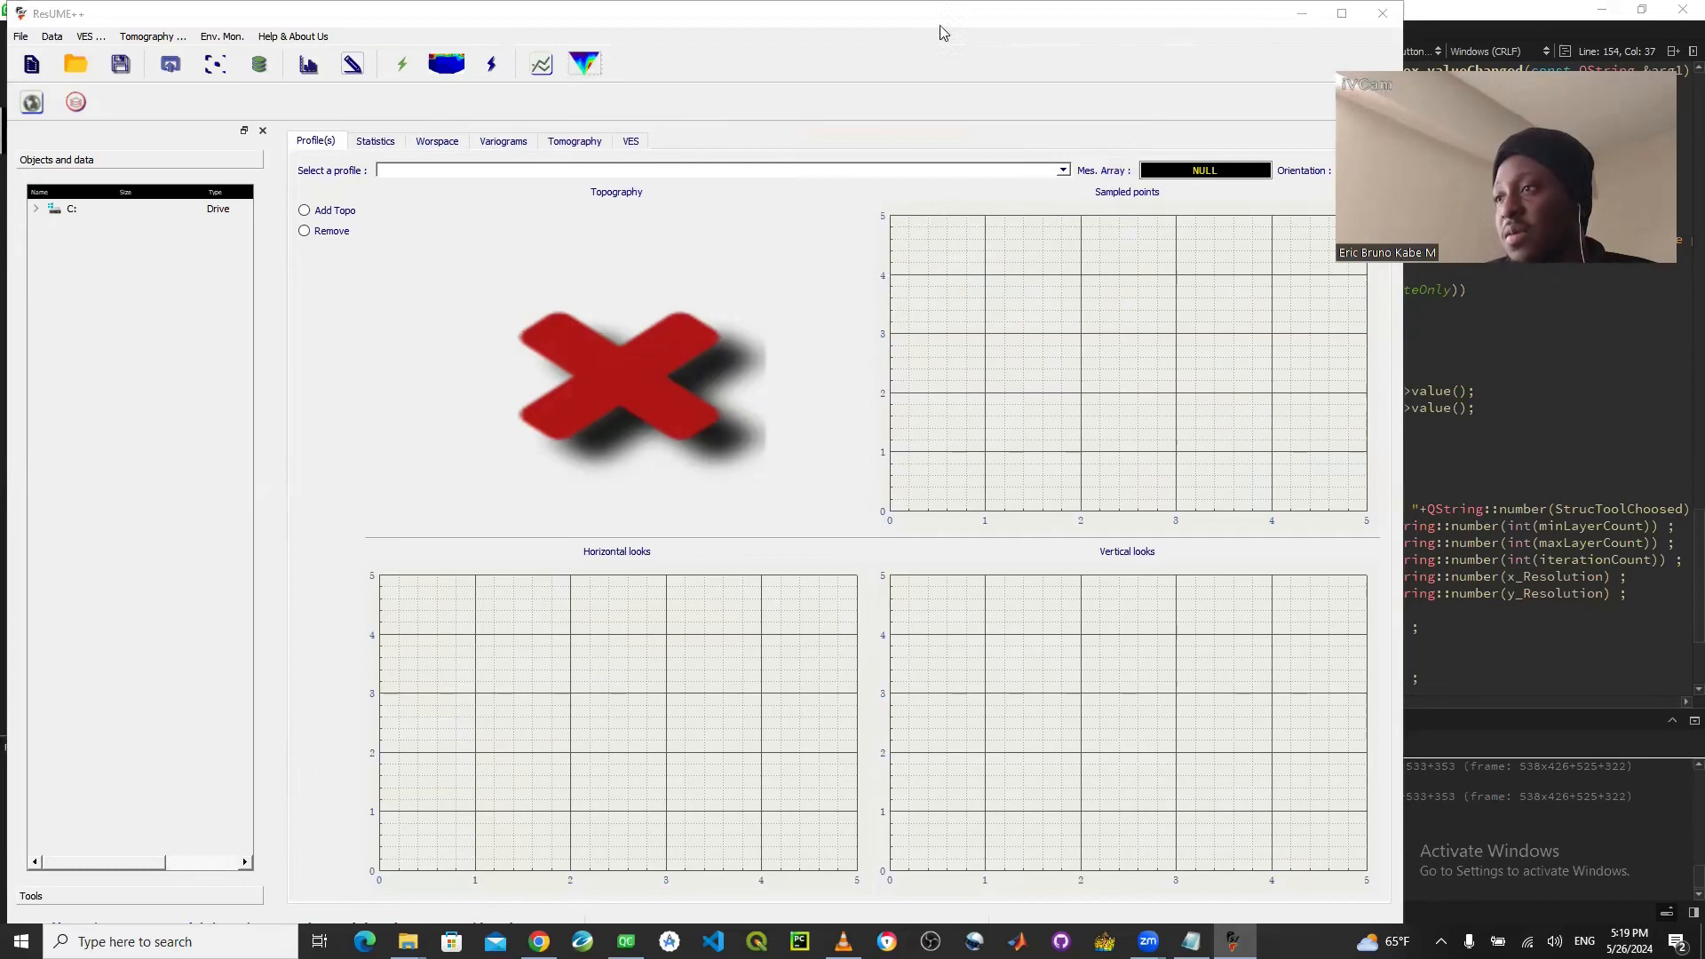
left_click_drag(942, 27, 1453, 27)
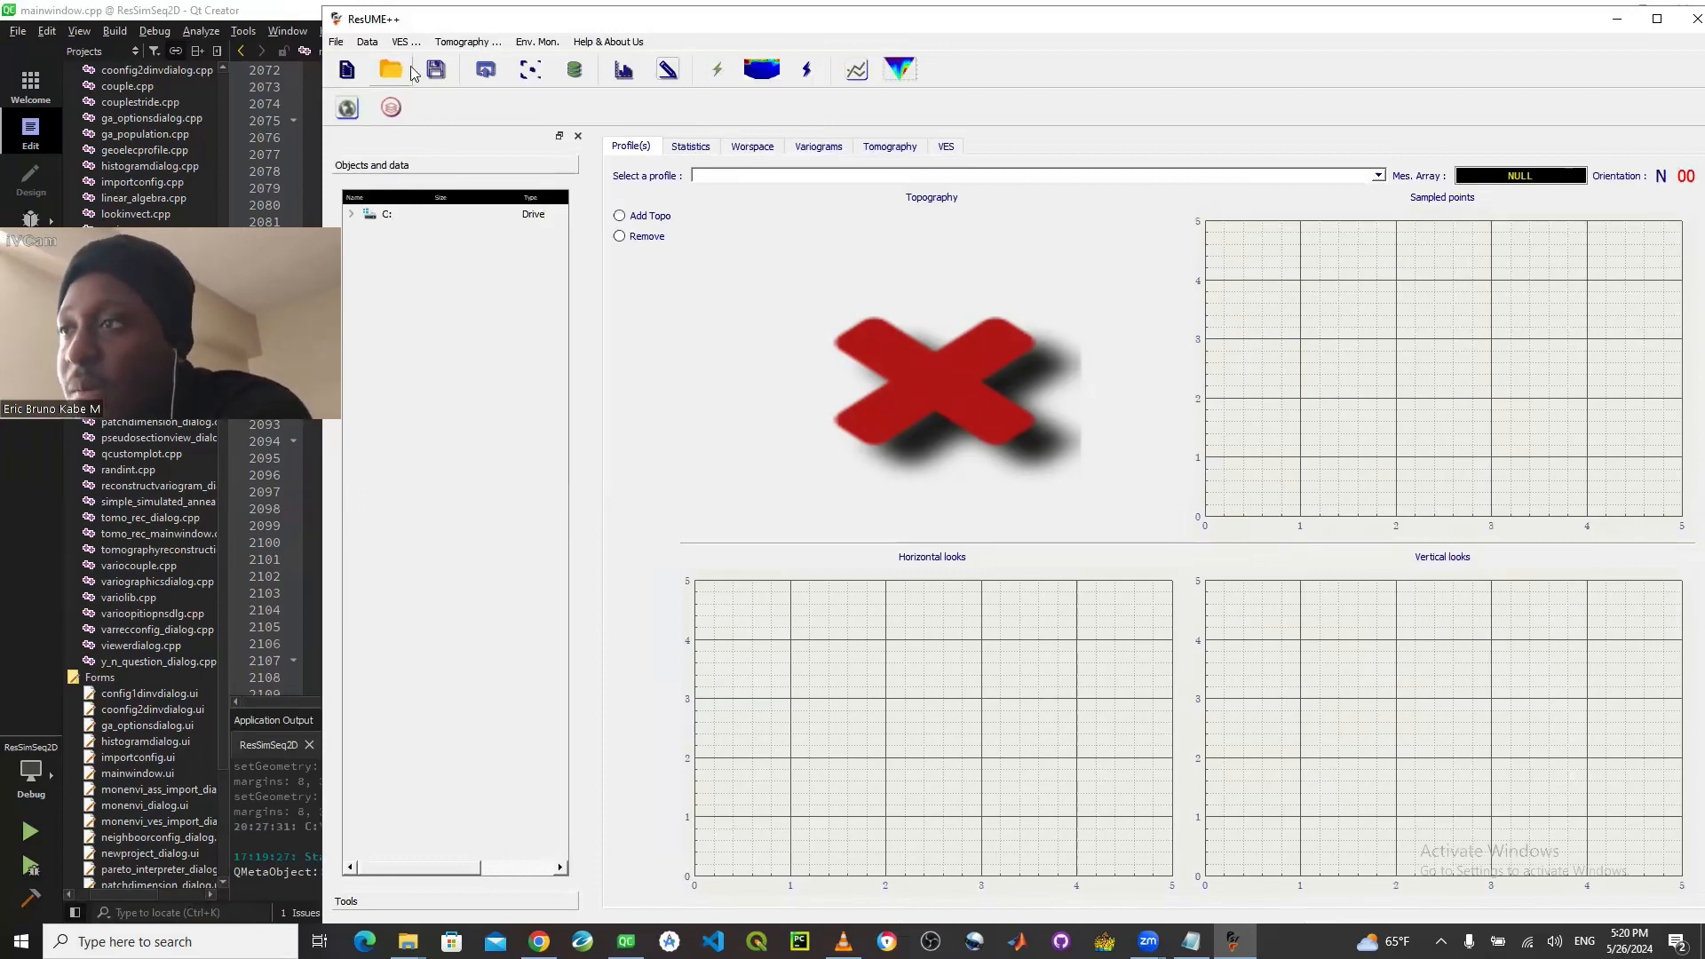
- Start a profile CSV import and choose profile4 from the Tomographies folder in Documents
left_click(373, 44)
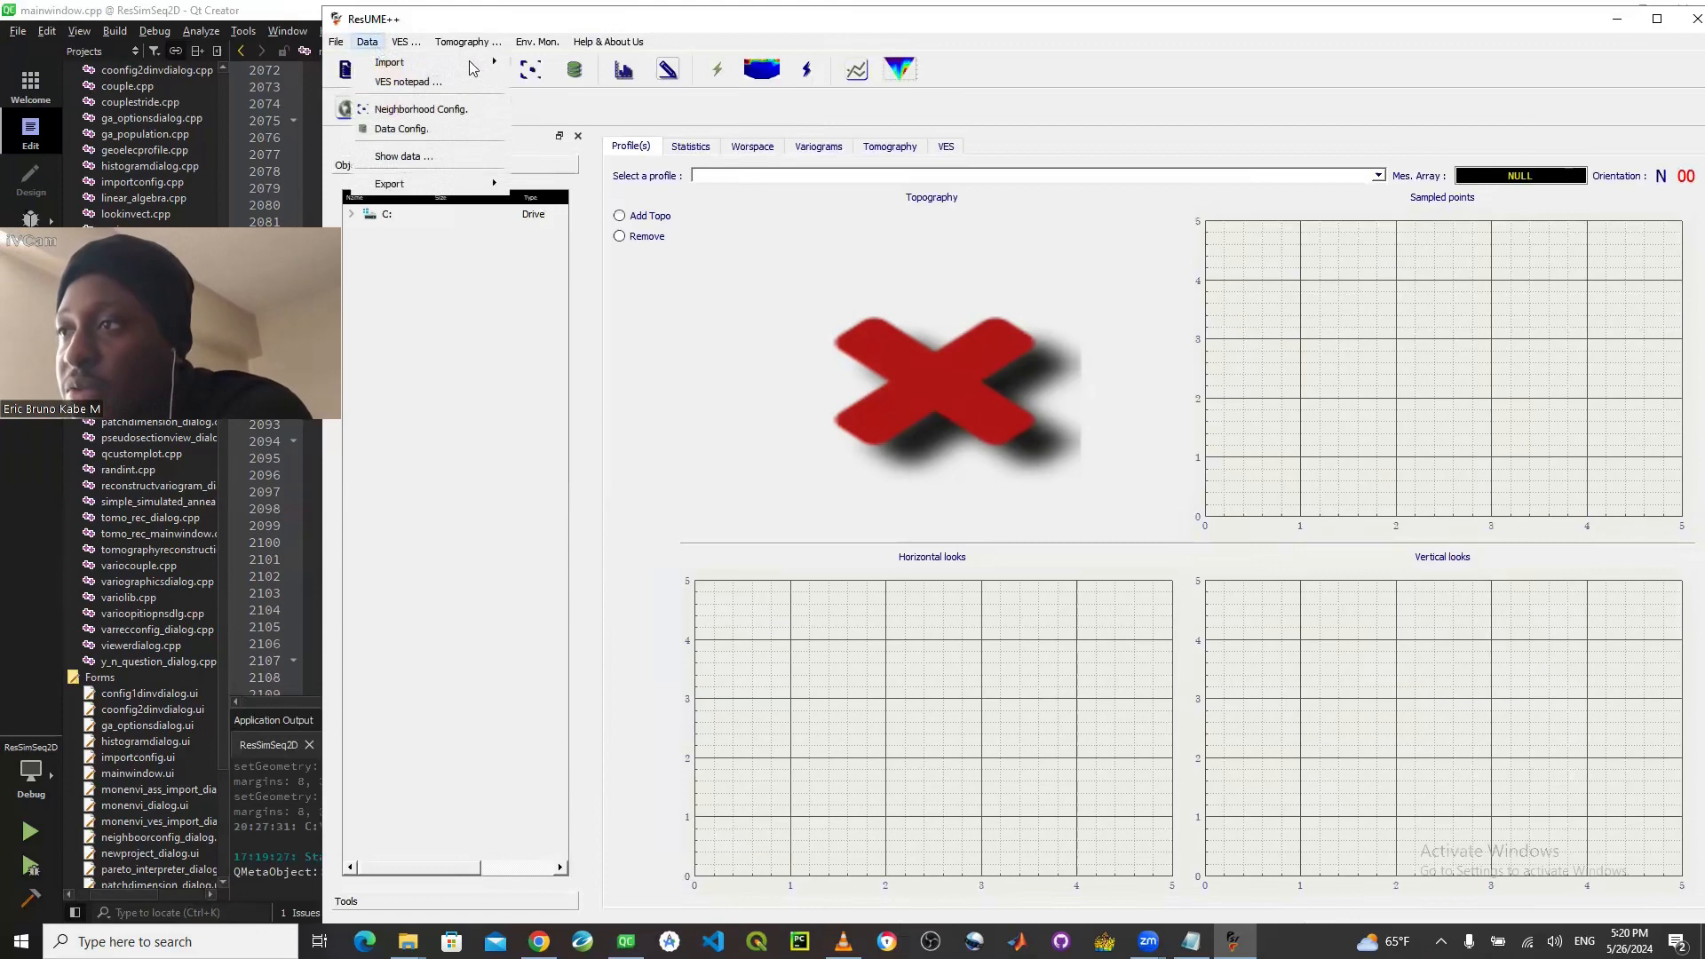
mouse_move(477, 63)
left_click(559, 64)
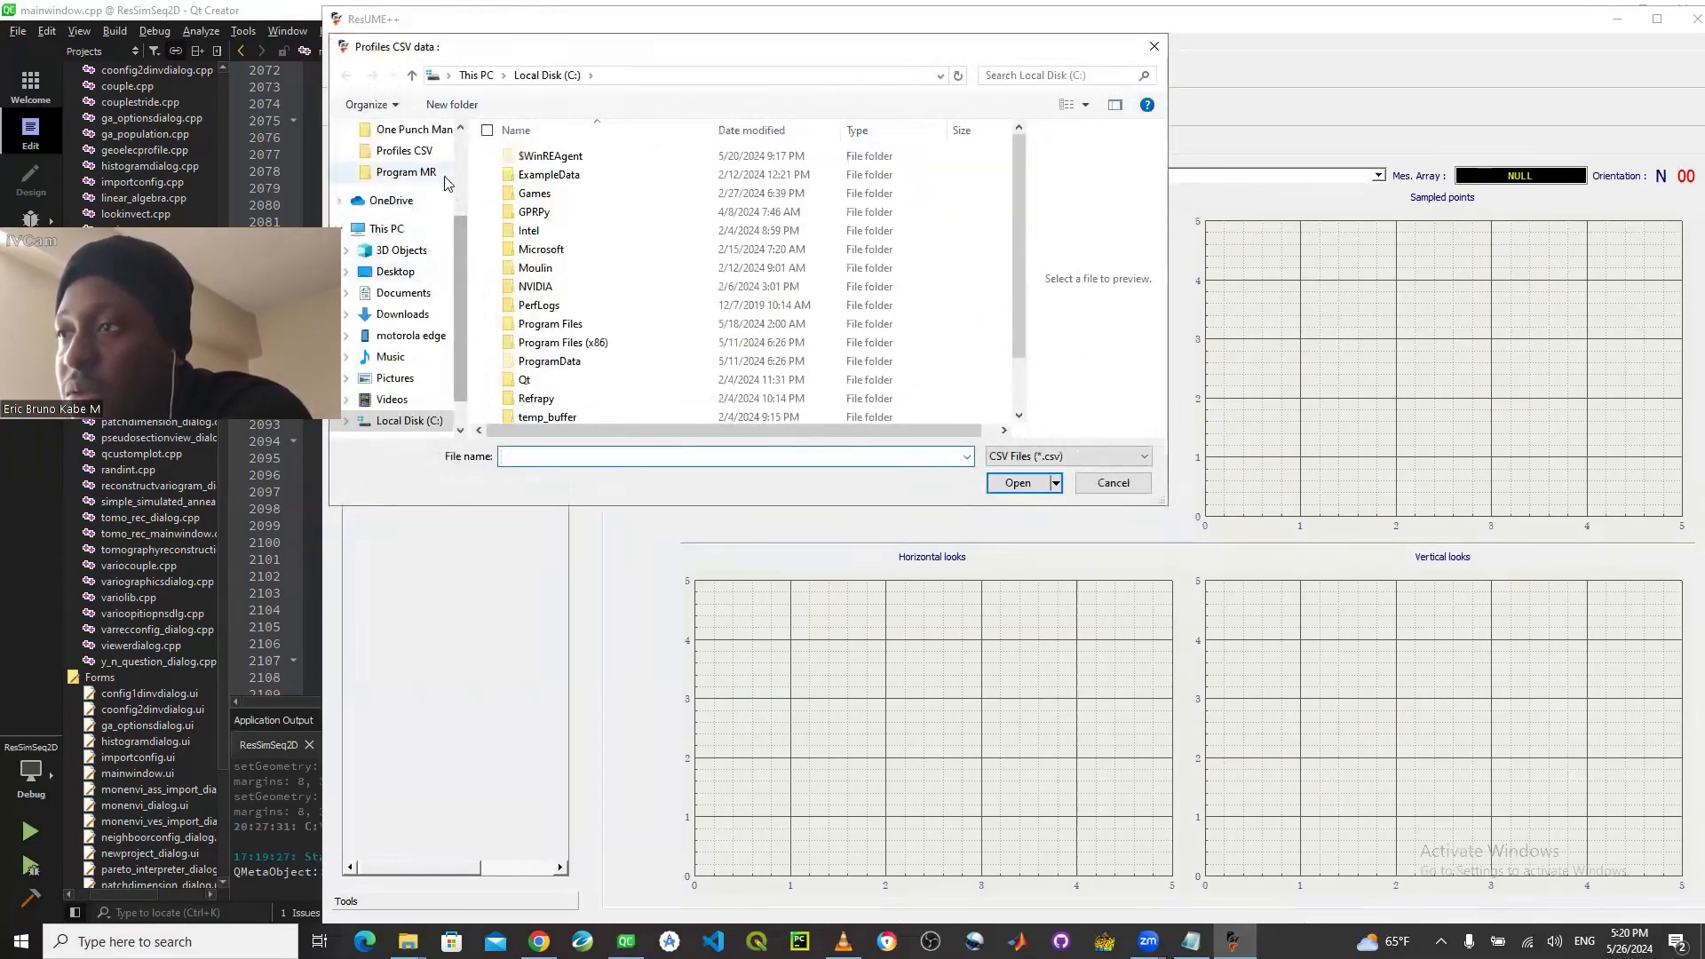
left_click(412, 296)
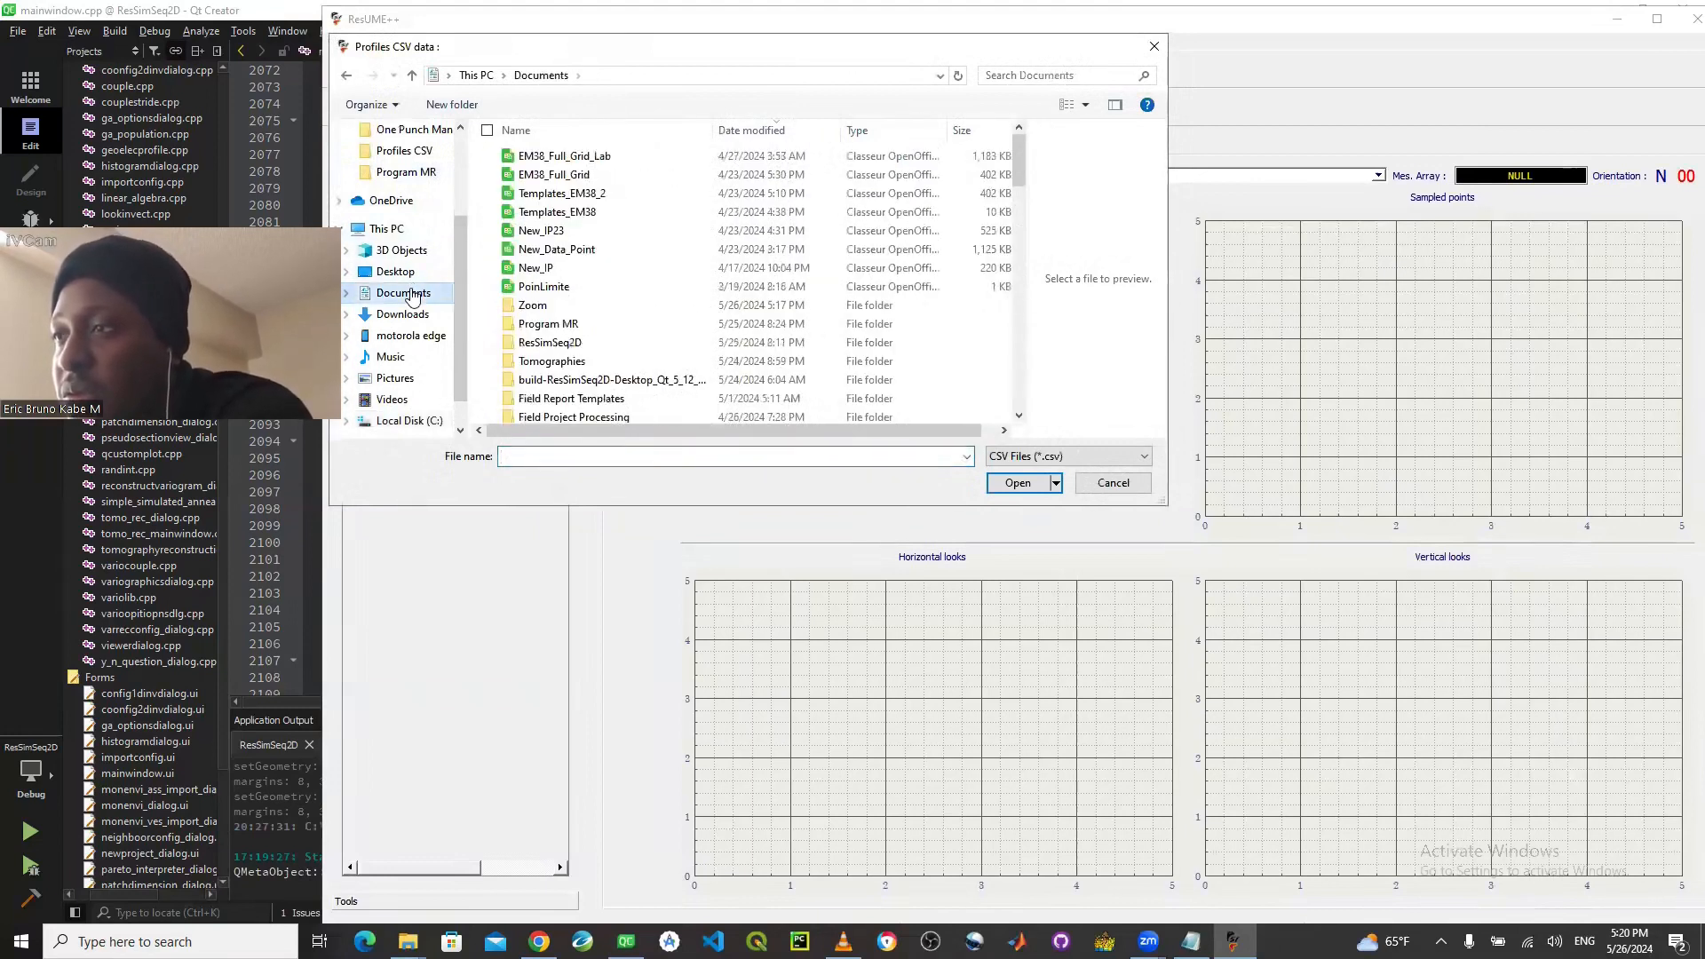
double_click(564, 360)
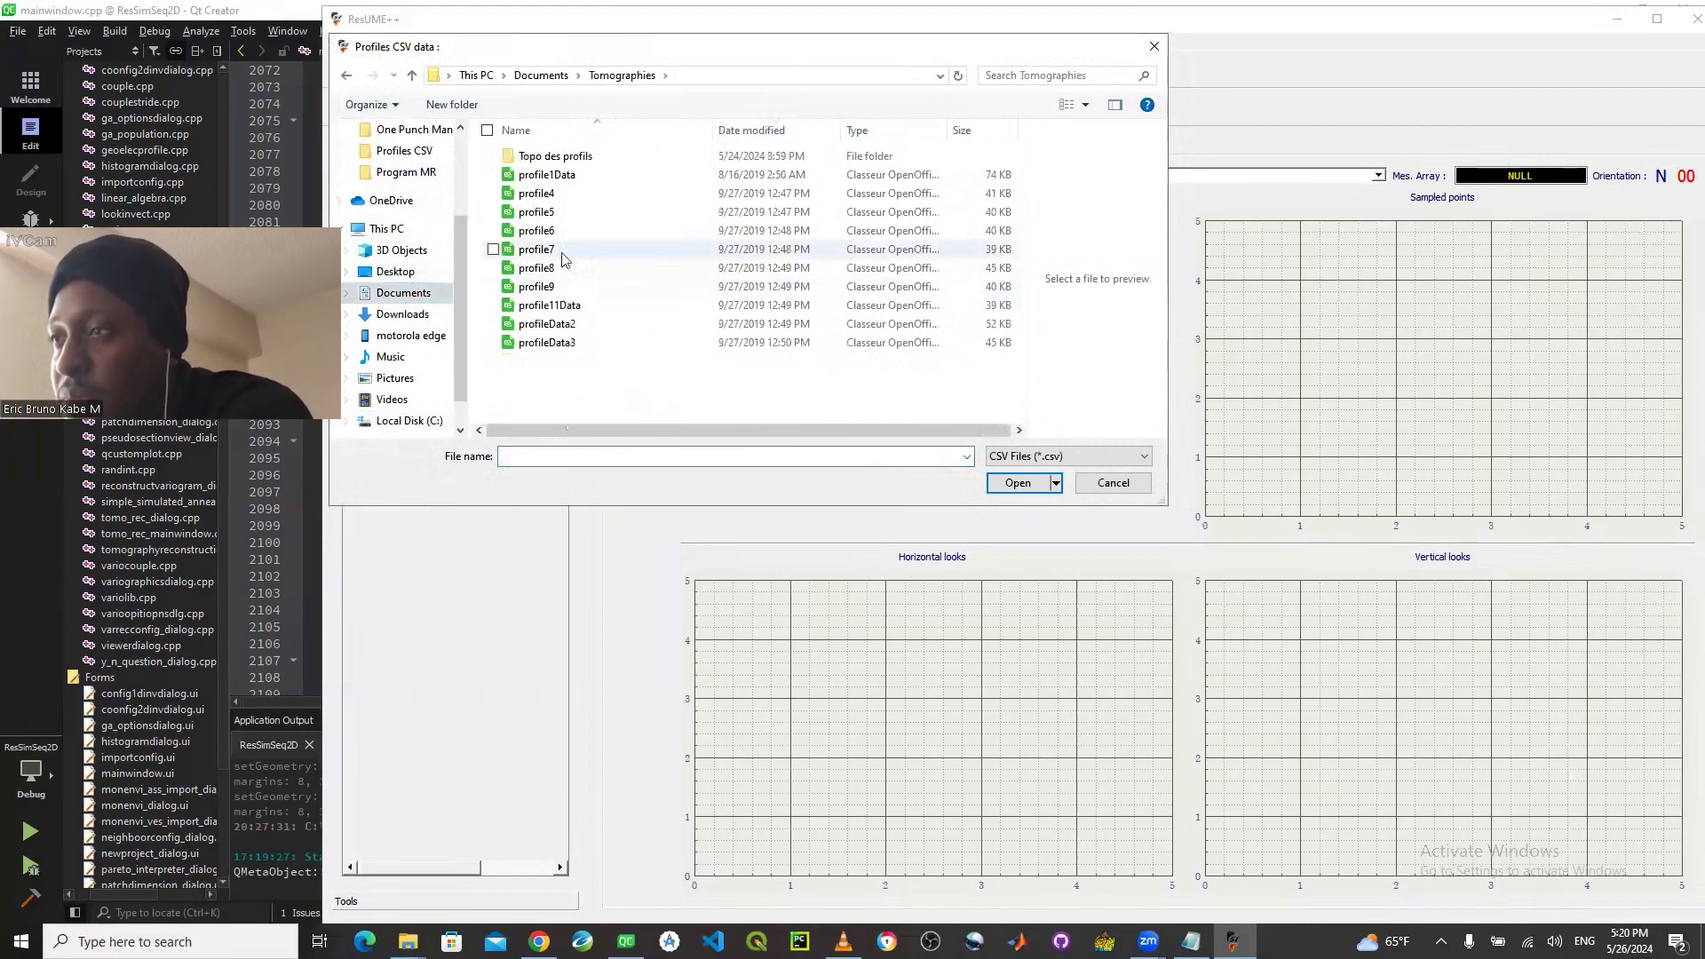
double_click(561, 193)
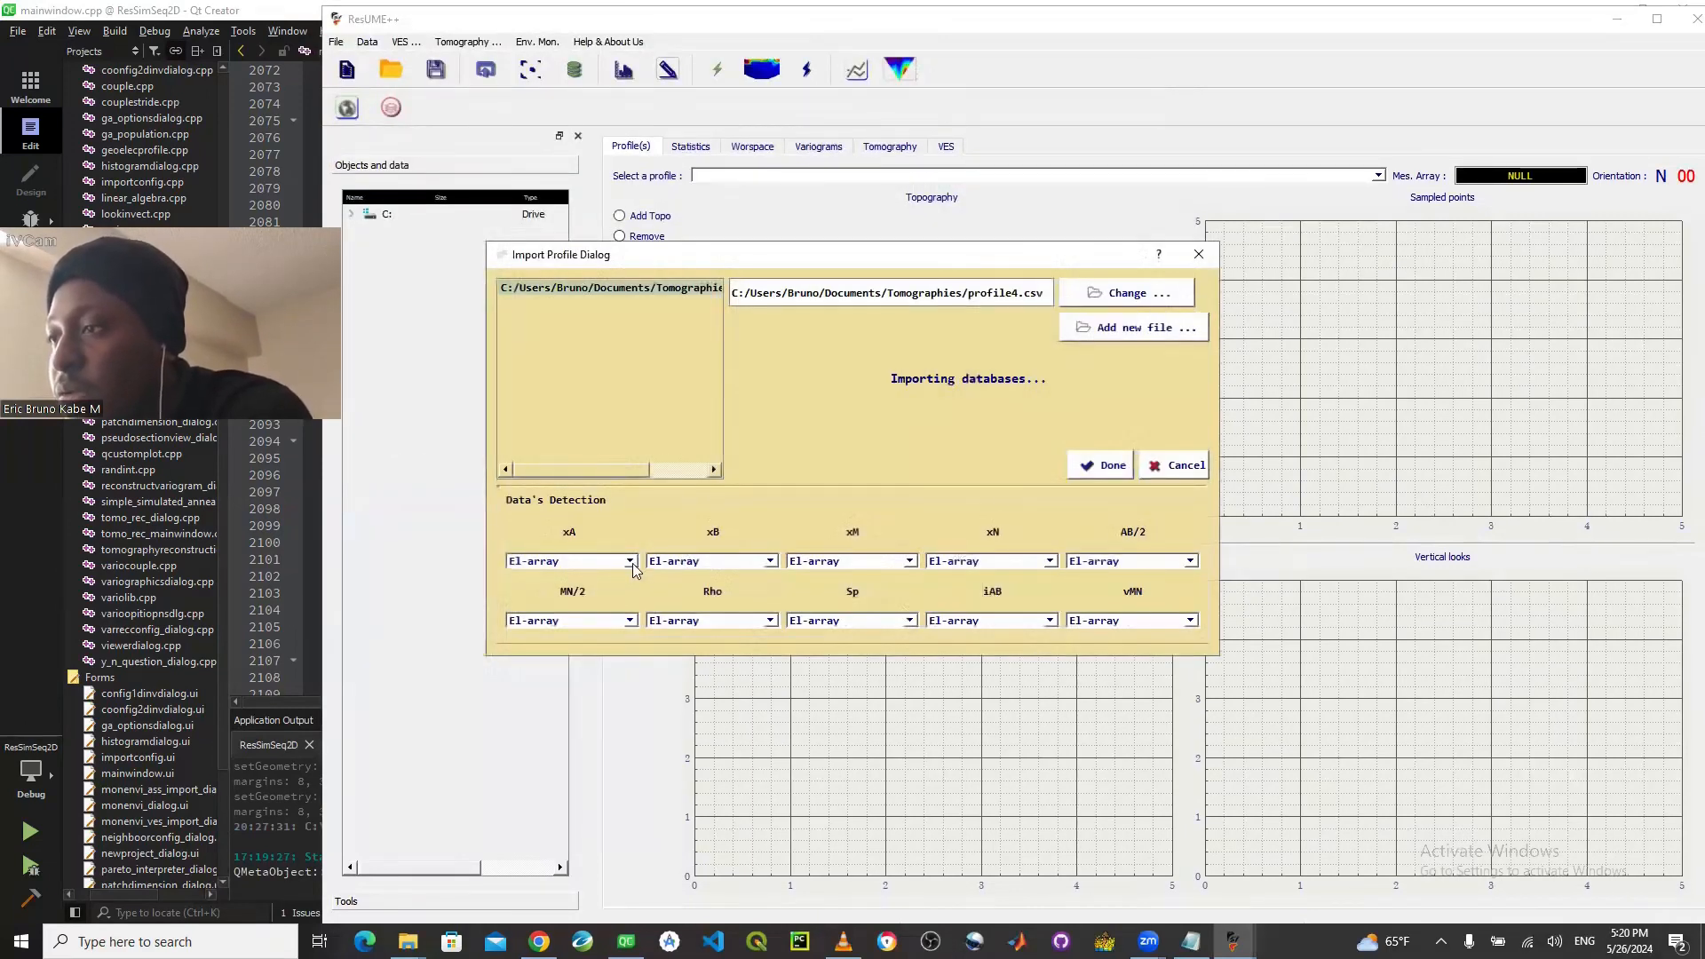
- In the profile import, map xA to xA(m), xB to xB(m), xM to xB(m) and xN to xN(m)
left_click(633, 563)
left_click(574, 588)
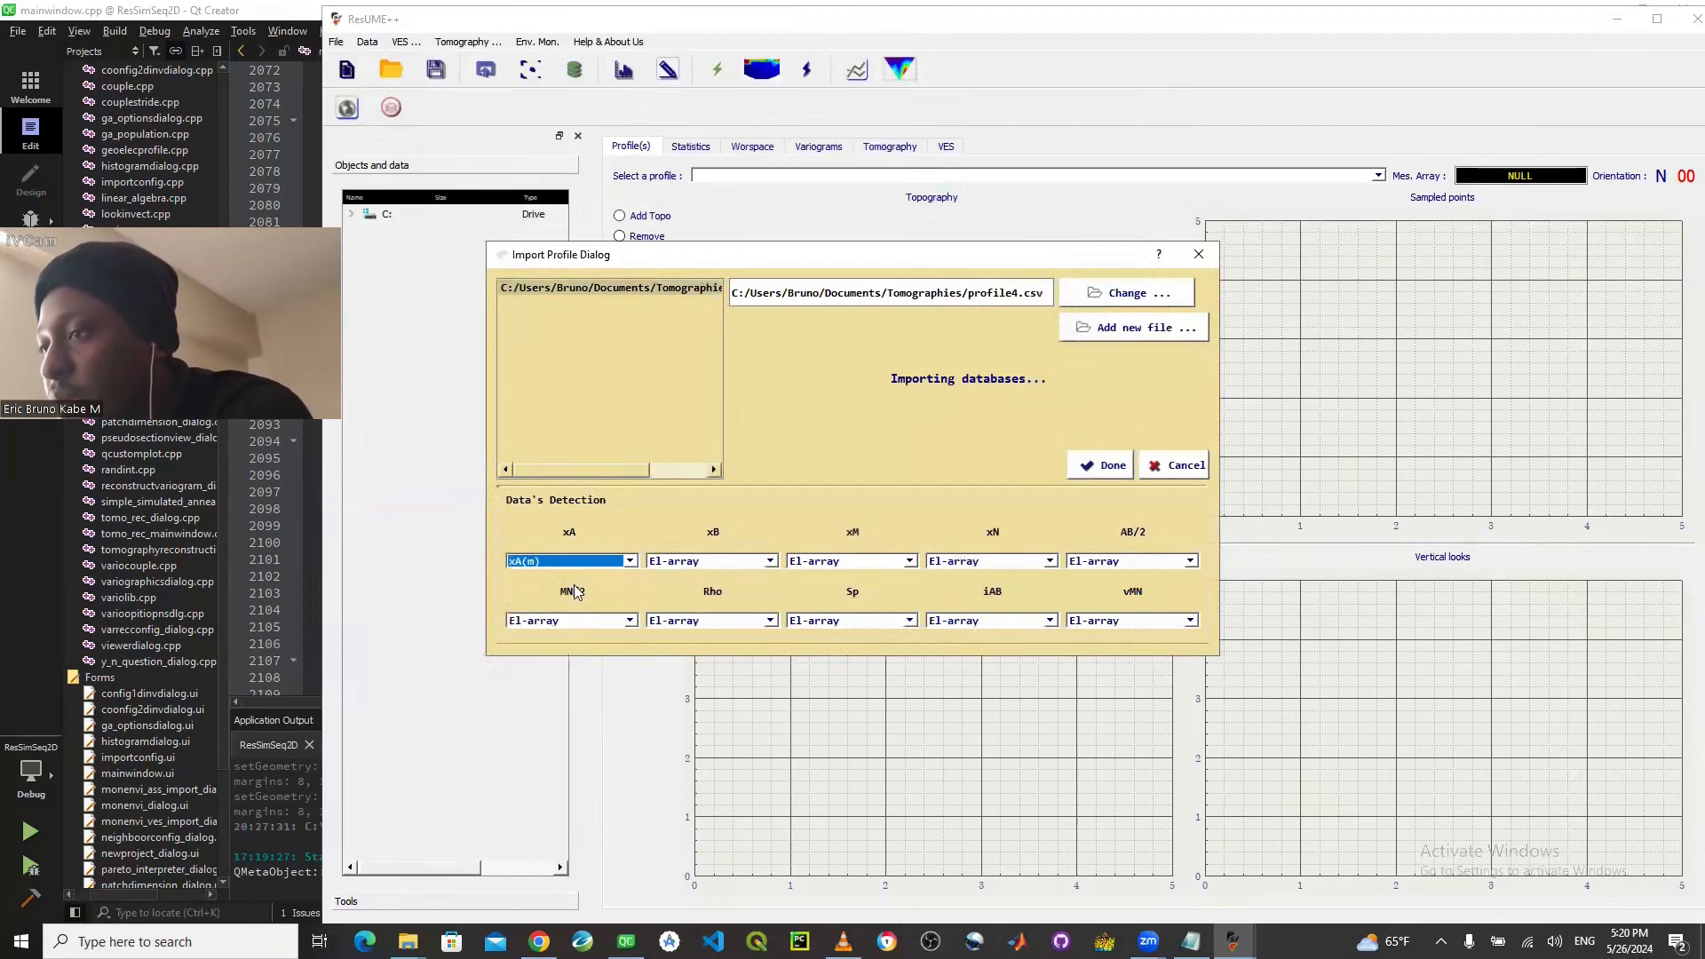
left_click(724, 563)
left_click(689, 600)
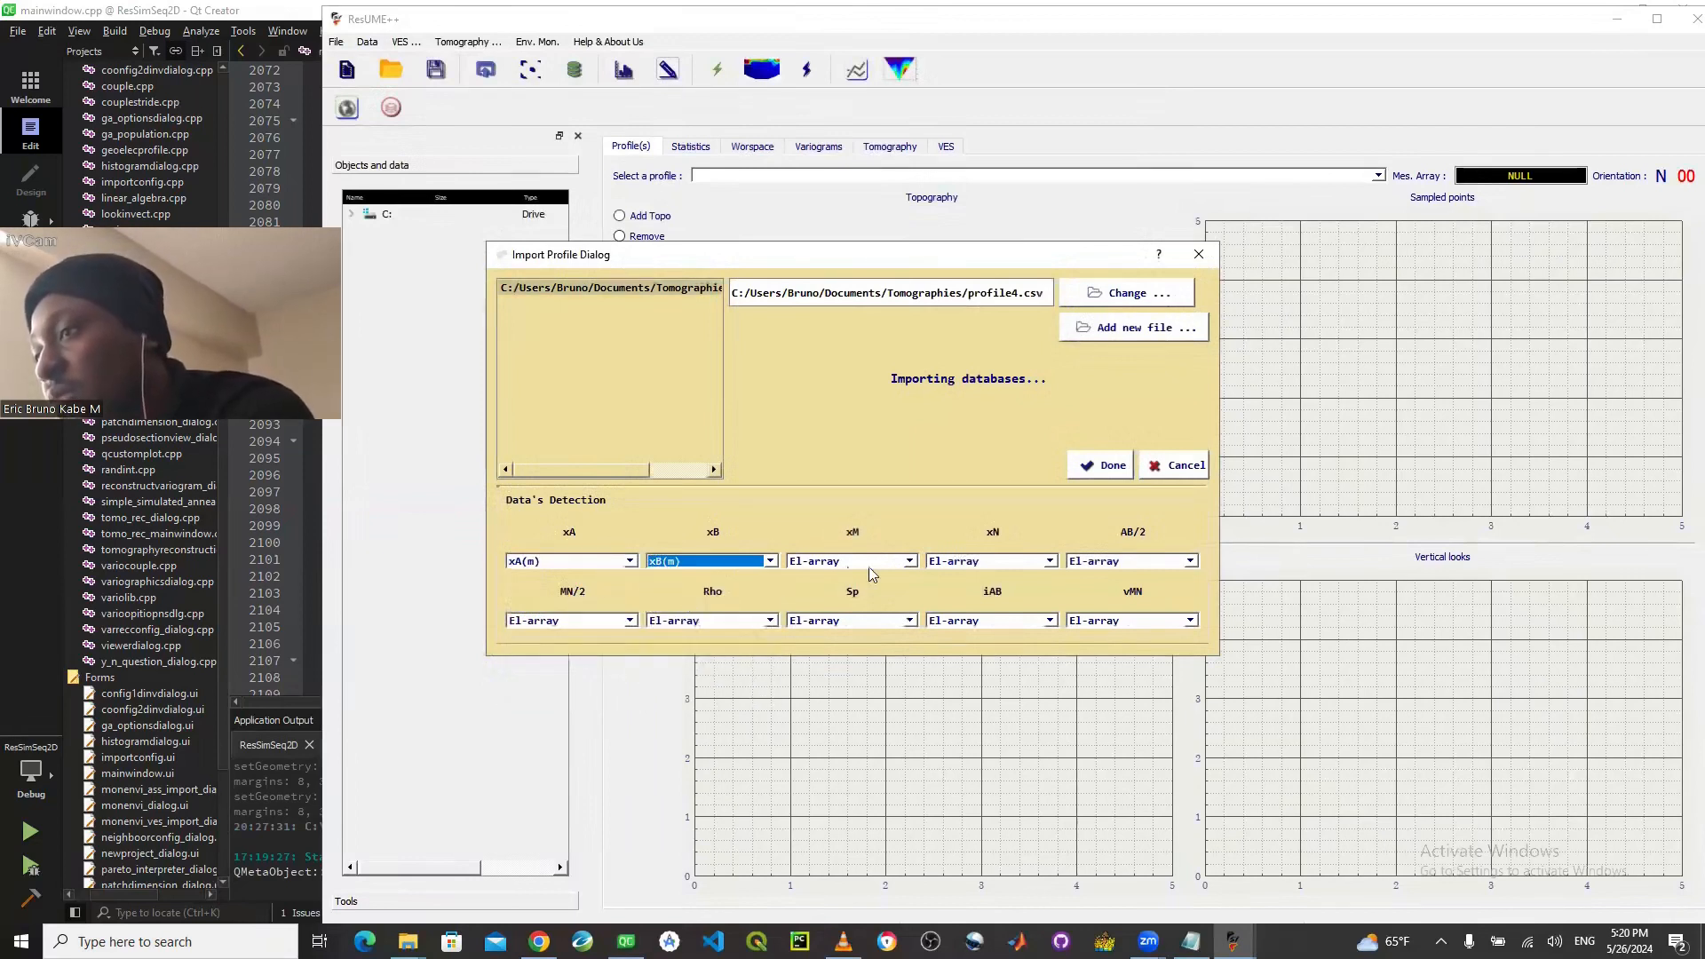
left_click(872, 566)
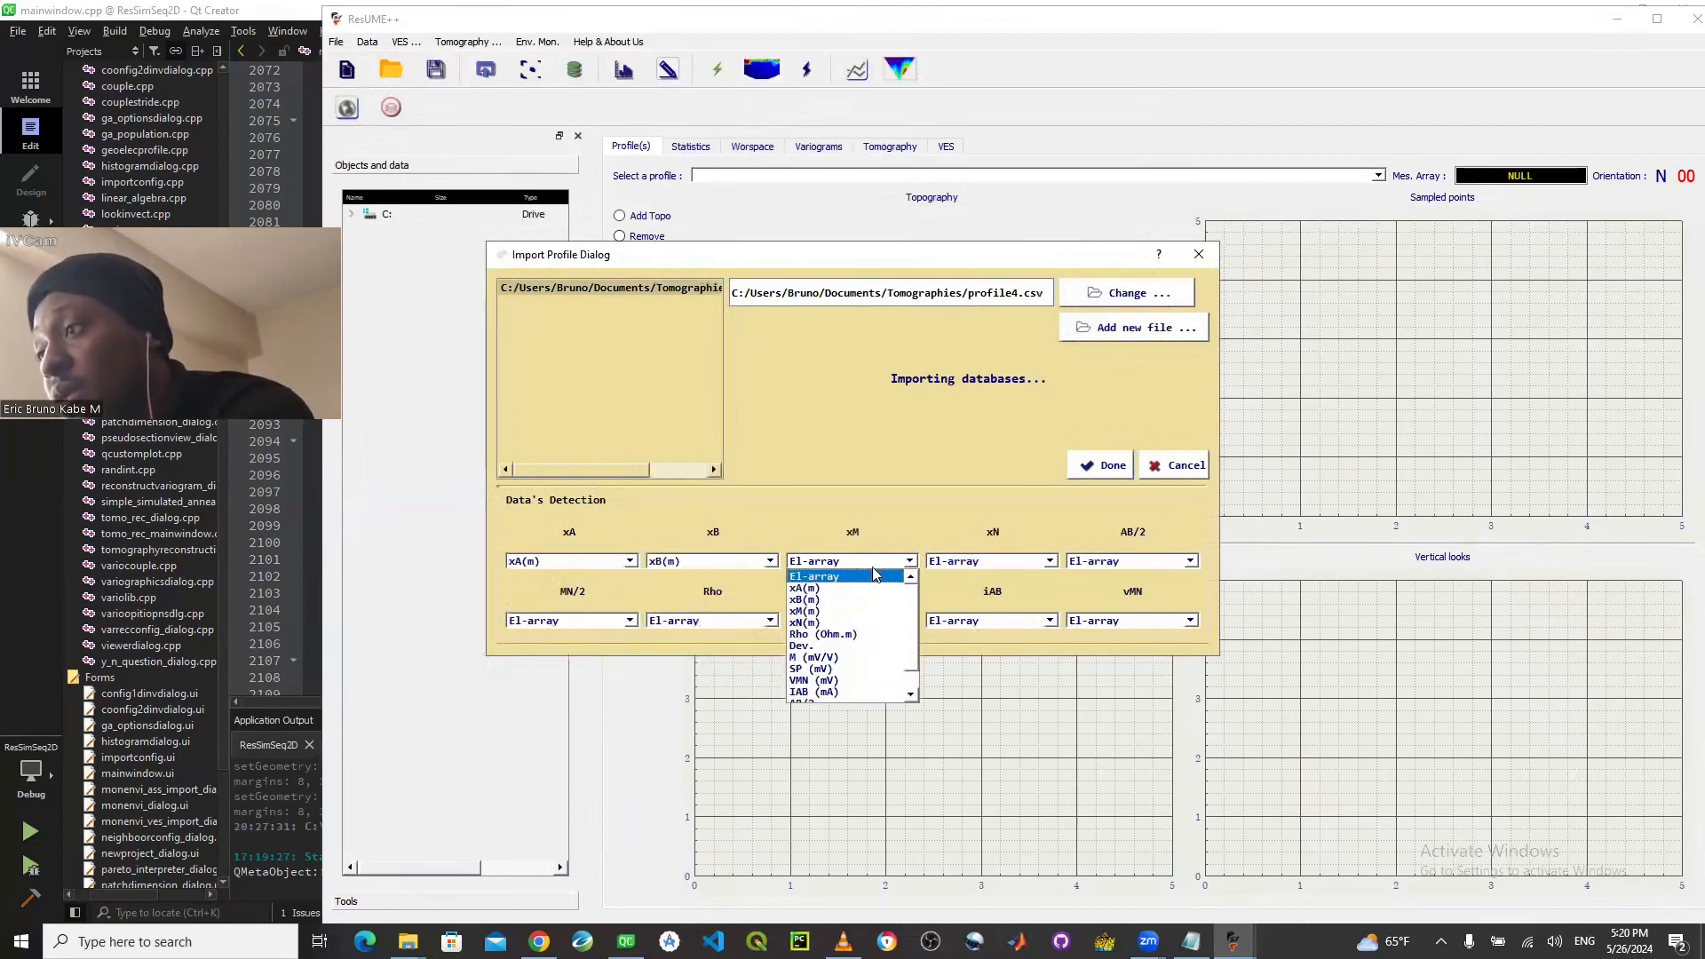
left_click(835, 600)
left_click(993, 563)
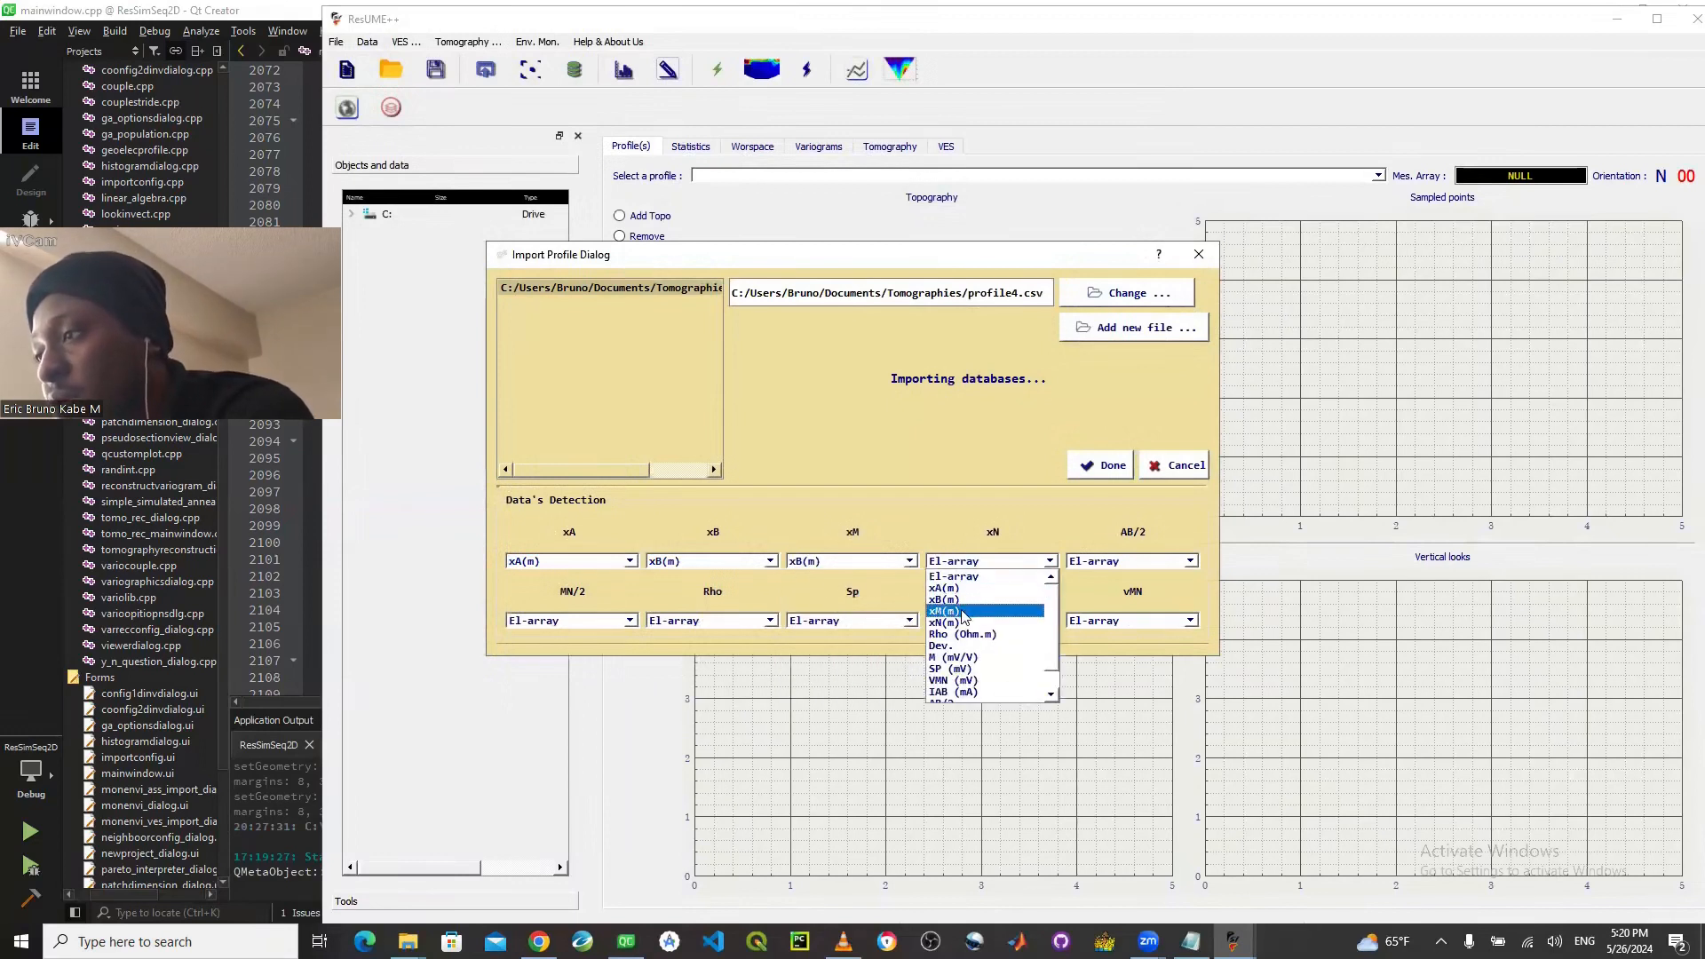
left_click(962, 620)
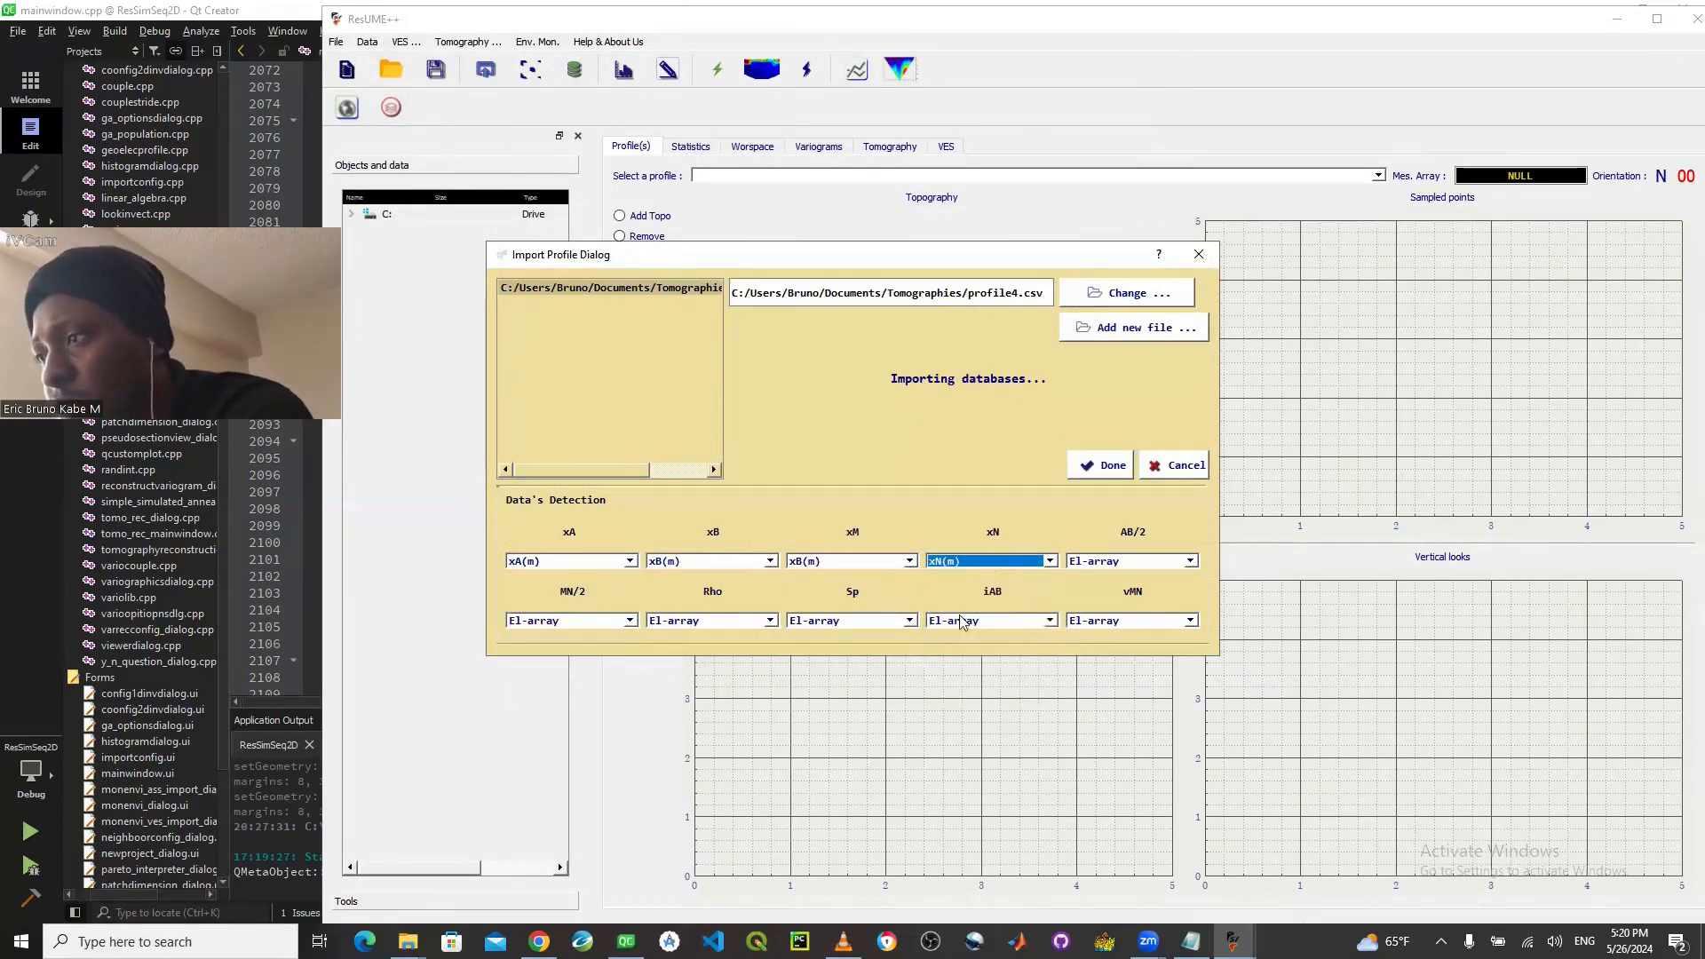
- Map the AB/2 field to the AB/2 column and the MN/2 field to the MN/2 column
left_click(1121, 563)
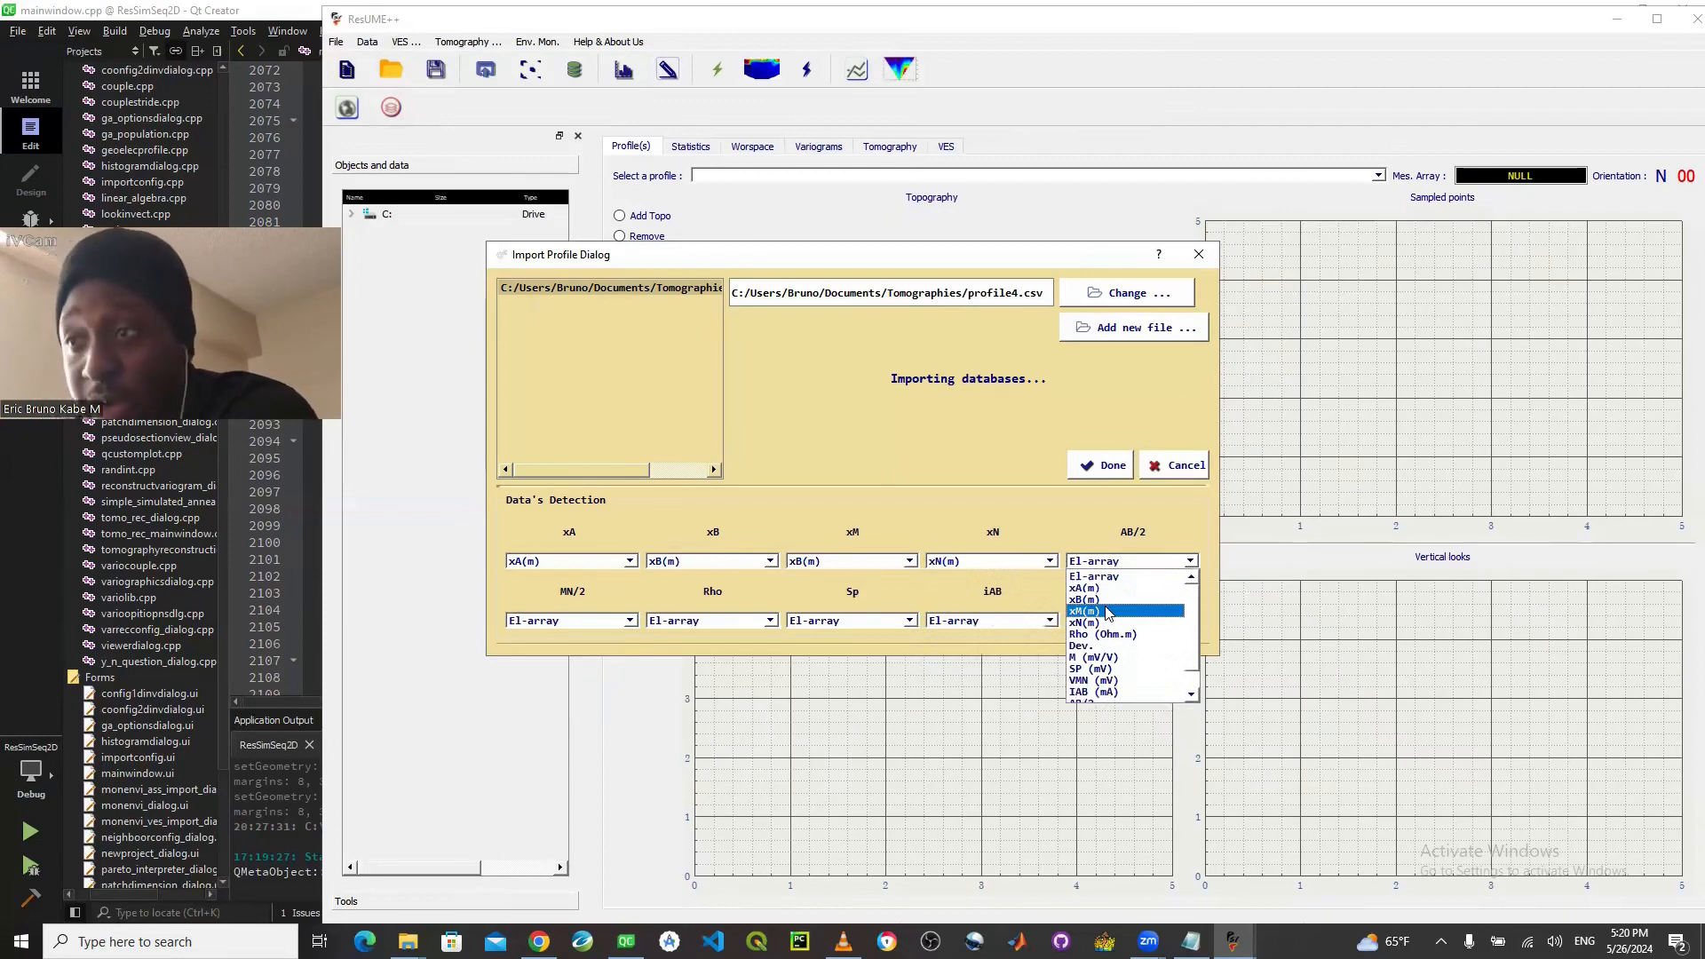
scroll(1125, 678, "down", 1)
left_click(1125, 677)
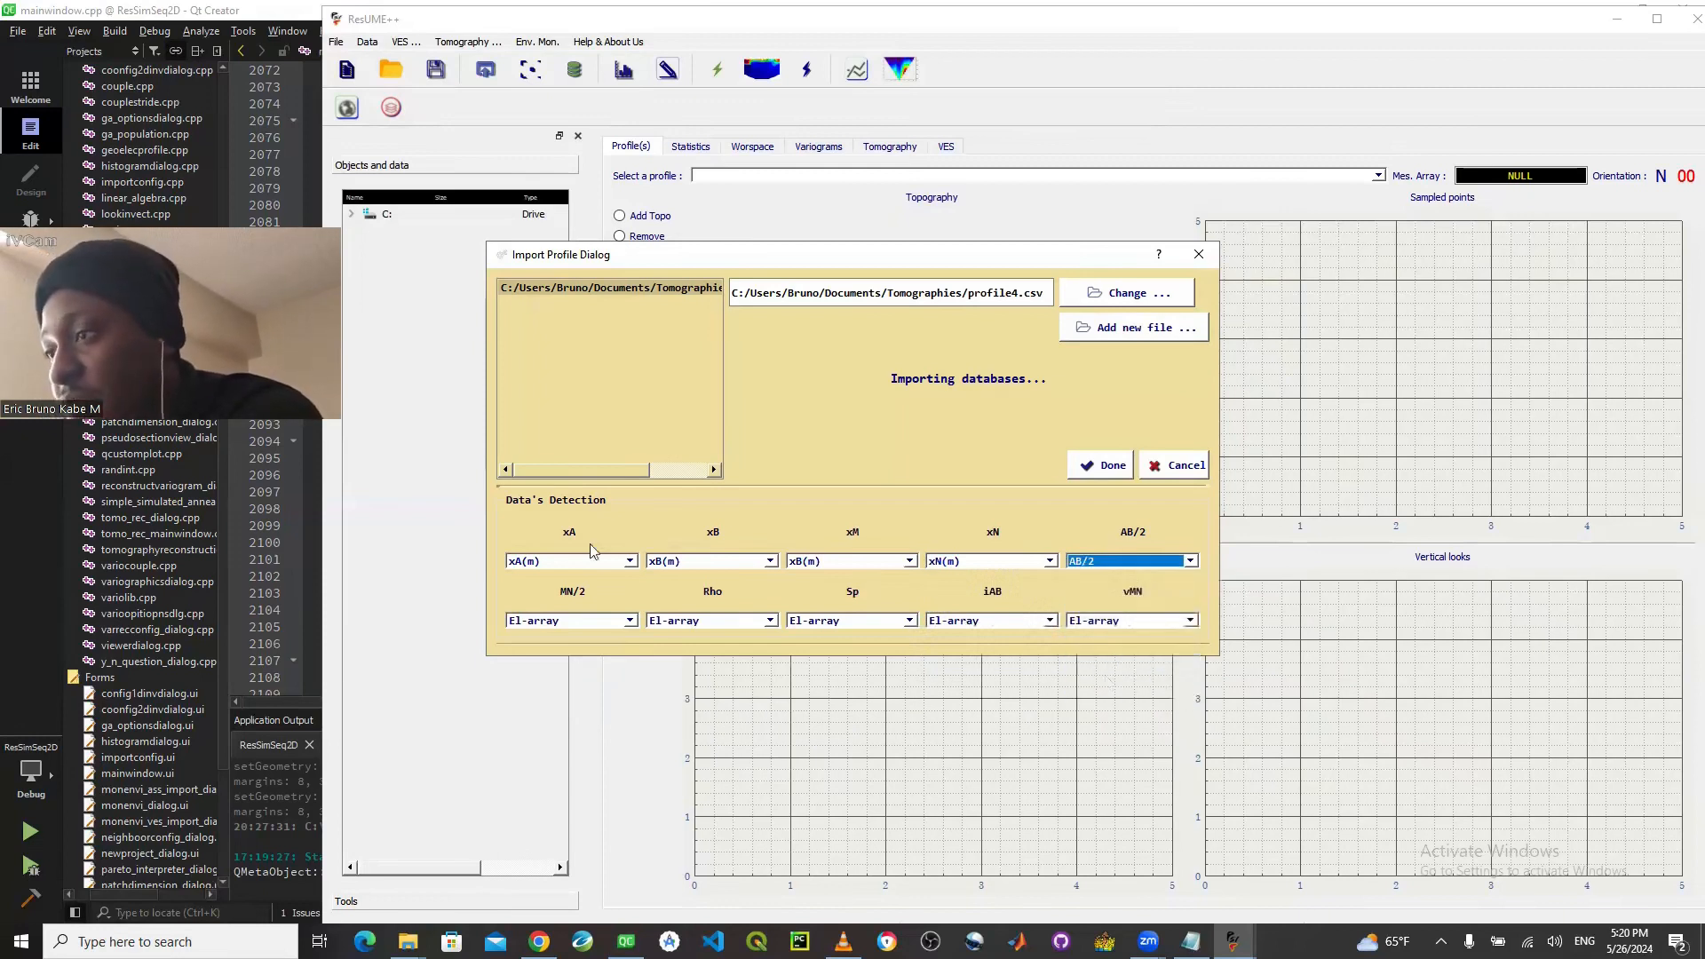
left_click(629, 620)
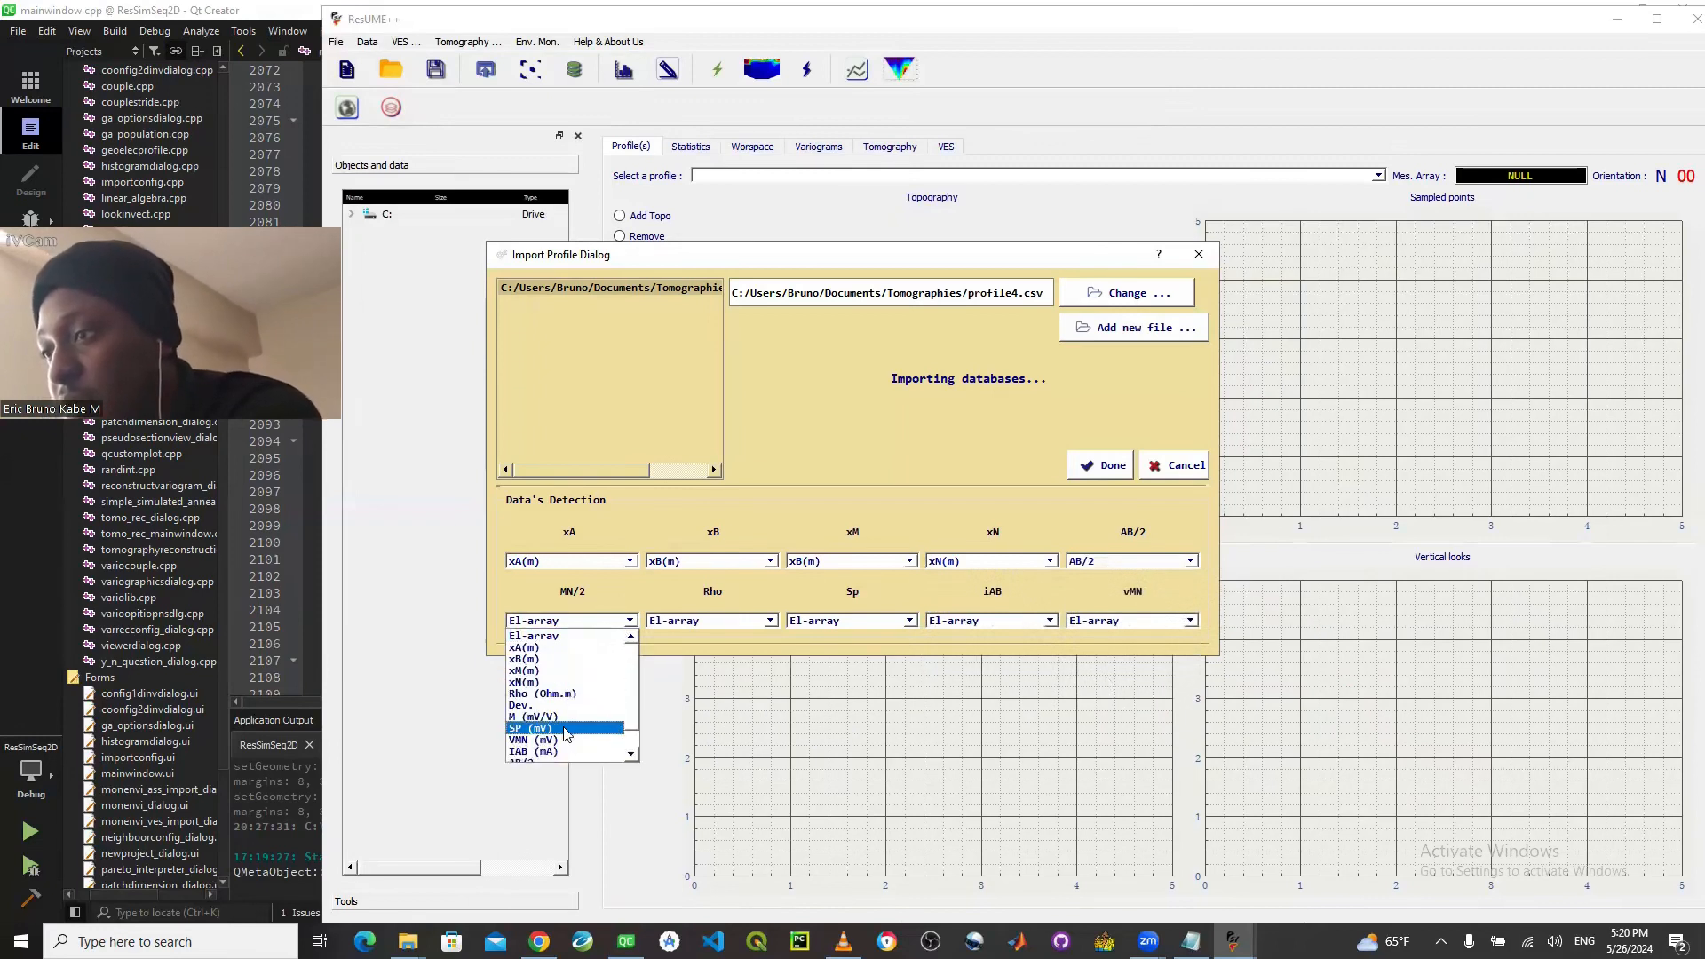
scroll(546, 742, "down", 1)
left_click(546, 751)
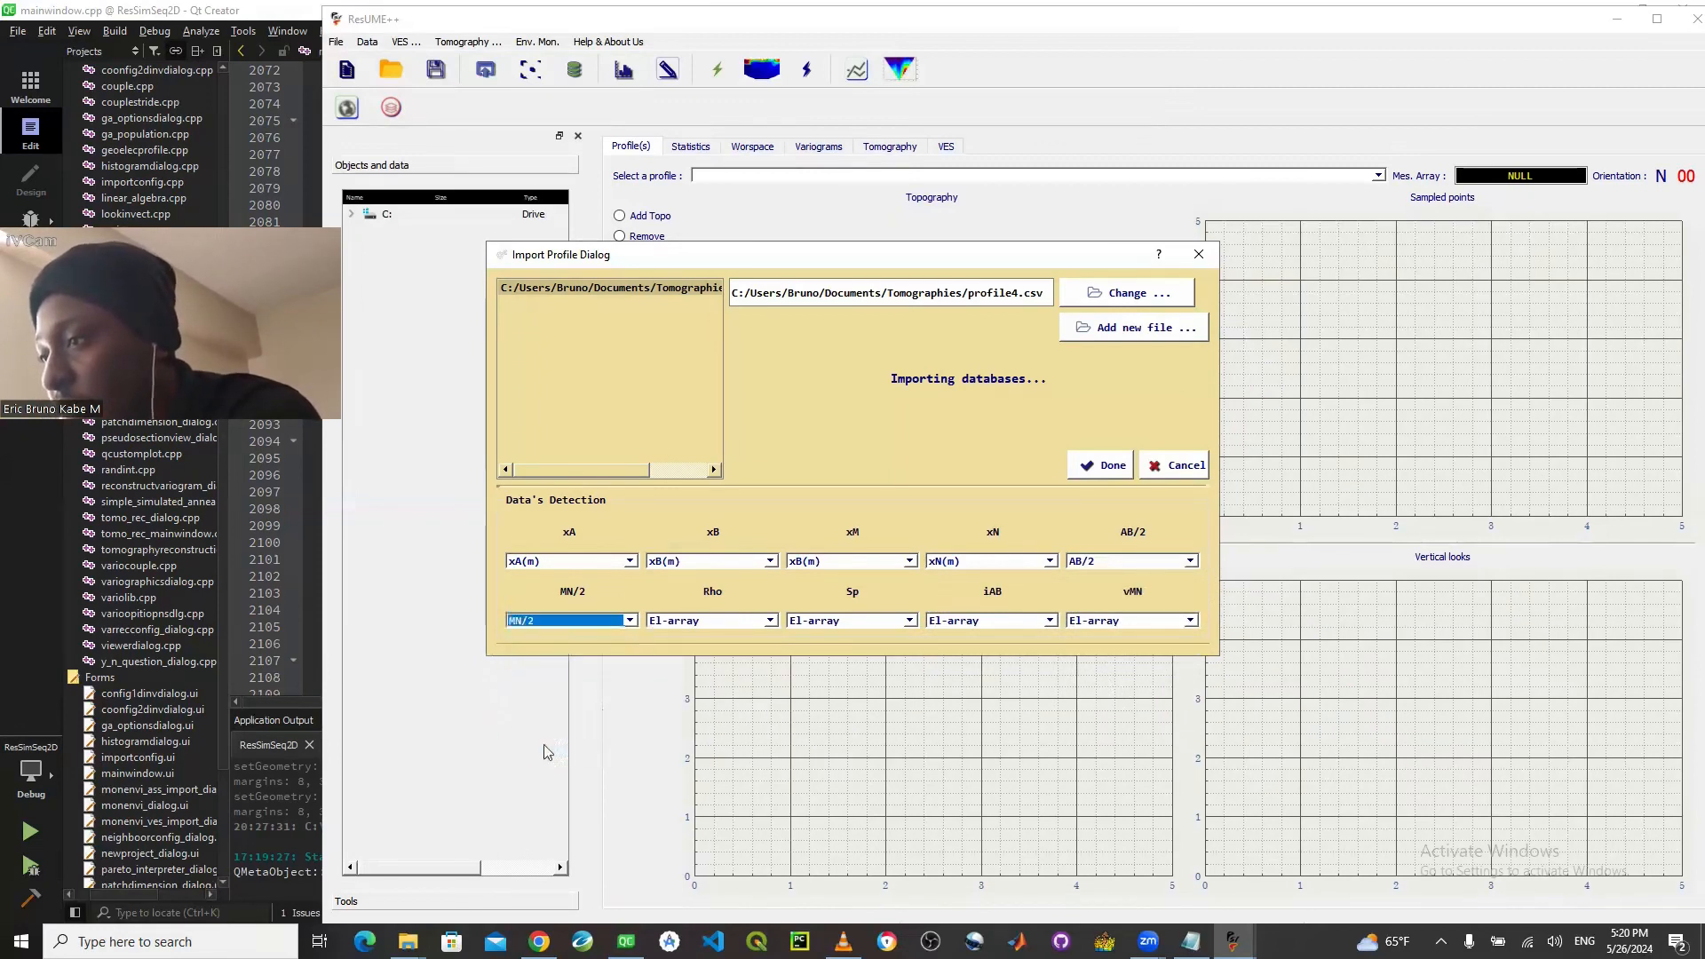
- Map Rho to Rho (Ohm.m), Sp to SP (mV), iAB to IAB (mA) and vMN to VMN (mV), and try to import the data
left_click(722, 622)
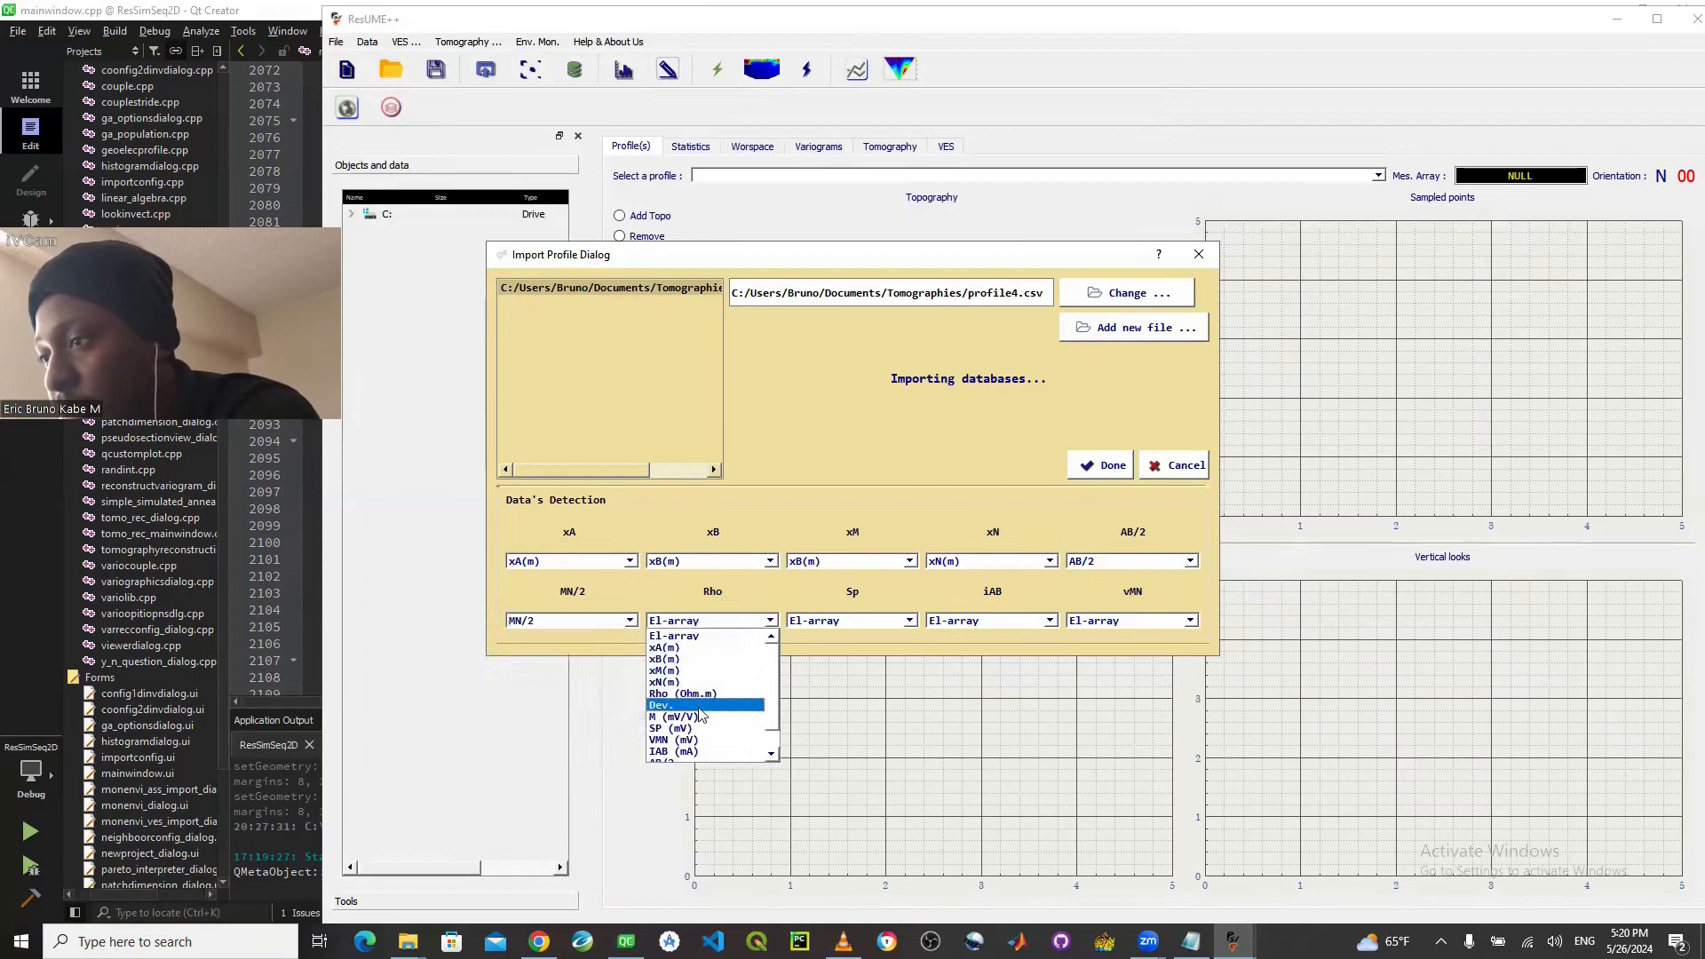
left_click(712, 693)
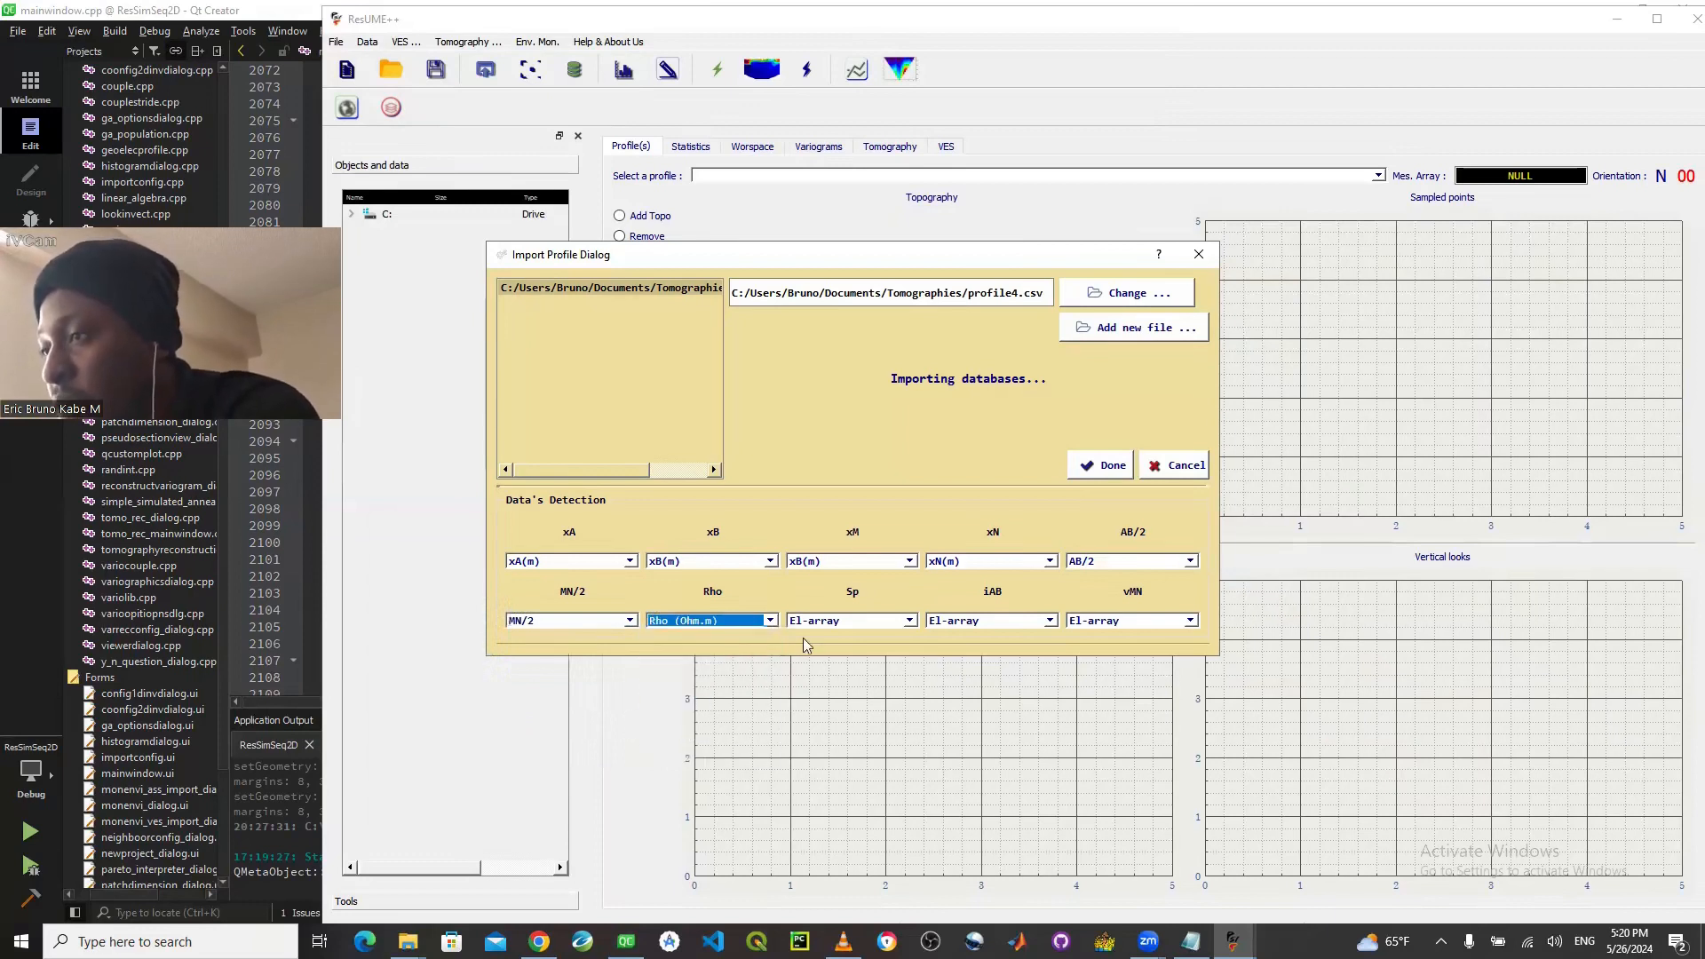
left_click(898, 622)
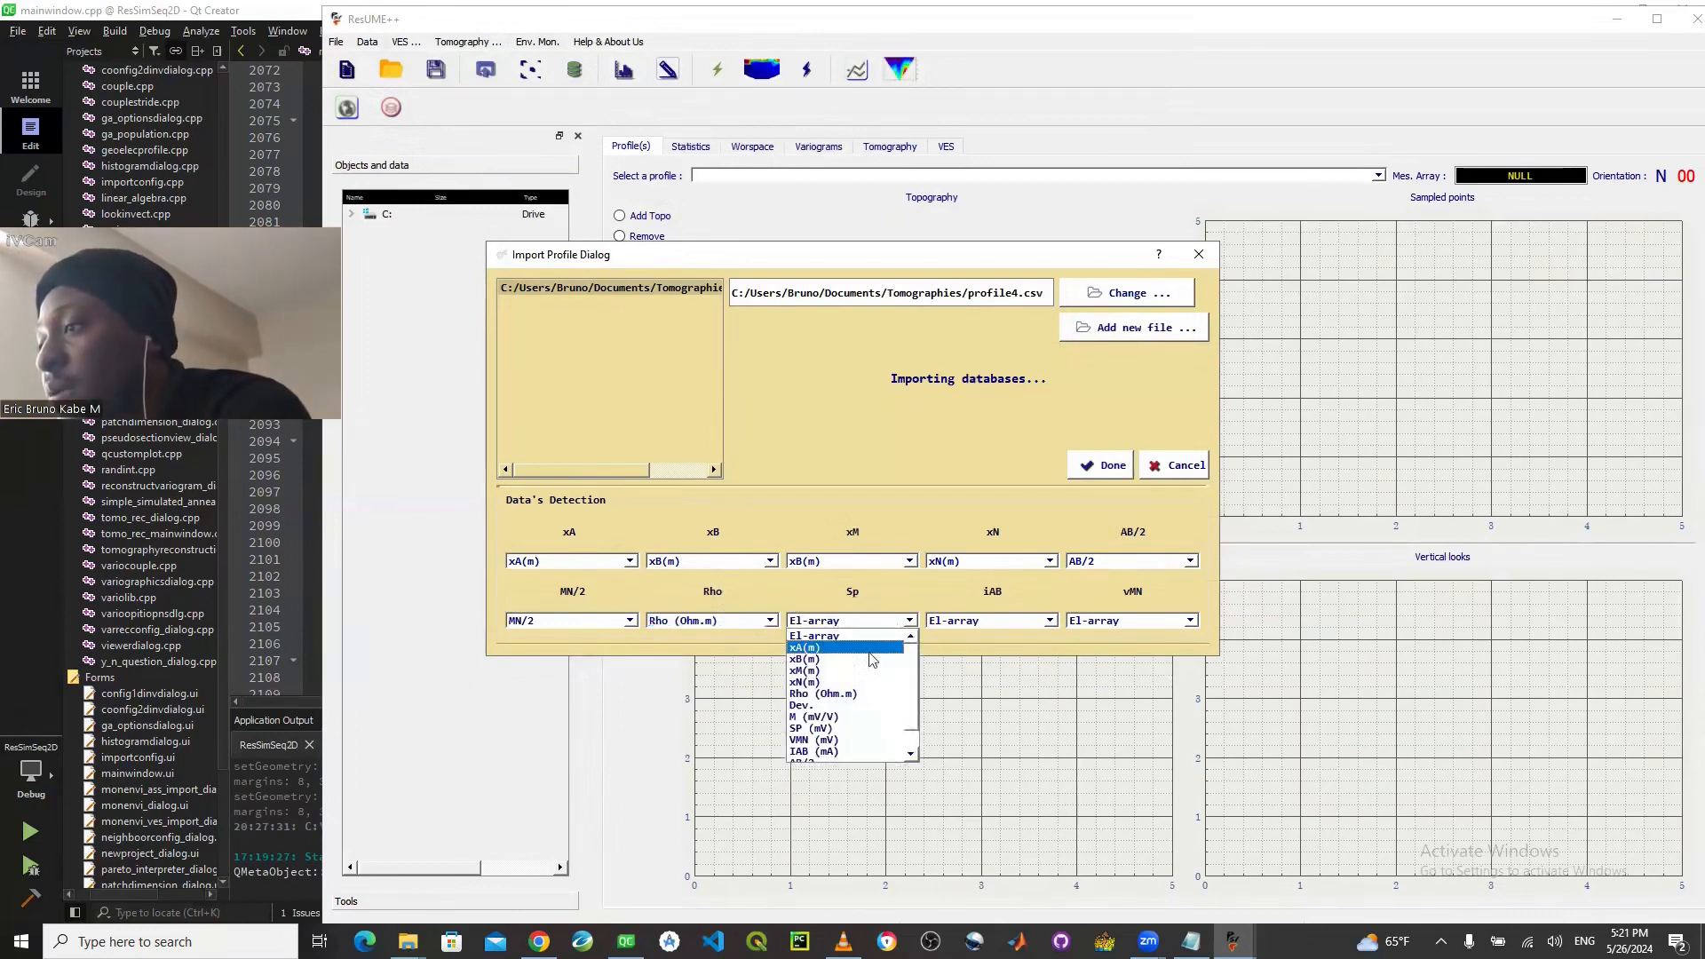
left_click(848, 729)
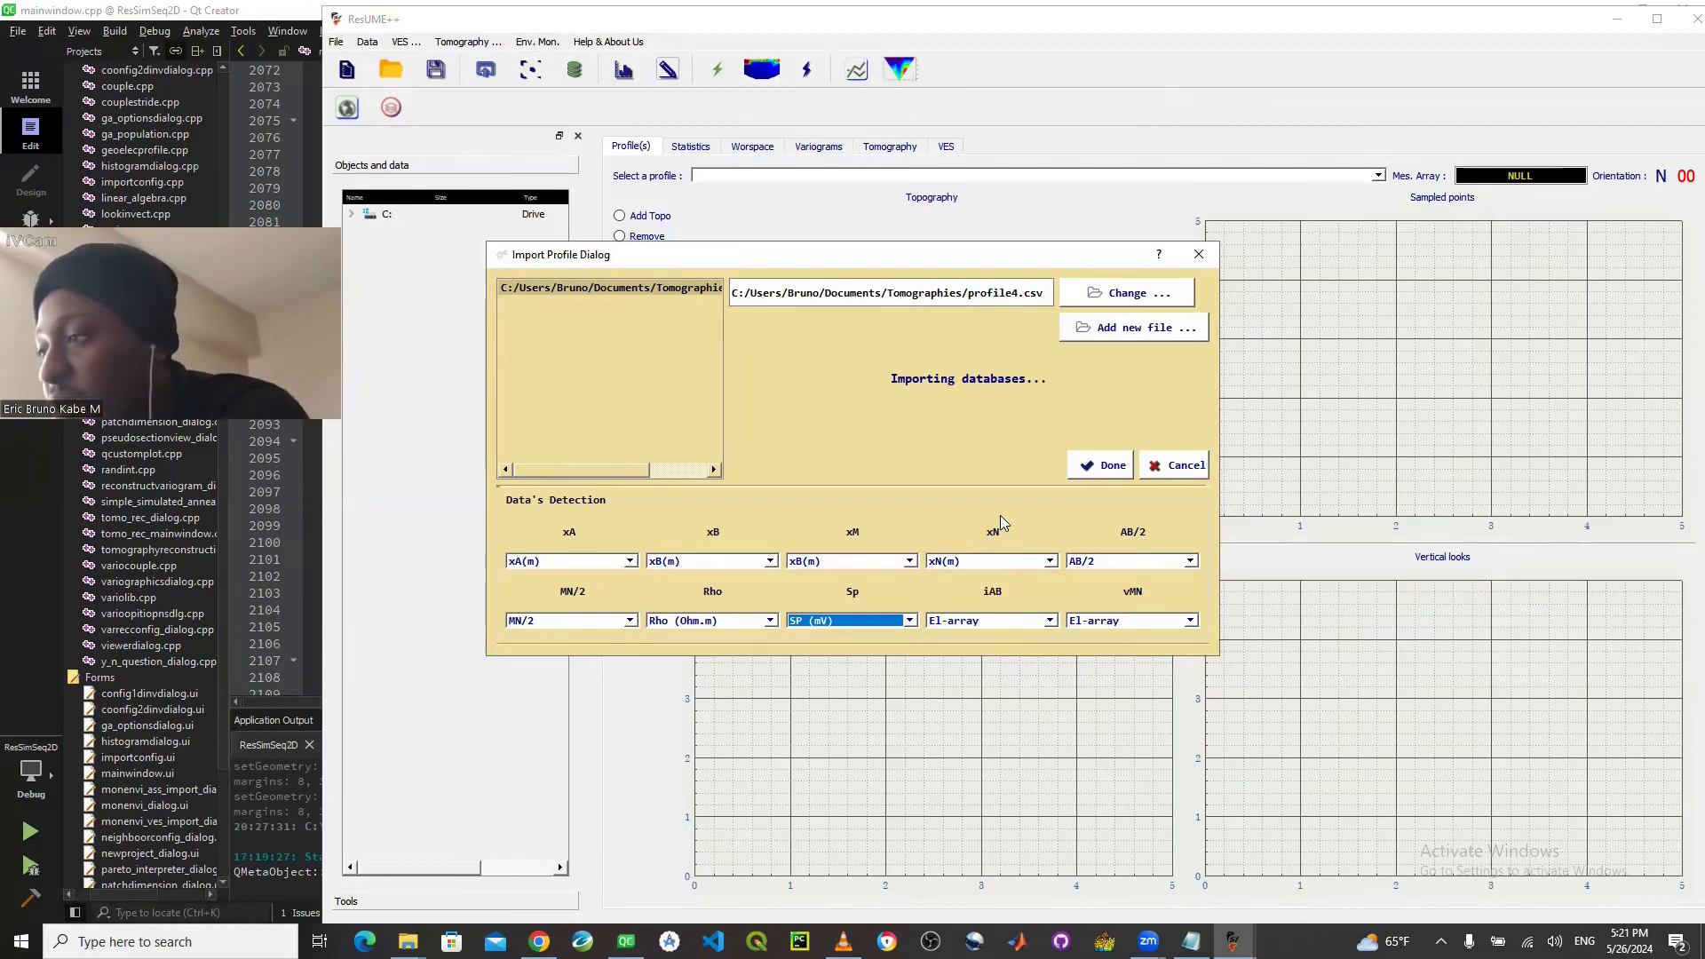
left_click(1004, 620)
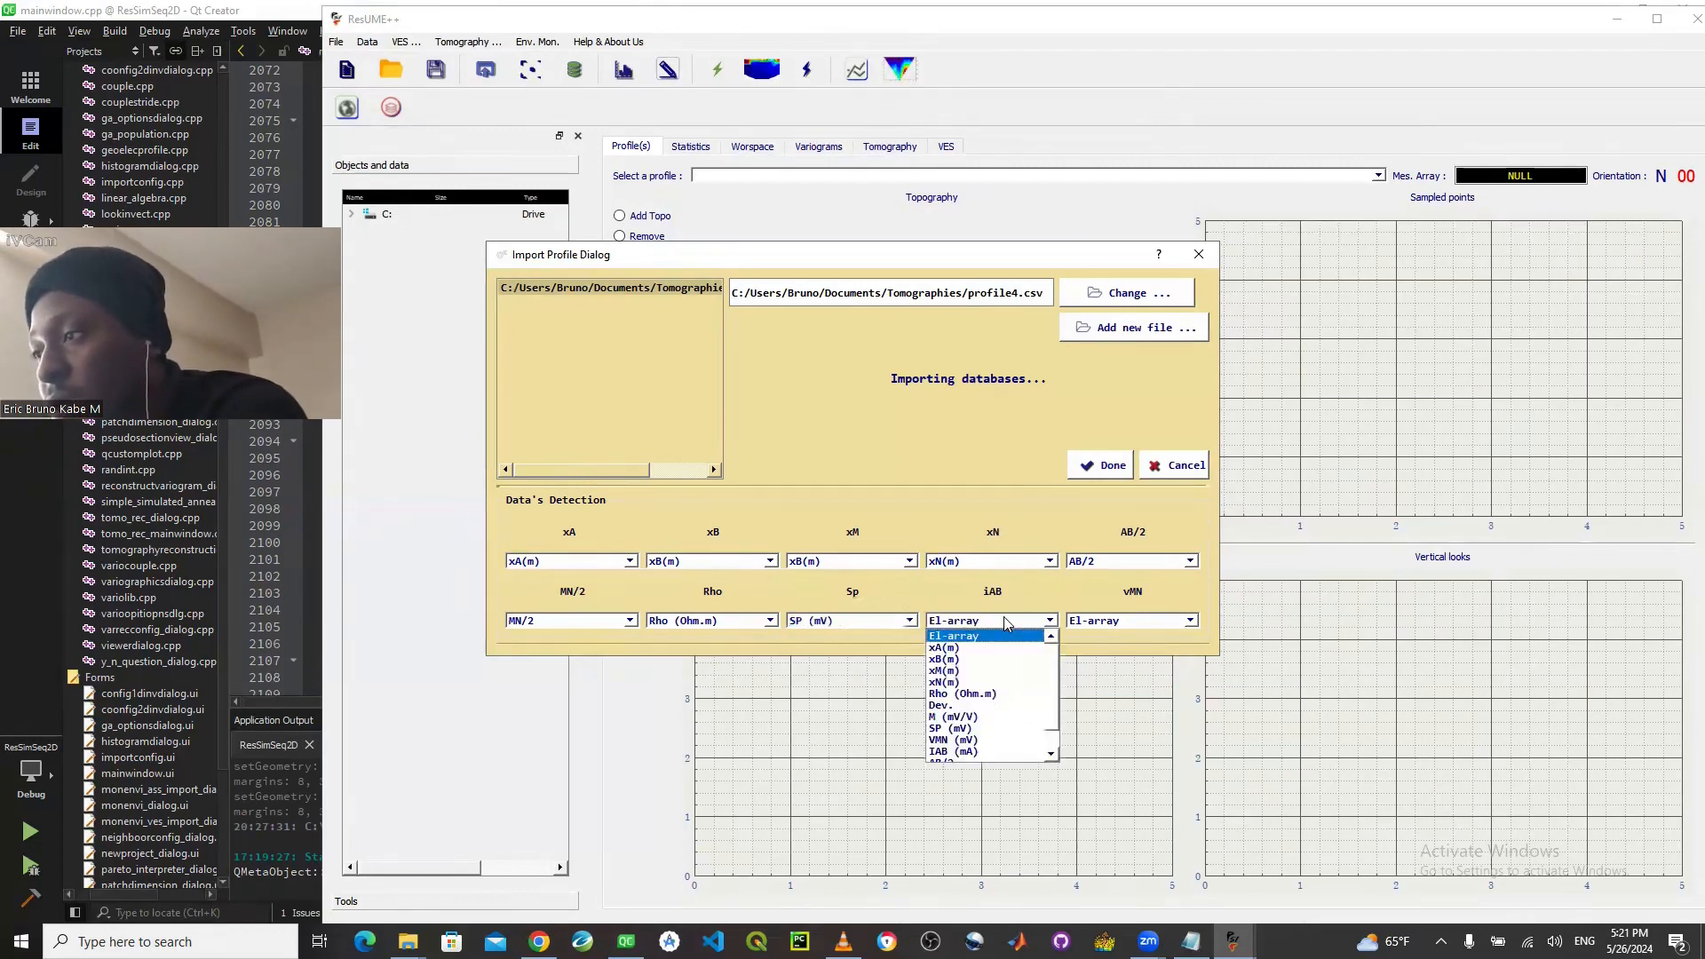
left_click(1051, 738)
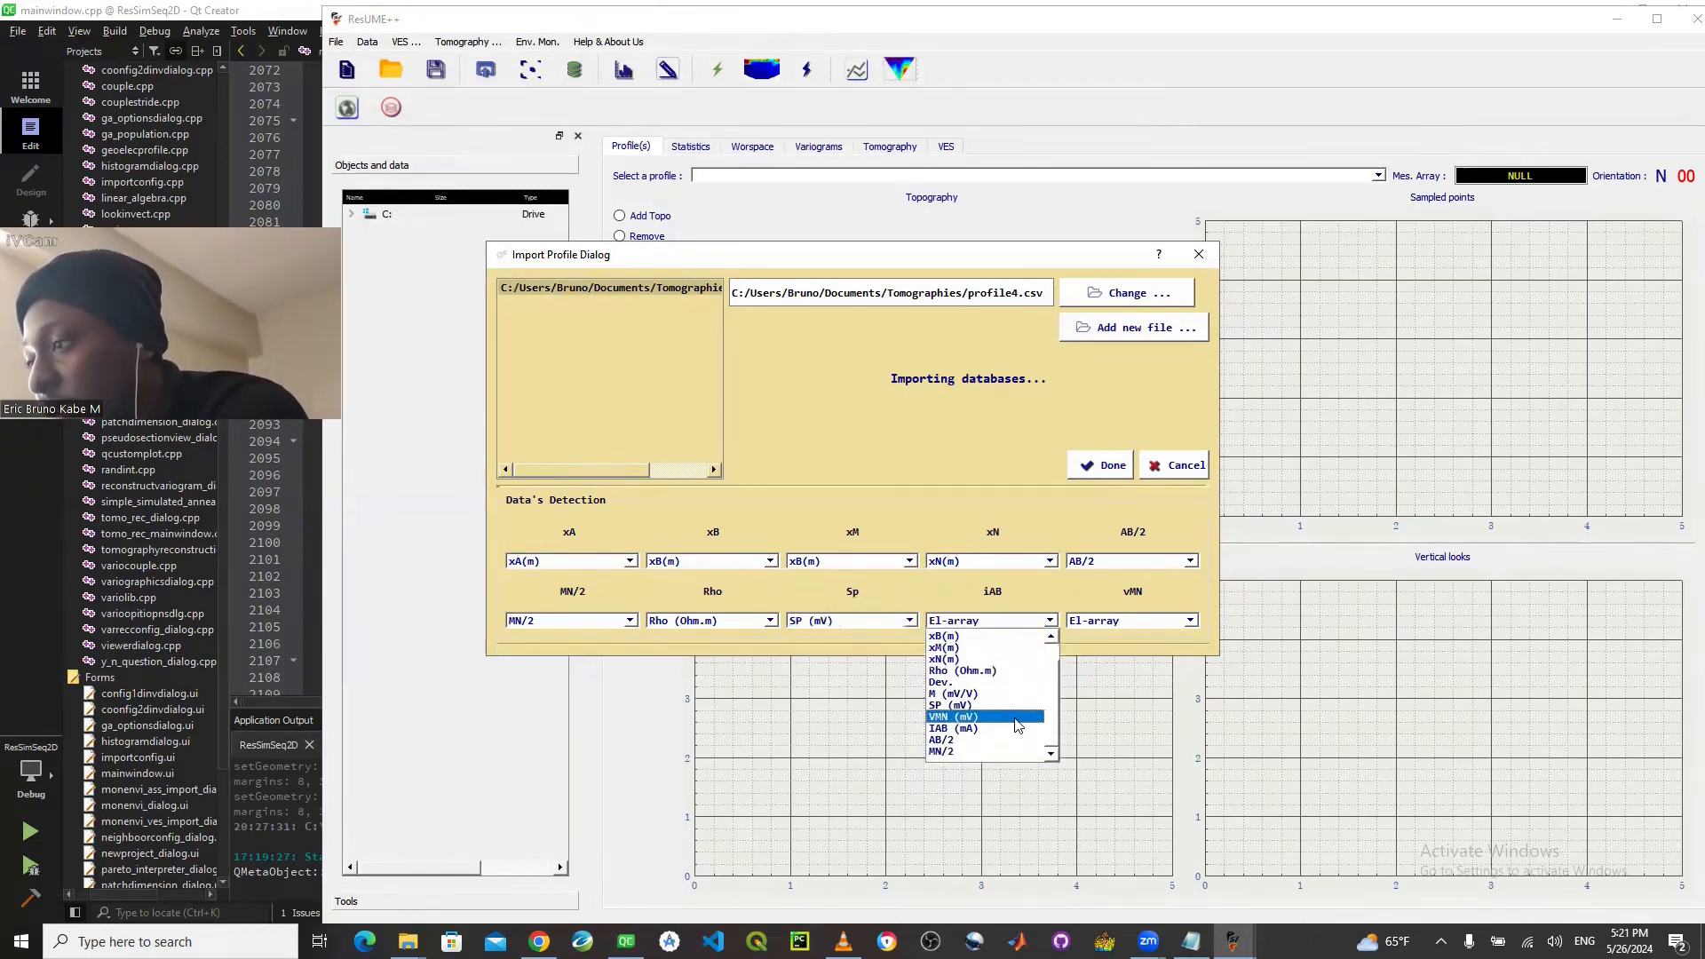
left_click(1009, 729)
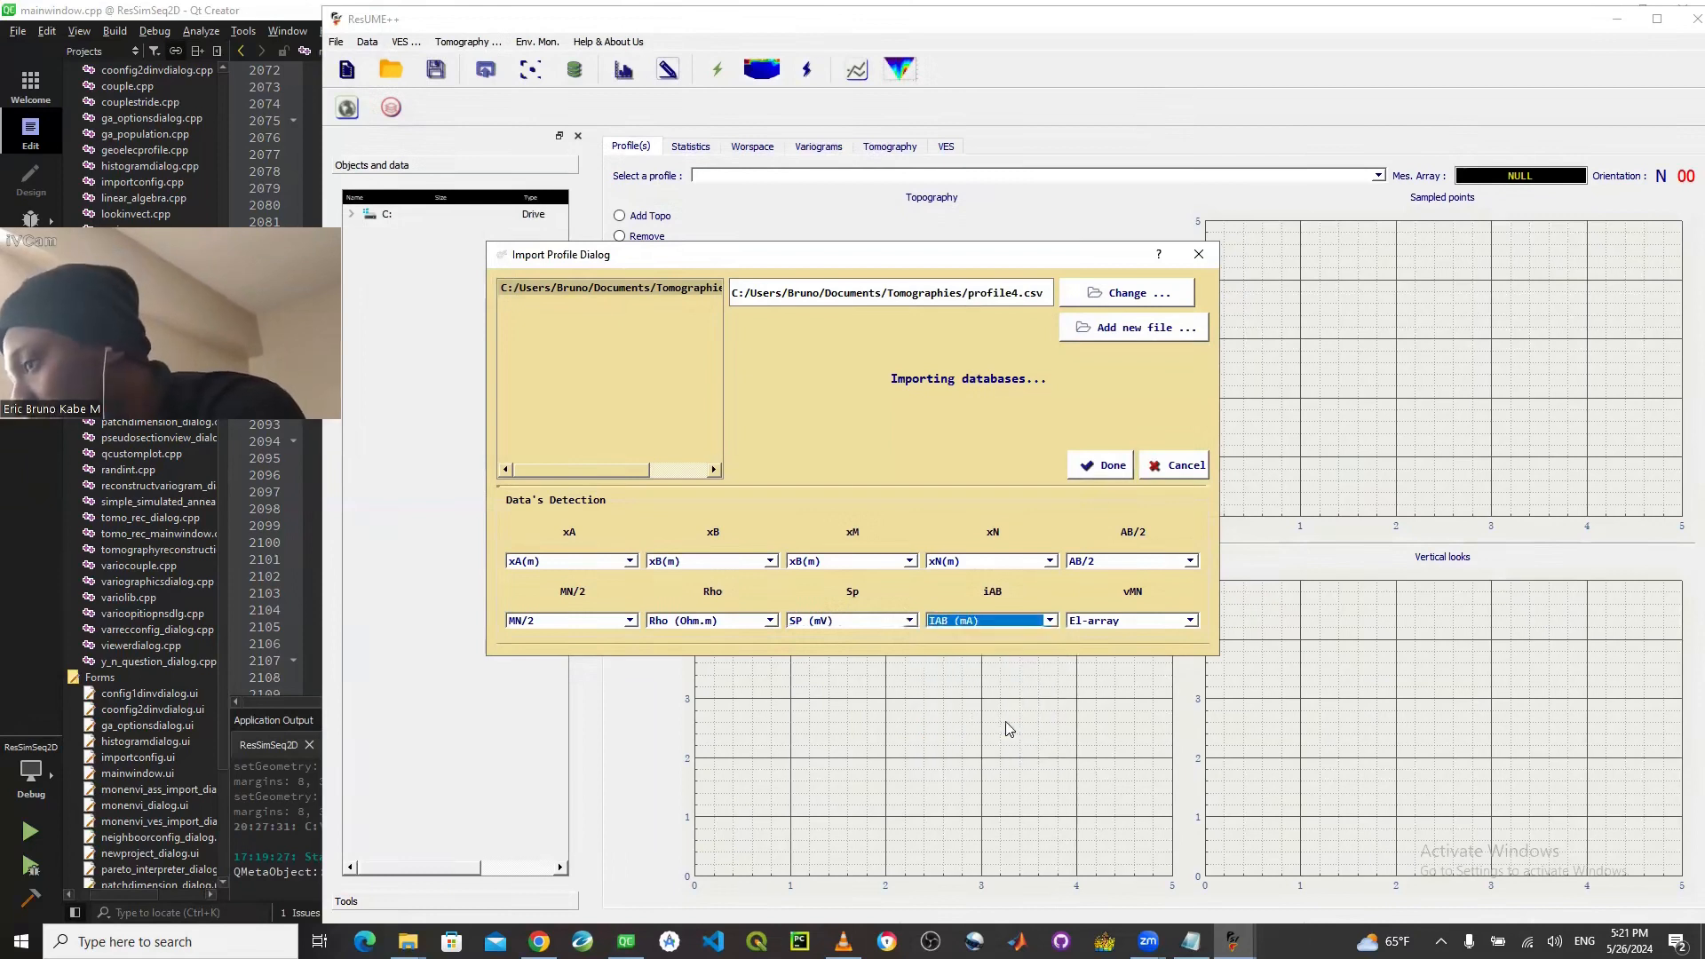
left_click(1146, 621)
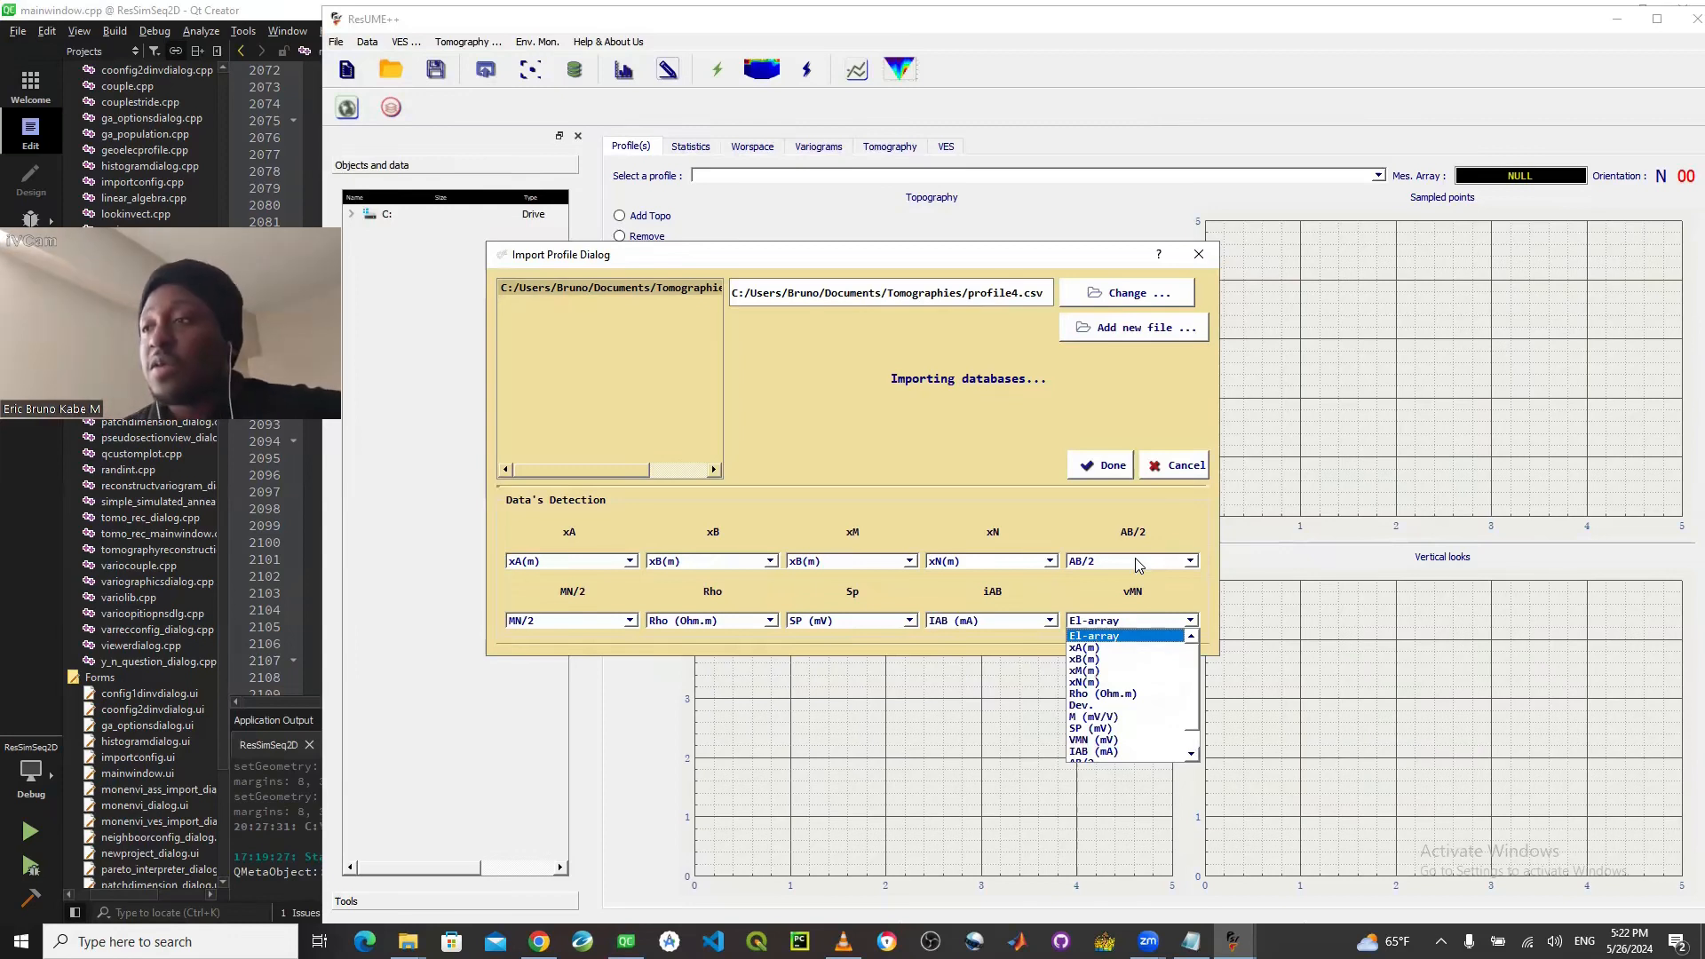
left_click(1121, 740)
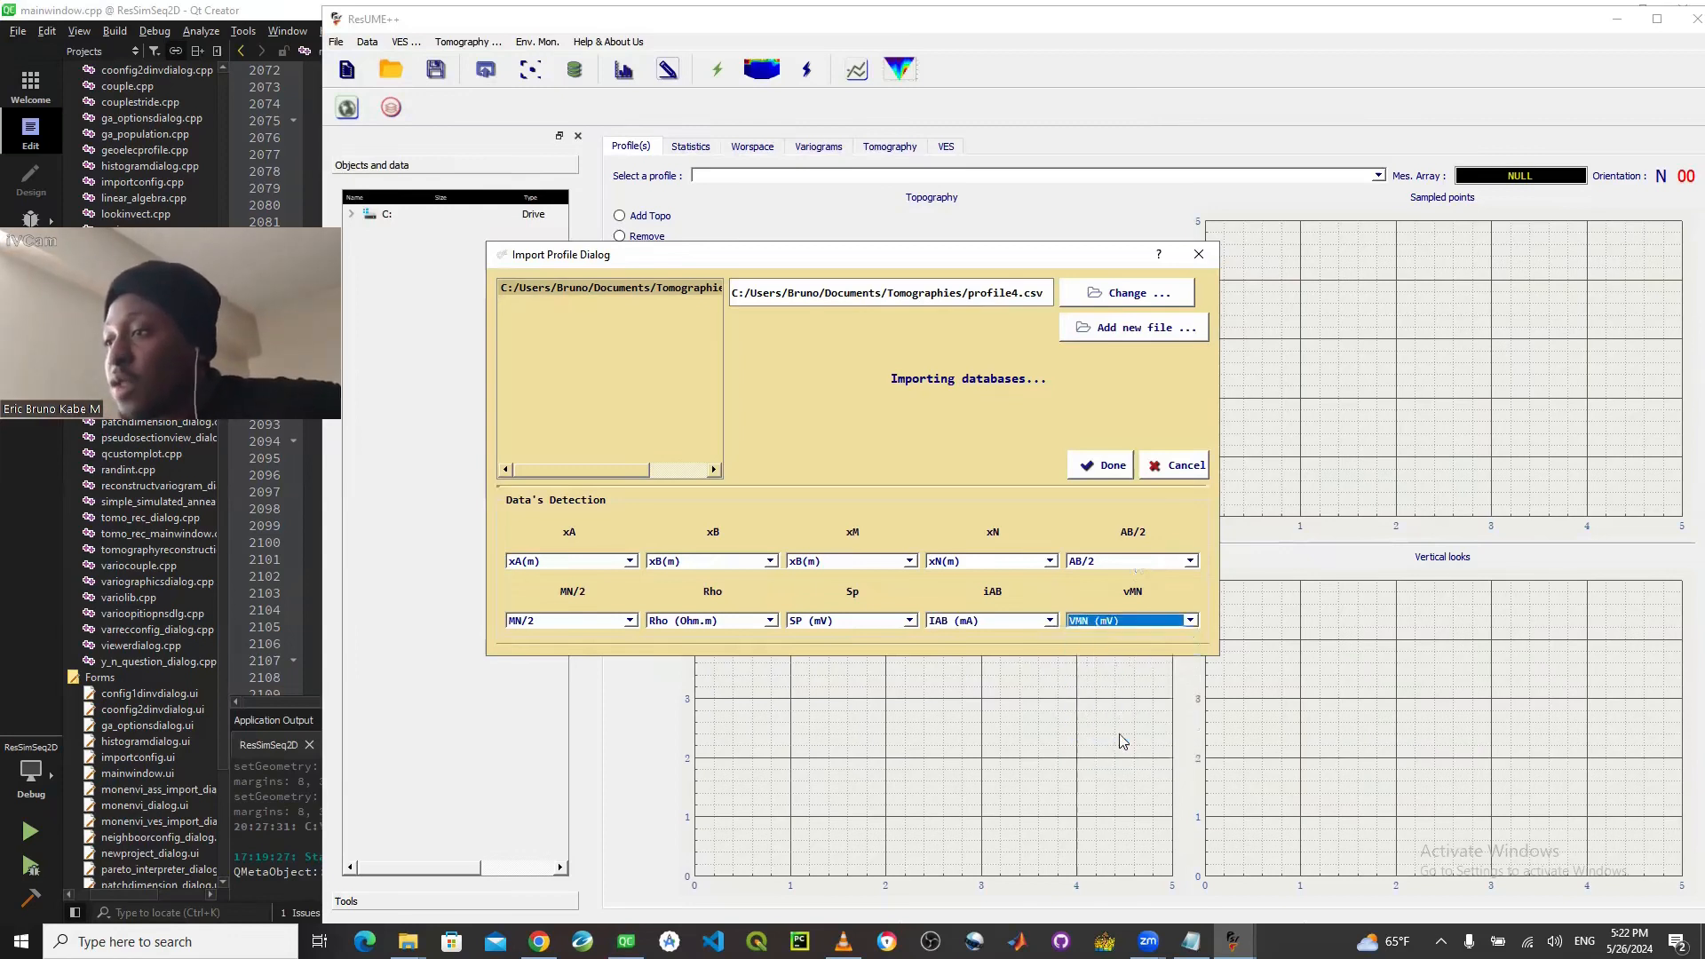
left_click(1102, 470)
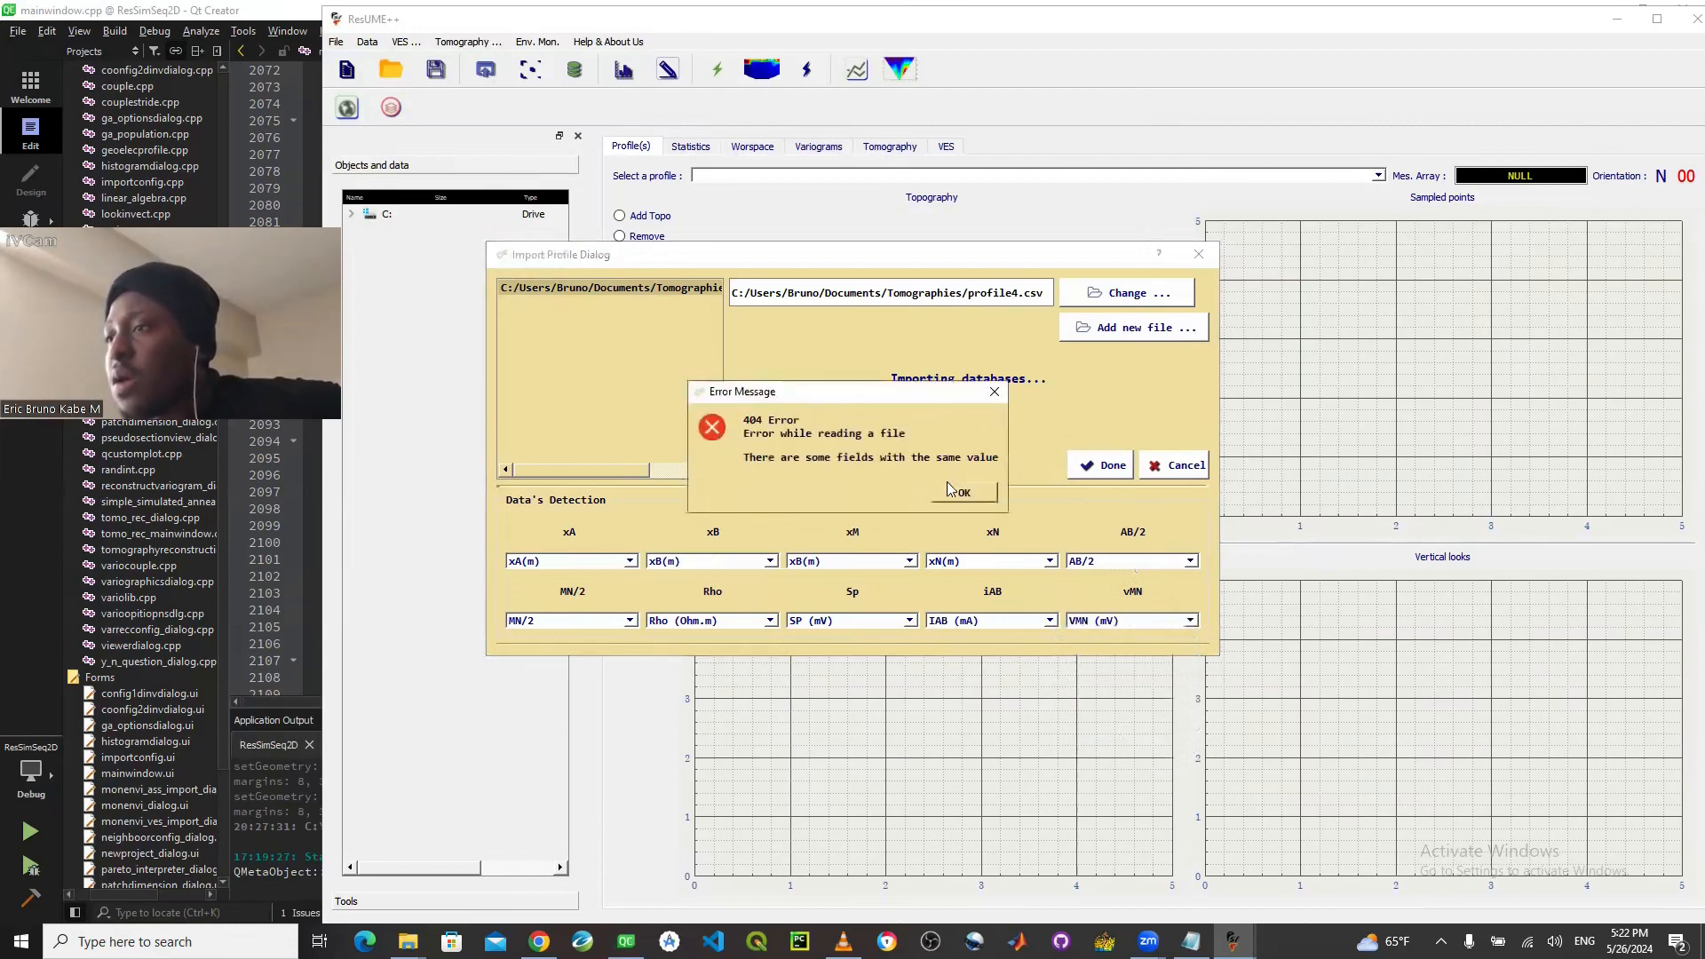
left_click(954, 485)
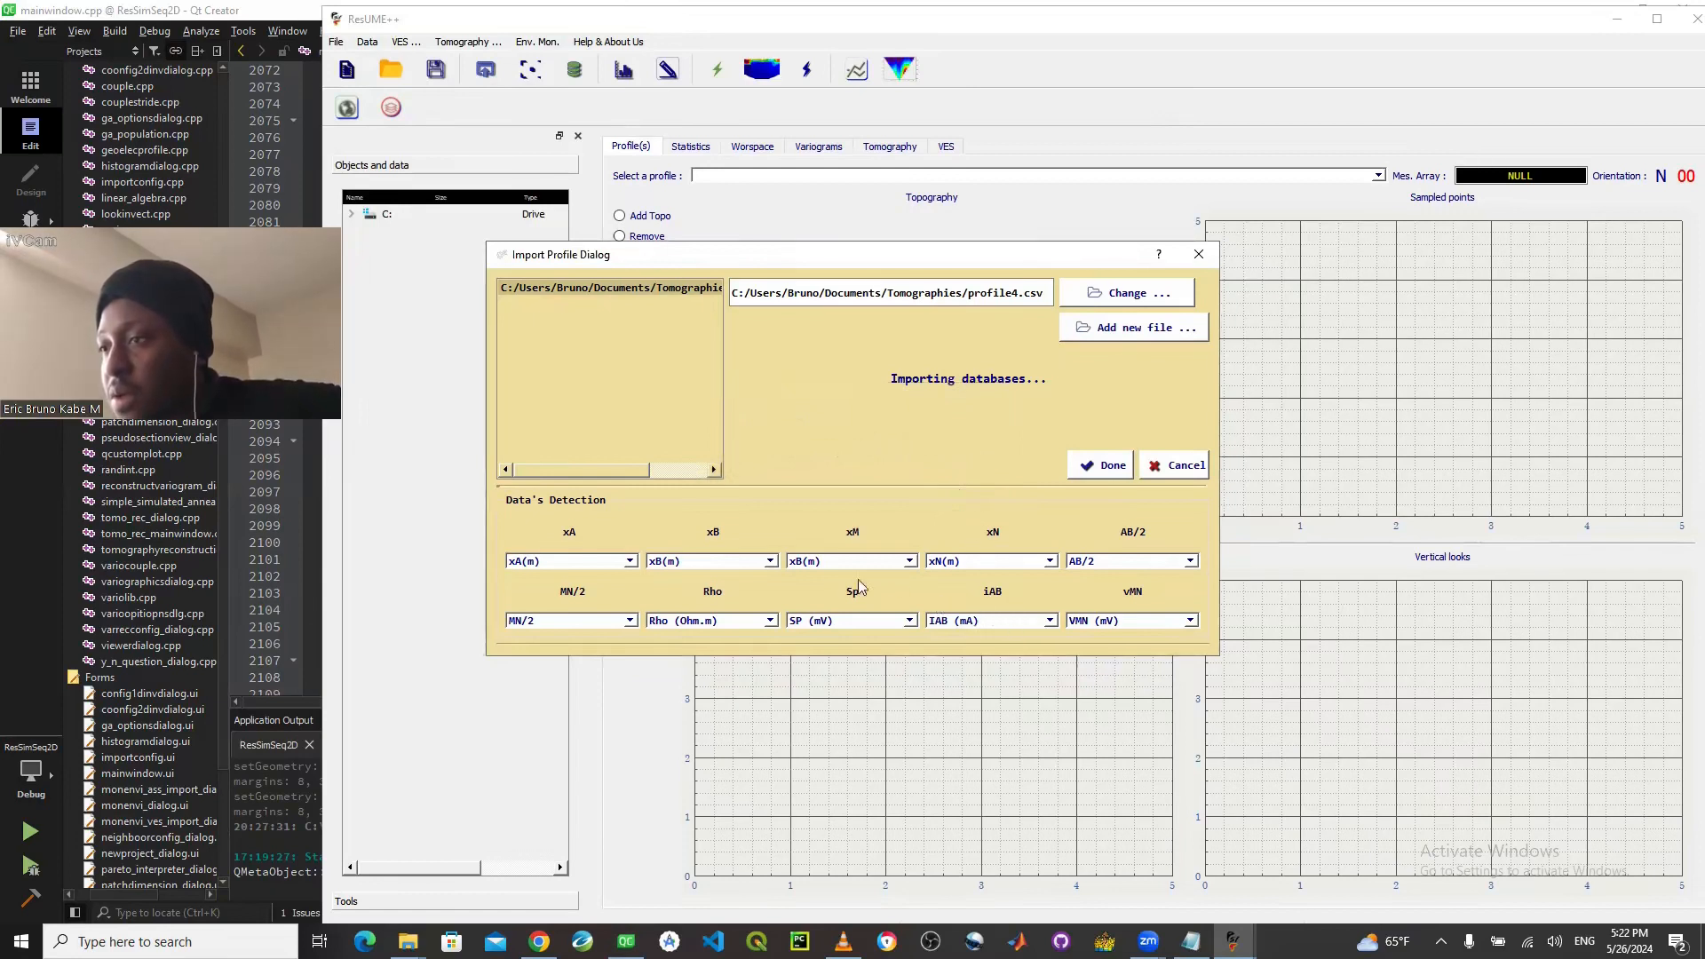
- Reassign the xM field to xM(m), import the profile data and close the import dialog
left_click(834, 563)
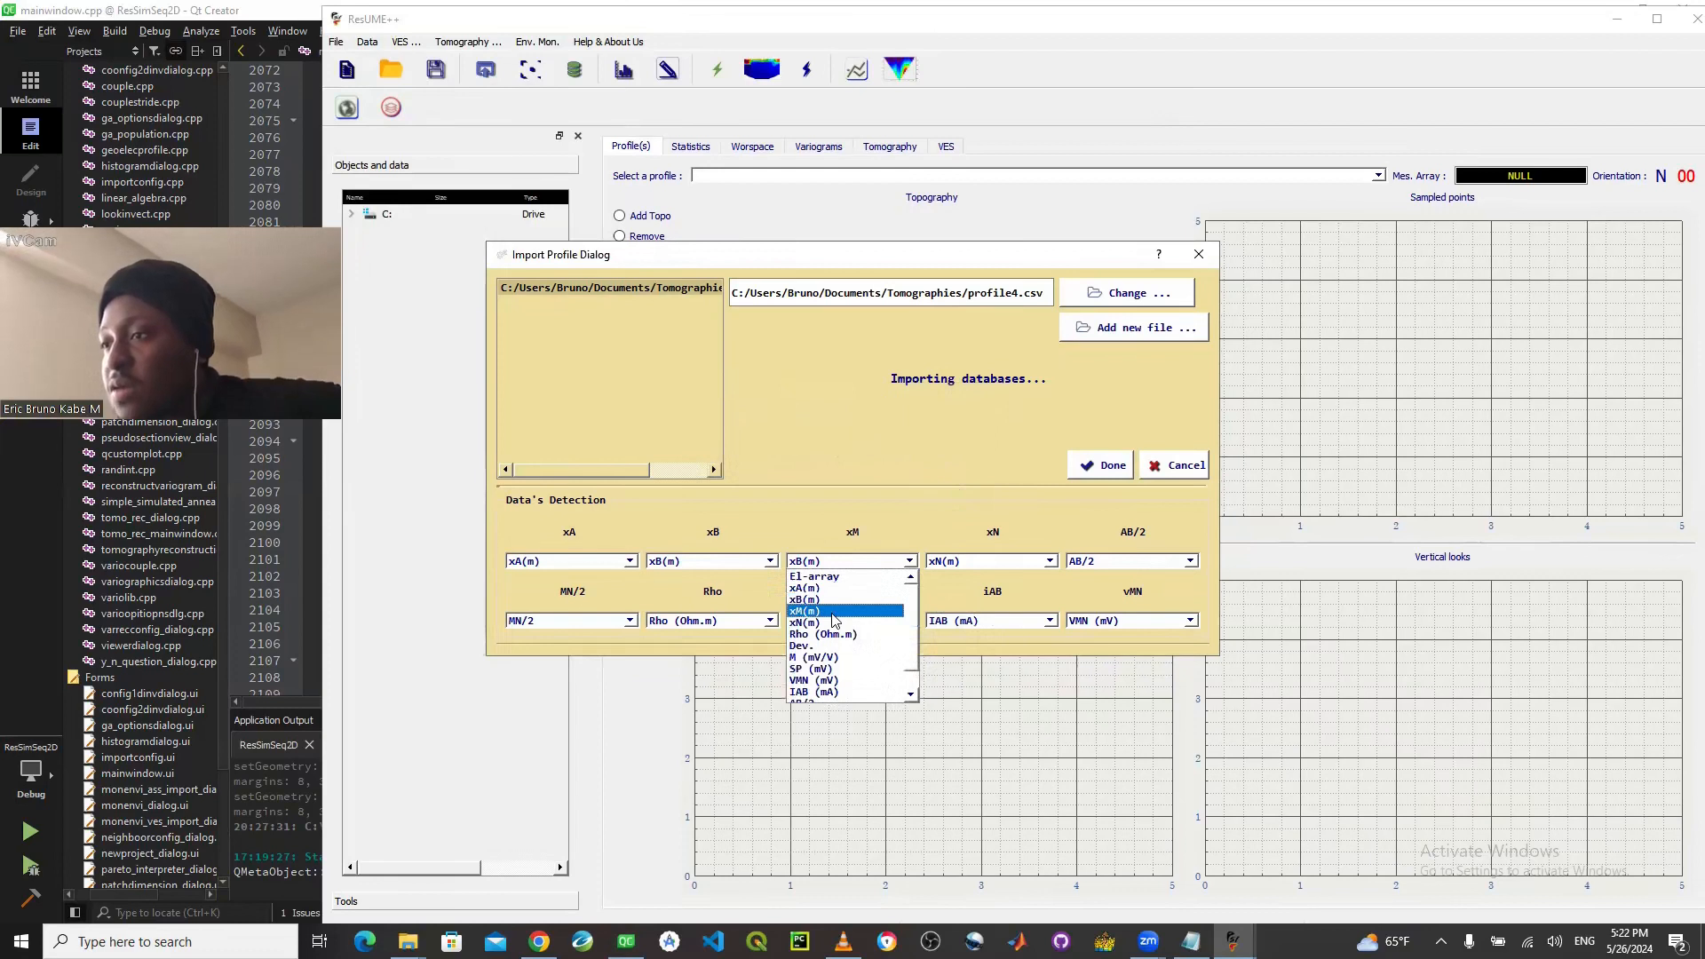
left_click(832, 615)
left_click(1096, 480)
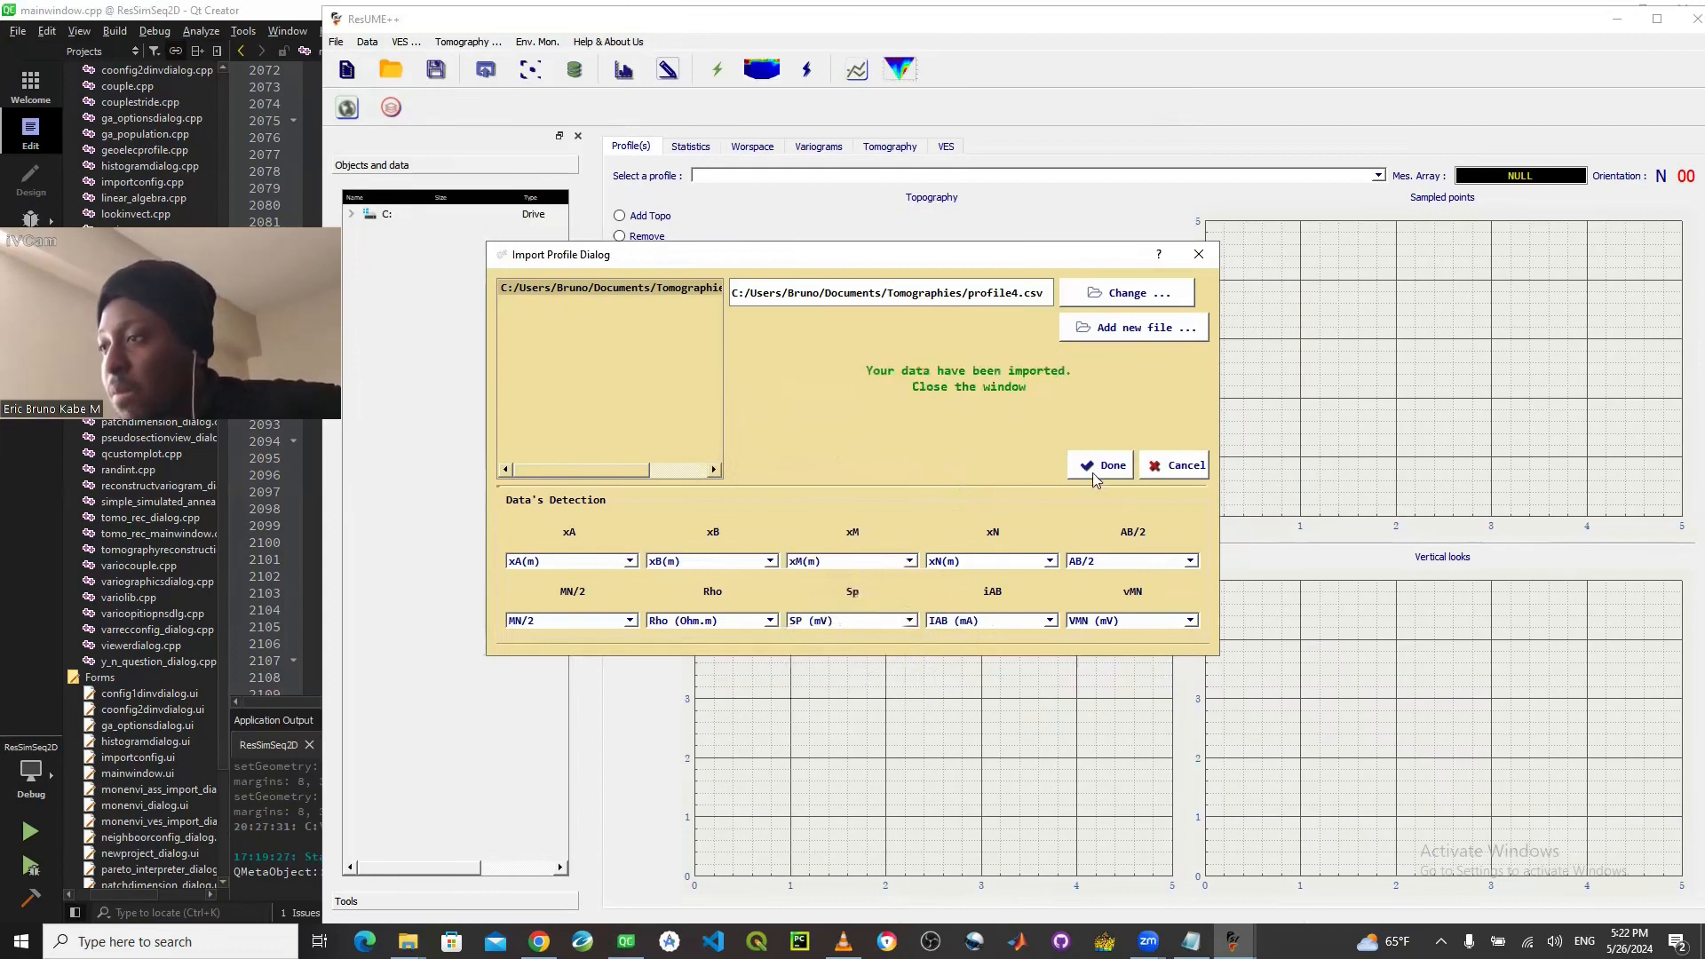
left_click(1199, 255)
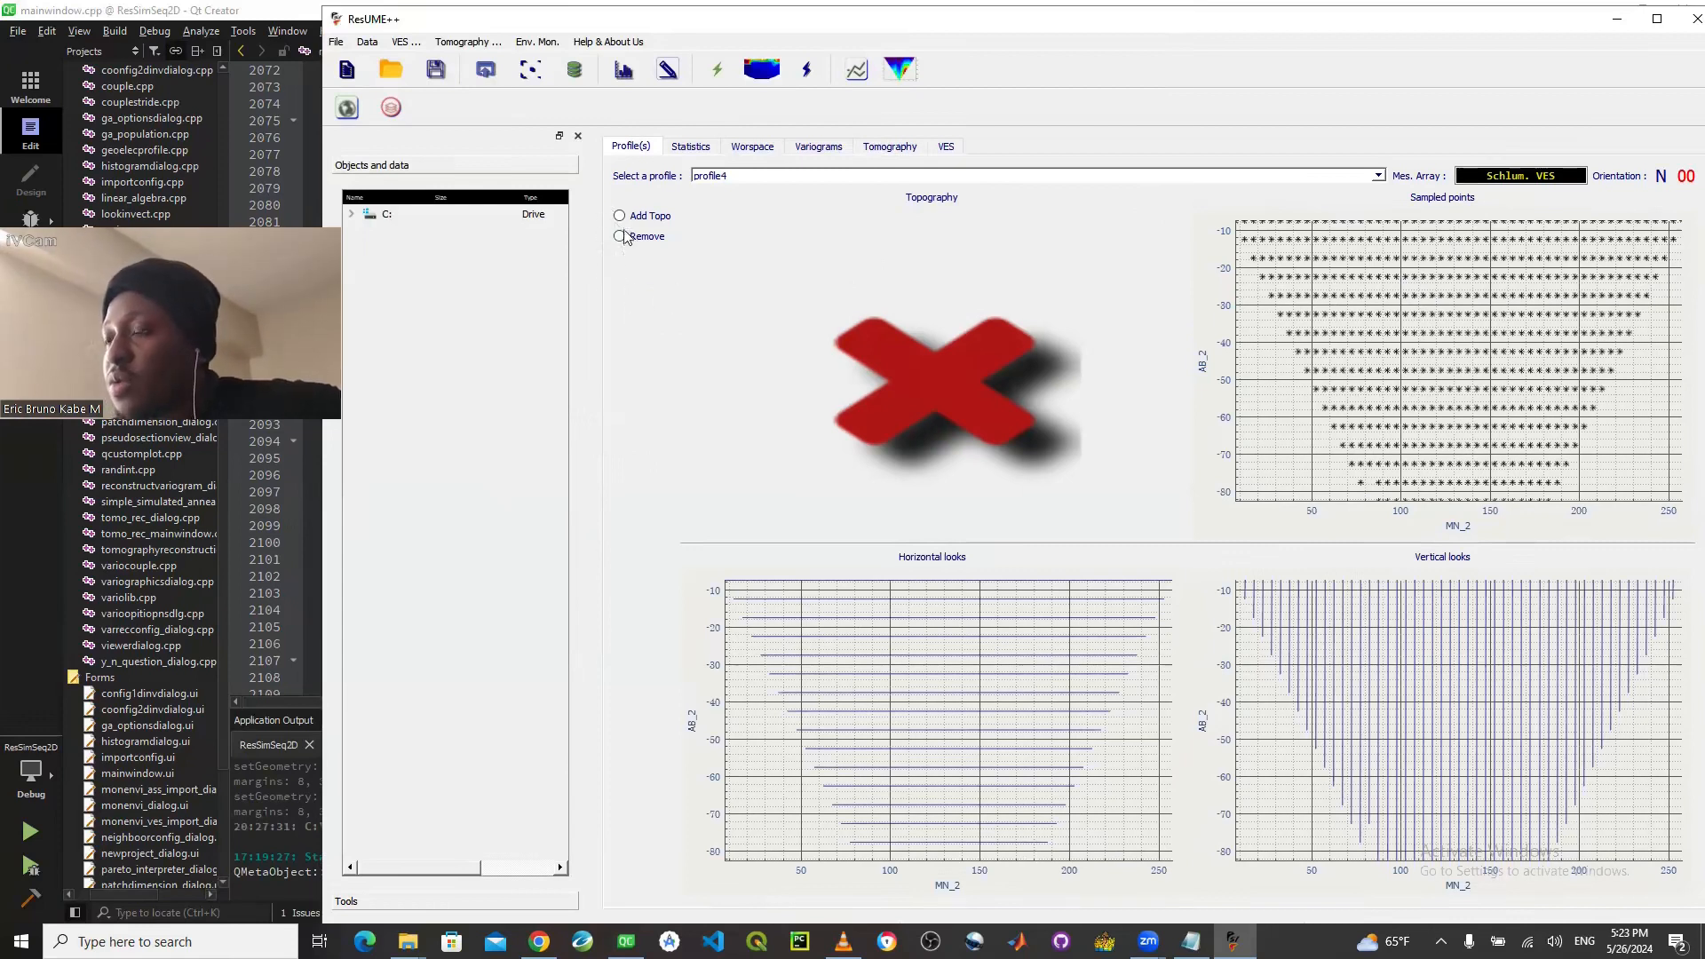
- Start adding topography from CSV files and browse to Documents > ERT DATA > SOTCOCOG DATA BASE > Profiles CSV
left_click(469, 43)
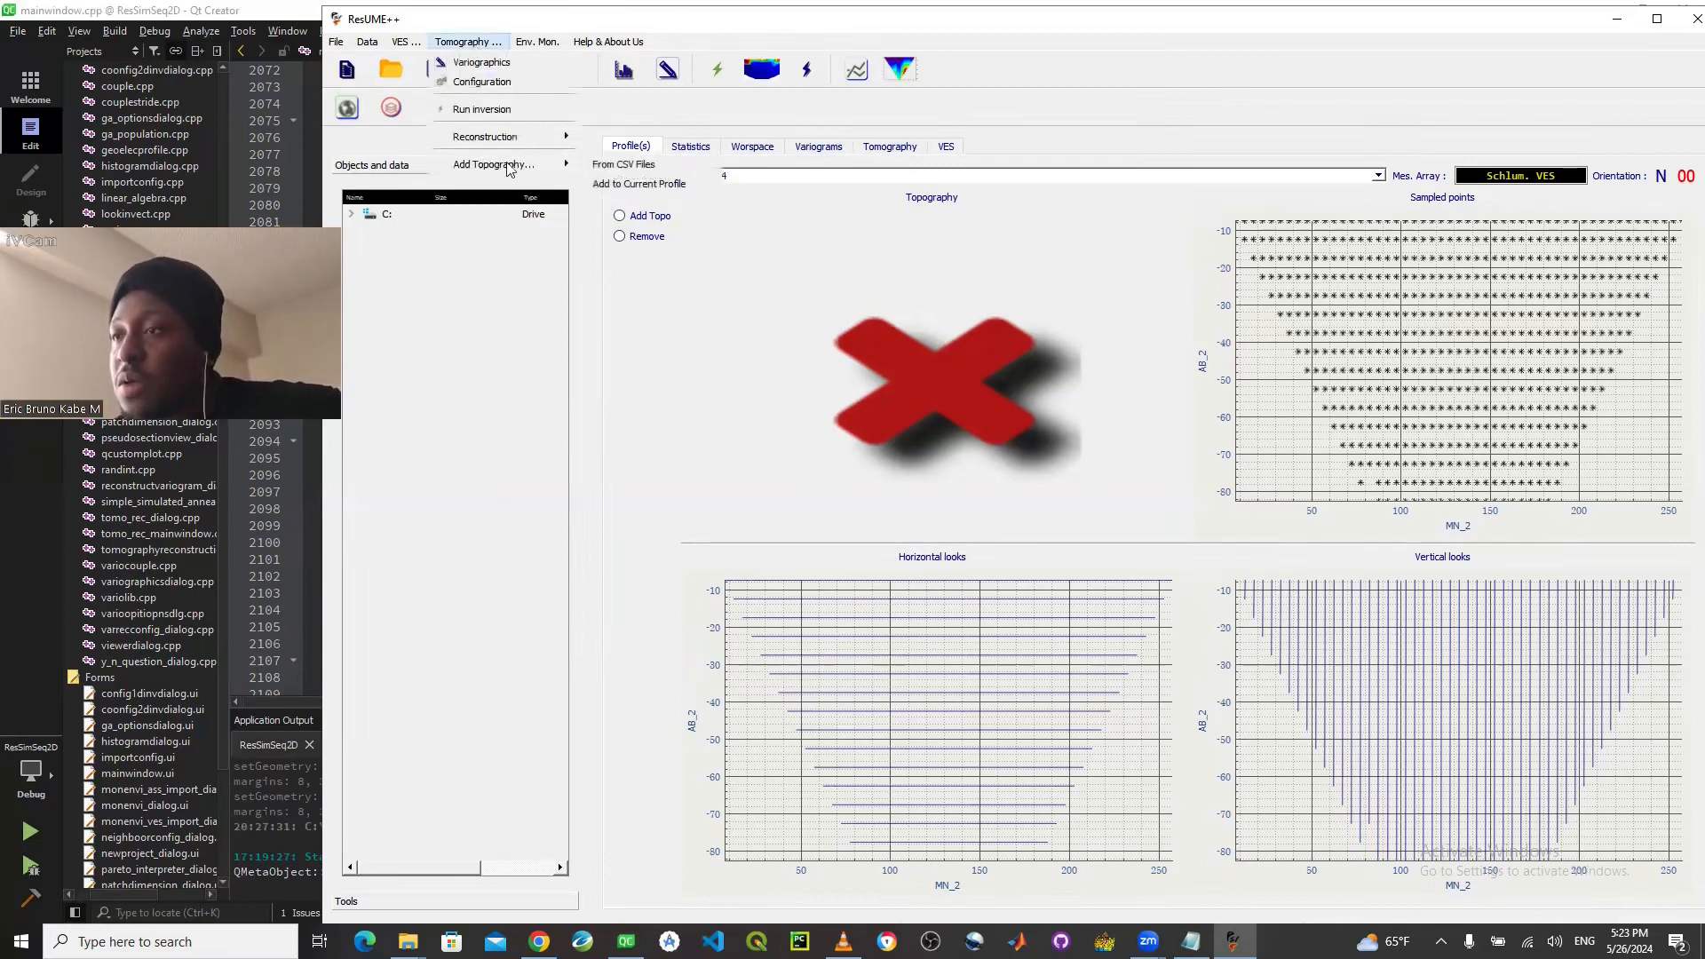
mouse_move(524, 167)
left_click(626, 166)
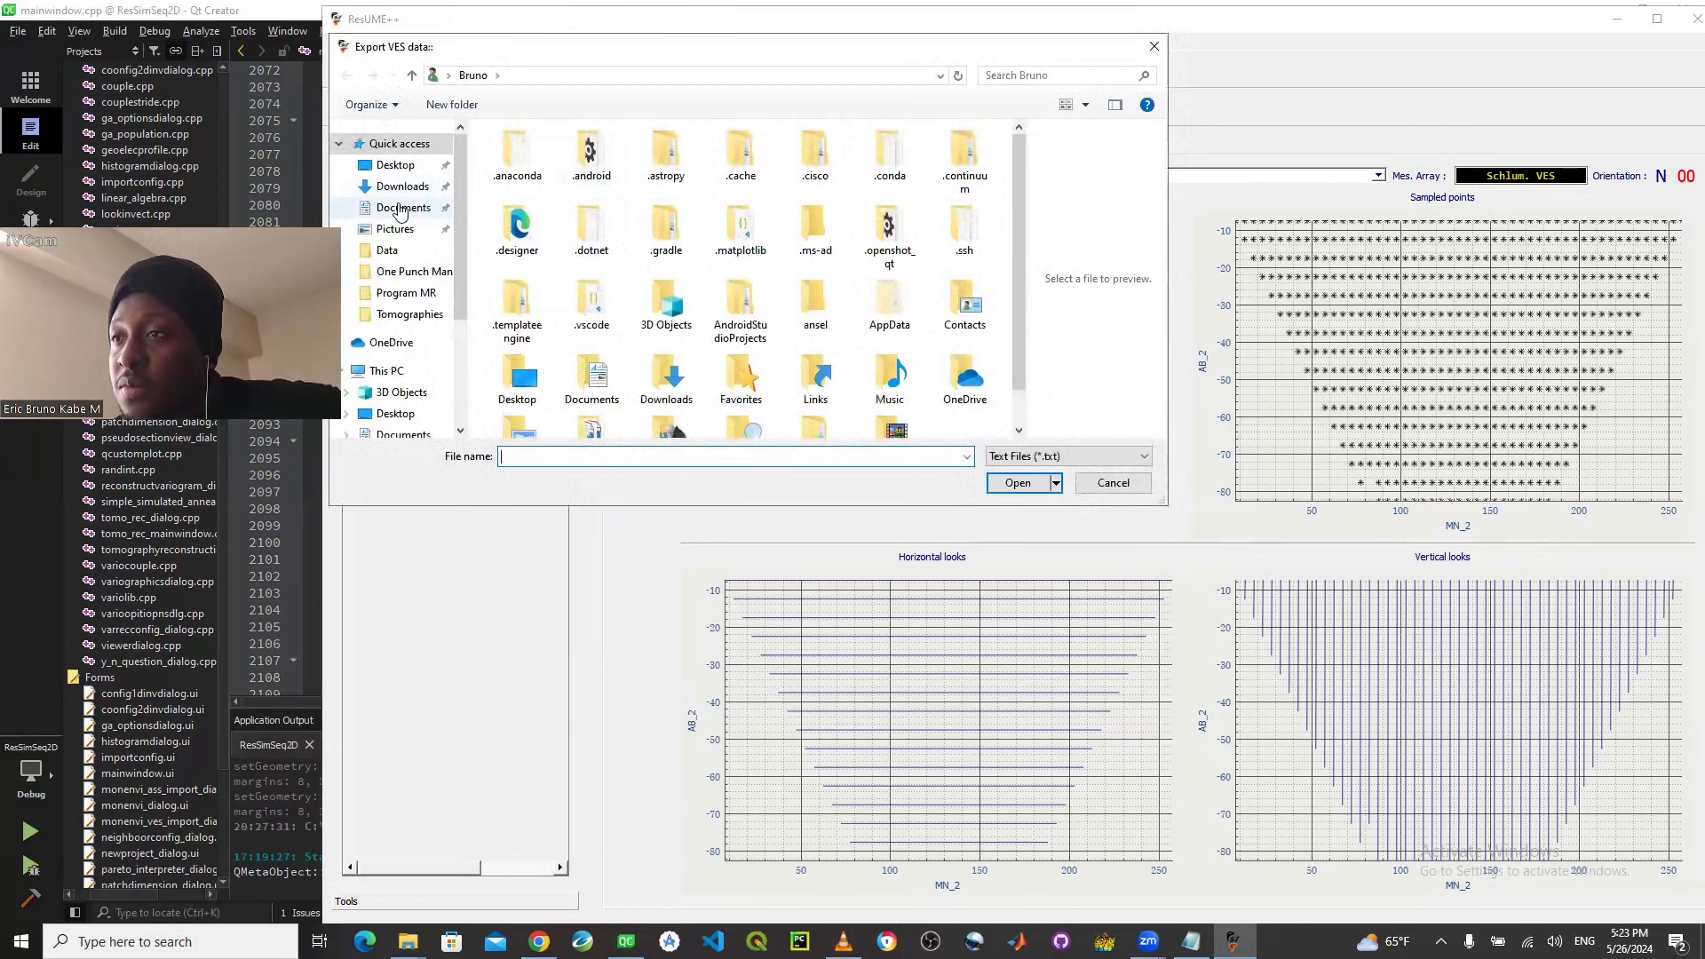
left_click(400, 210)
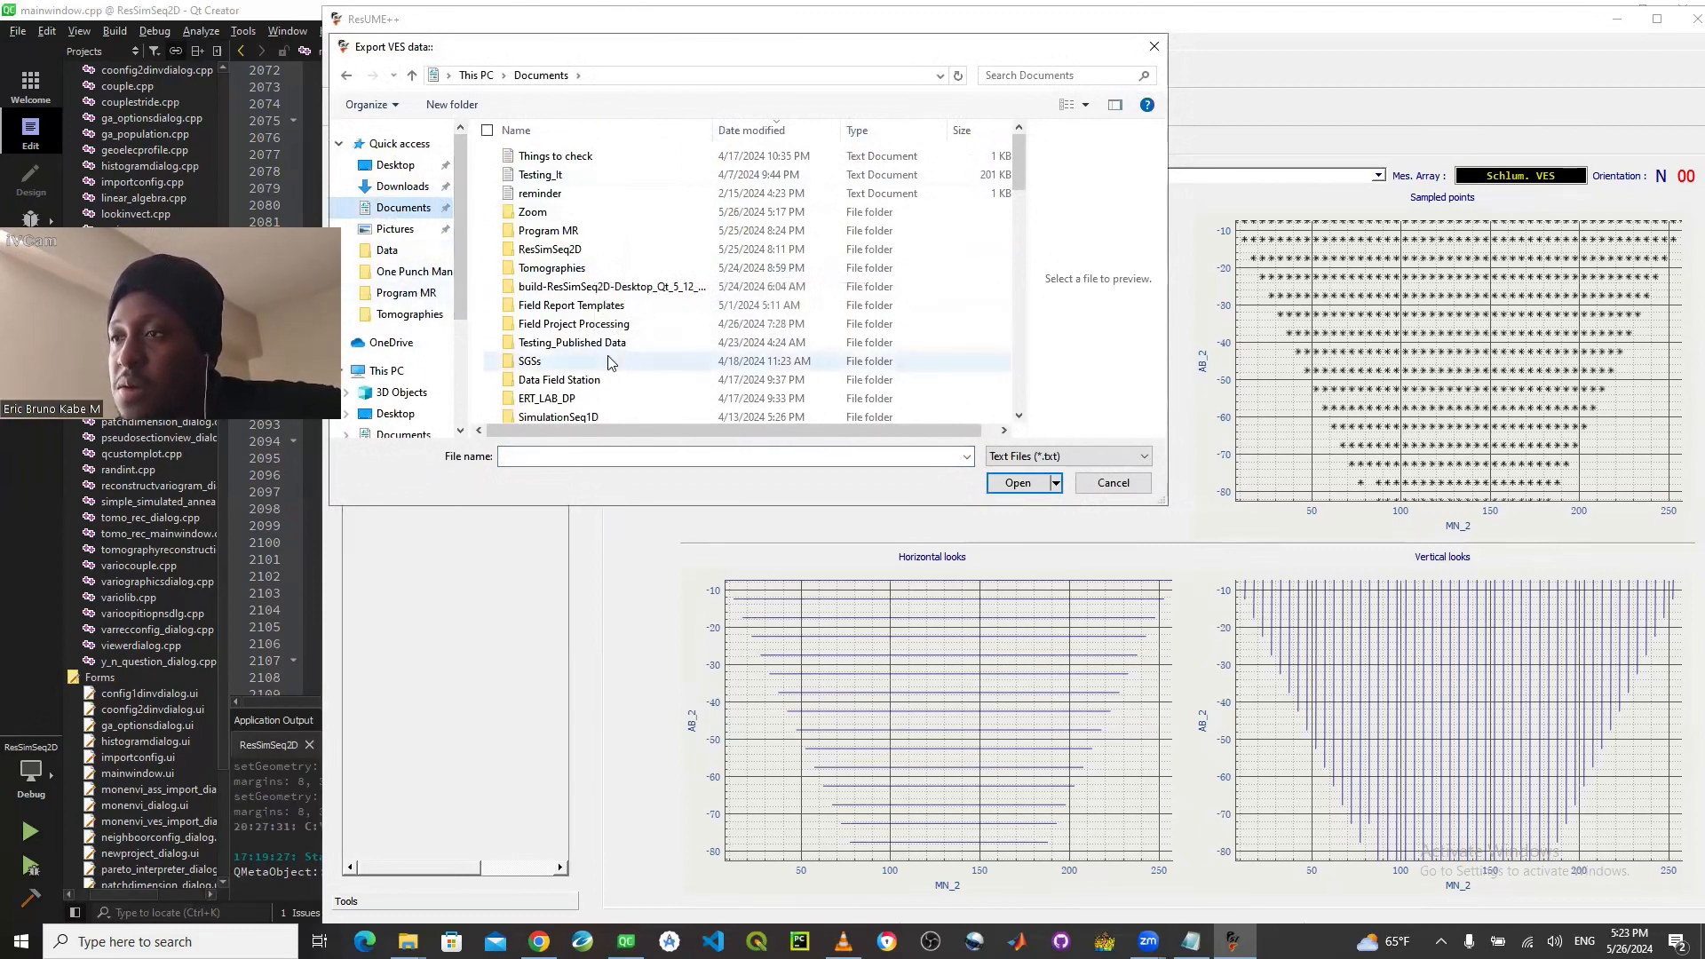
scroll(609, 362, "down", 1)
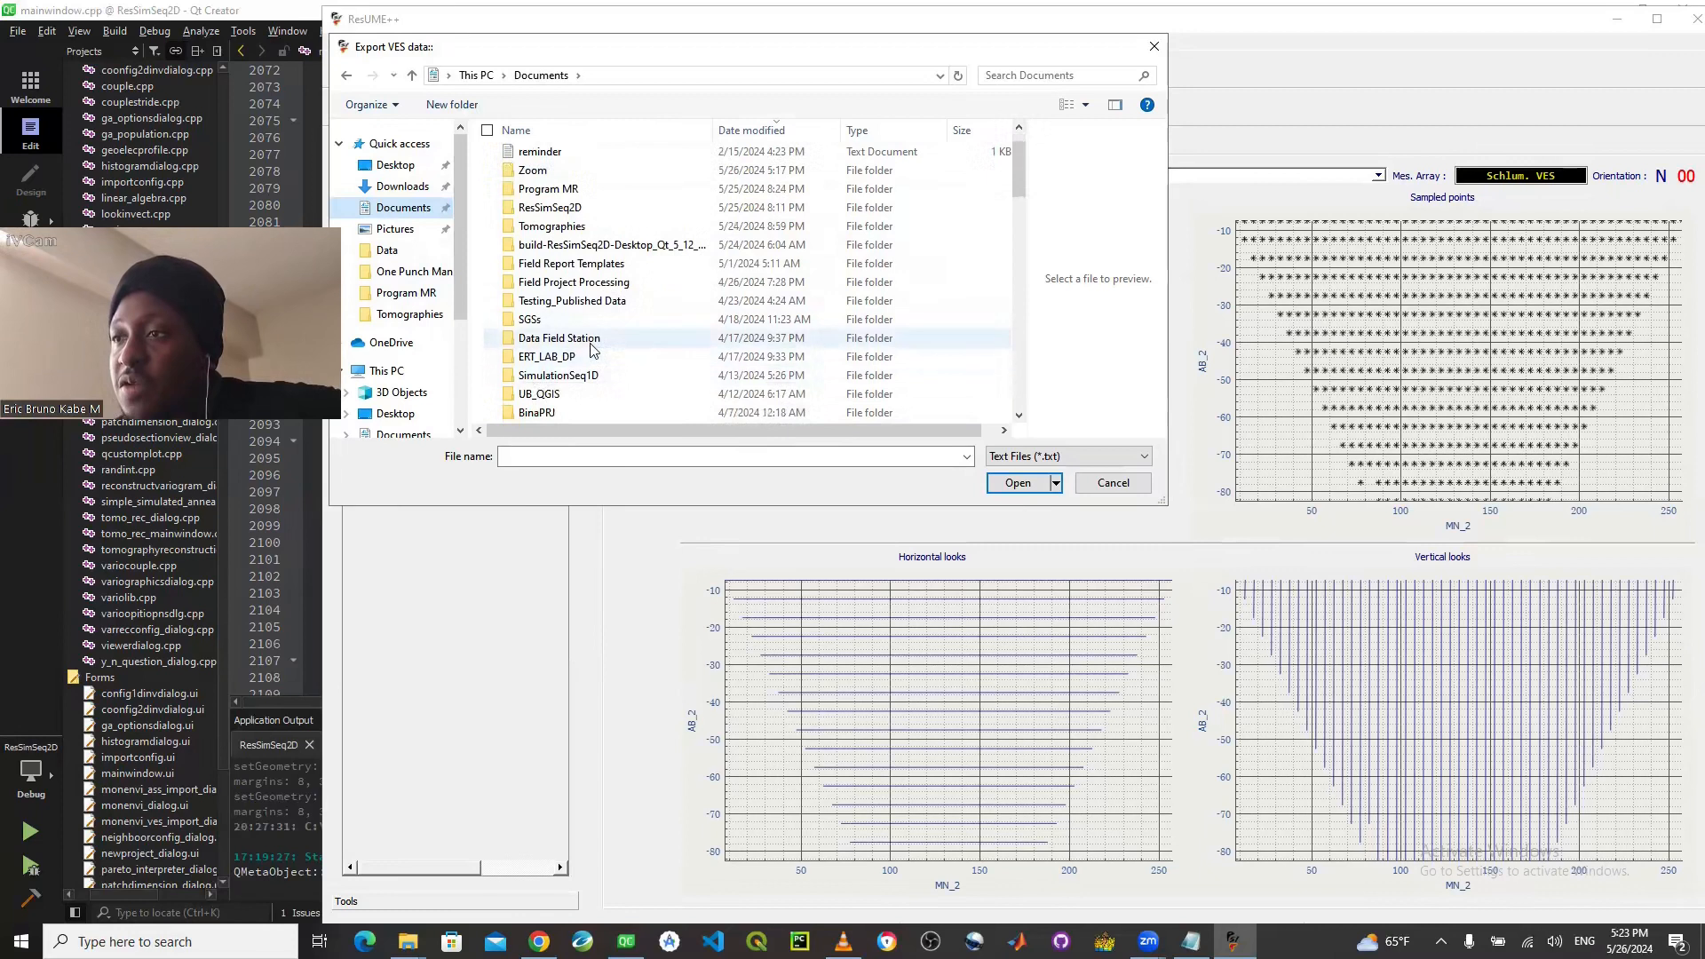
scroll(591, 349, "down", 1)
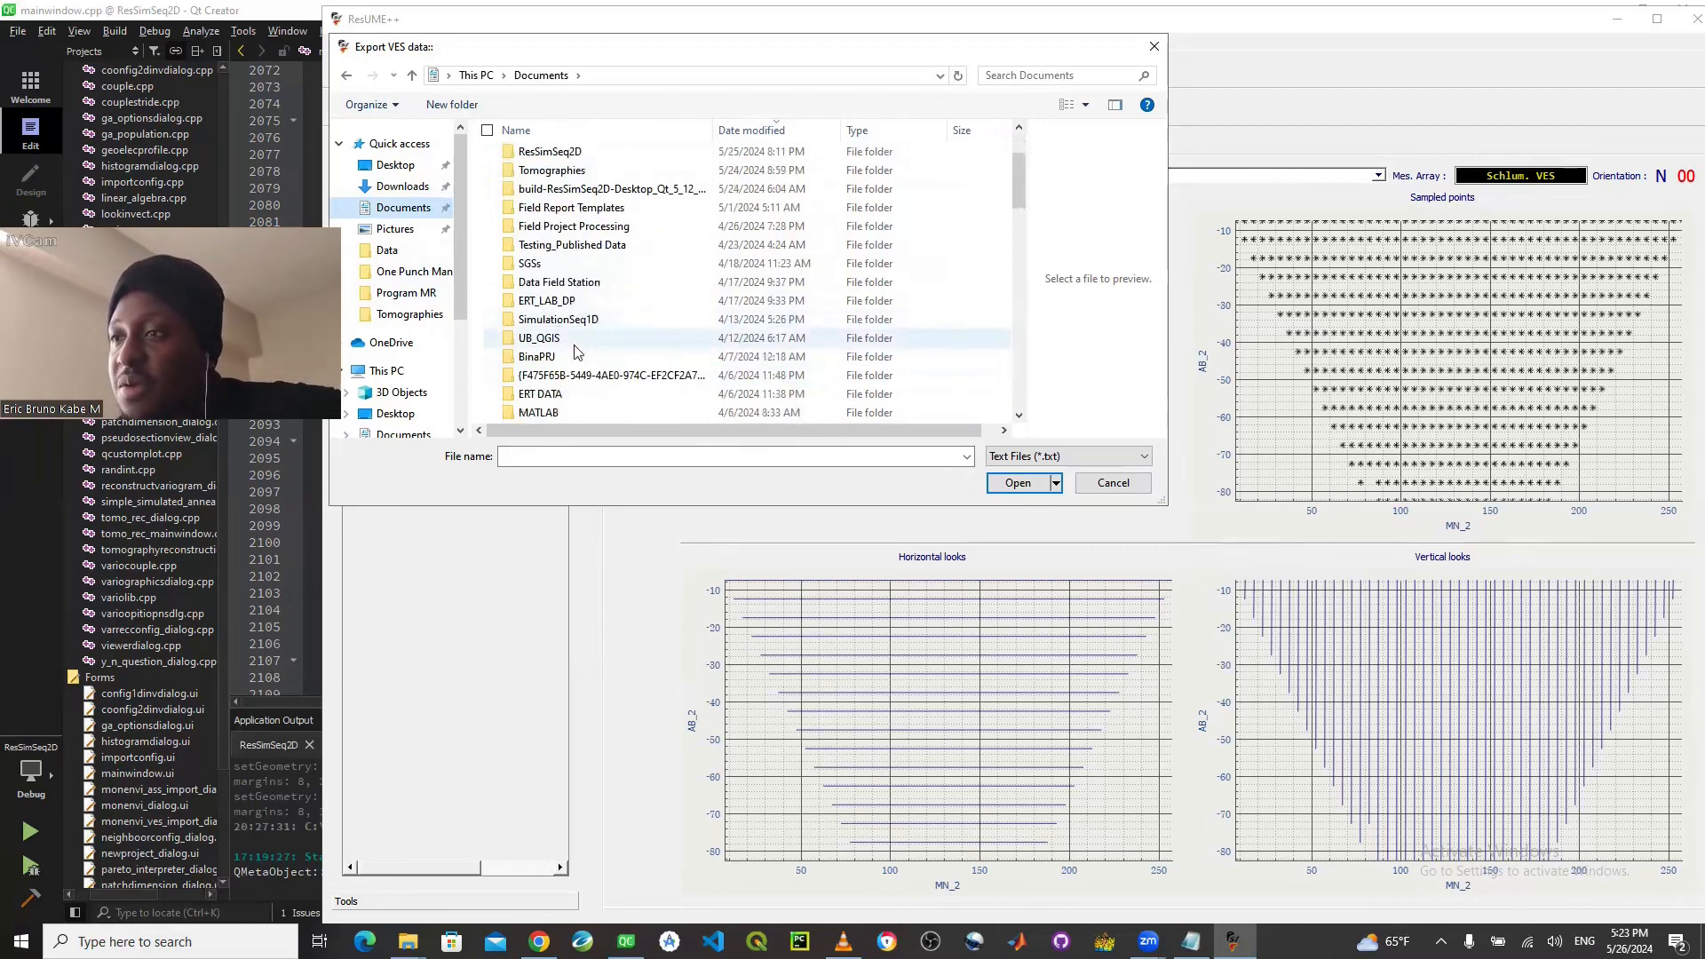
double_click(571, 397)
left_click(568, 201)
double_click(568, 197)
double_click(546, 160)
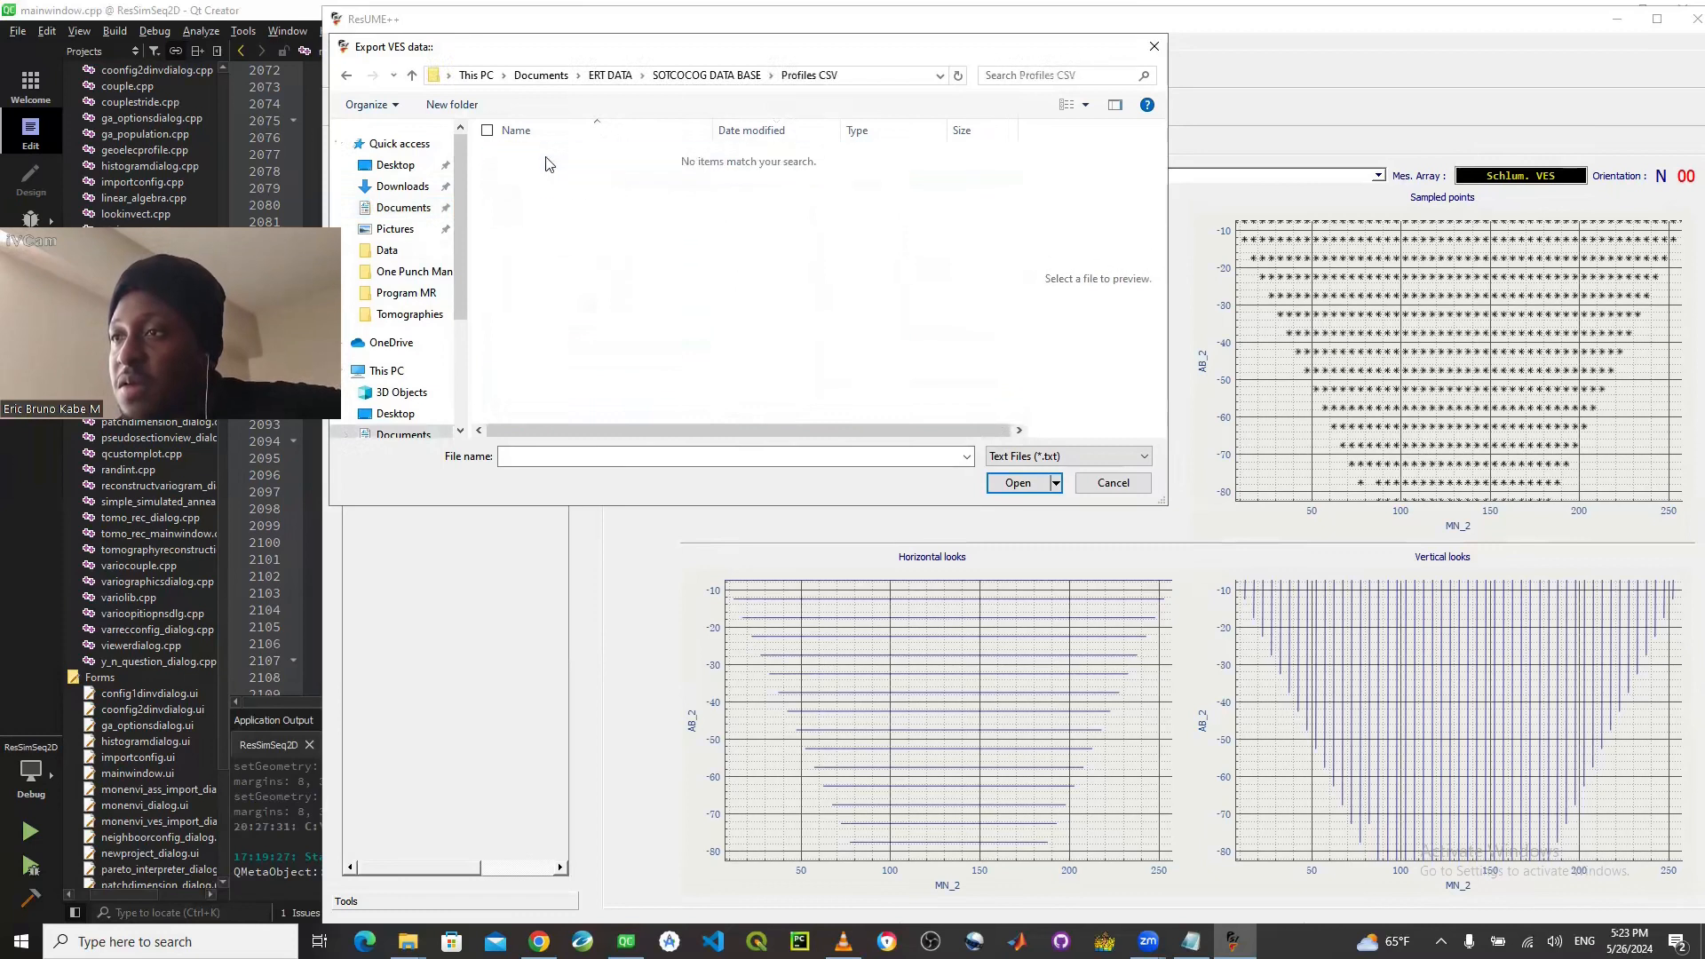
- List the CSV files, load L1m_GPS_Data as topography and add the topography to profile4
left_click(1062, 457)
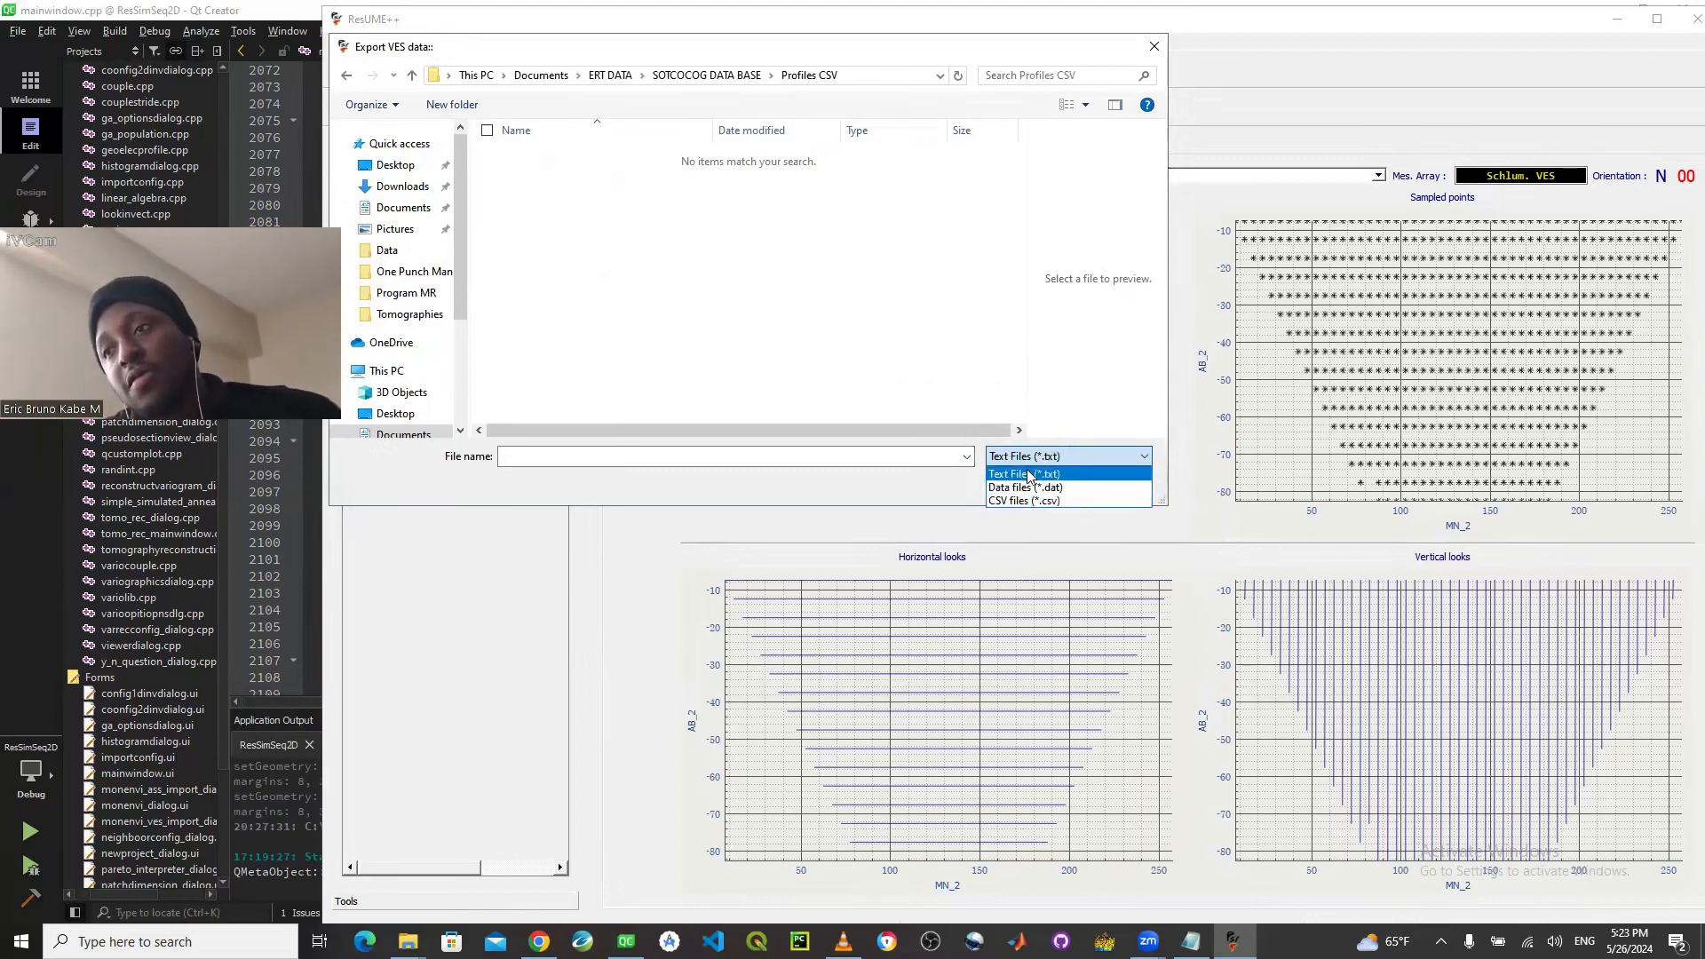
left_click(1070, 500)
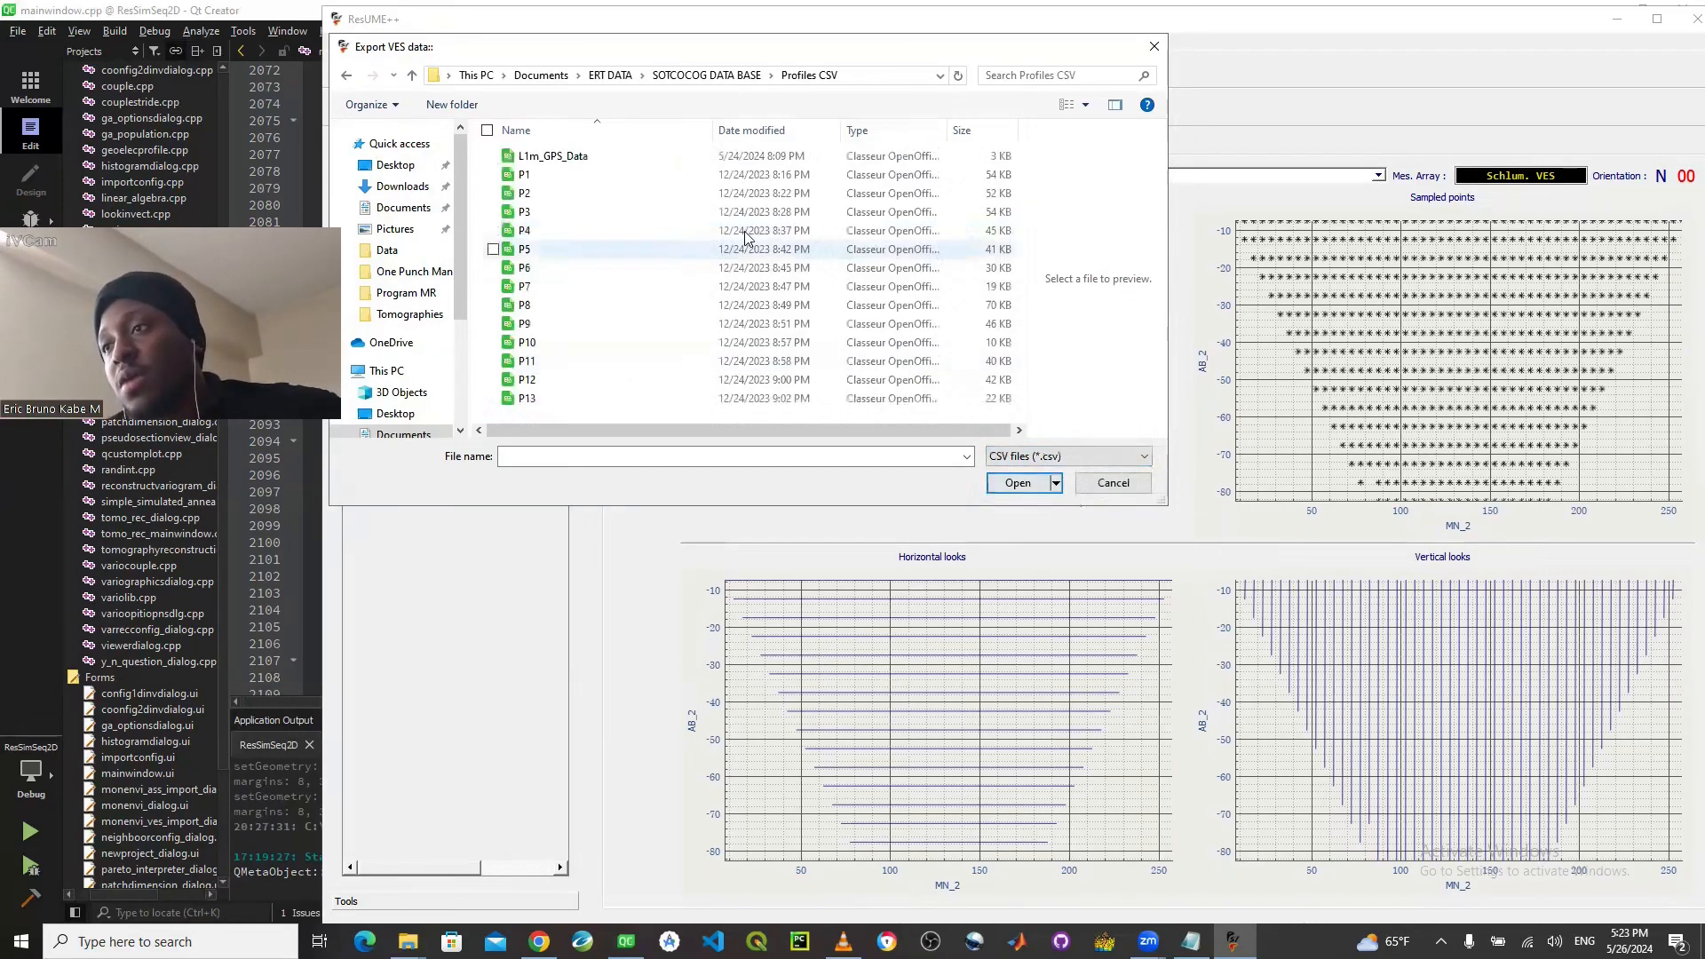
left_click(622, 157)
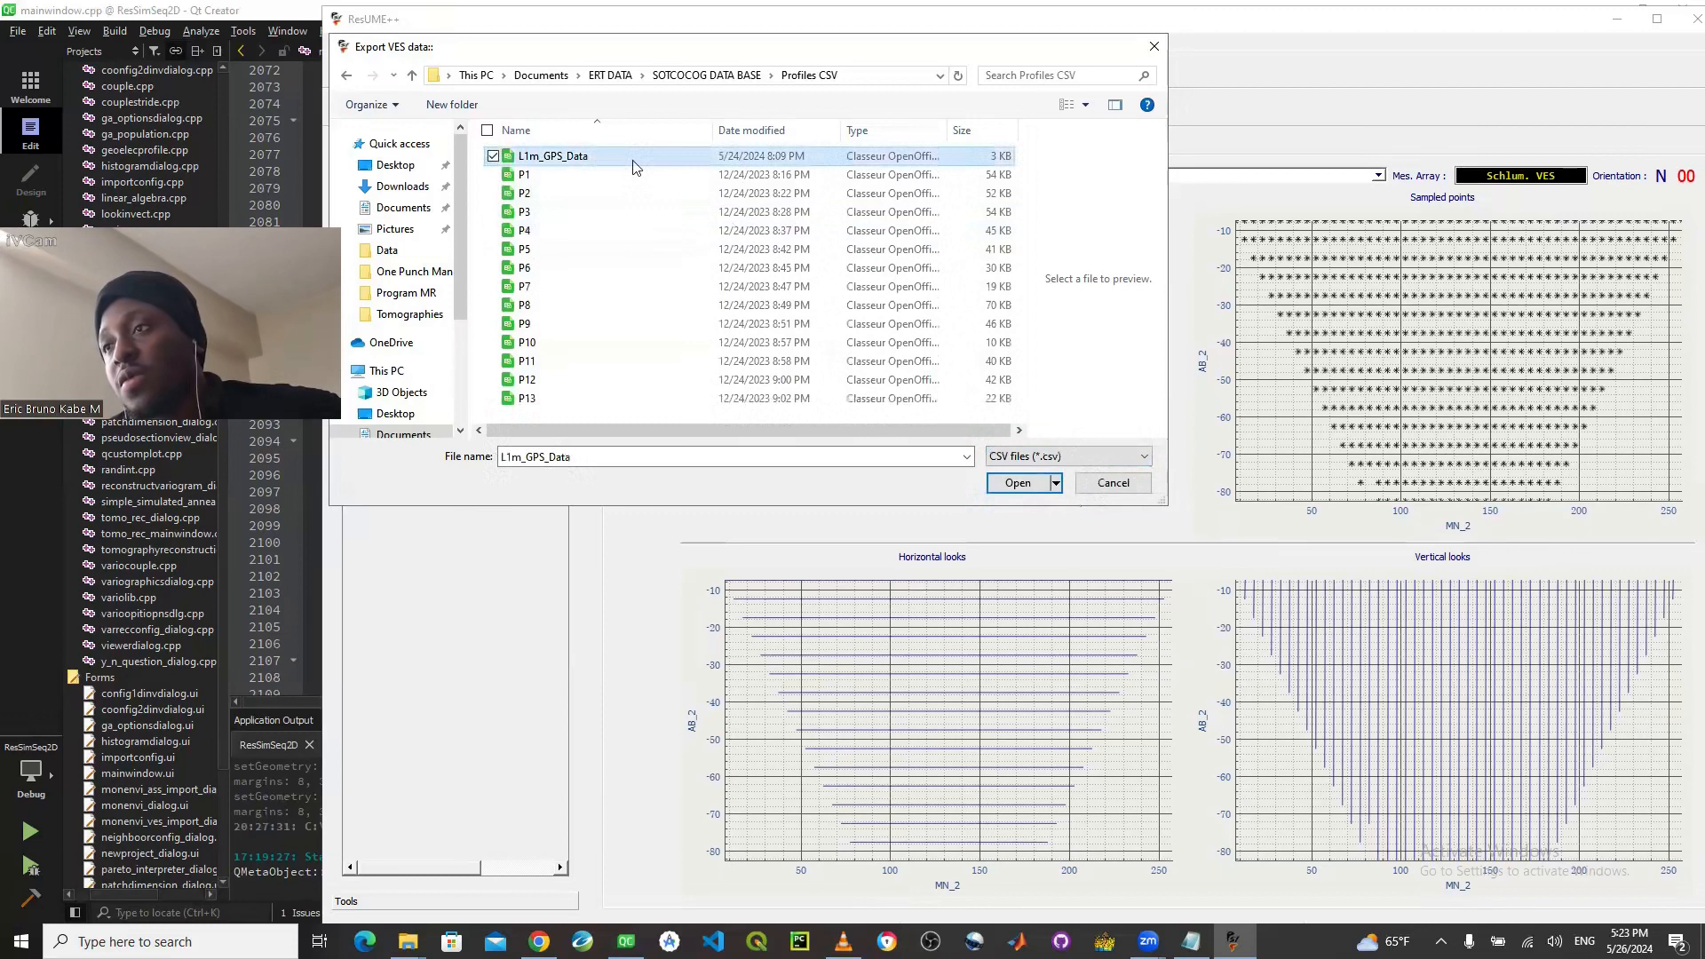
left_click(1016, 483)
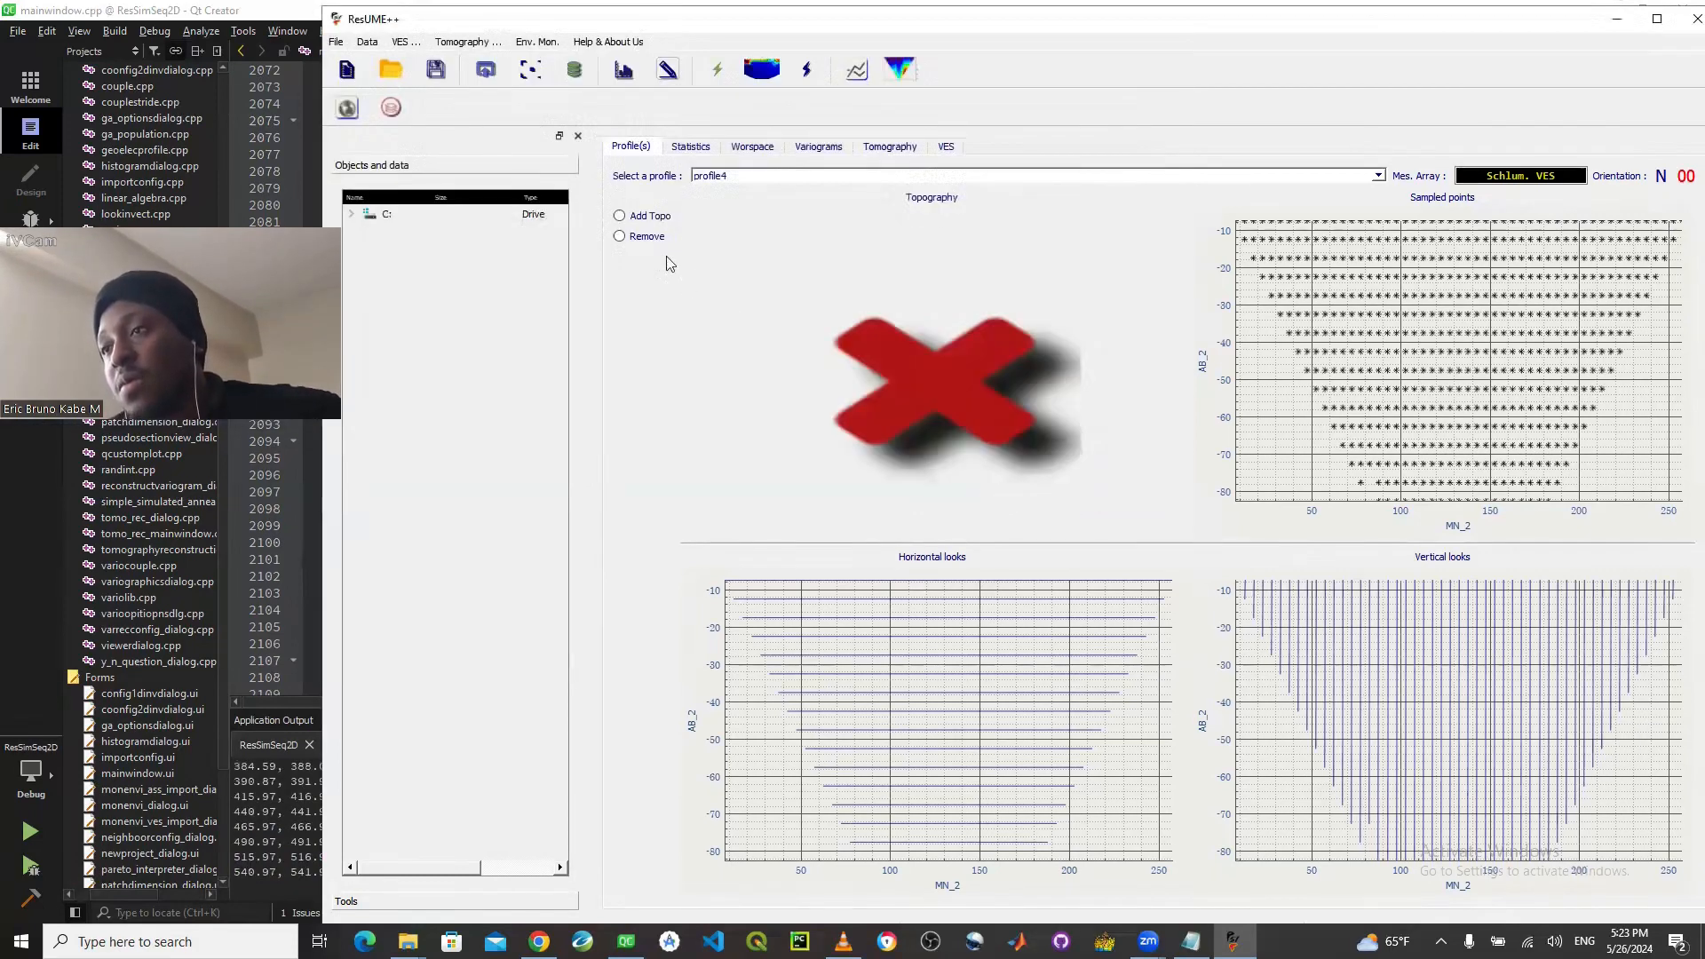
left_click(619, 220)
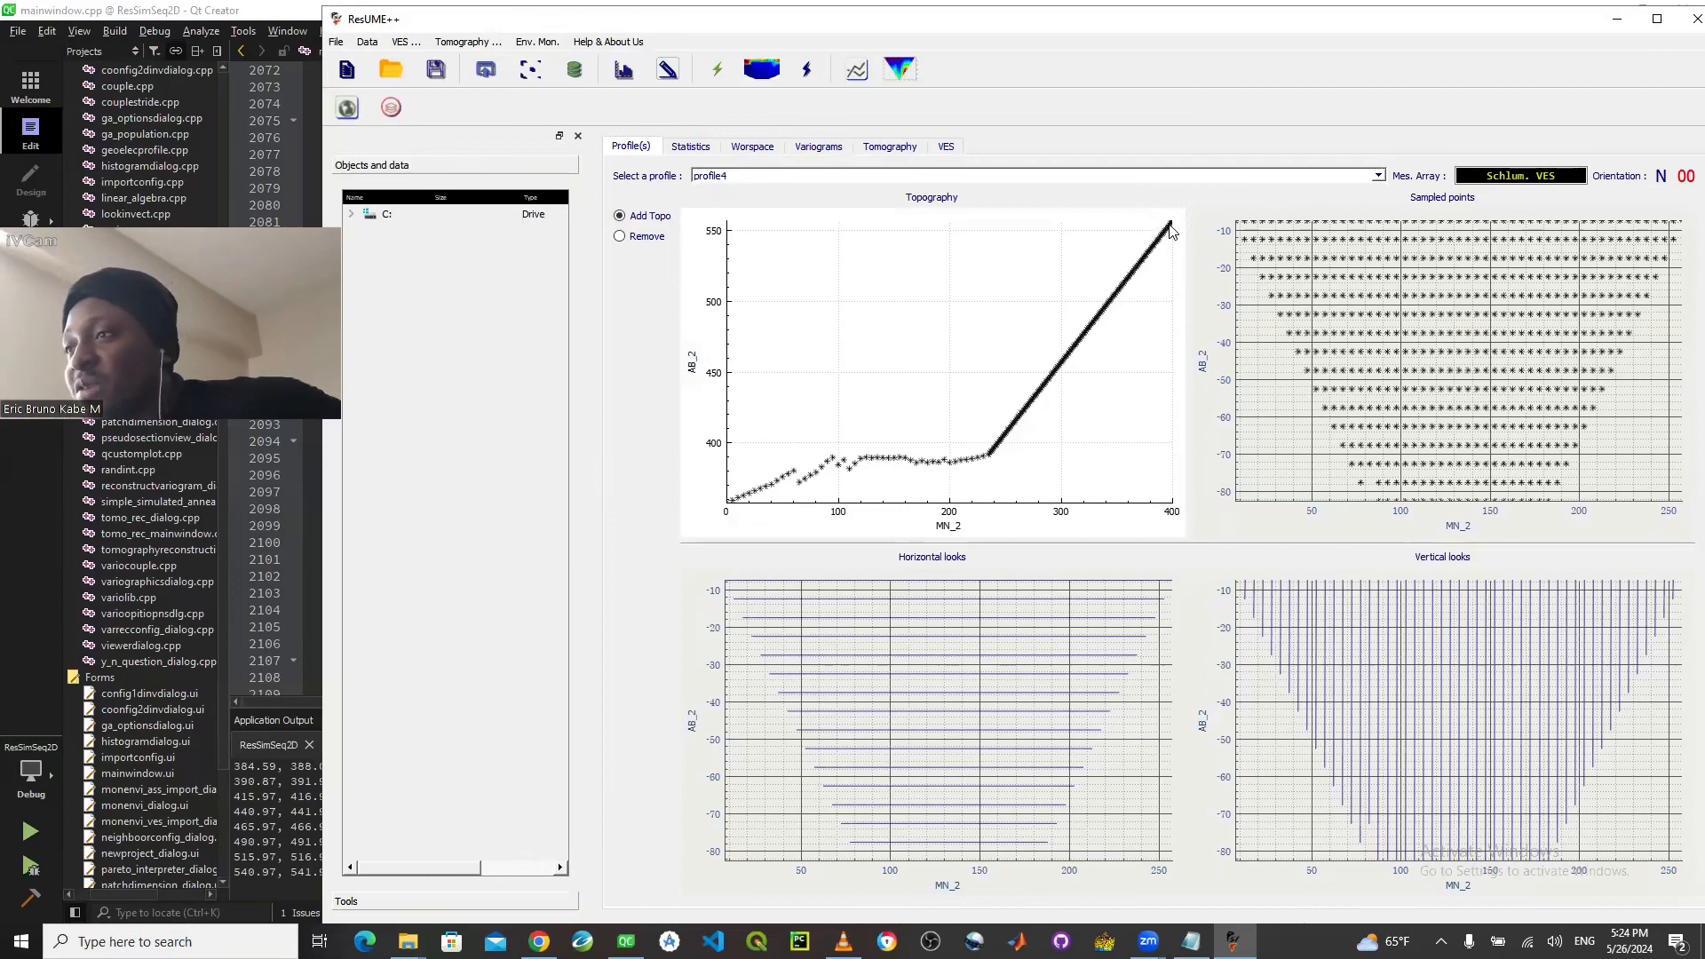
- Start a variogram computation for profile4 with Sp (mV), no anisotropy and a metric tolerance of 7.00
left_click(810, 148)
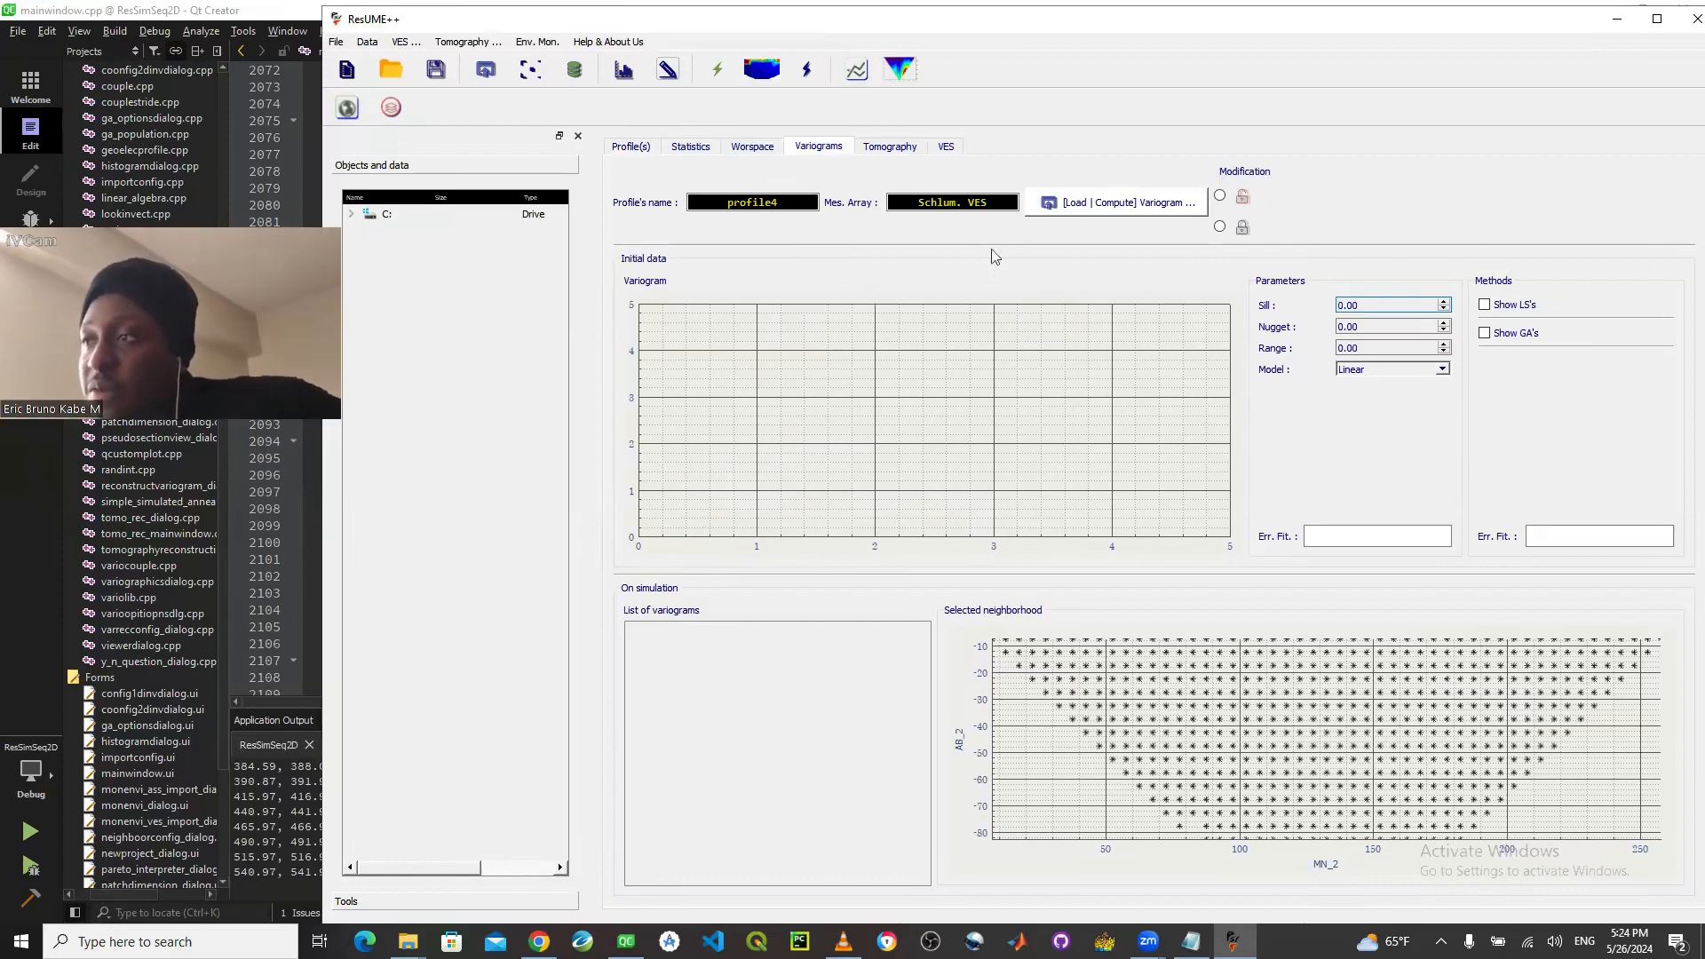
left_click(1104, 210)
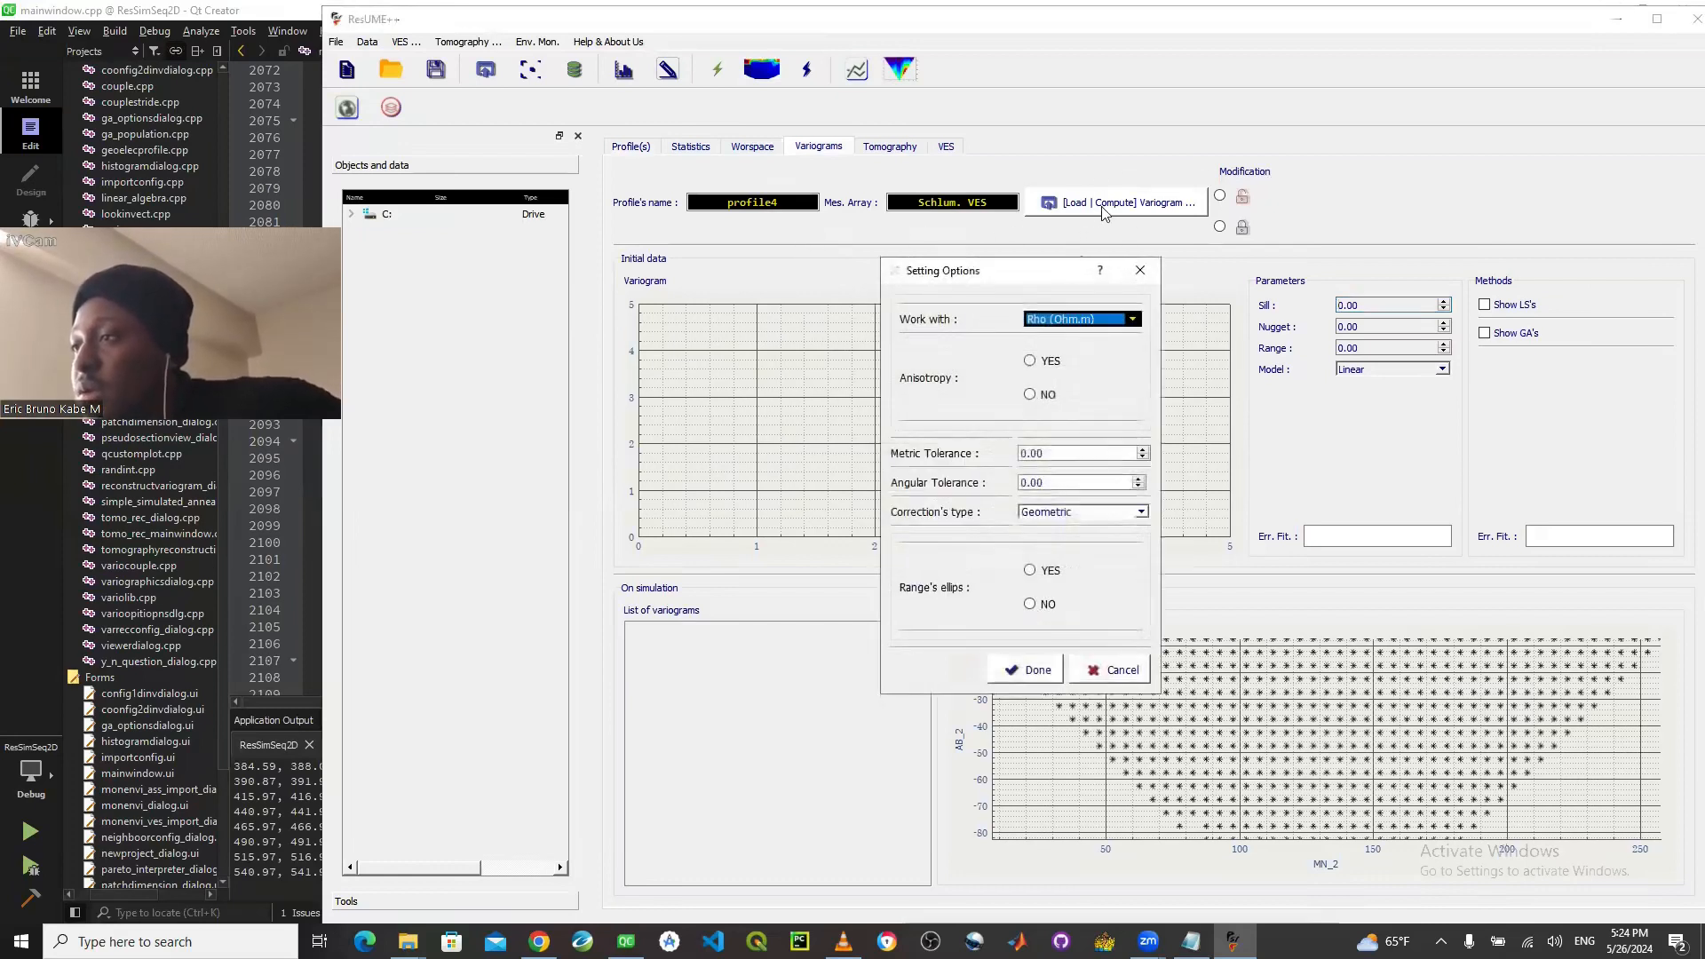
left_click(1030, 392)
left_click(1110, 319)
left_click(1108, 346)
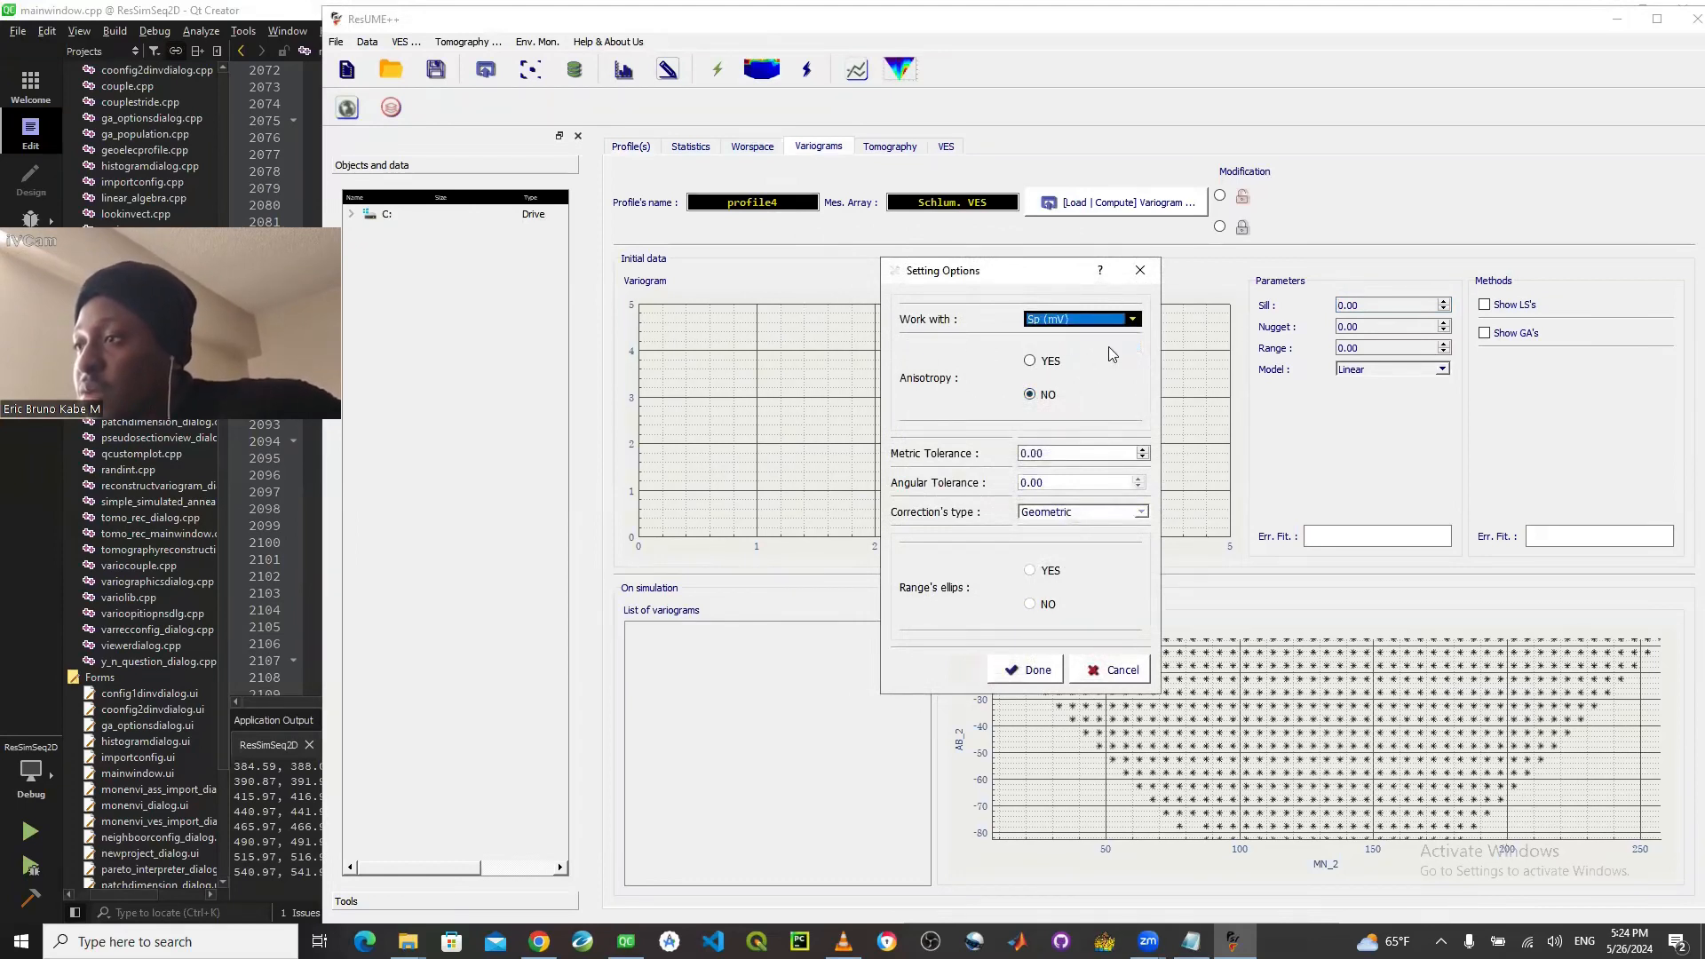
left_click(1142, 449)
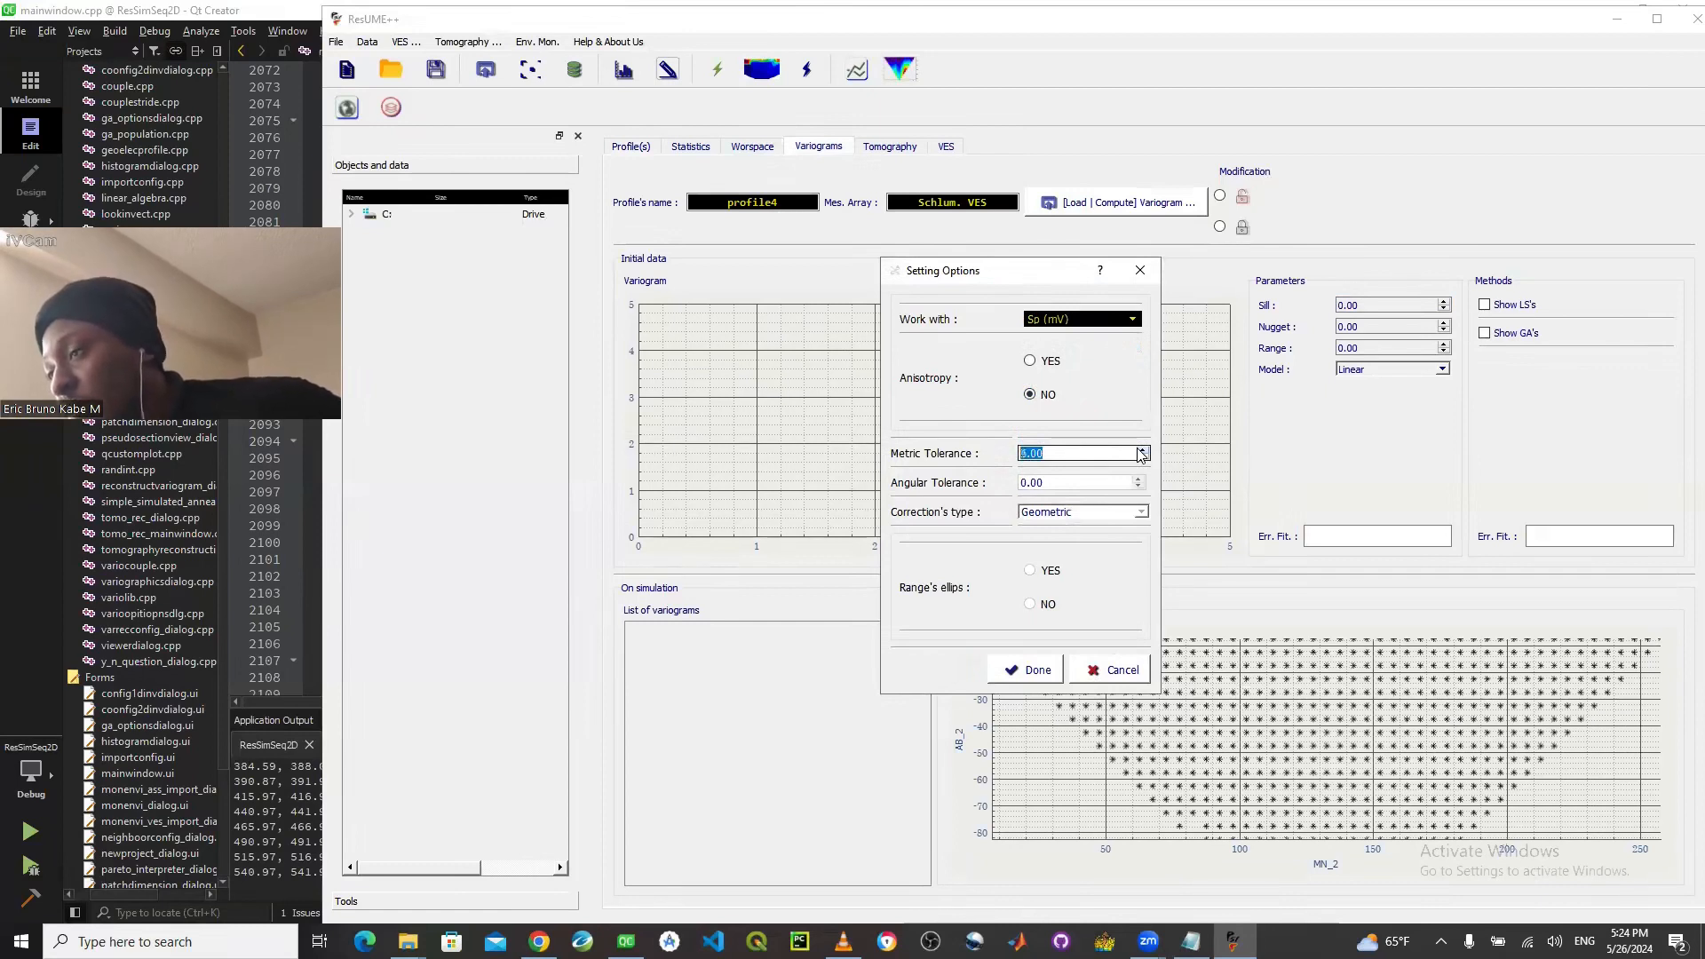
left_click(1142, 450)
left_click(1142, 449)
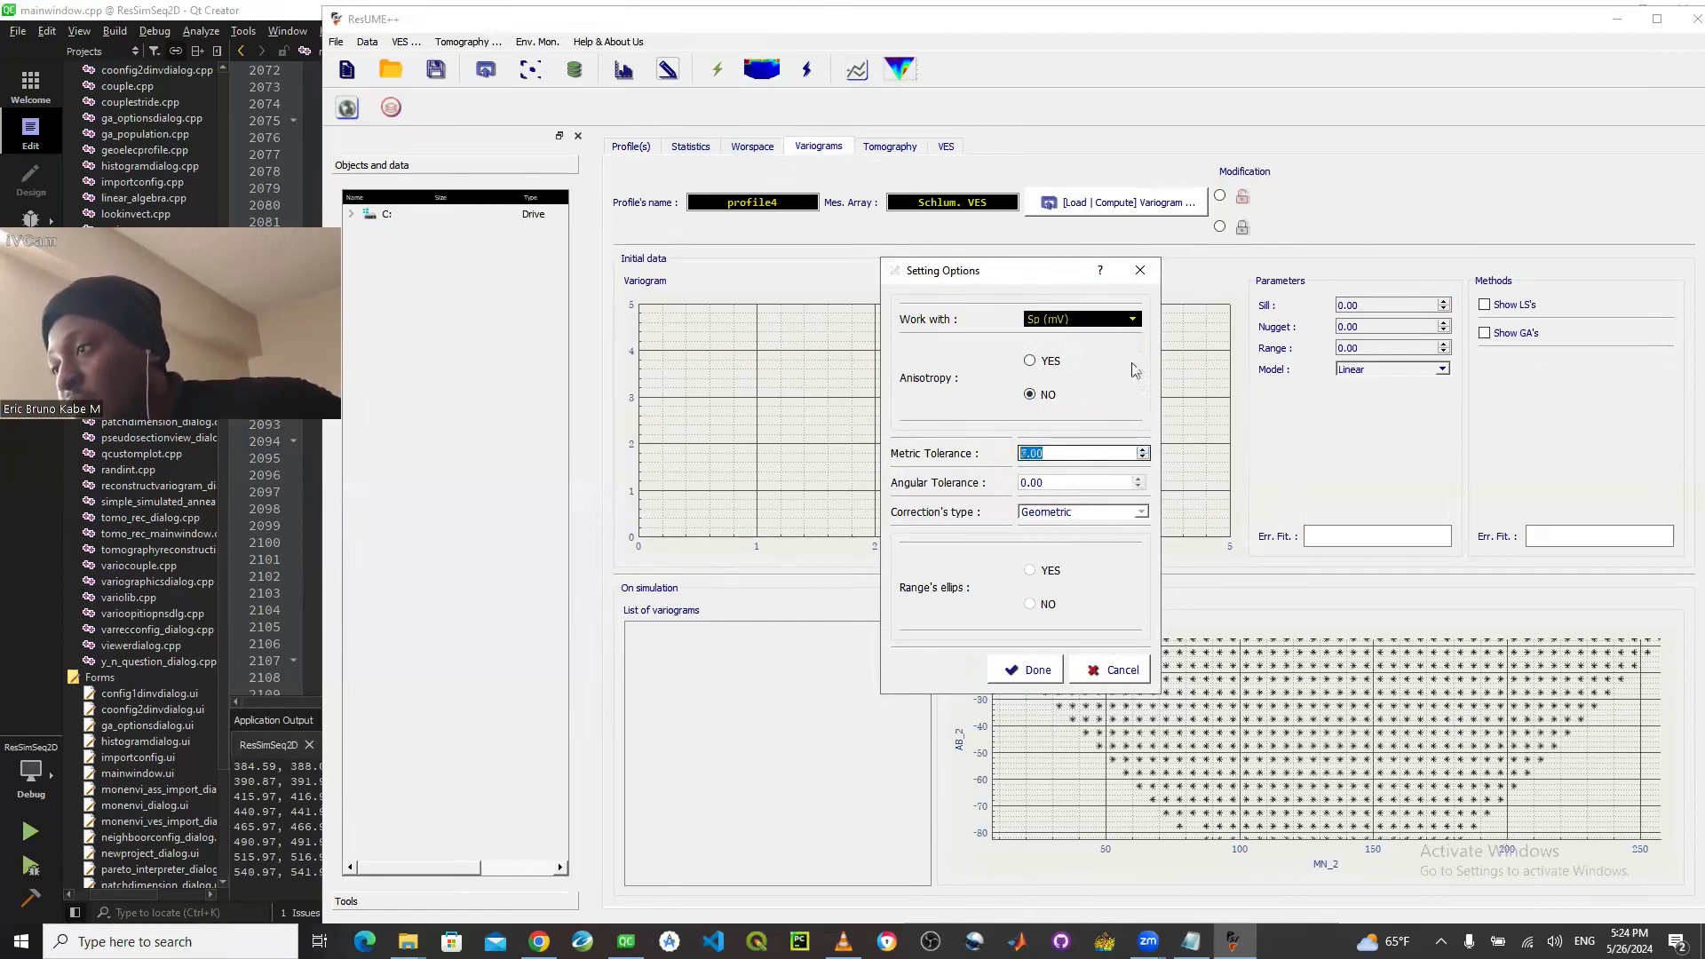
- Change the variable to work with to Rho (Ohm.m) and compute the variogram
left_click(1108, 321)
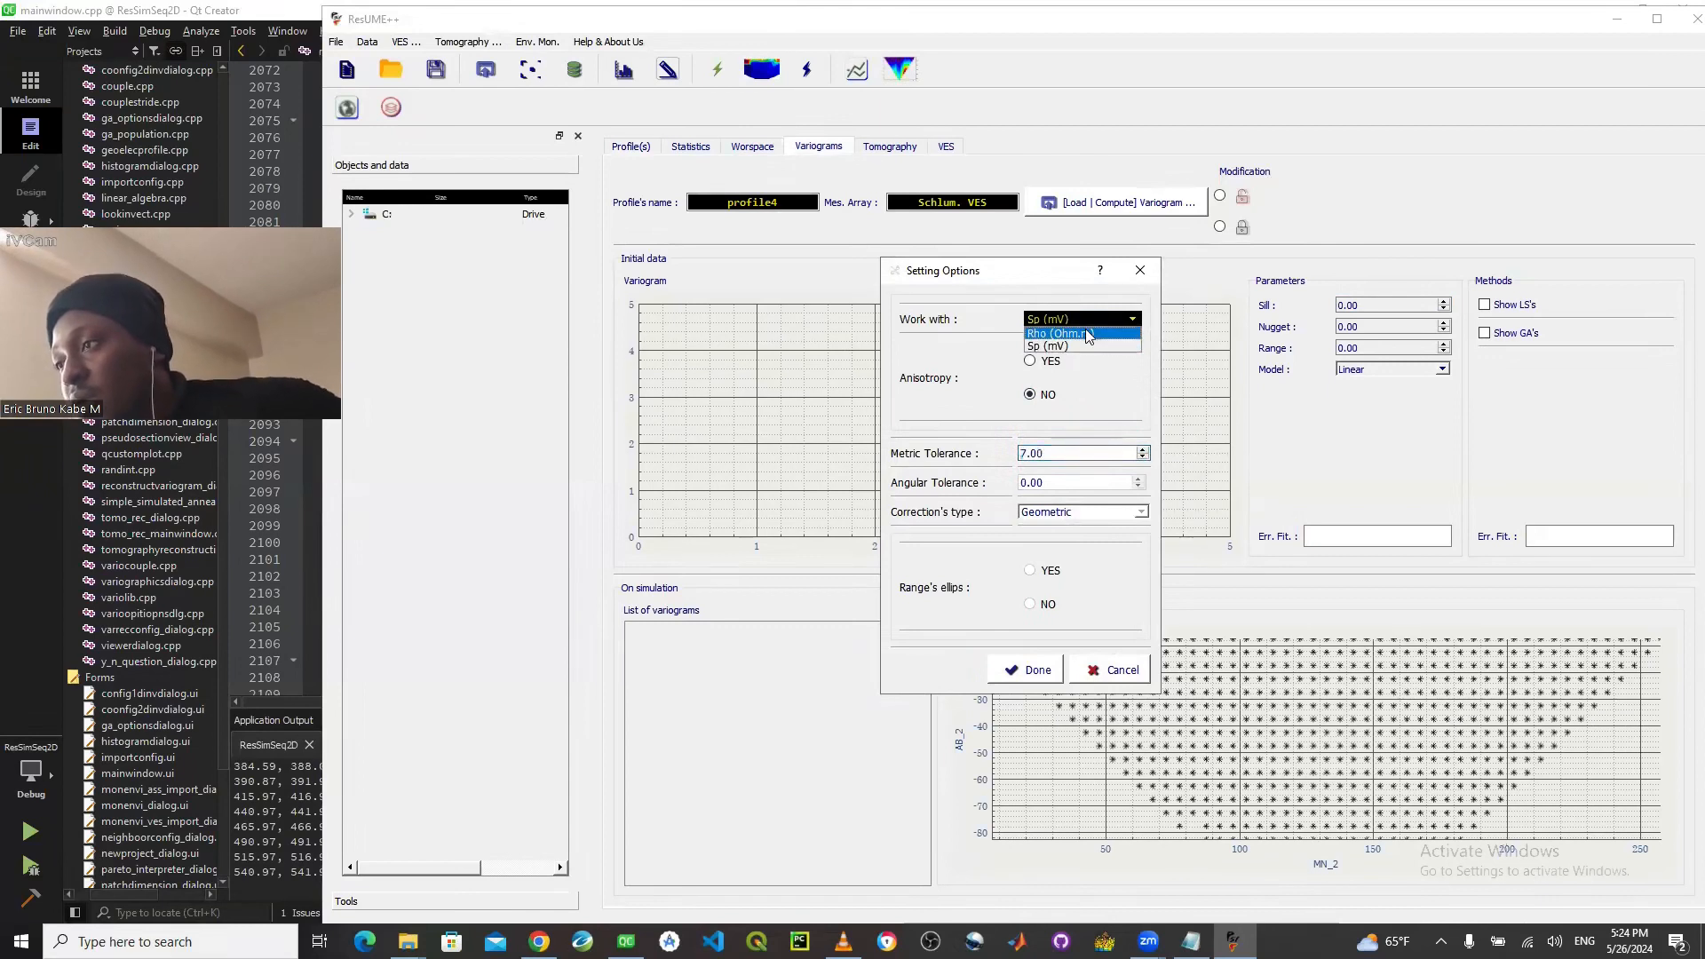
left_click(1087, 333)
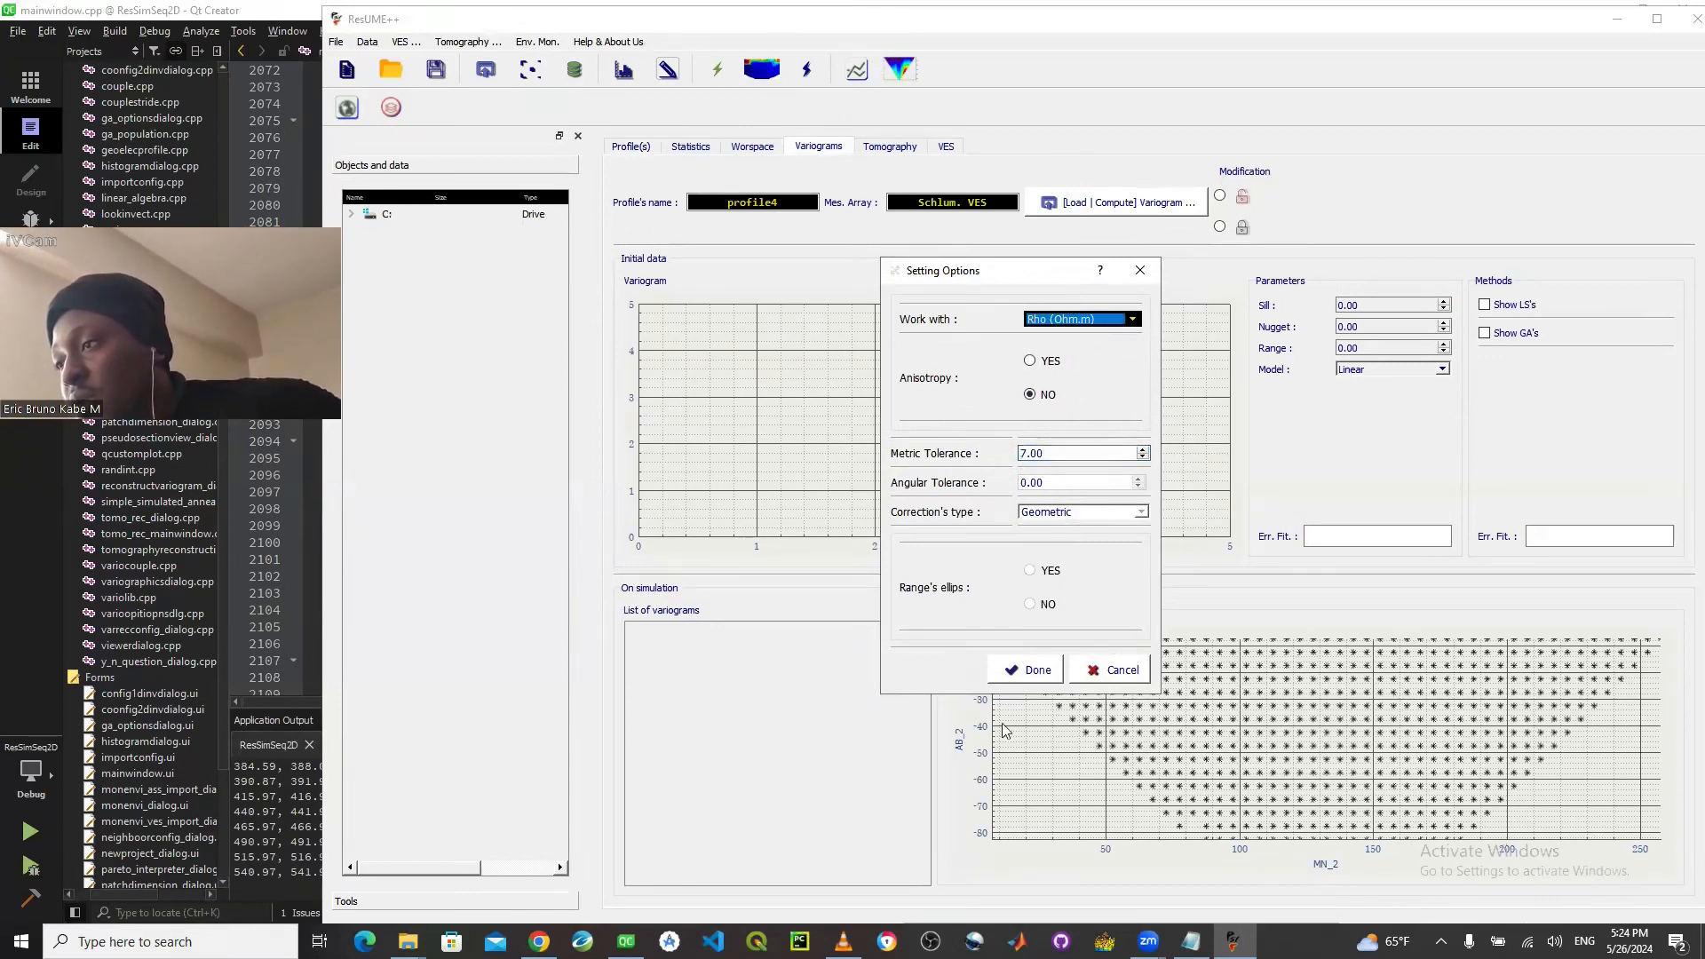
left_click(1031, 675)
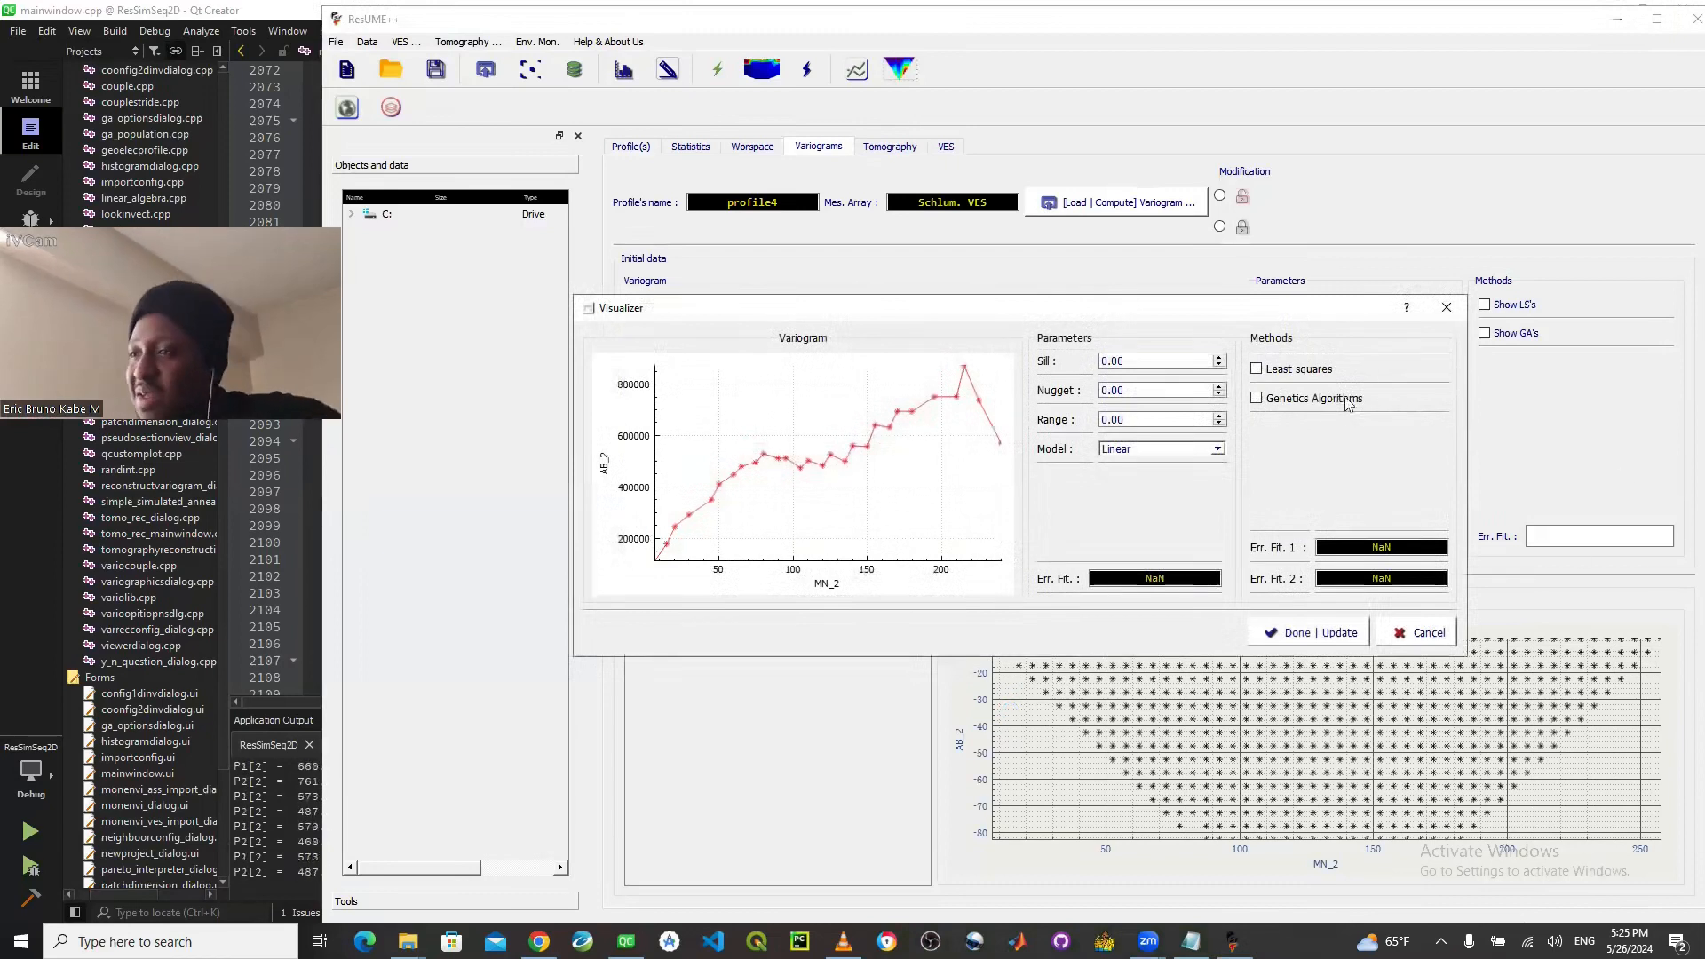
- Fit the variogram with genetic algorithms using the Spheric, Exponential and Gaussian models, and update the profile's variogram with the fit
left_click(1270, 401)
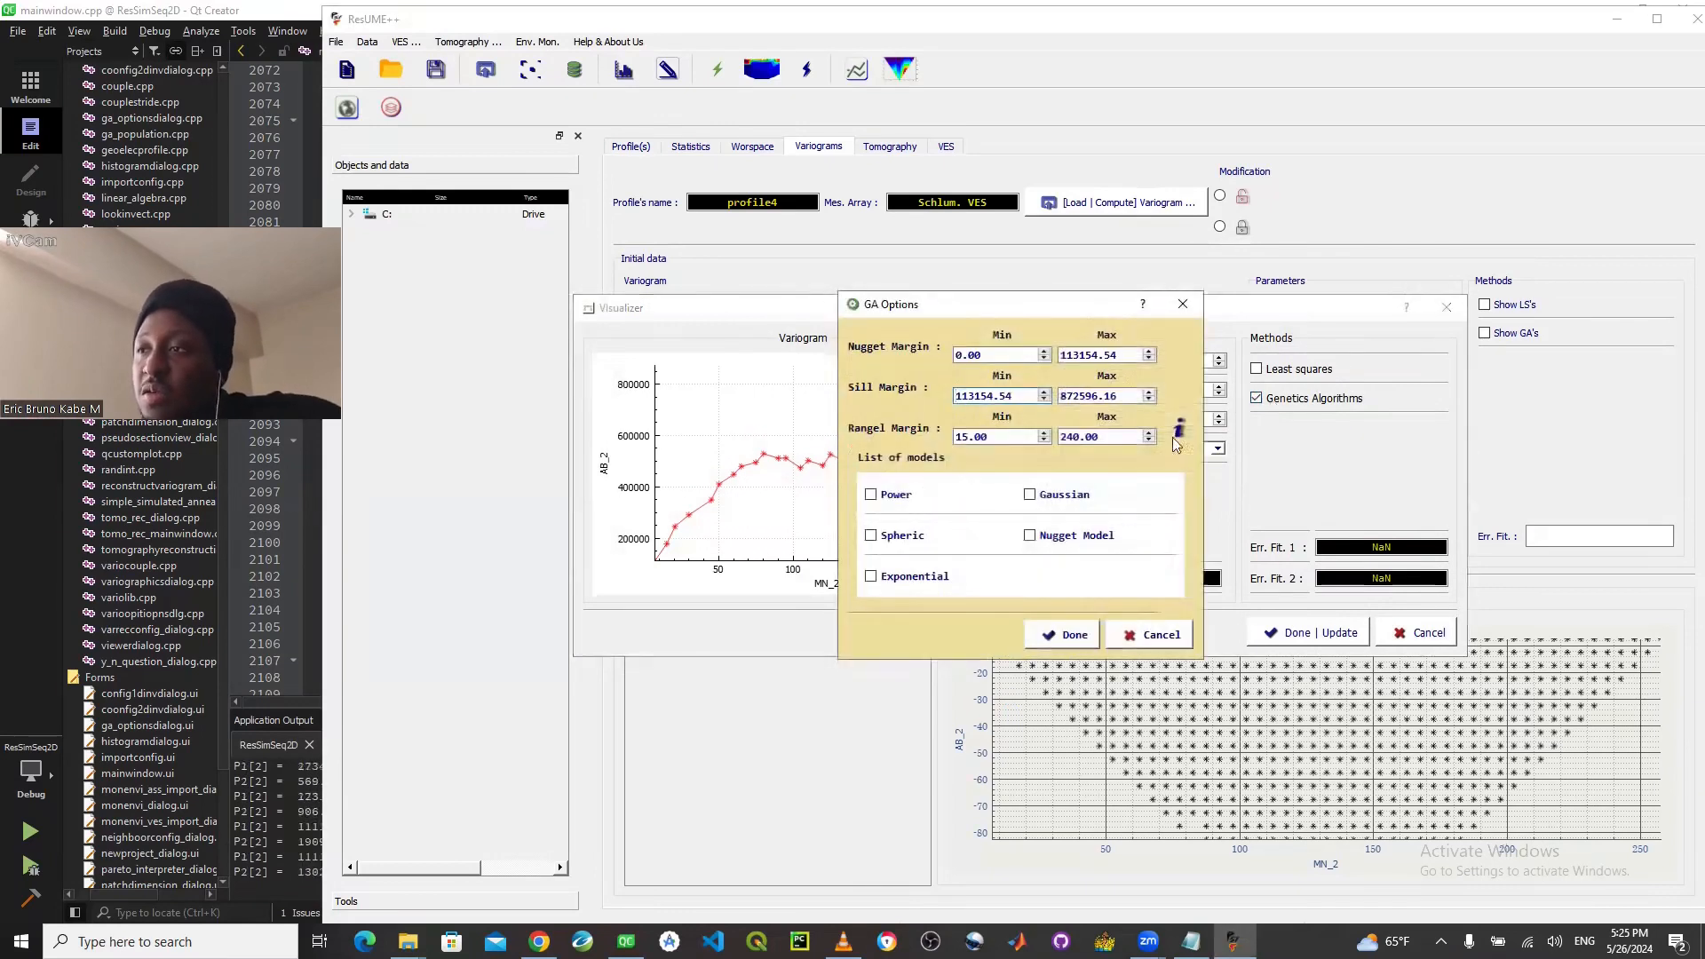
left_click(899, 577)
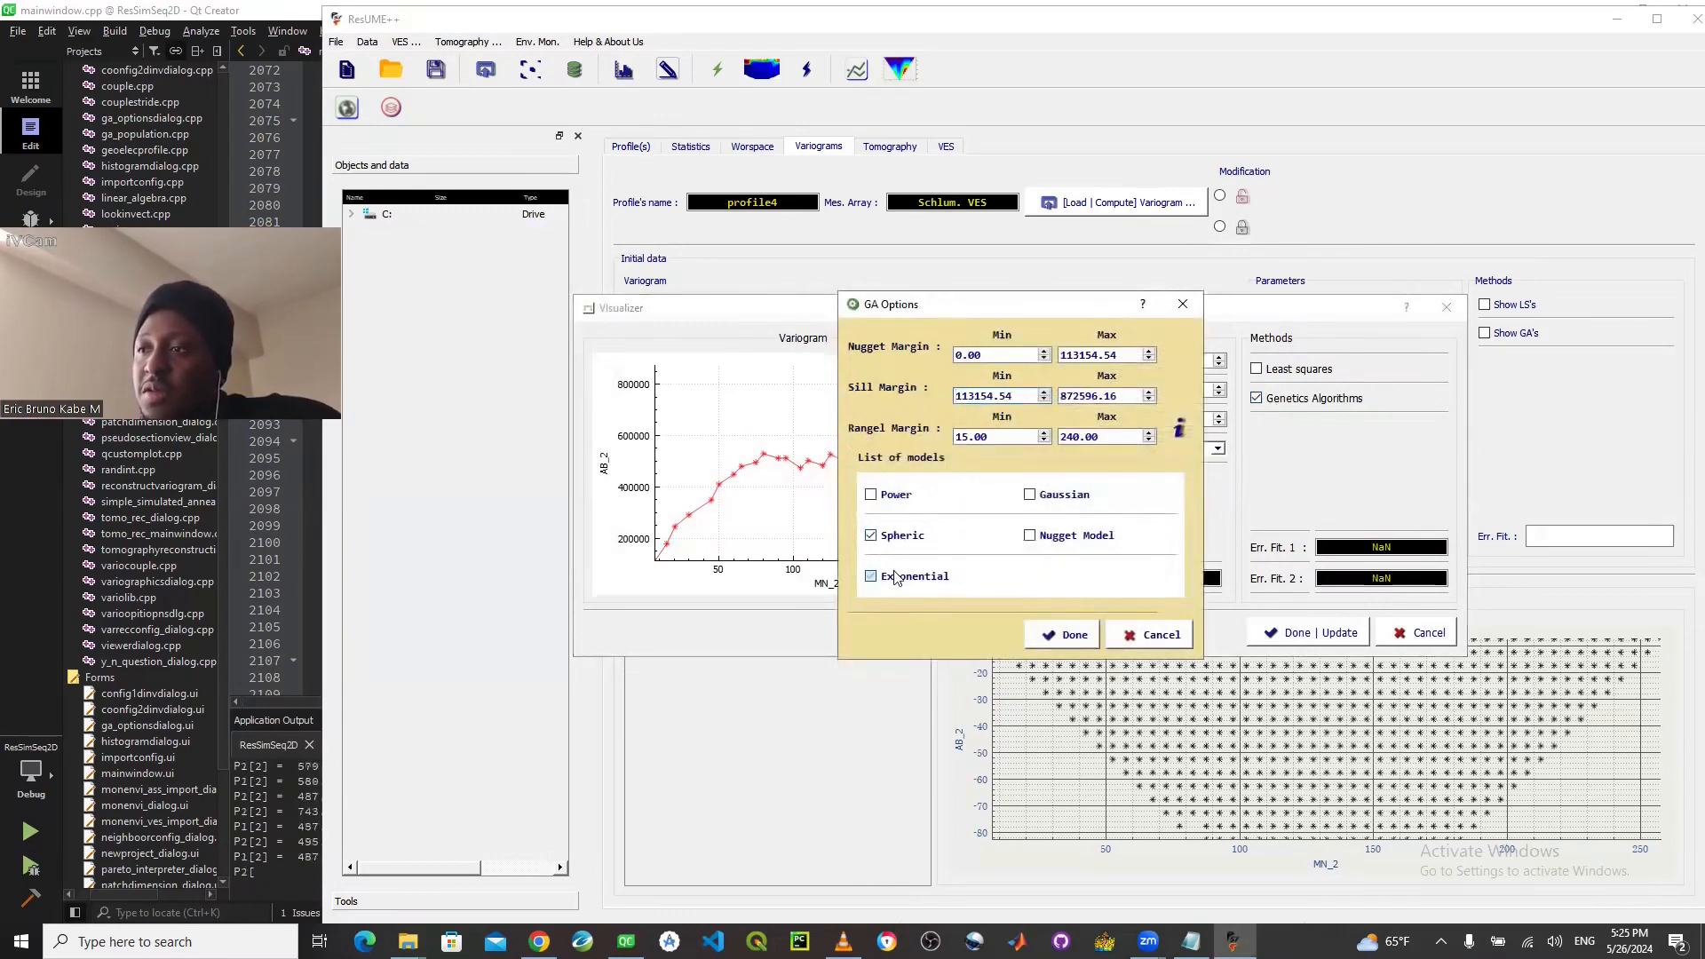
left_click(1046, 503)
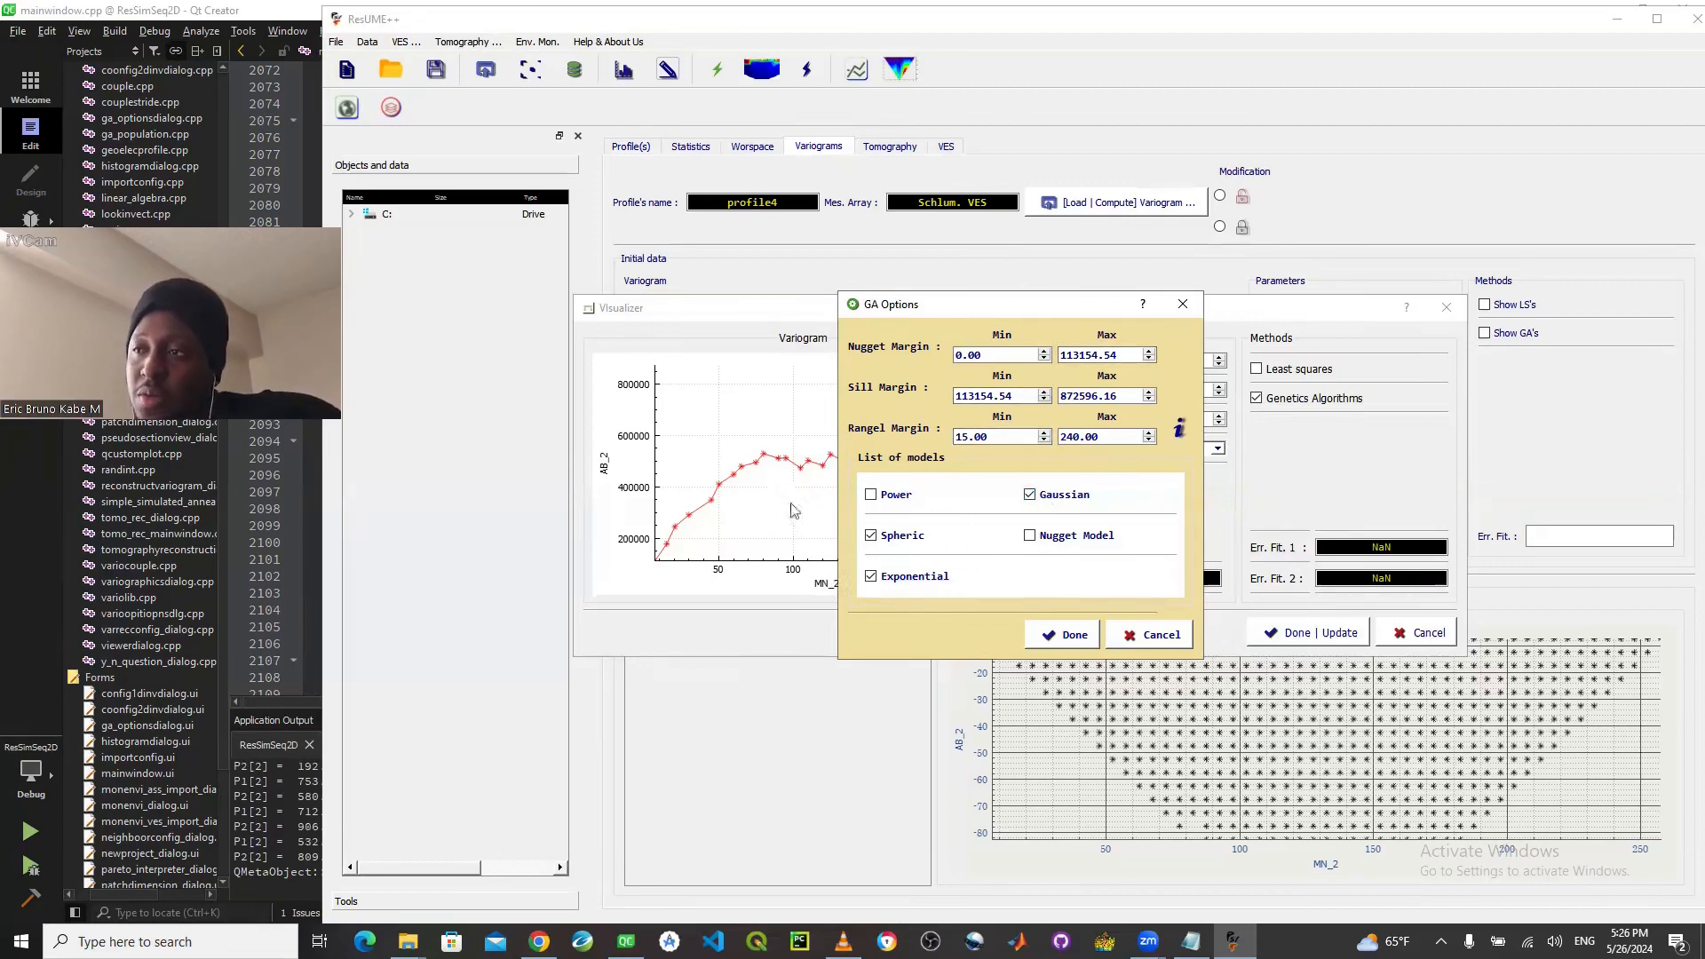
left_click(1053, 636)
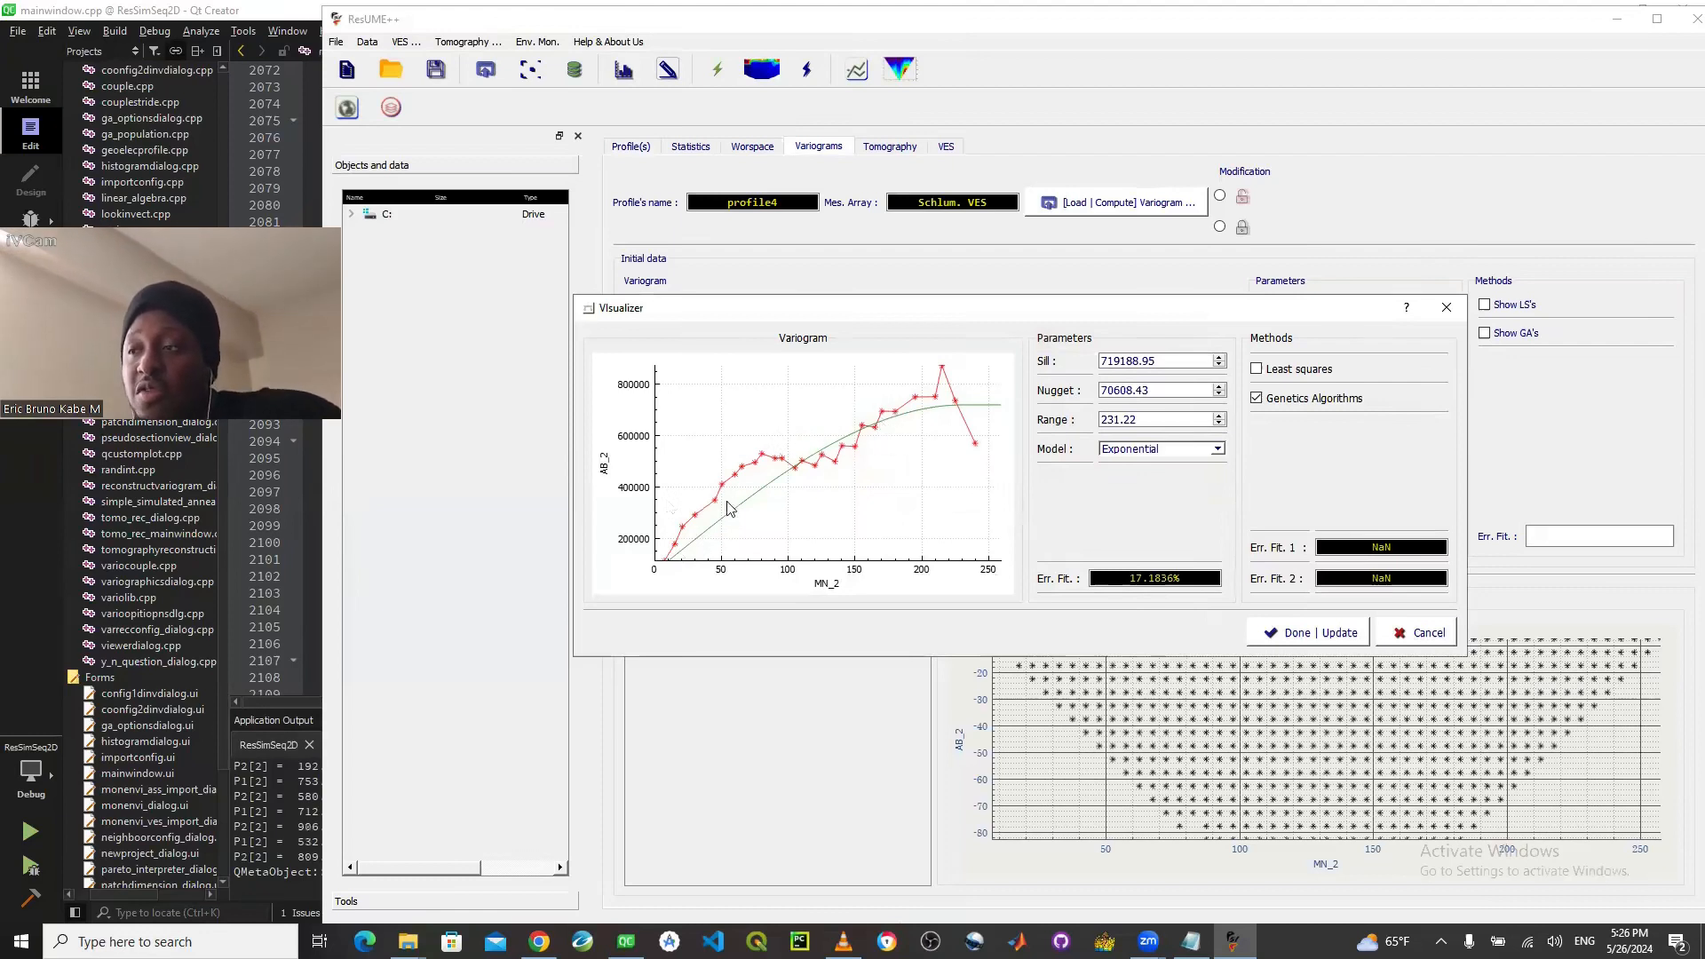
left_click(1267, 635)
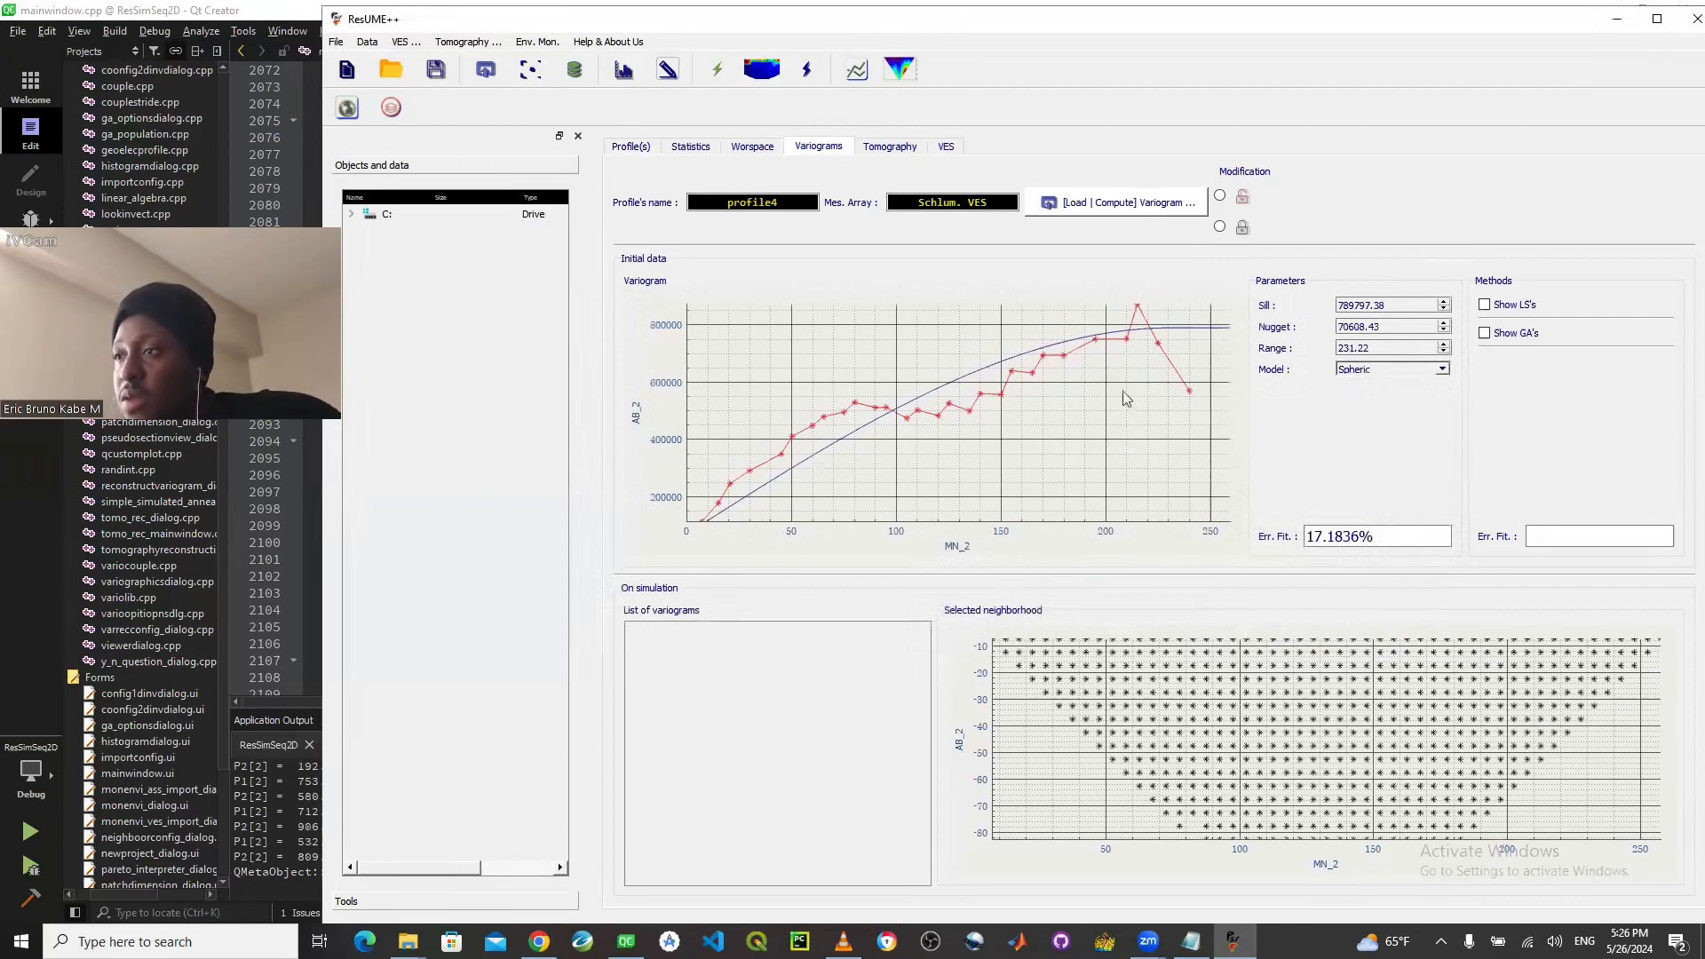
- Open the tomography's 2D inversion configuration and set the grid resolution to 100 in X and 100 in Y
left_click(883, 151)
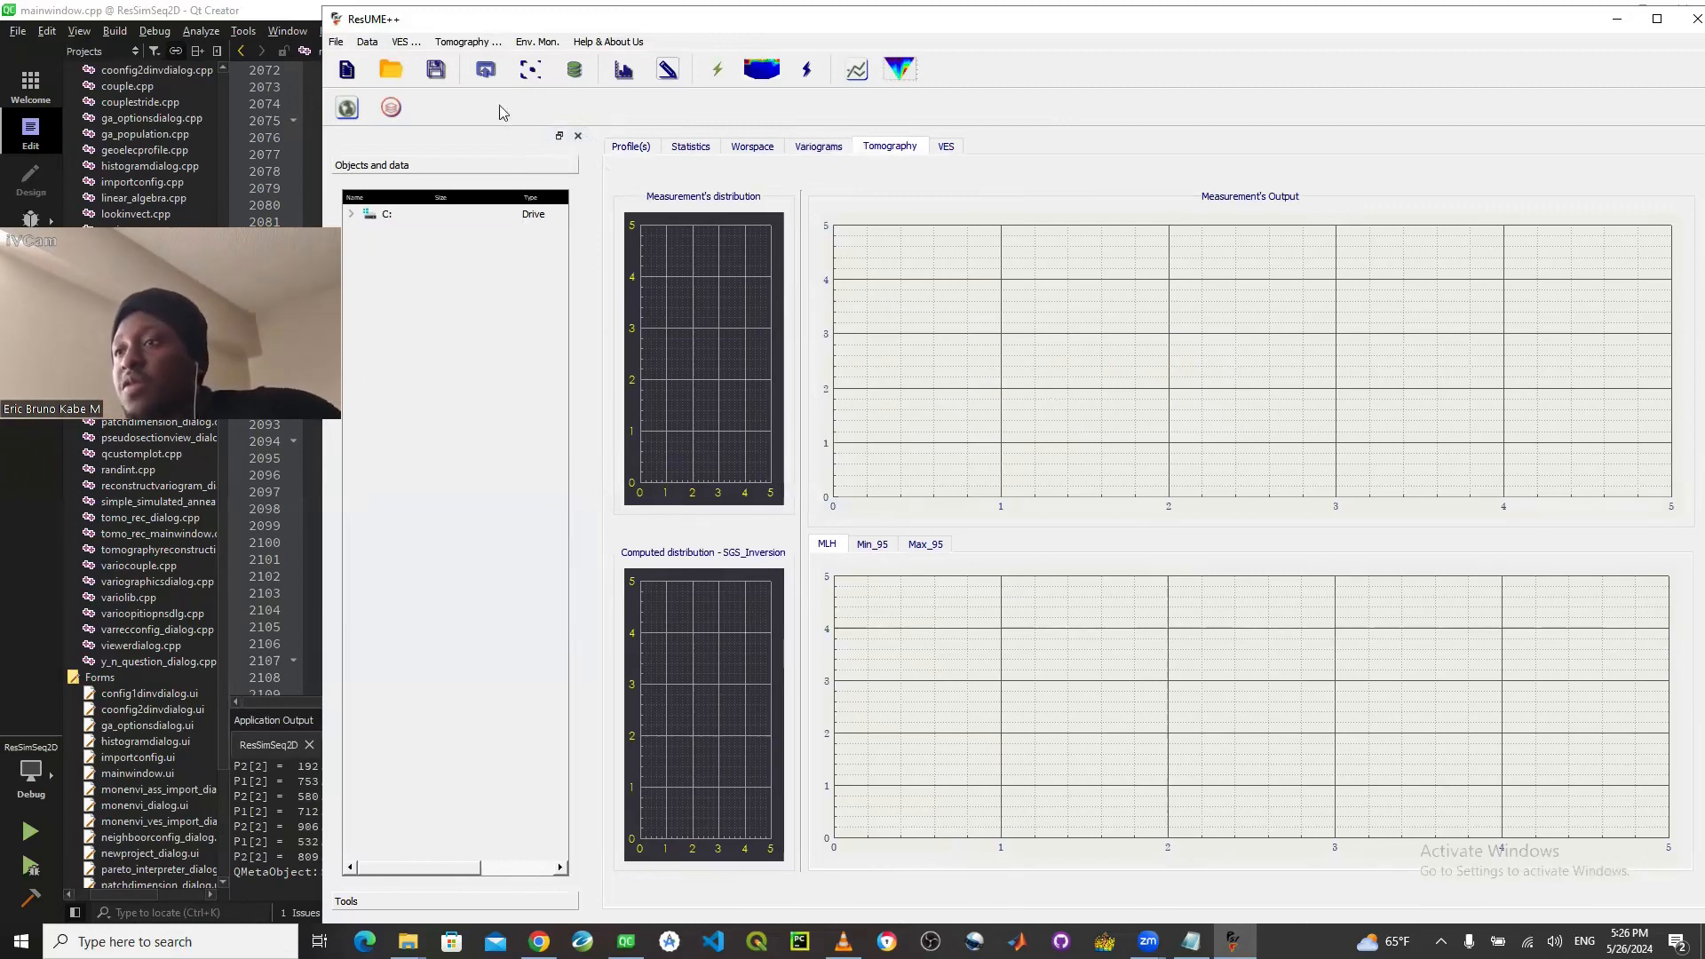
left_click(457, 43)
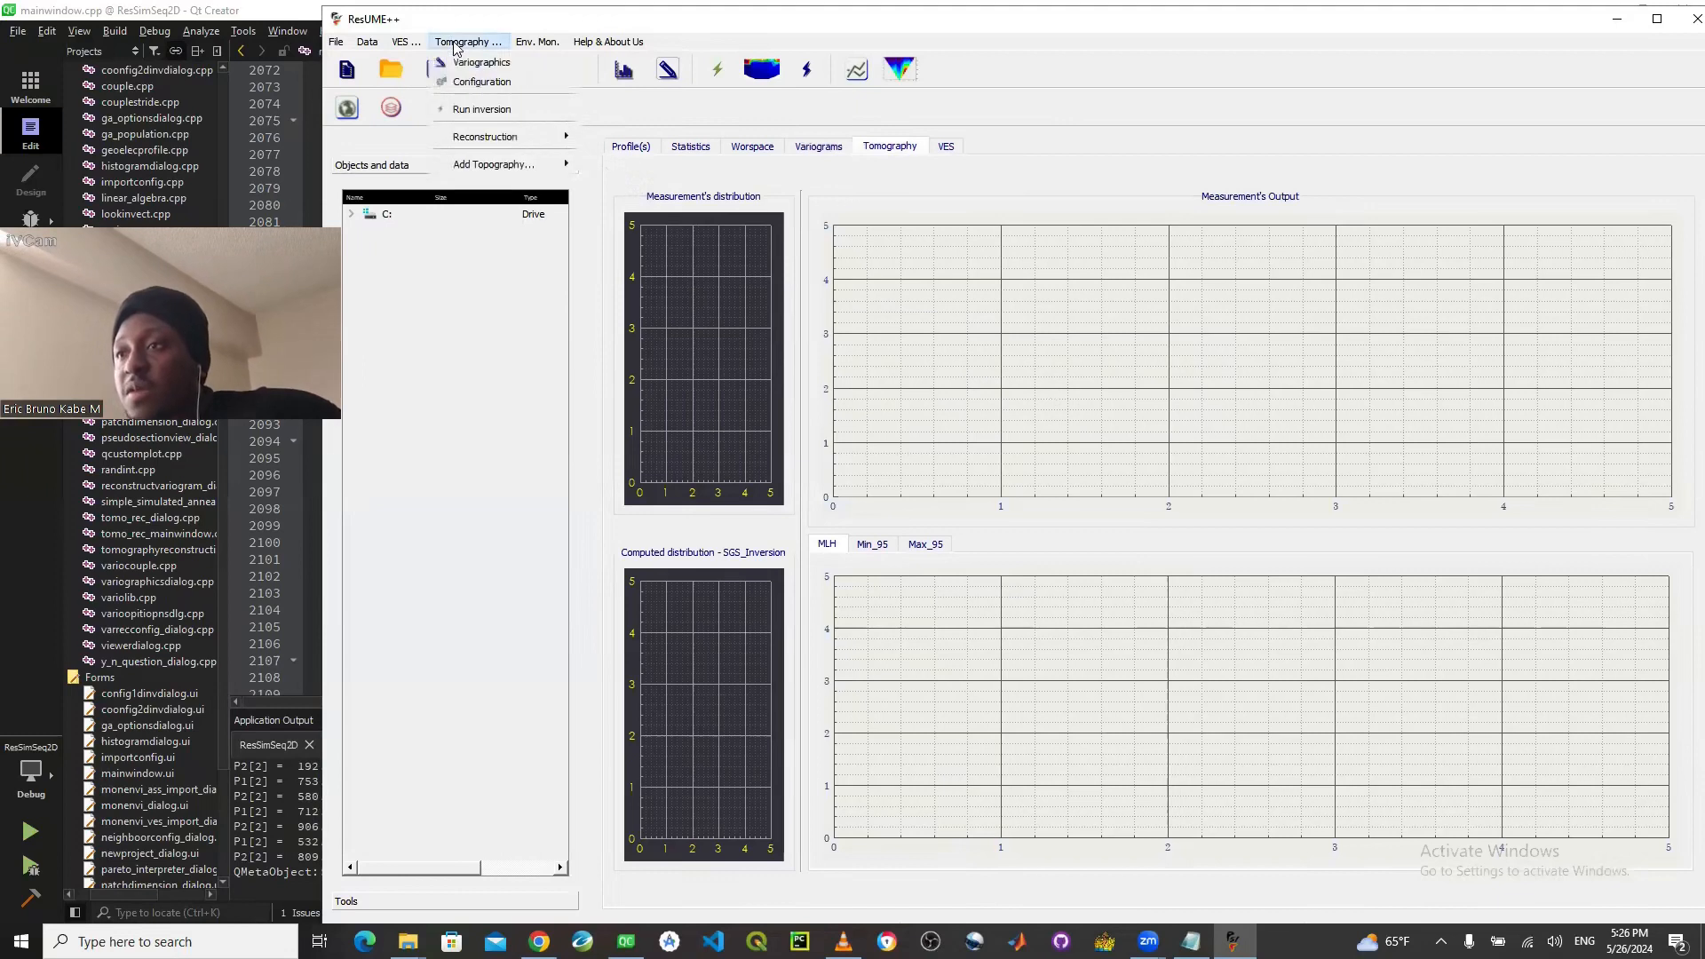
left_click(478, 85)
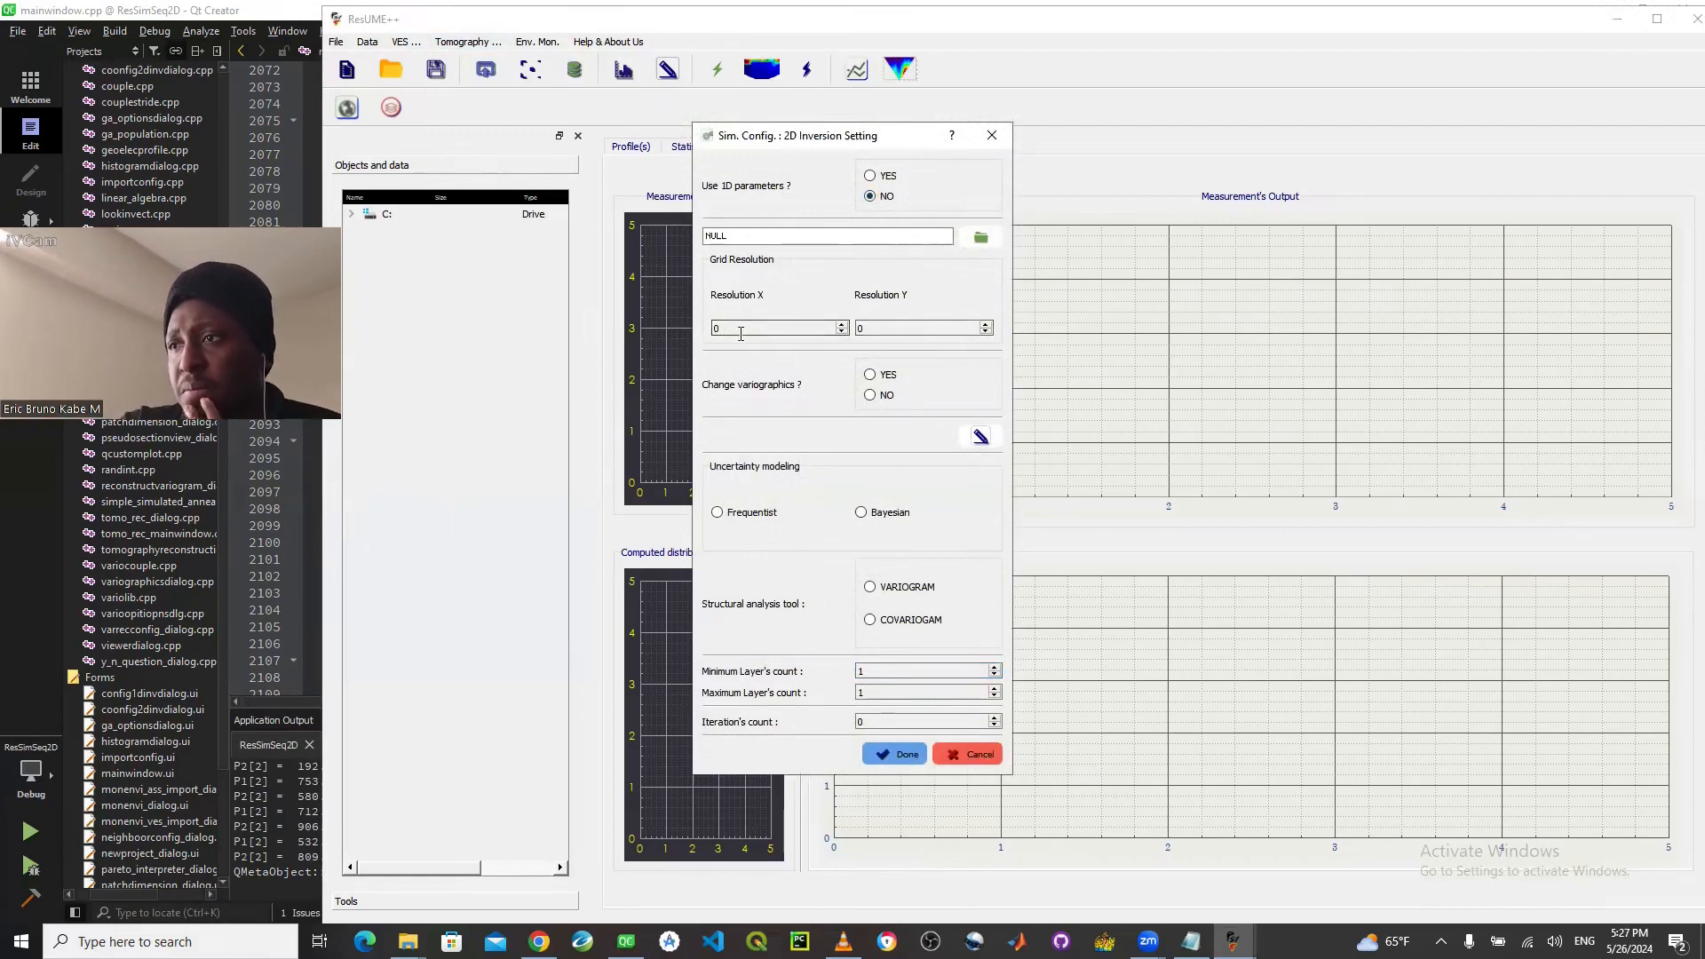
left_click_drag(723, 329, 704, 331)
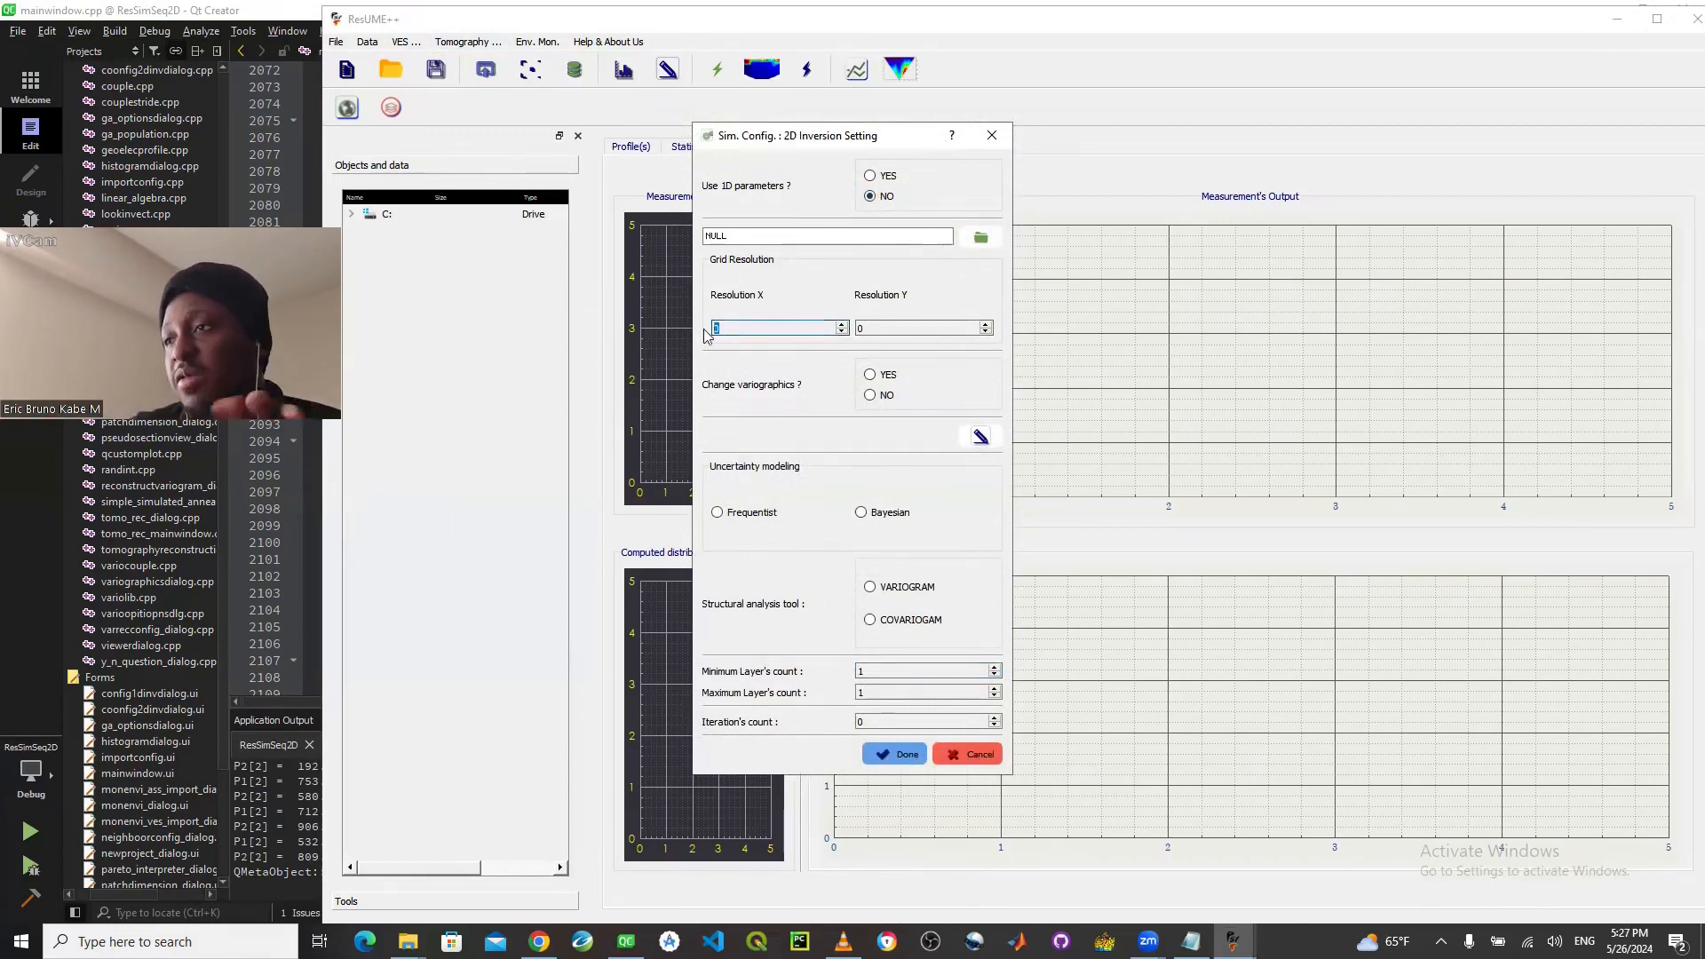
type("100")
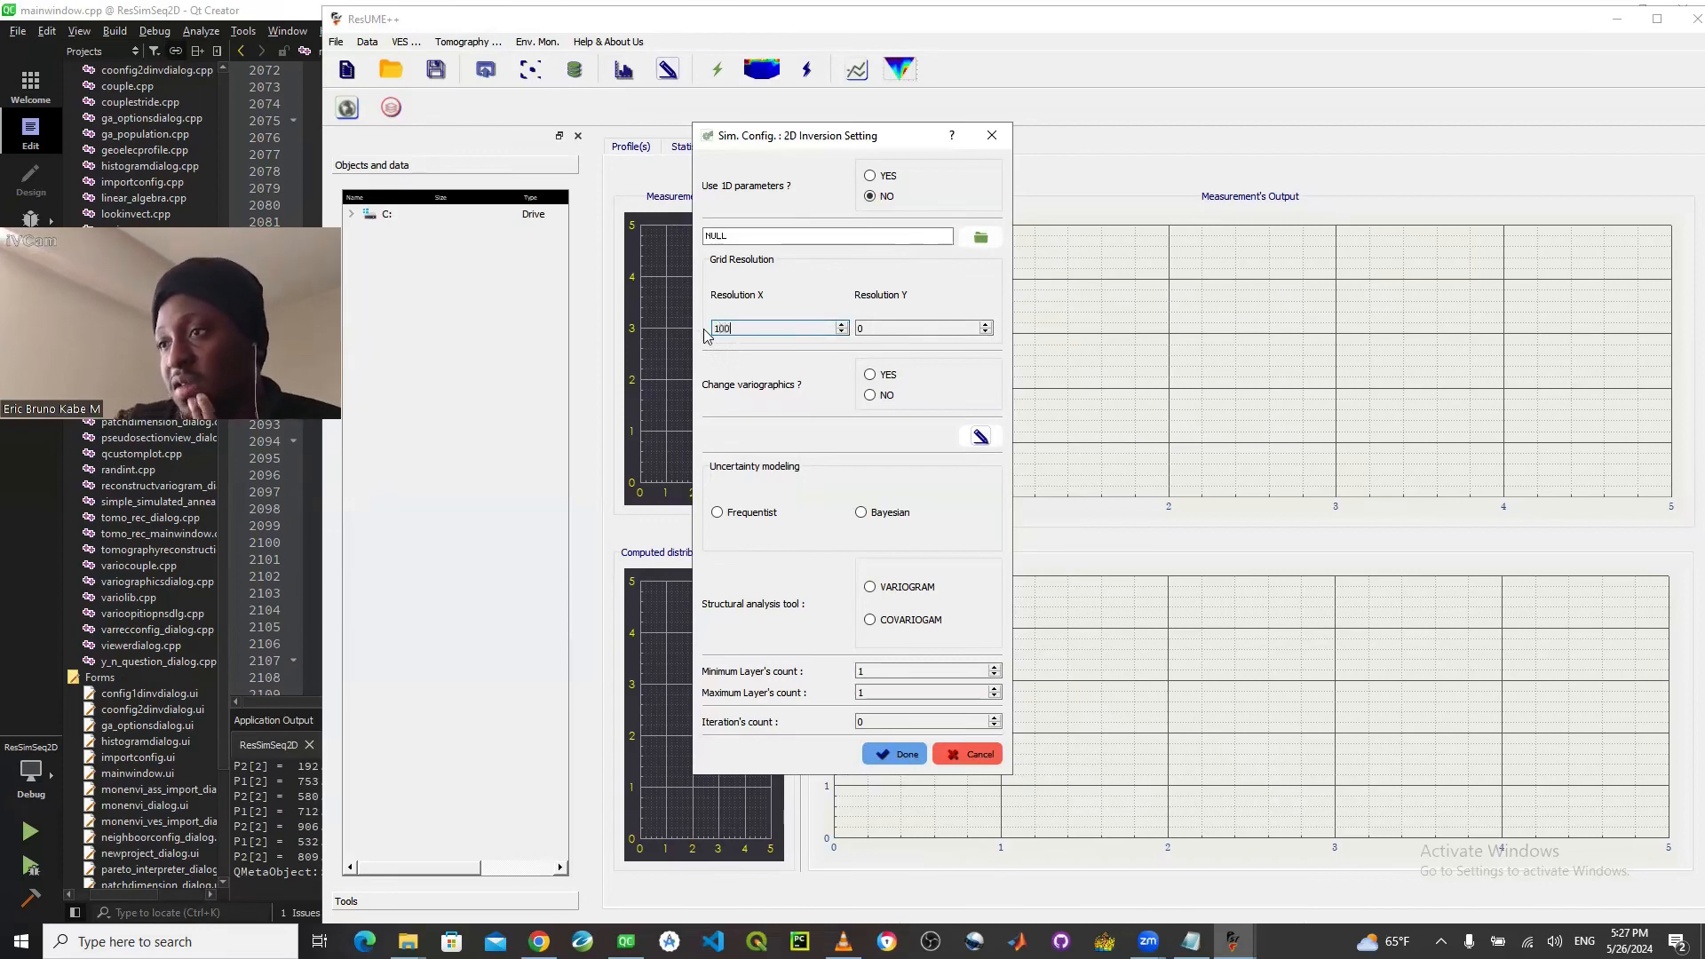
key("Tab")
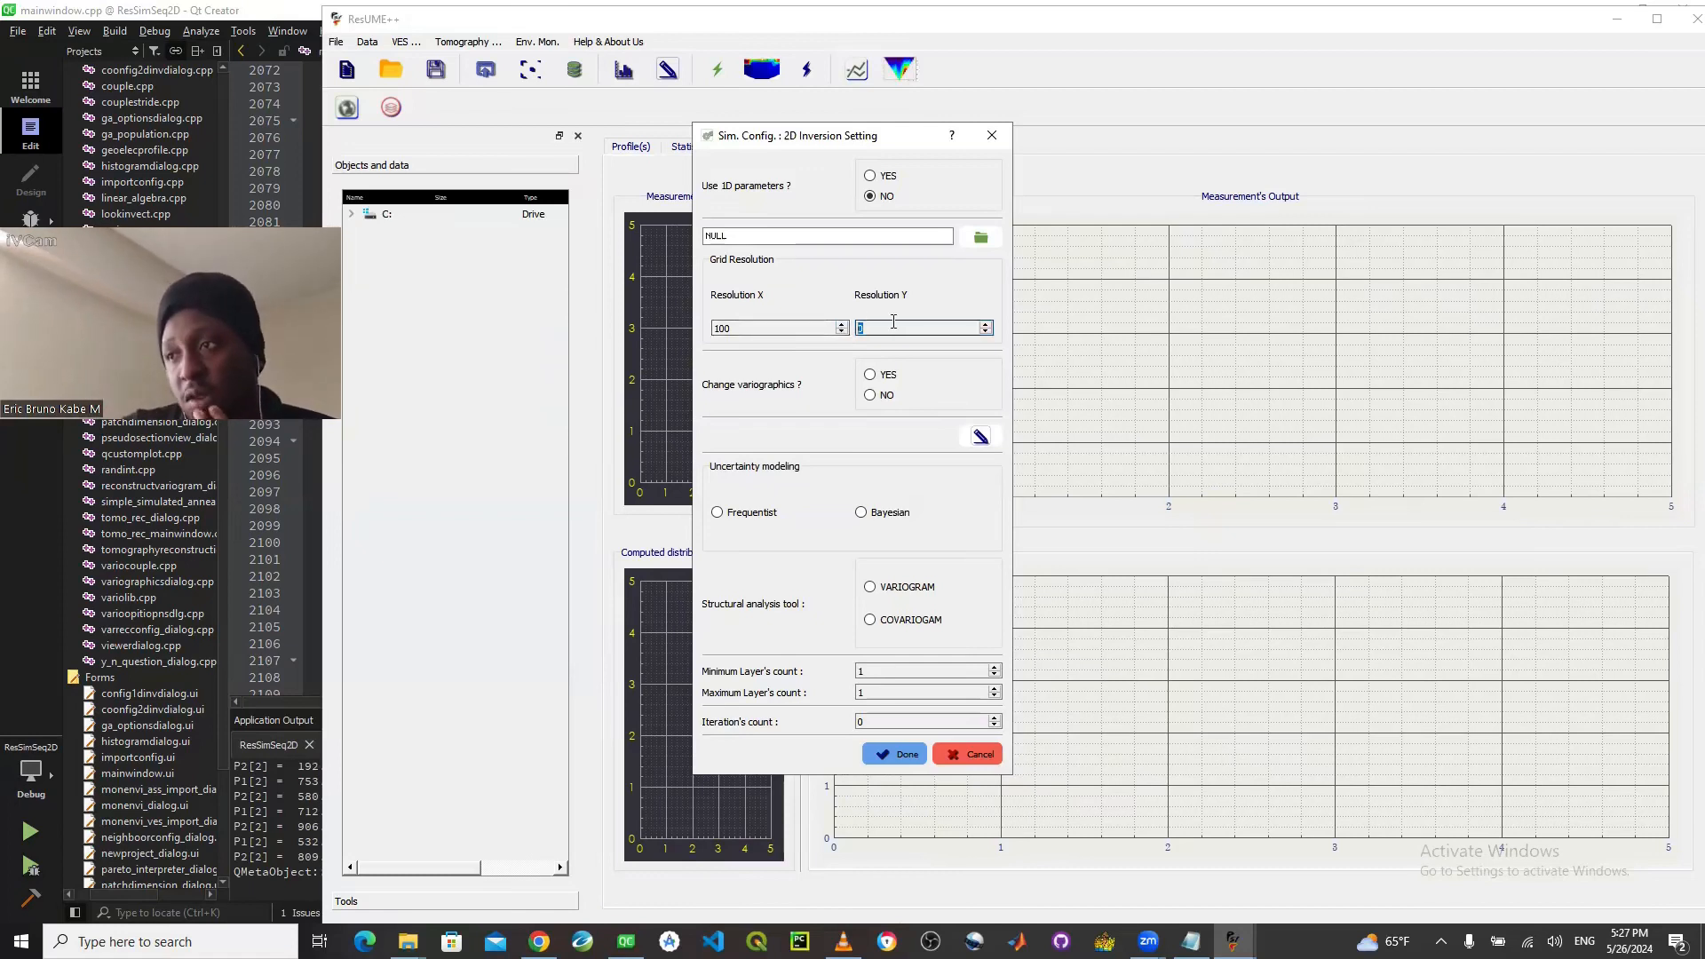
type("100")
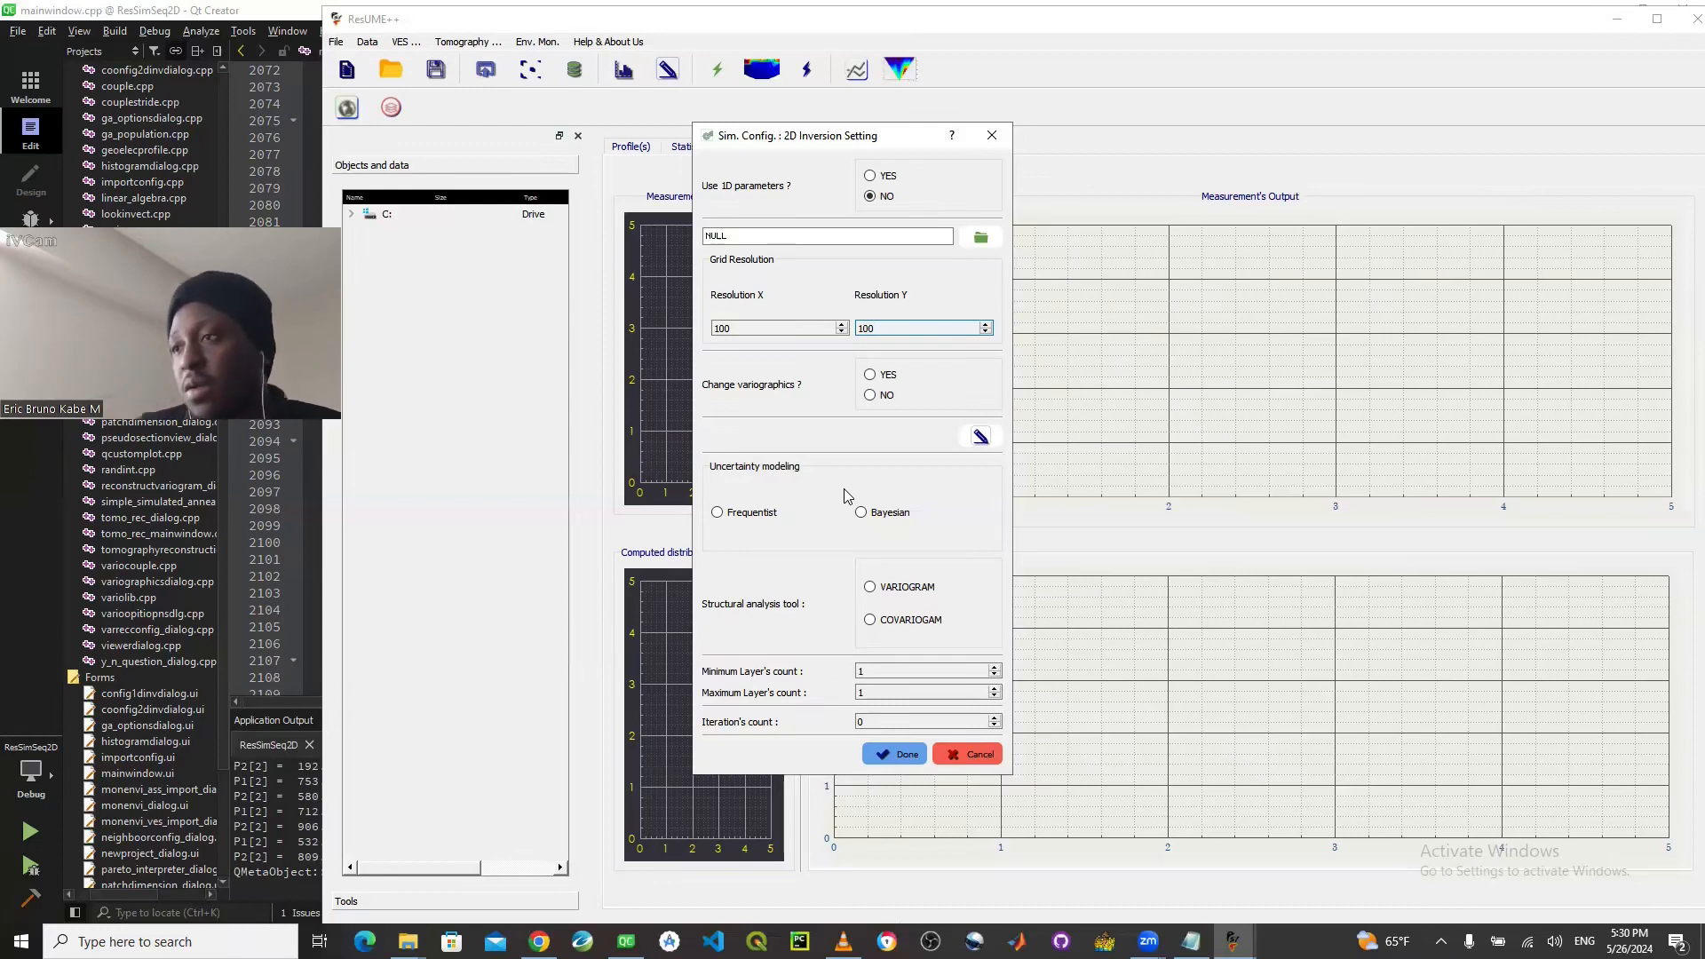
- Set the inversion to no variographics change, Frequentist uncertainty, VARIOGRAM structural analysis, 4 minimum and 5 maximum layers, and 2 iterations
left_click(870, 397)
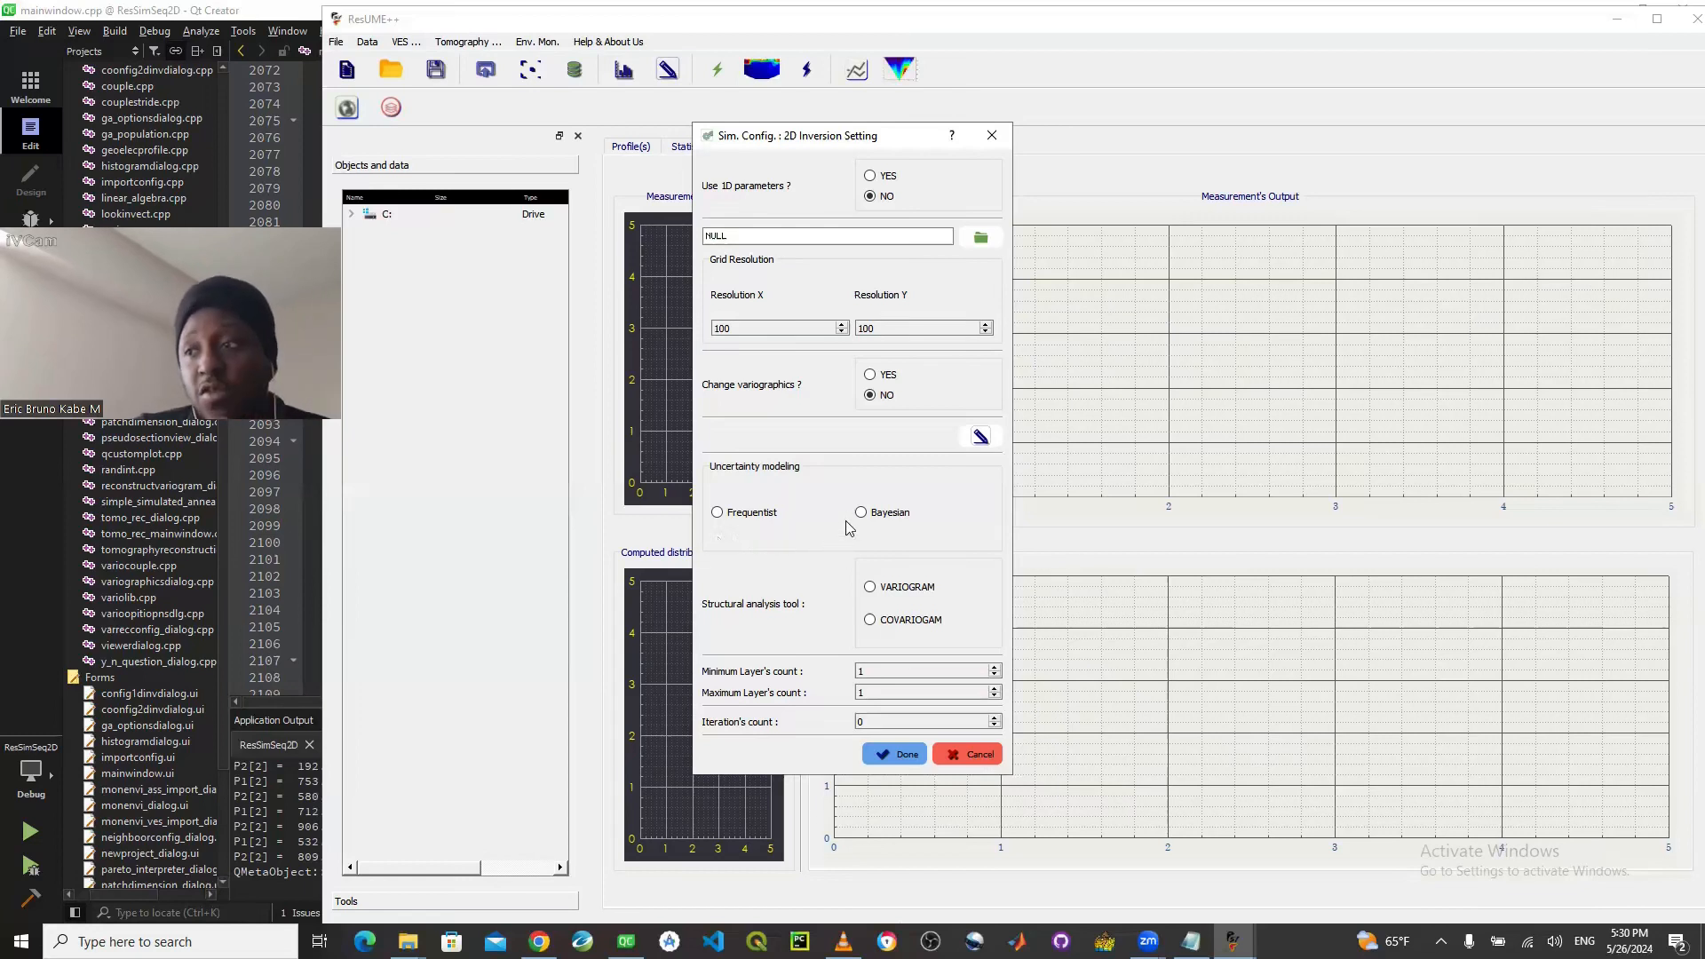
left_click(750, 516)
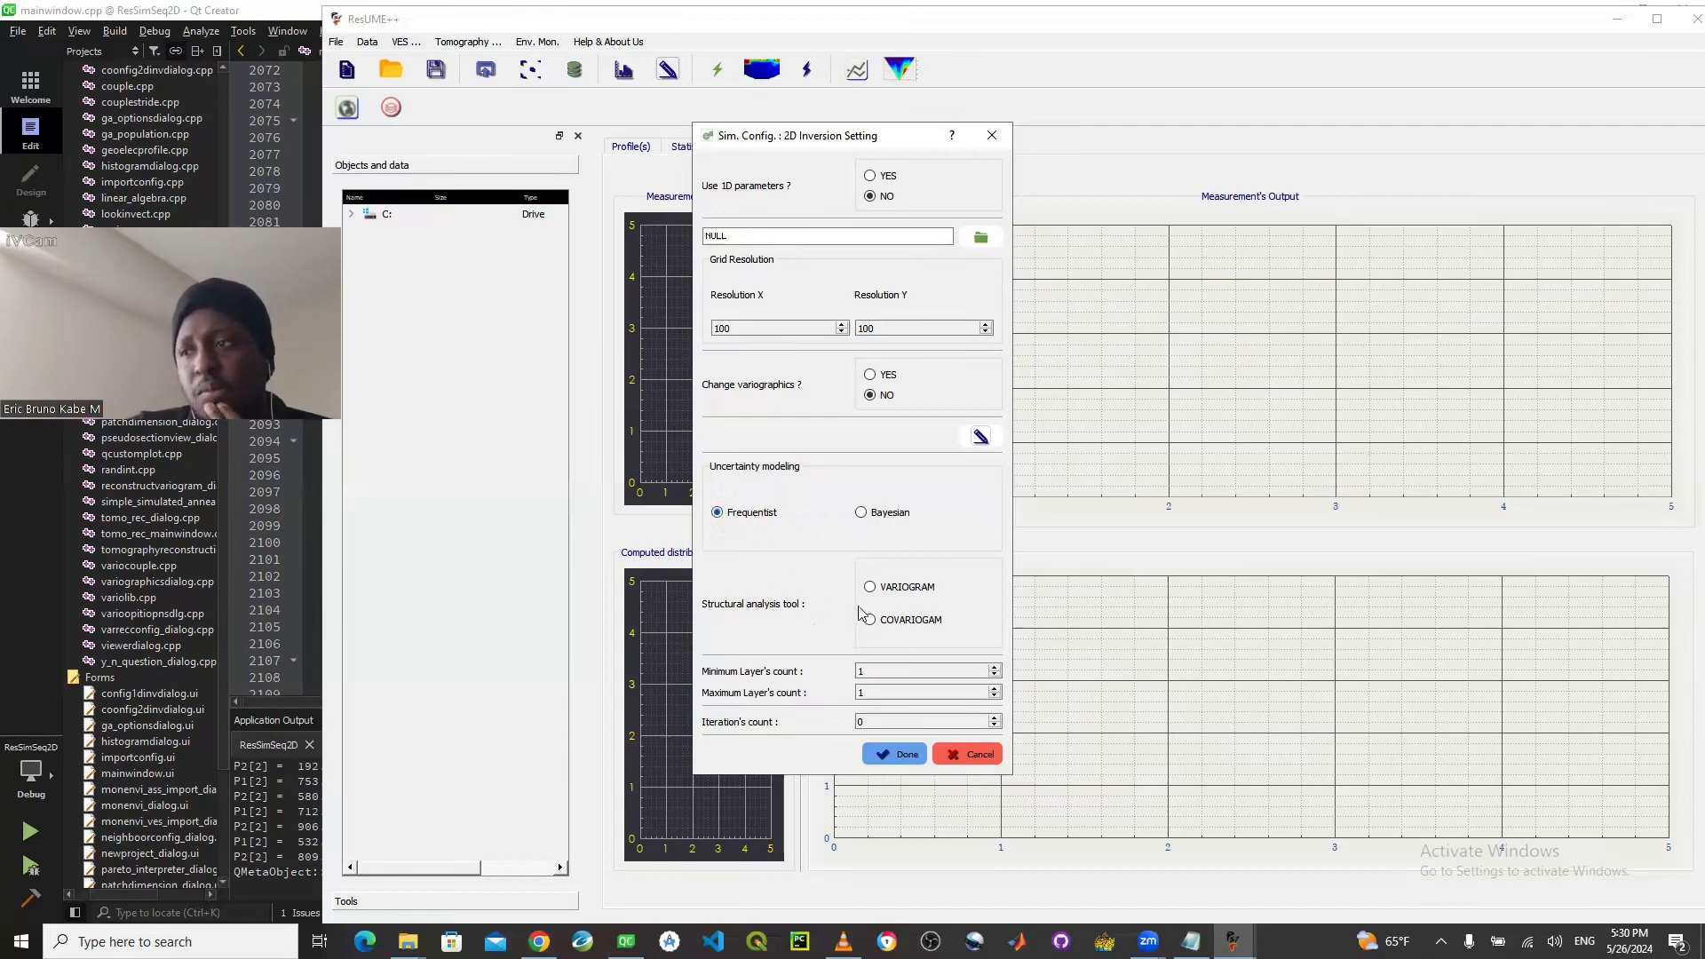
left_click(886, 587)
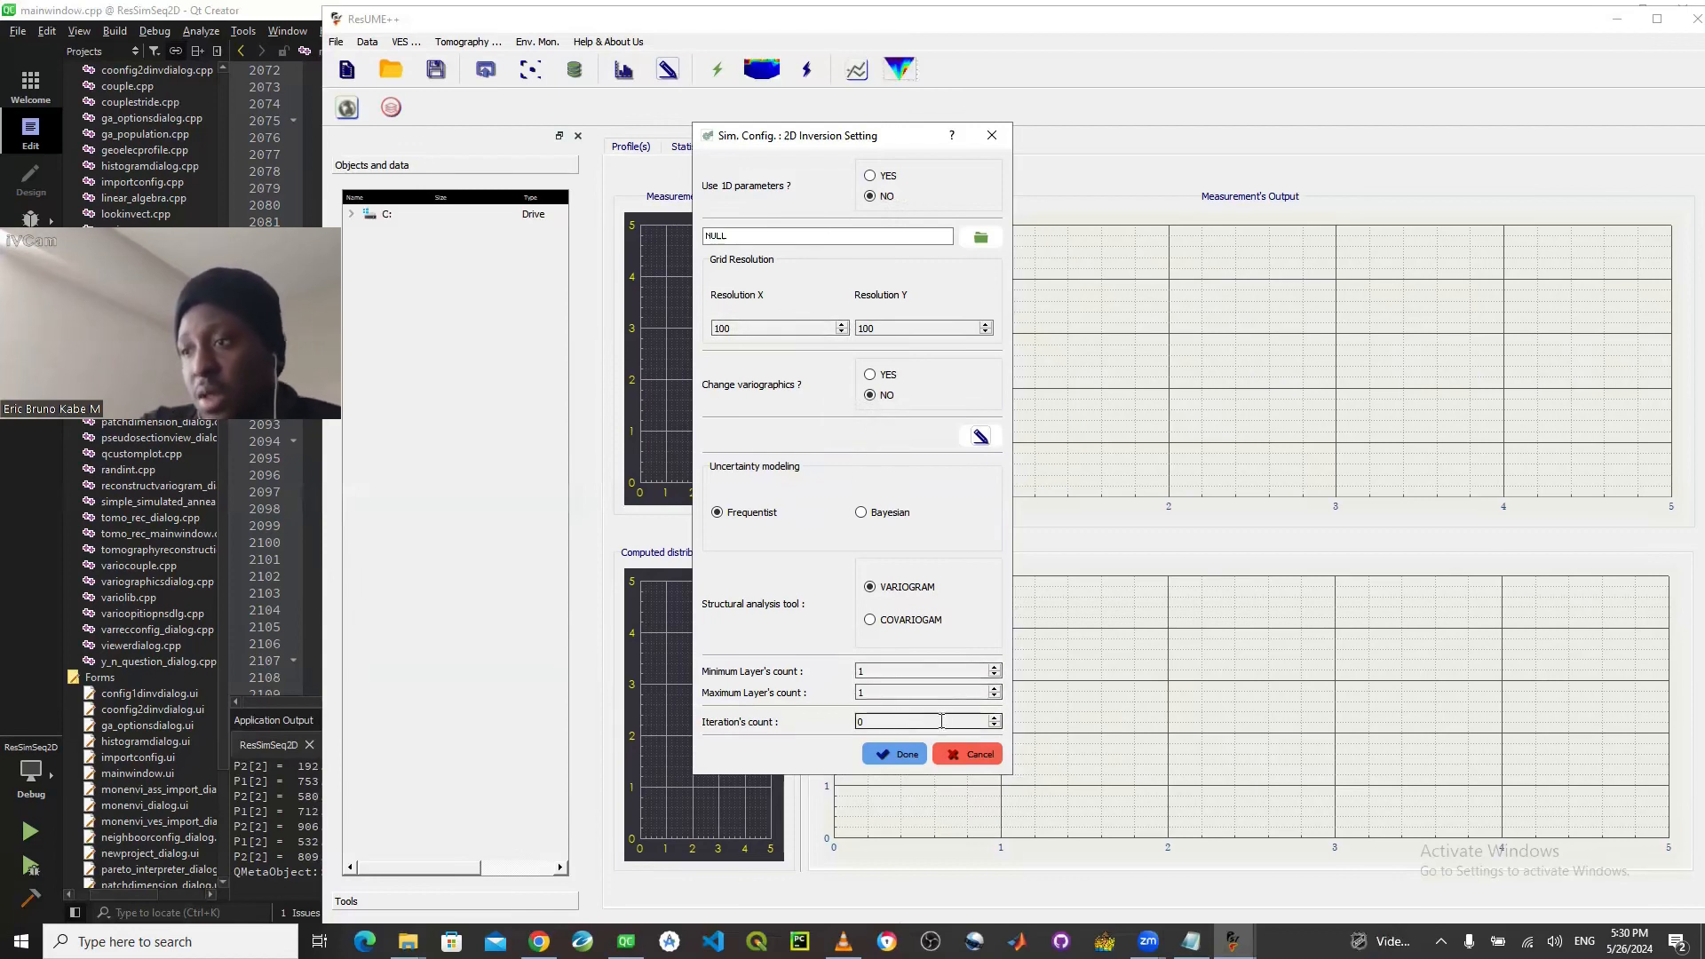
left_click(995, 718)
left_click(995, 717)
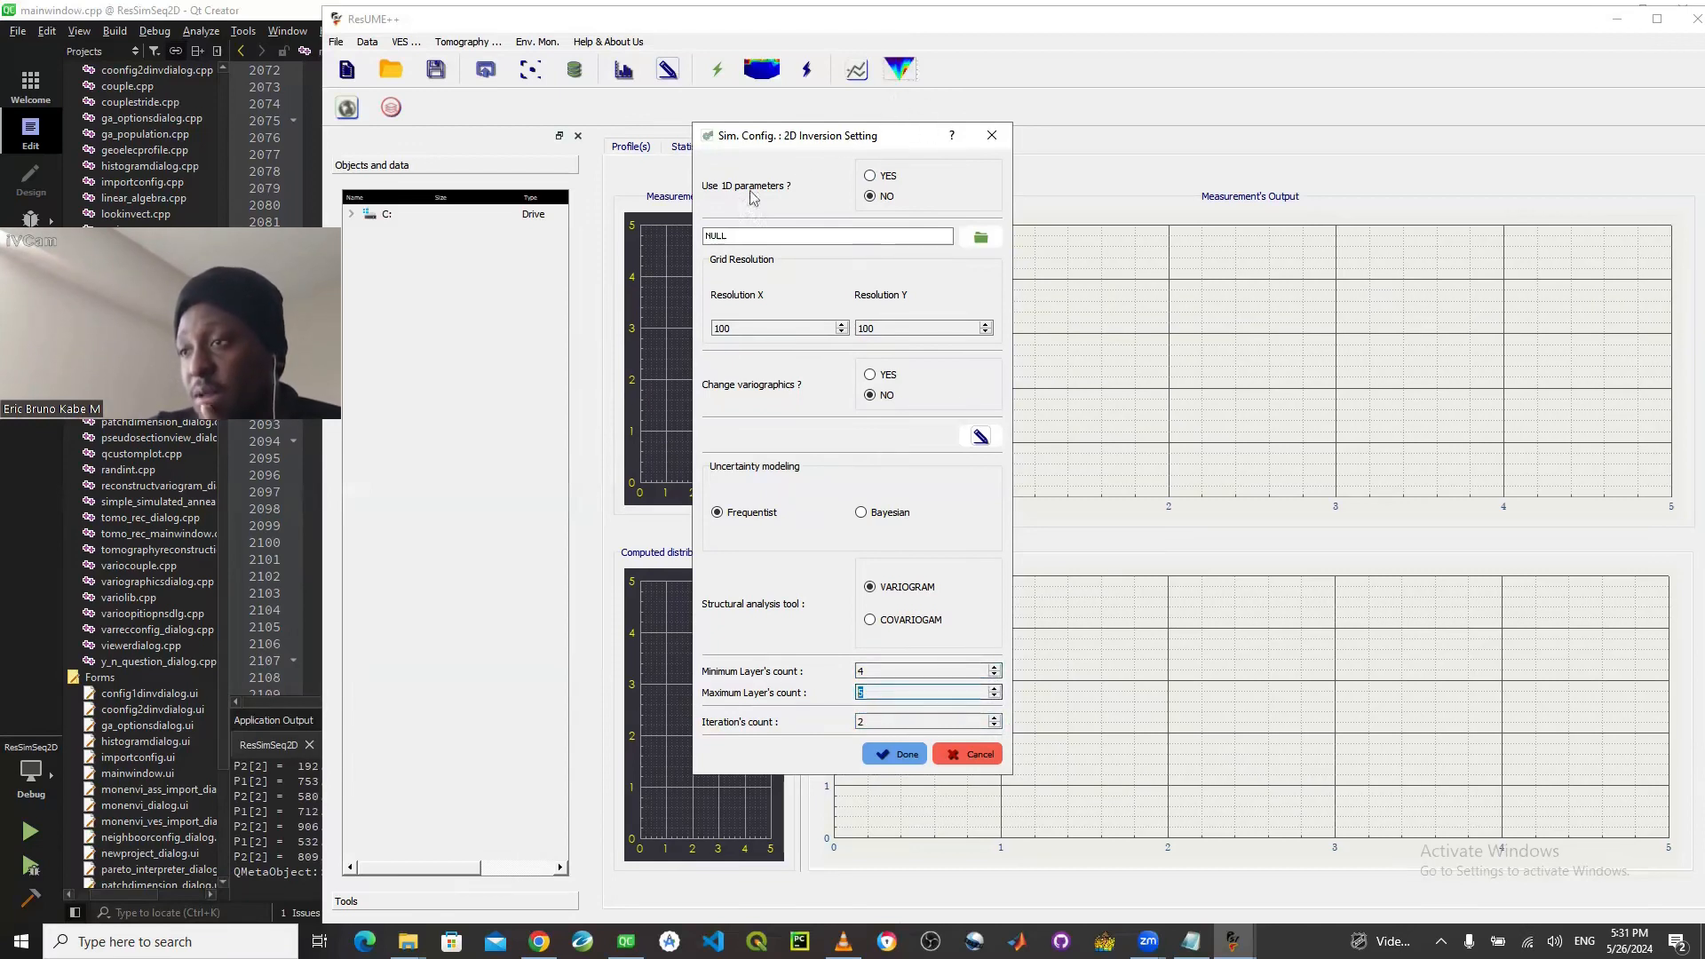
- Accept the 2D inversion settings and save them as P4_NEW_NEW in the Program MR folder
left_click(903, 762)
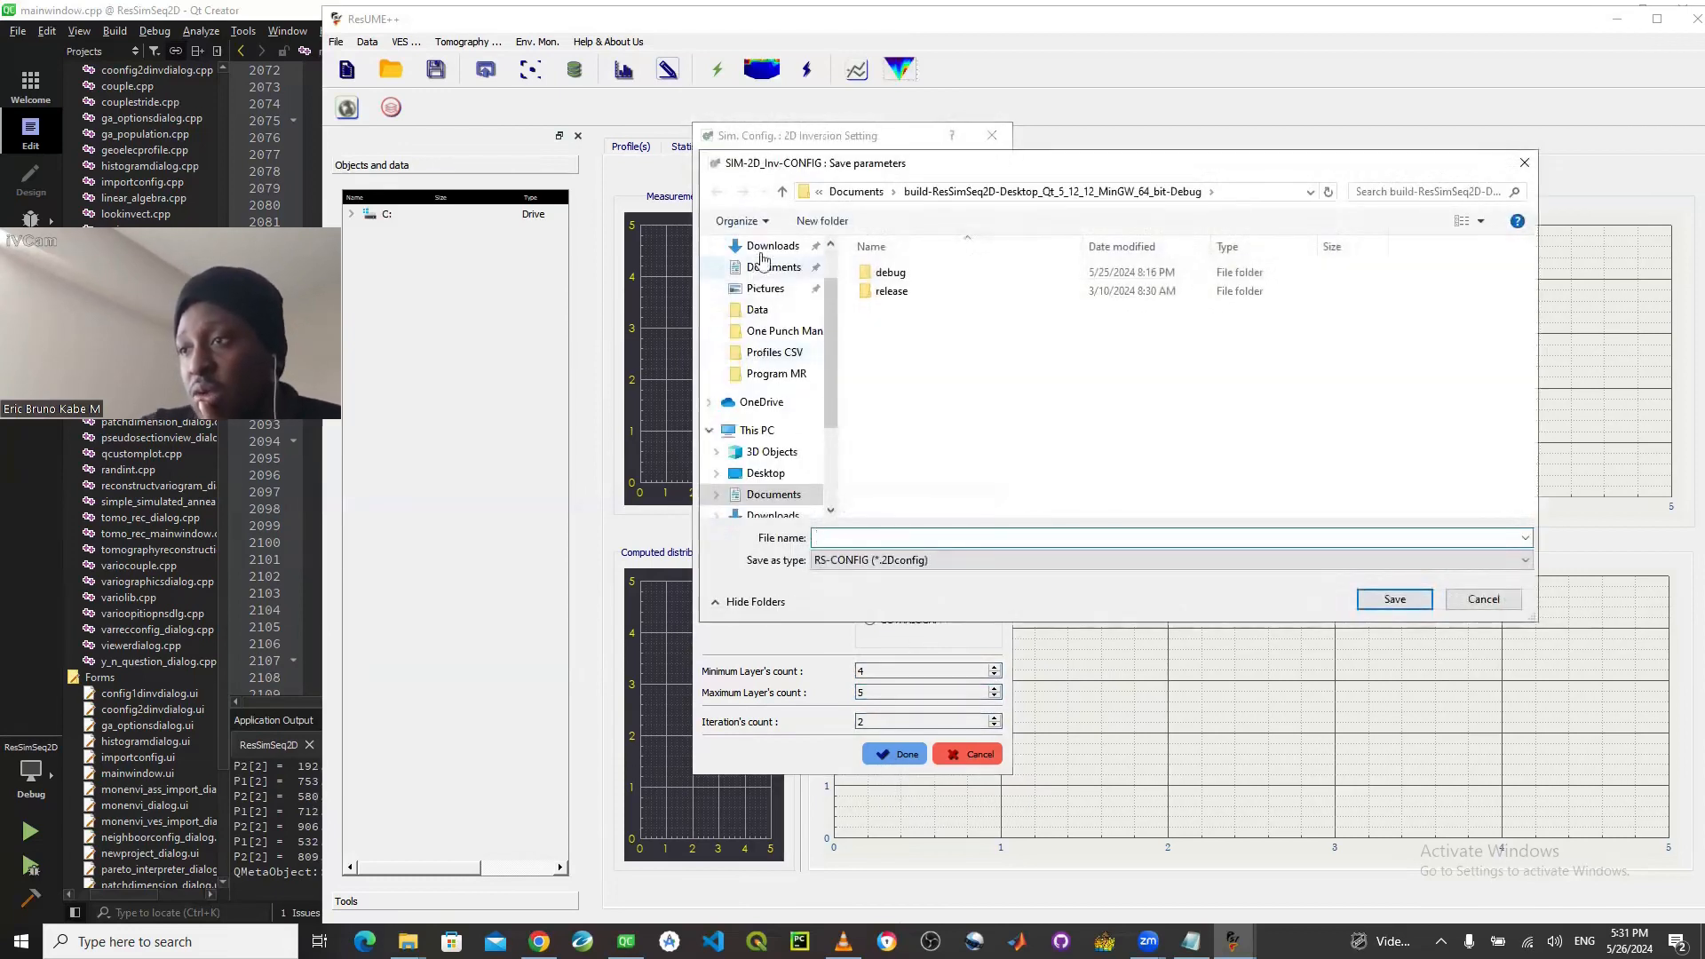
left_click(760, 380)
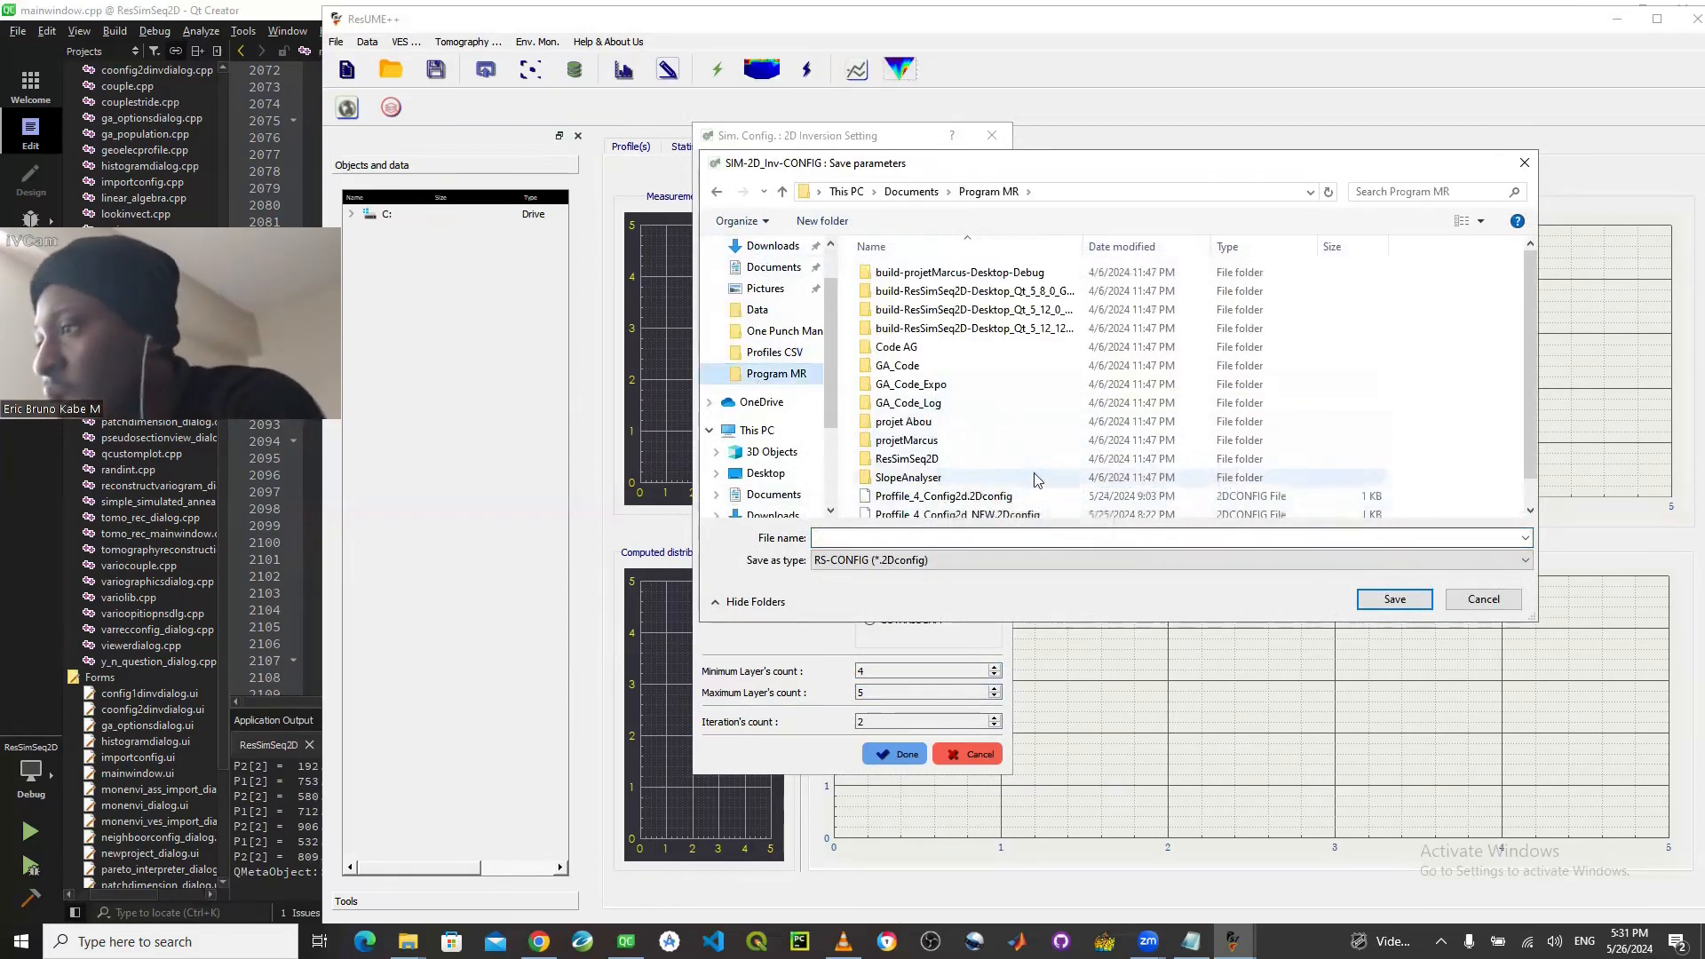
scroll(1021, 480, "down", 1)
left_click(943, 539)
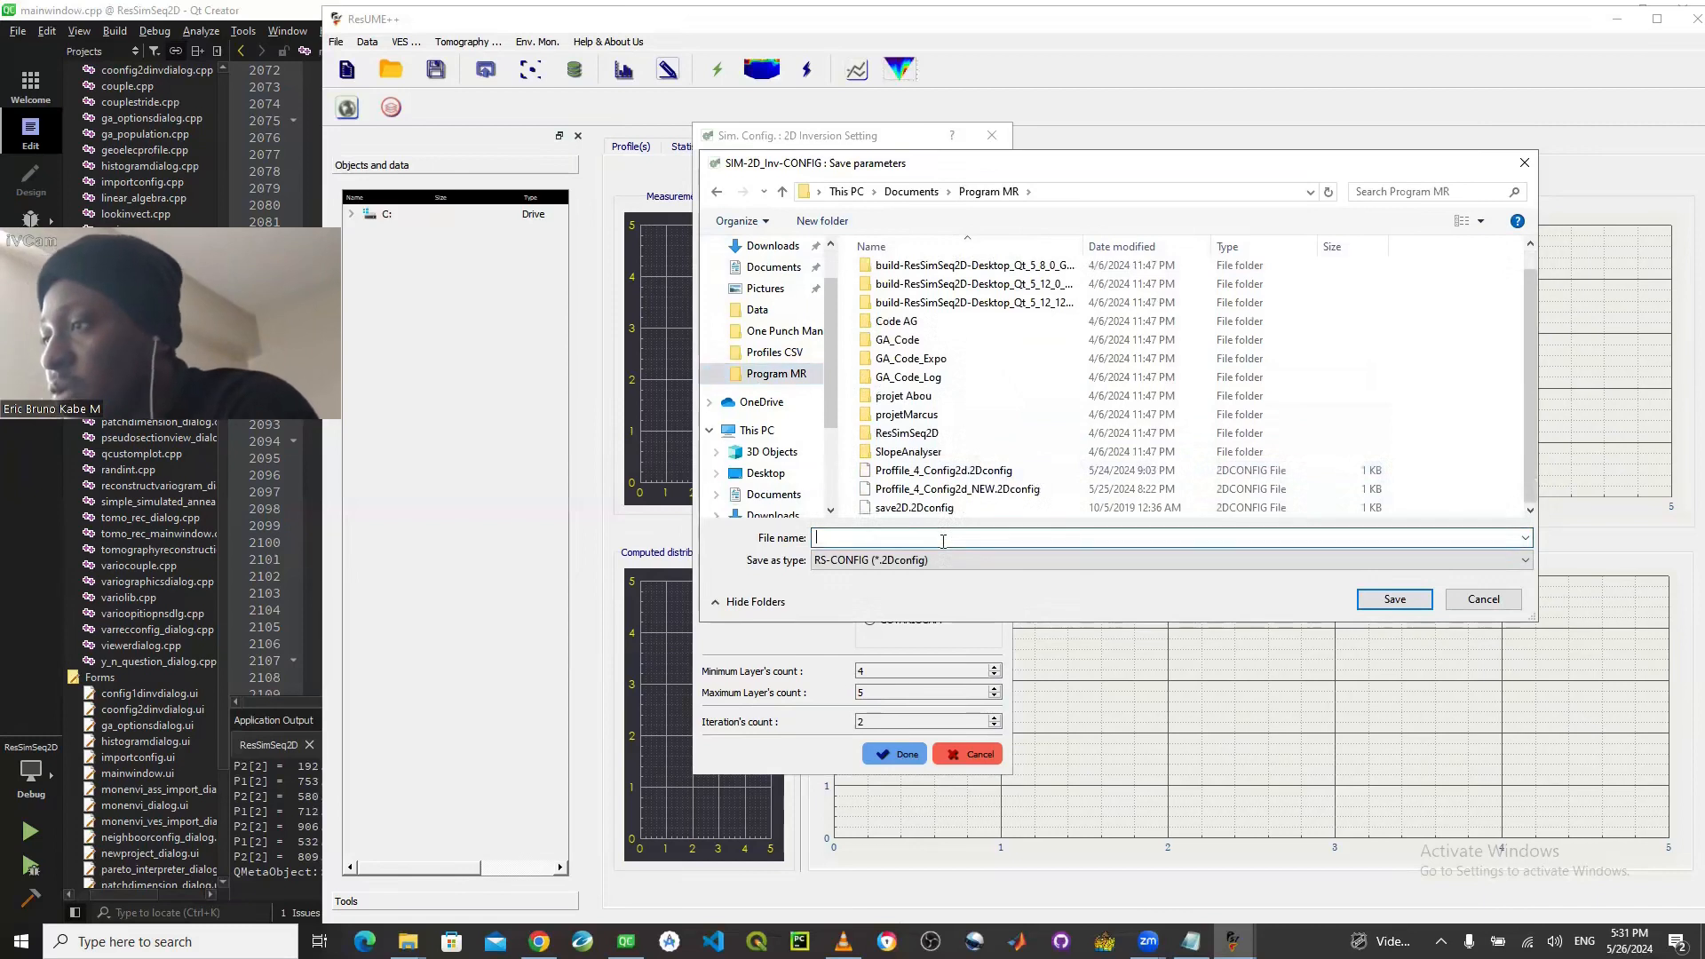
type("P")
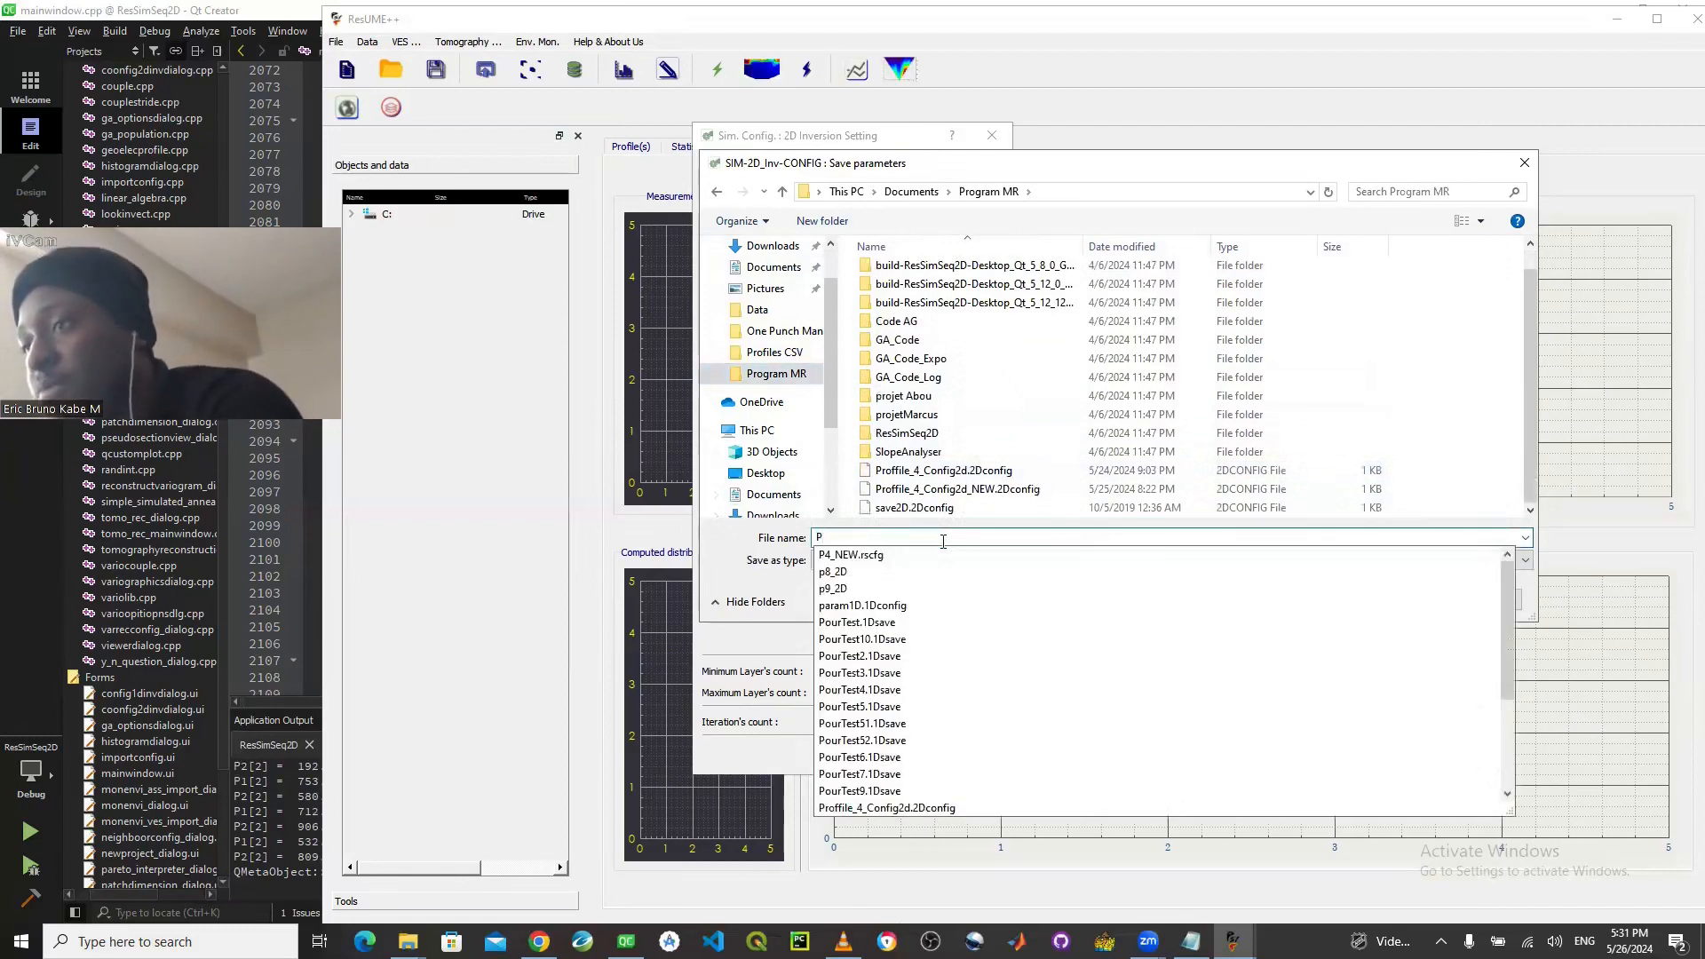
type("4")
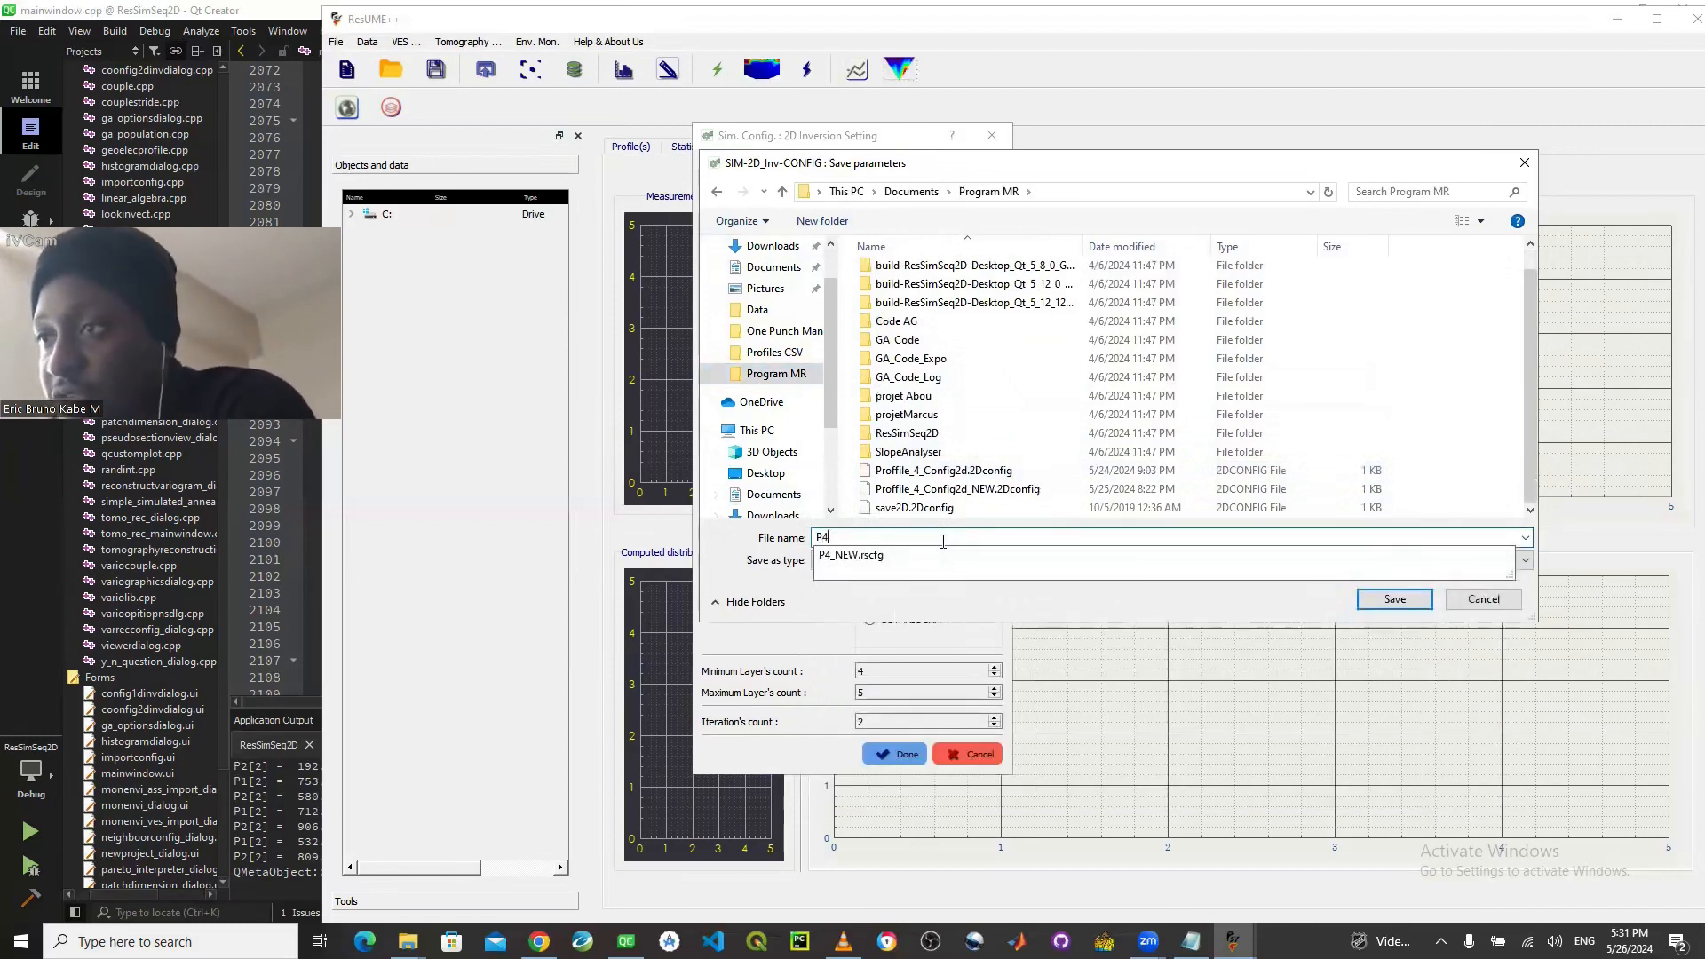
type("_")
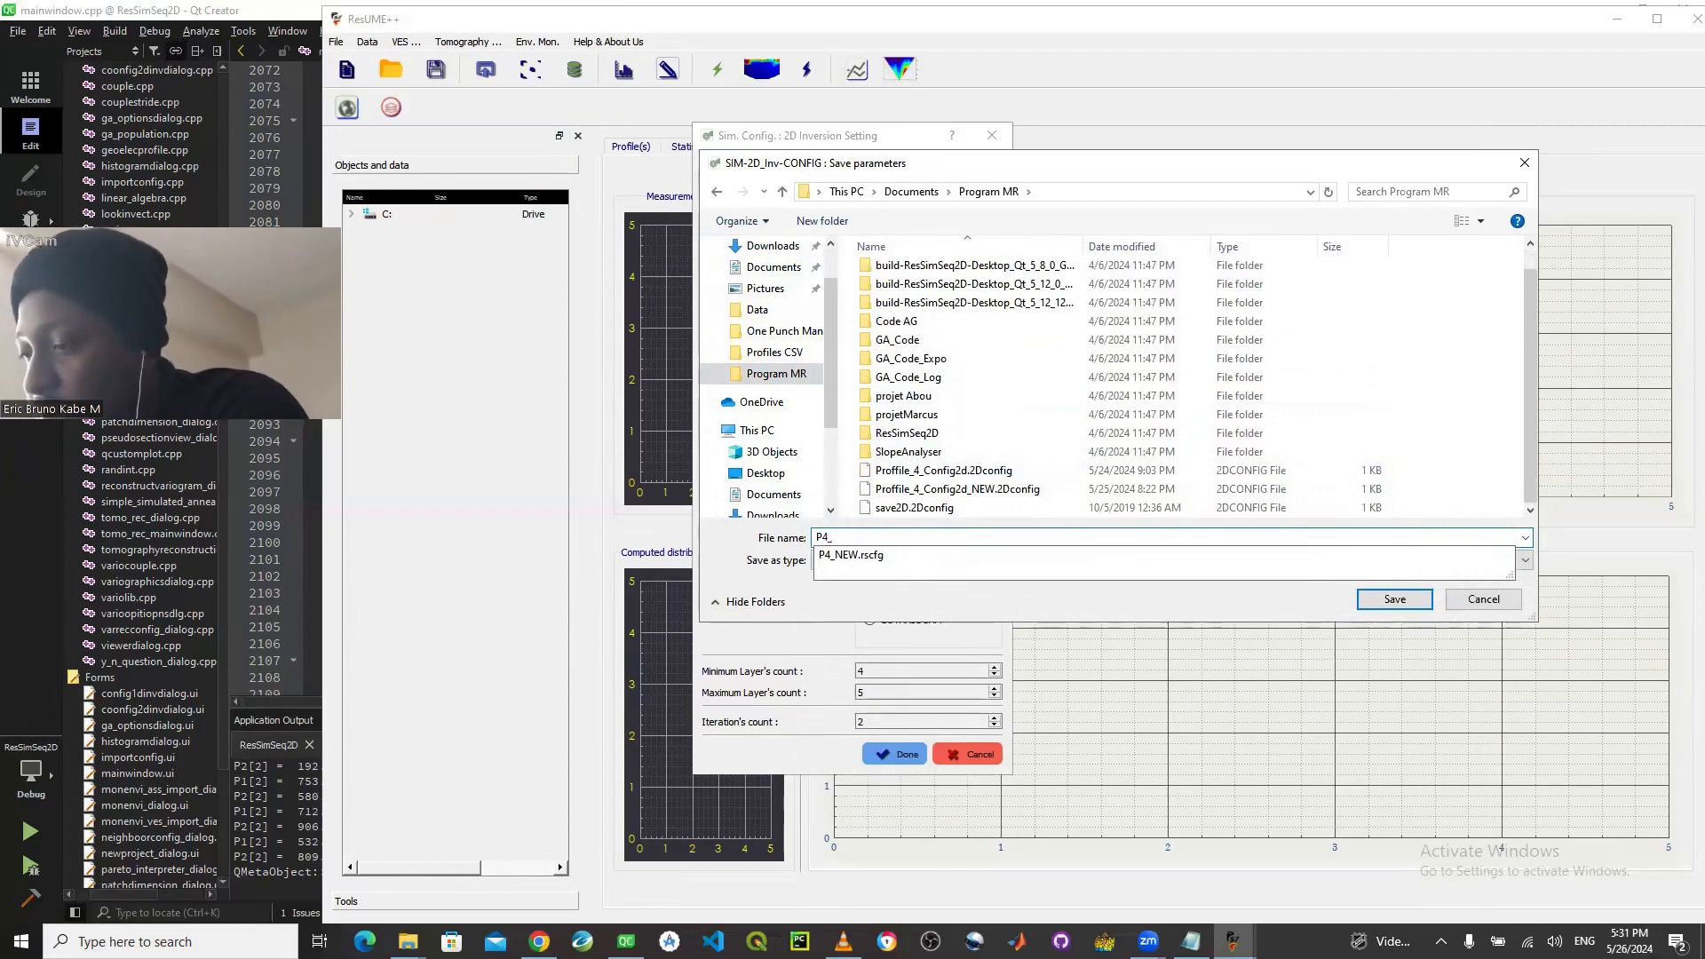
type("NEW_NEW")
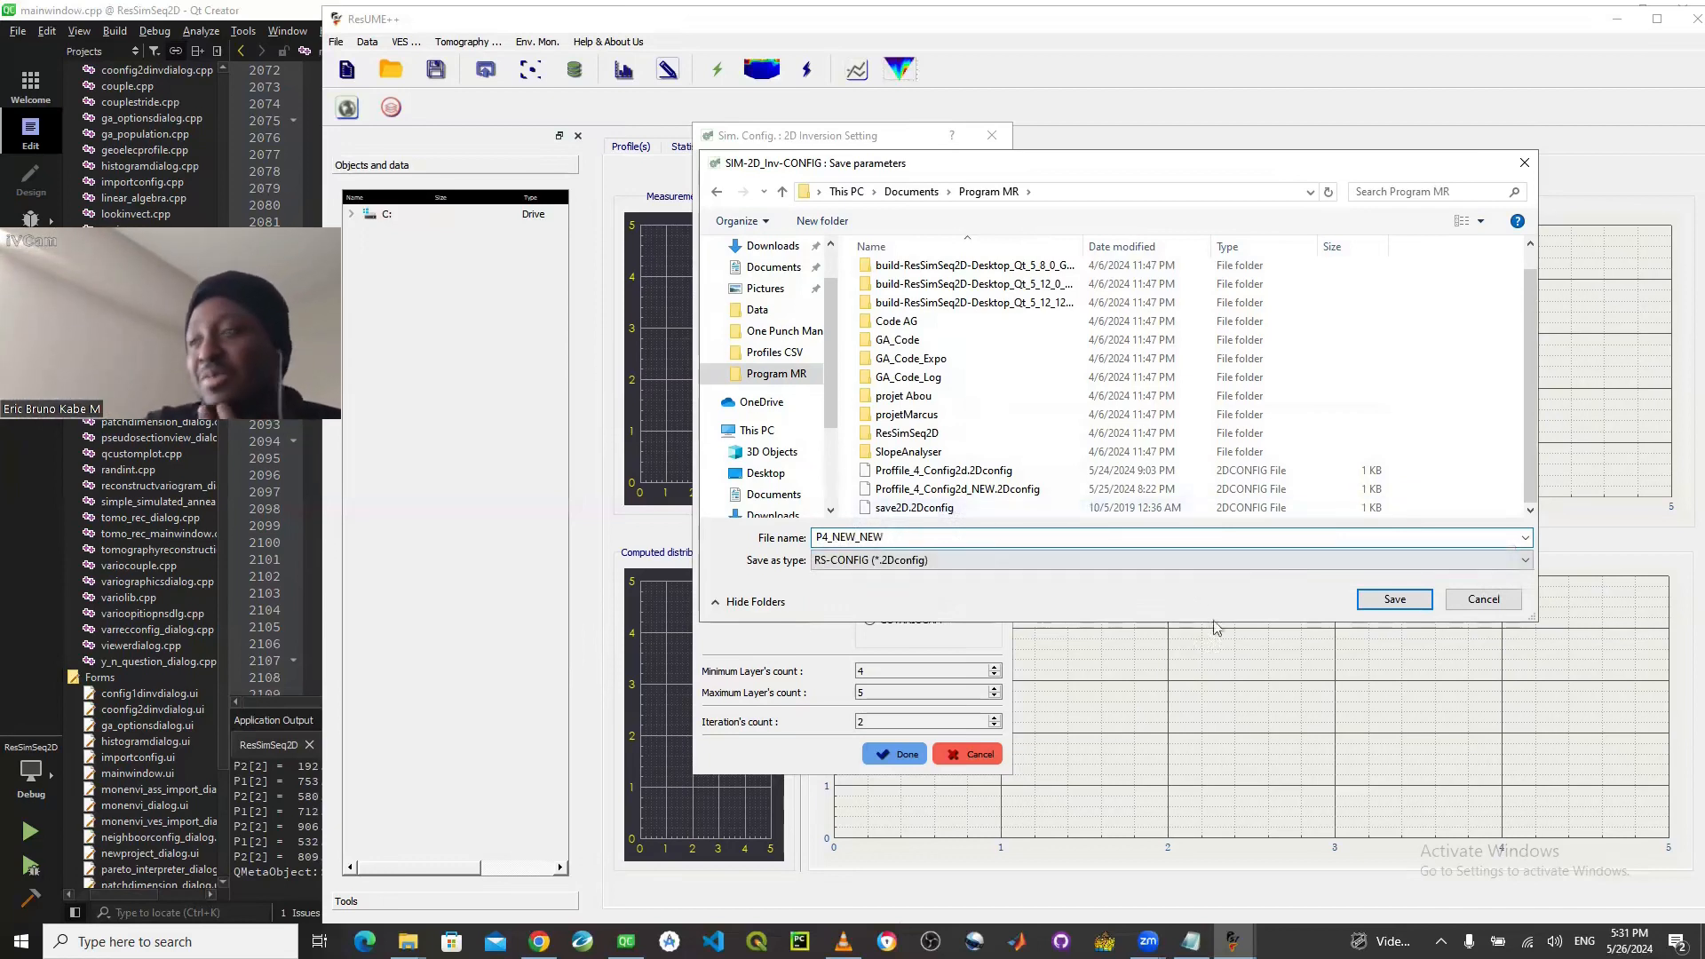
left_click(1365, 603)
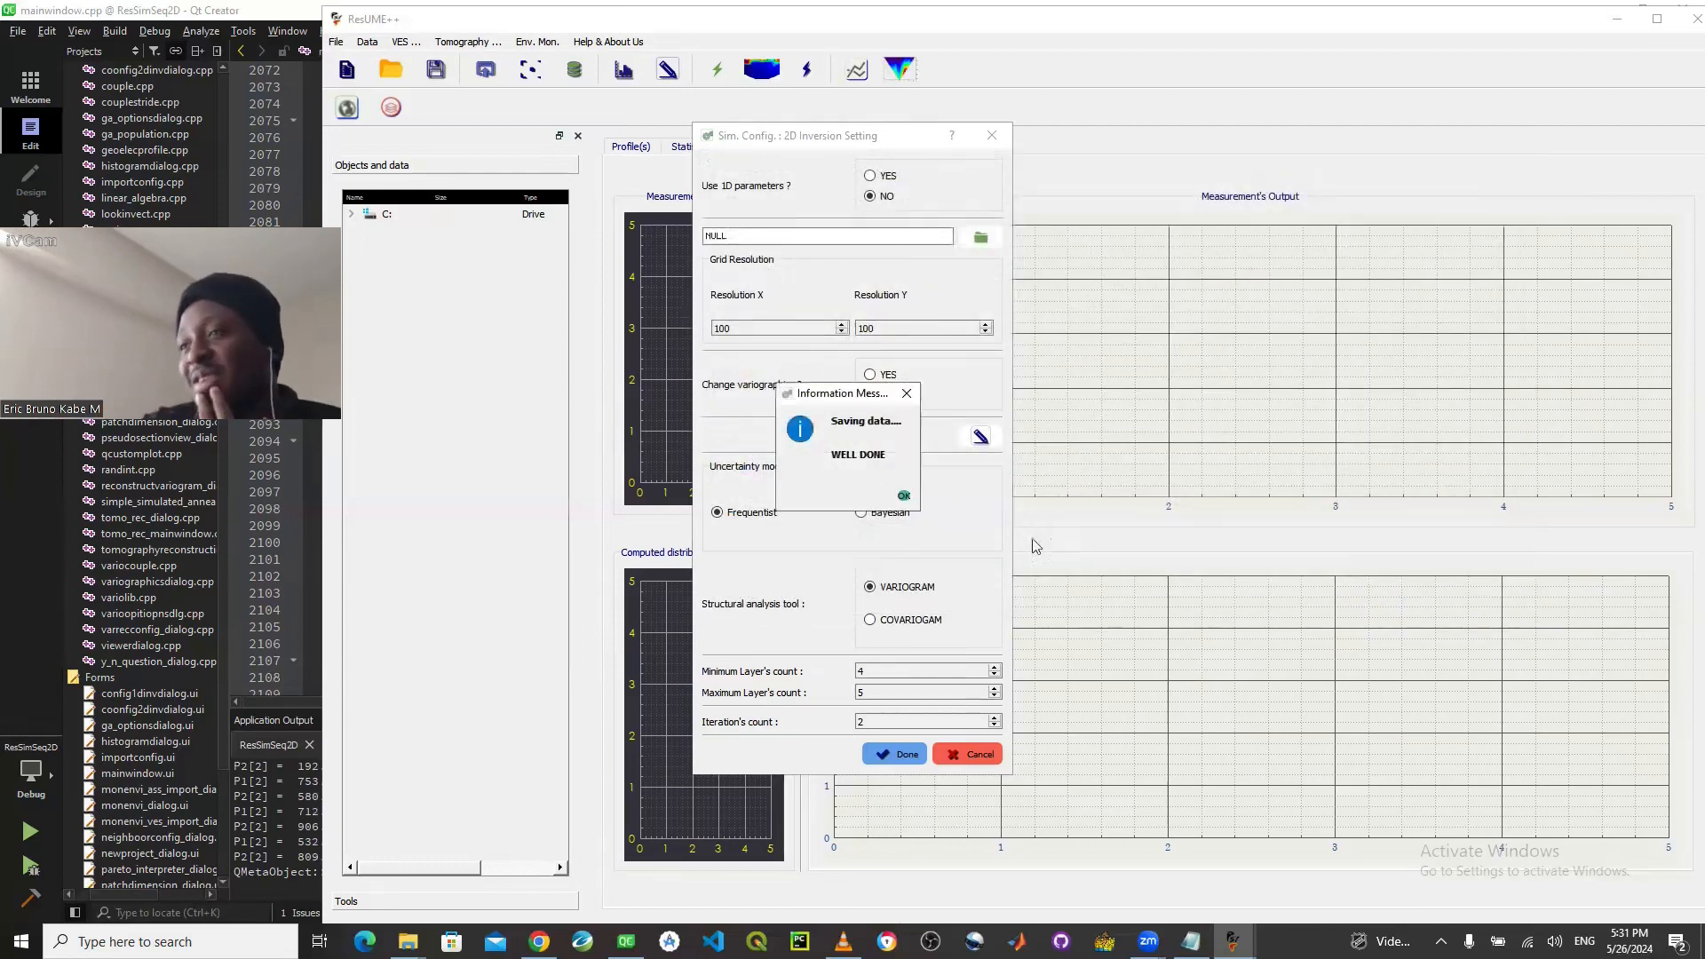
left_click(904, 498)
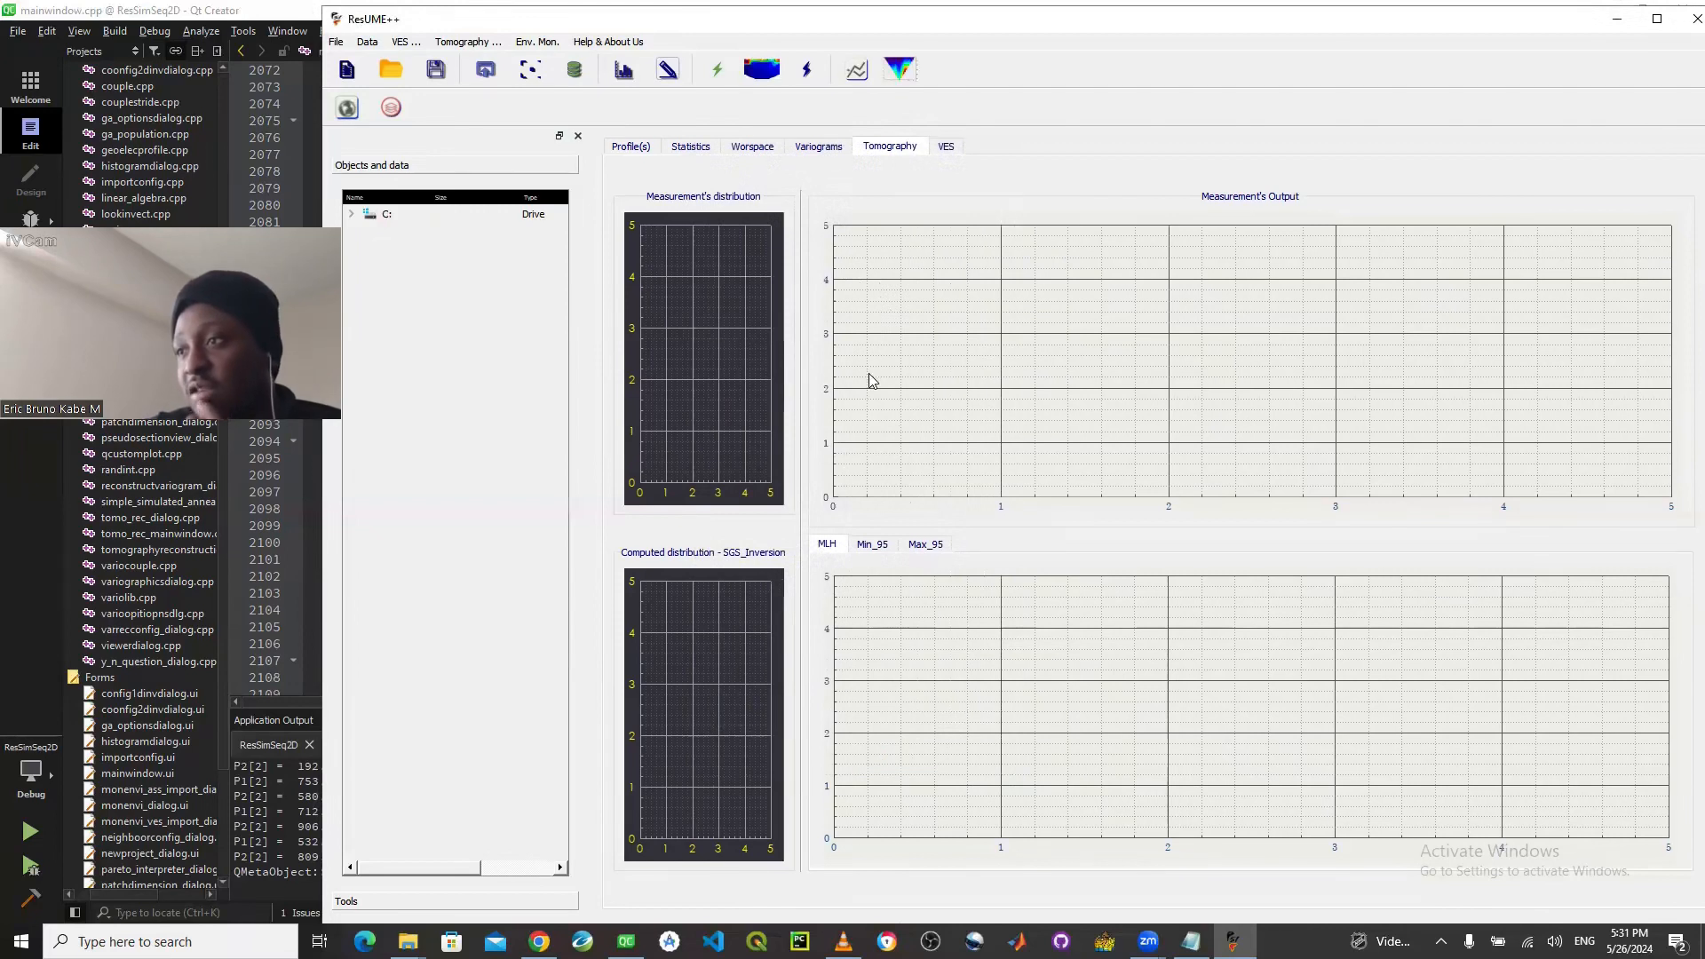
- Open the statistics histogram, set its interval count to 5, and save the distribution data as P4_NEW_Histoggram in the Program MR folder
left_click(623, 70)
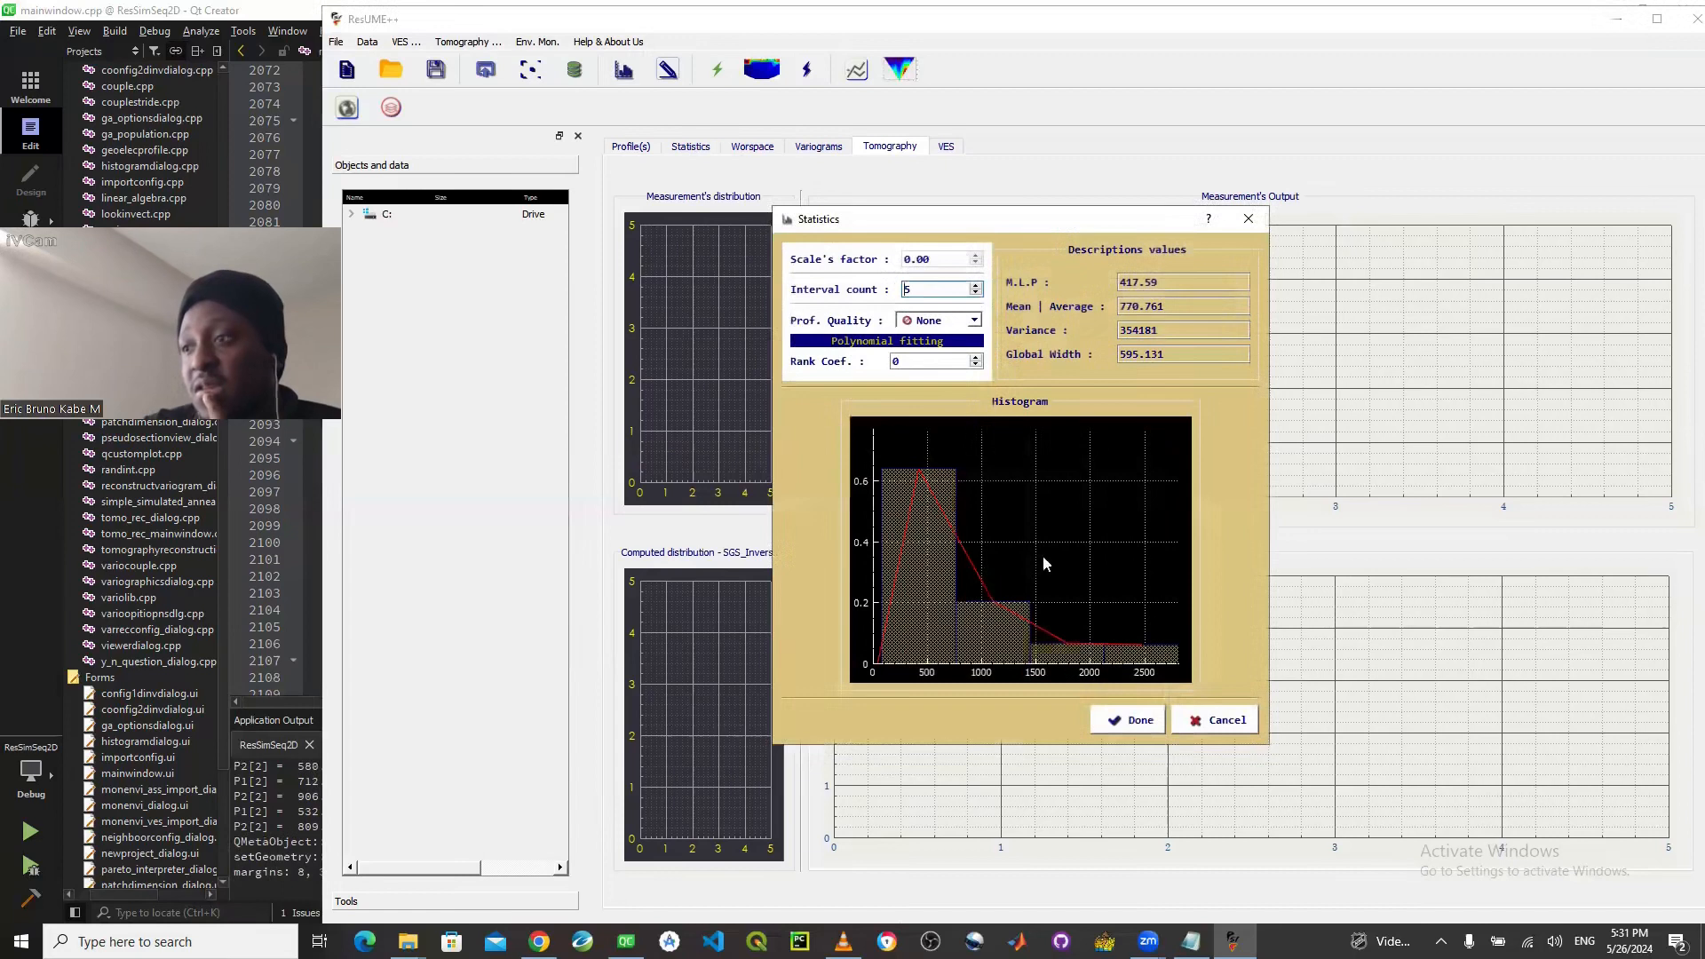
left_click(1128, 720)
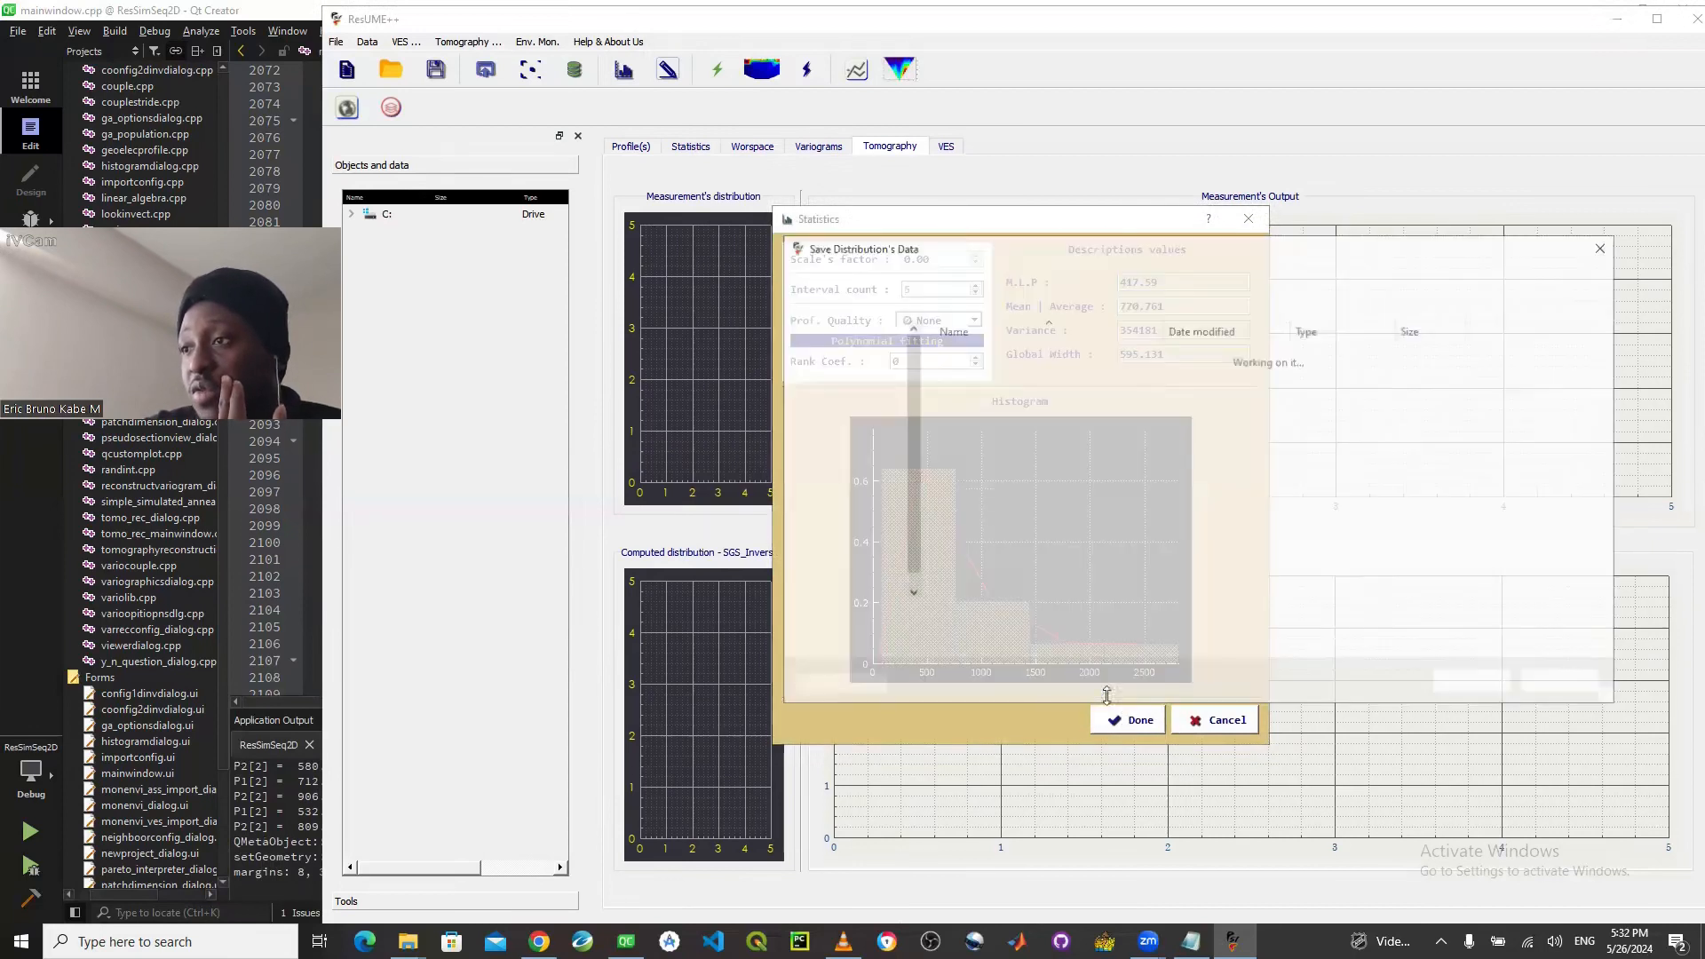
left_click(871, 456)
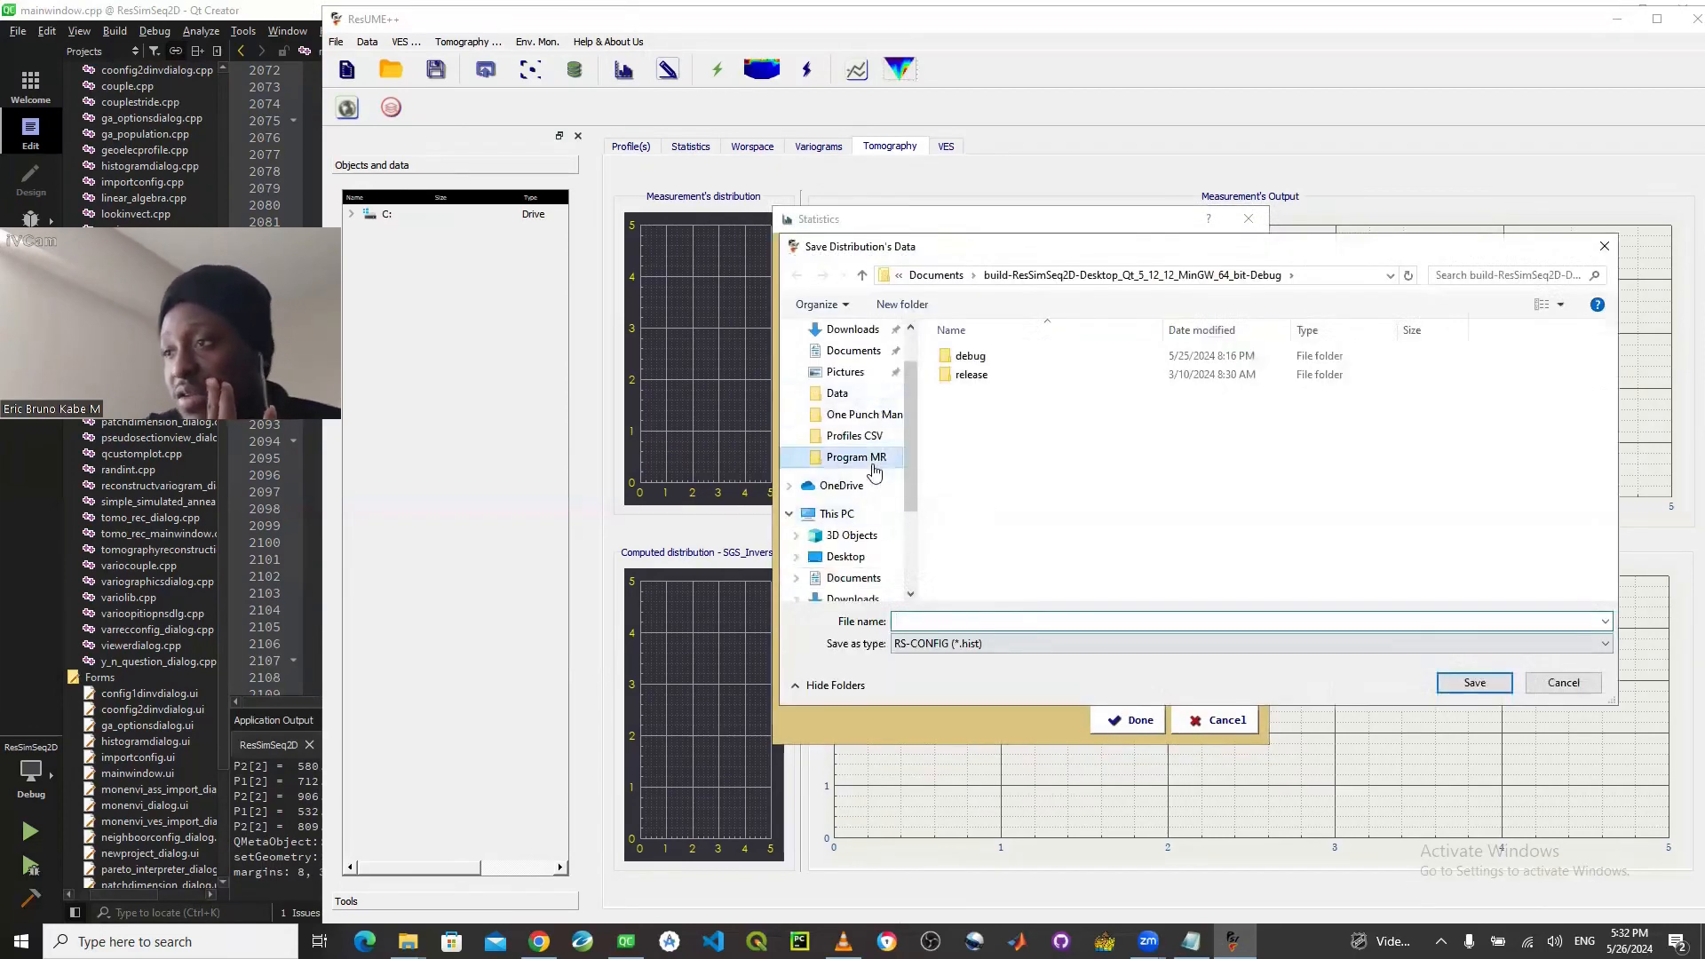
left_click(956, 619)
type("P4")
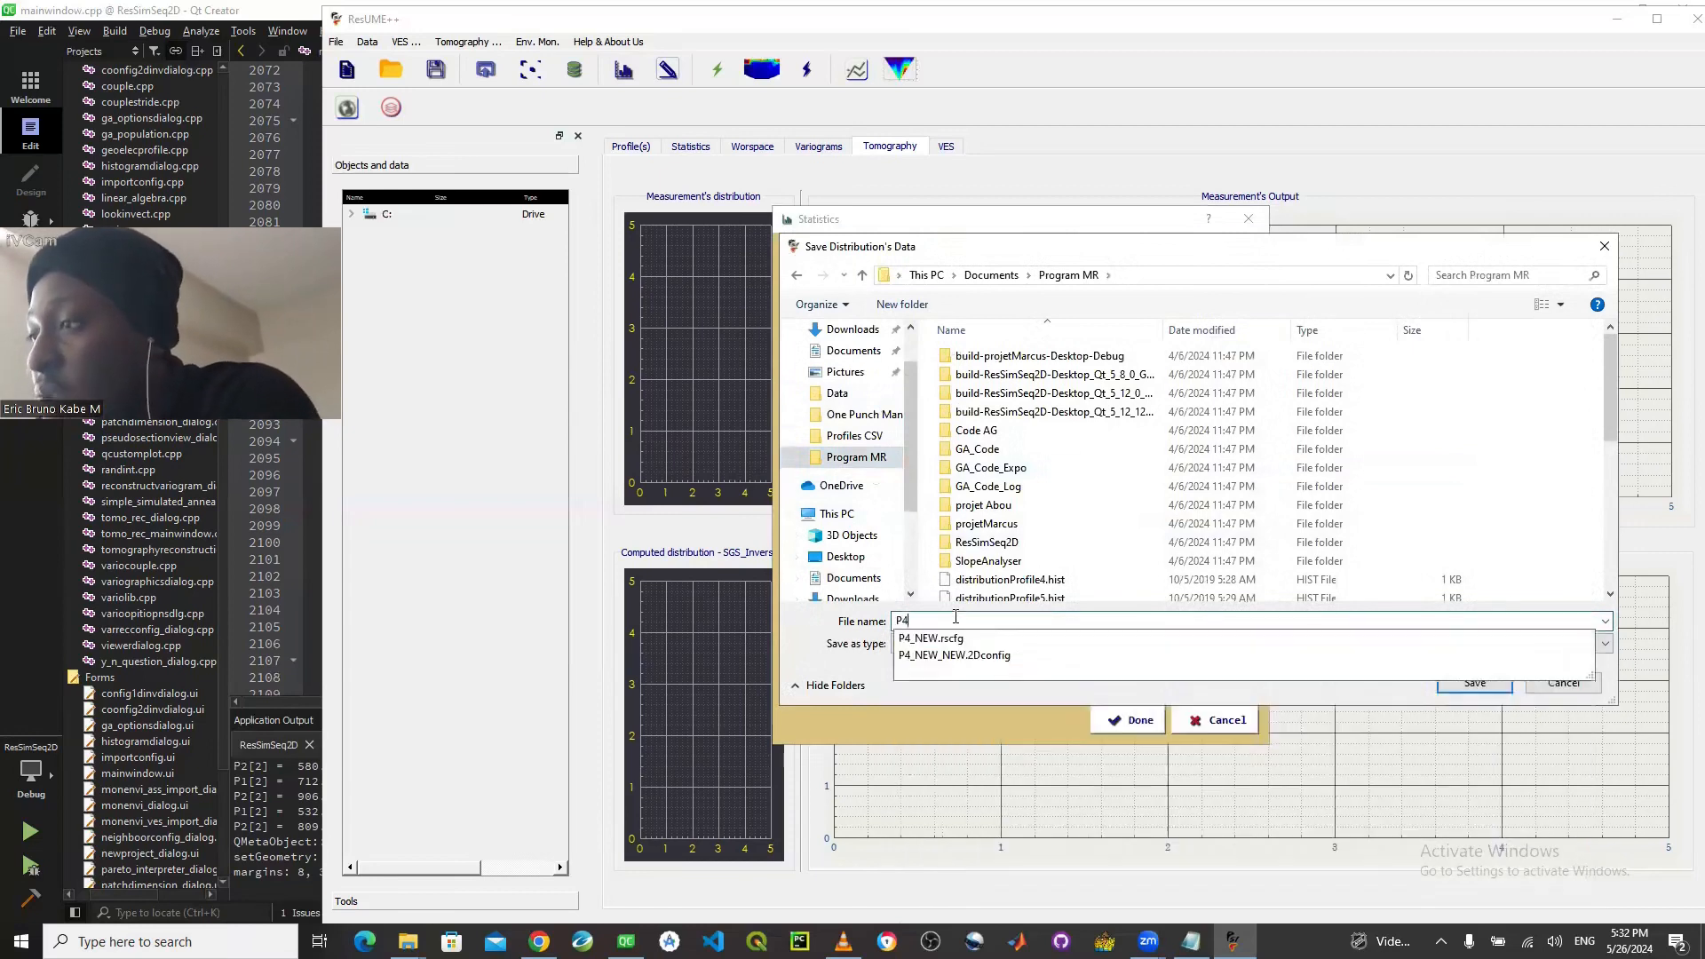
type("_NEW")
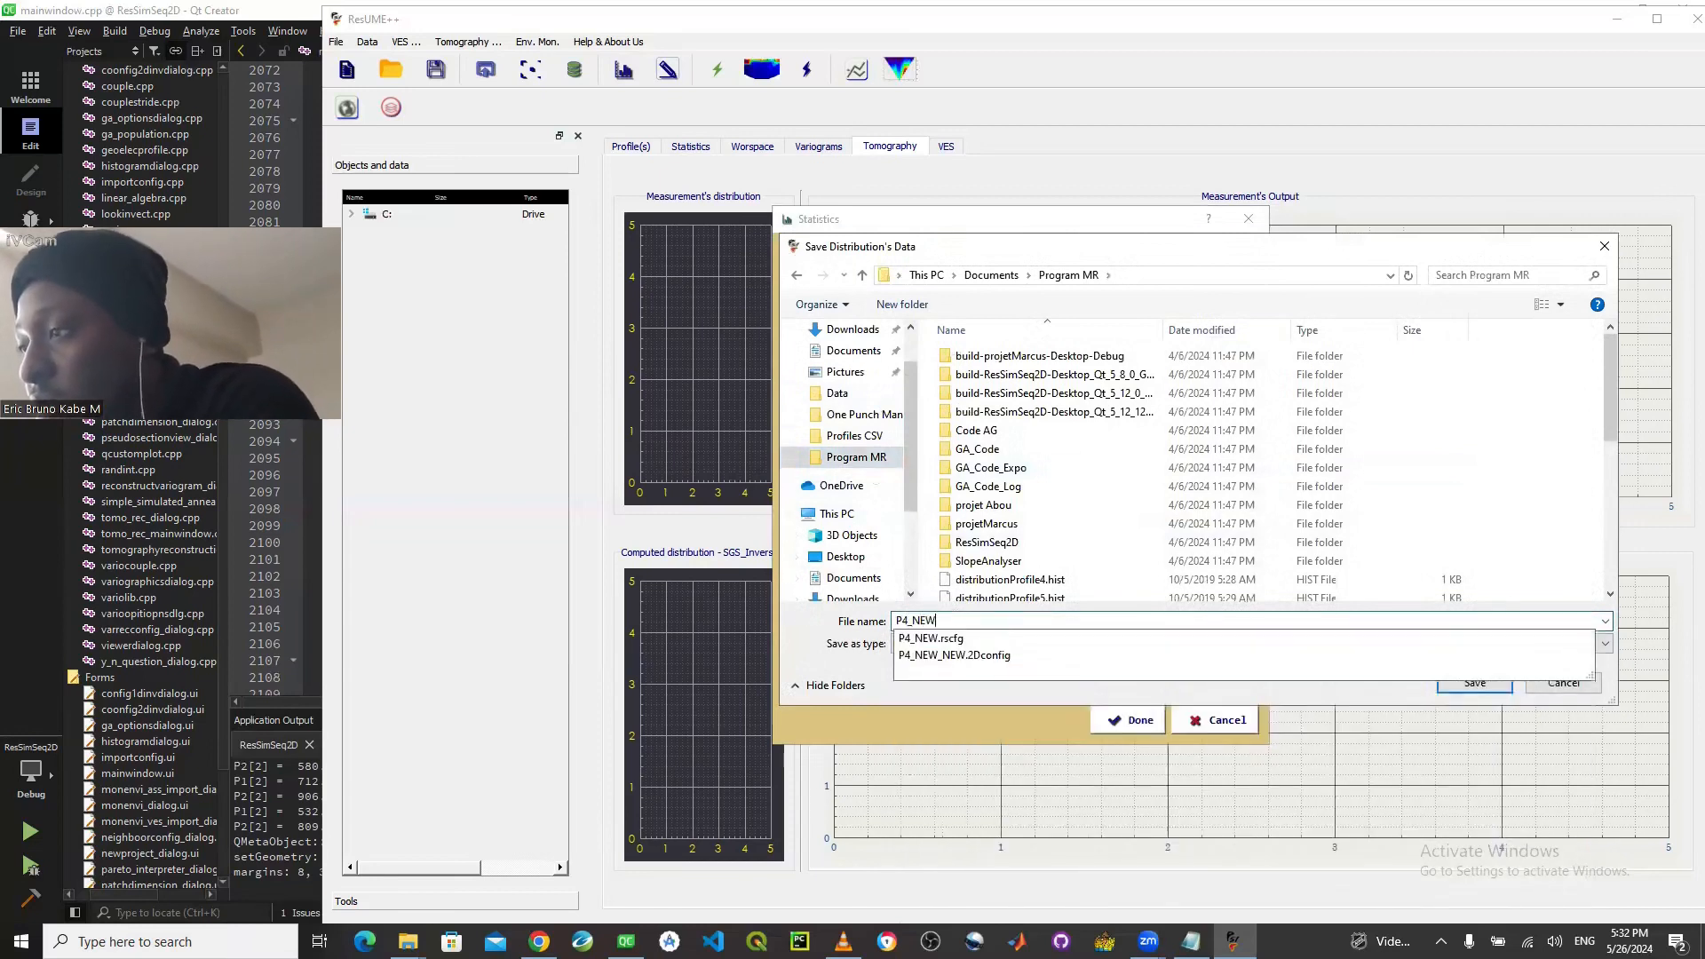
type("_")
type("Hi")
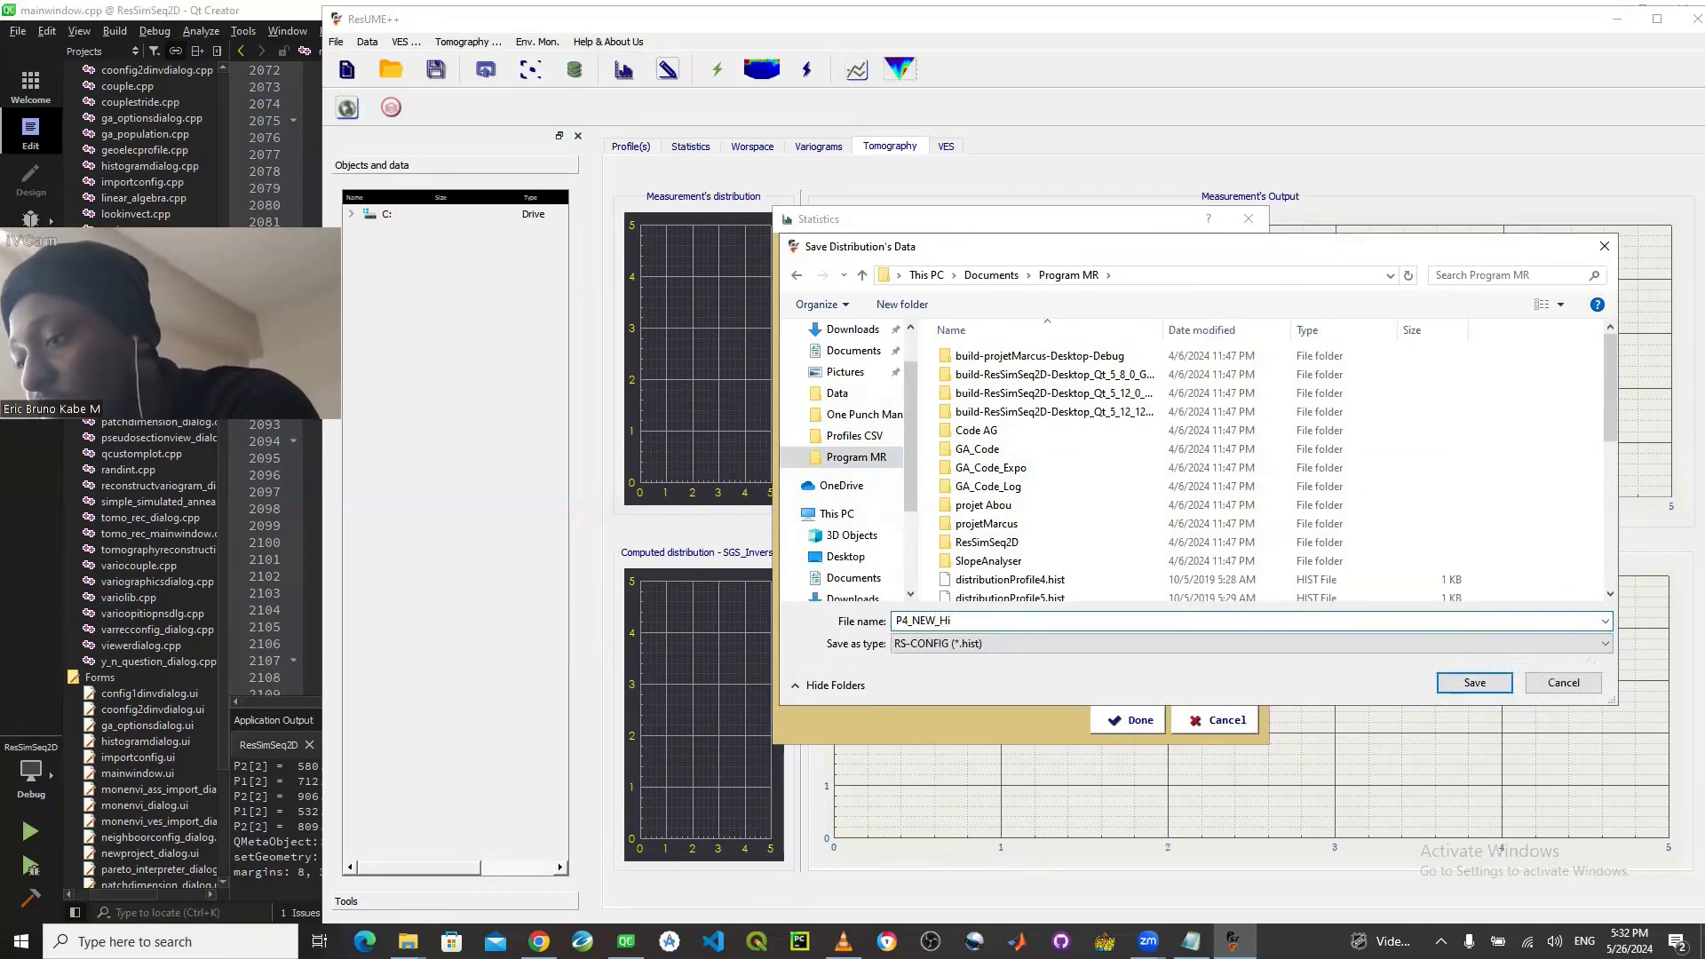
type("storogram")
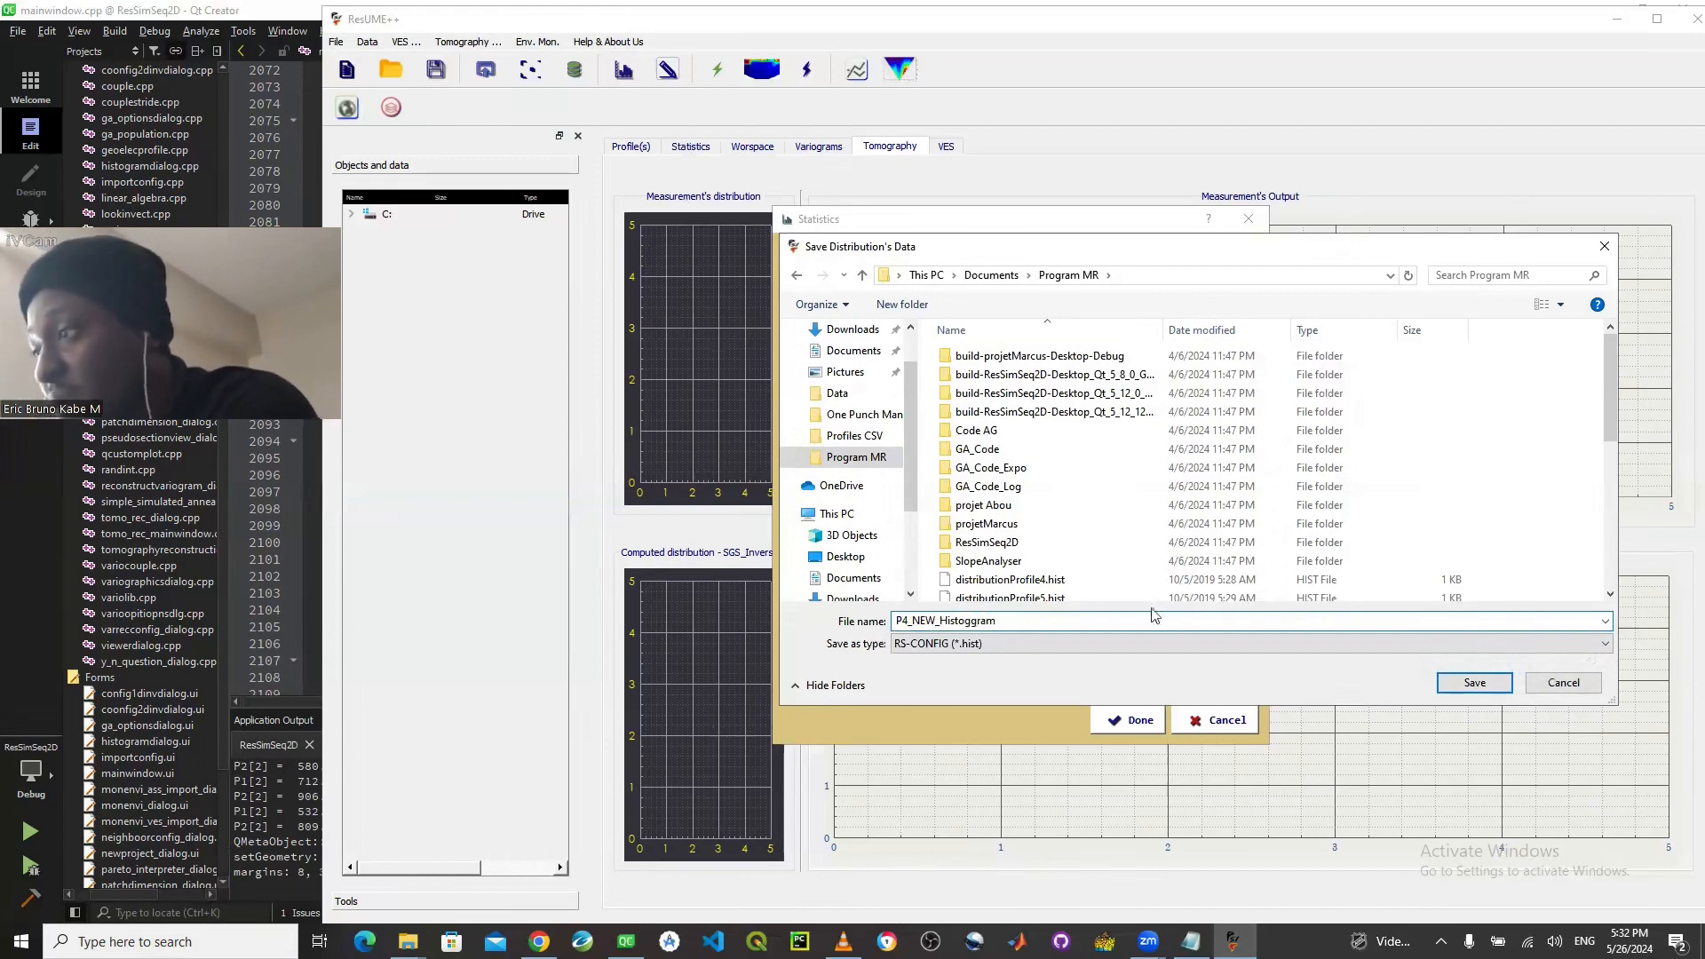
left_click(1457, 683)
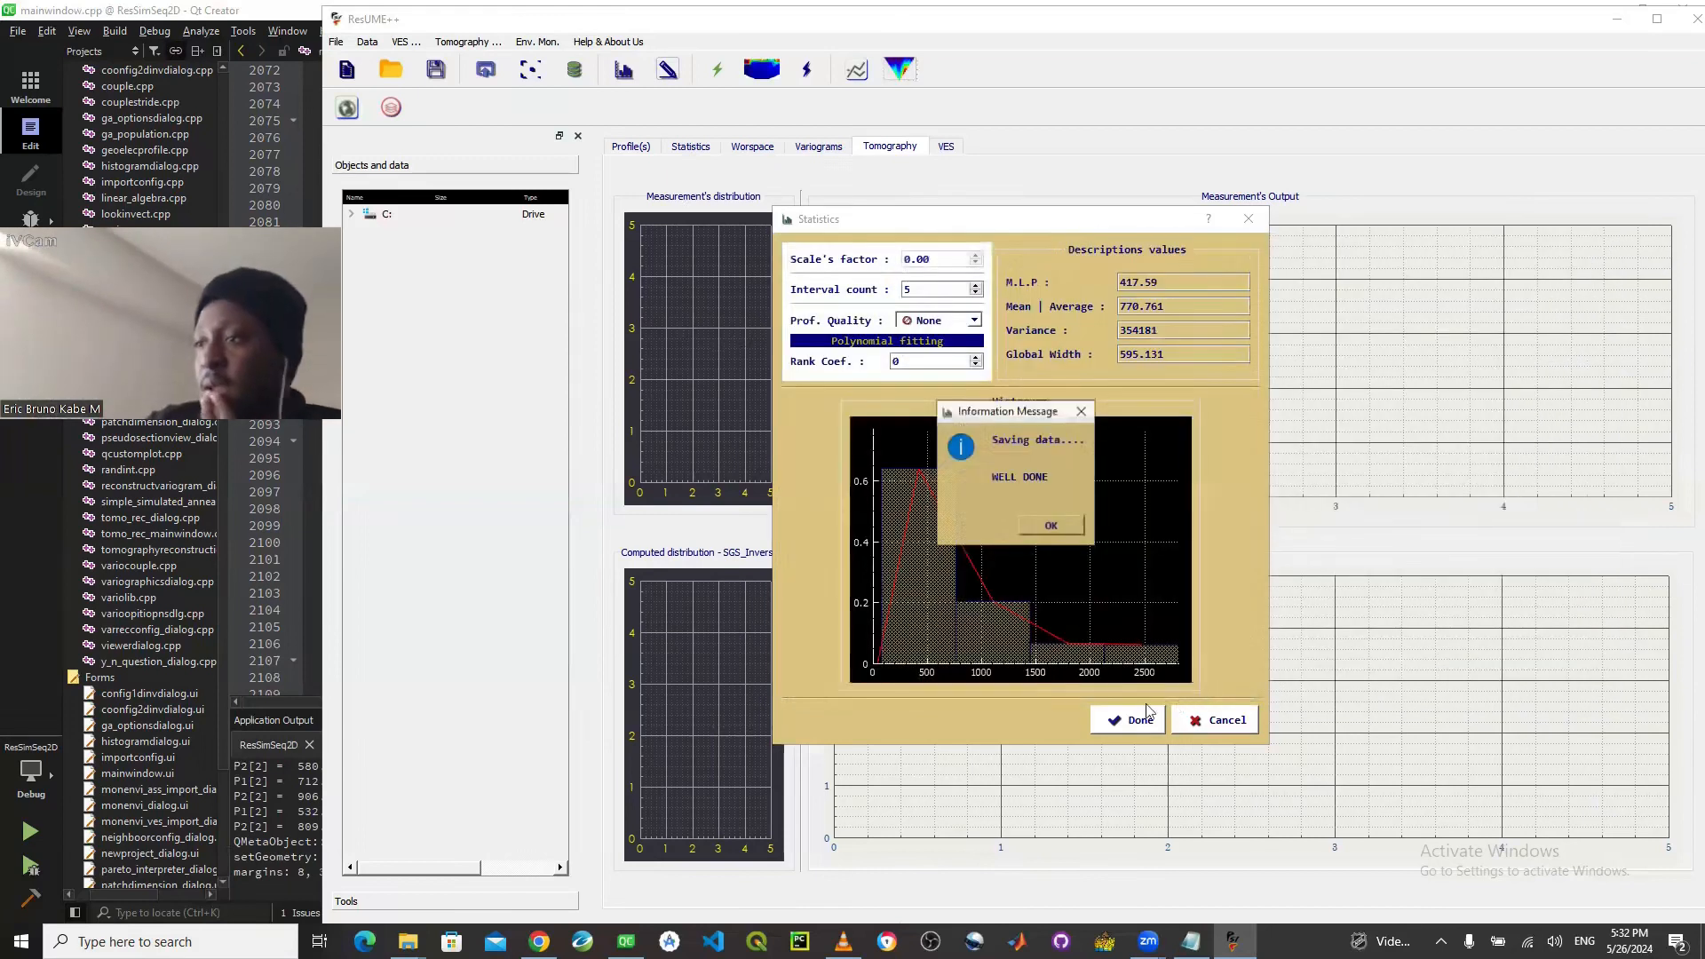
left_click(1052, 526)
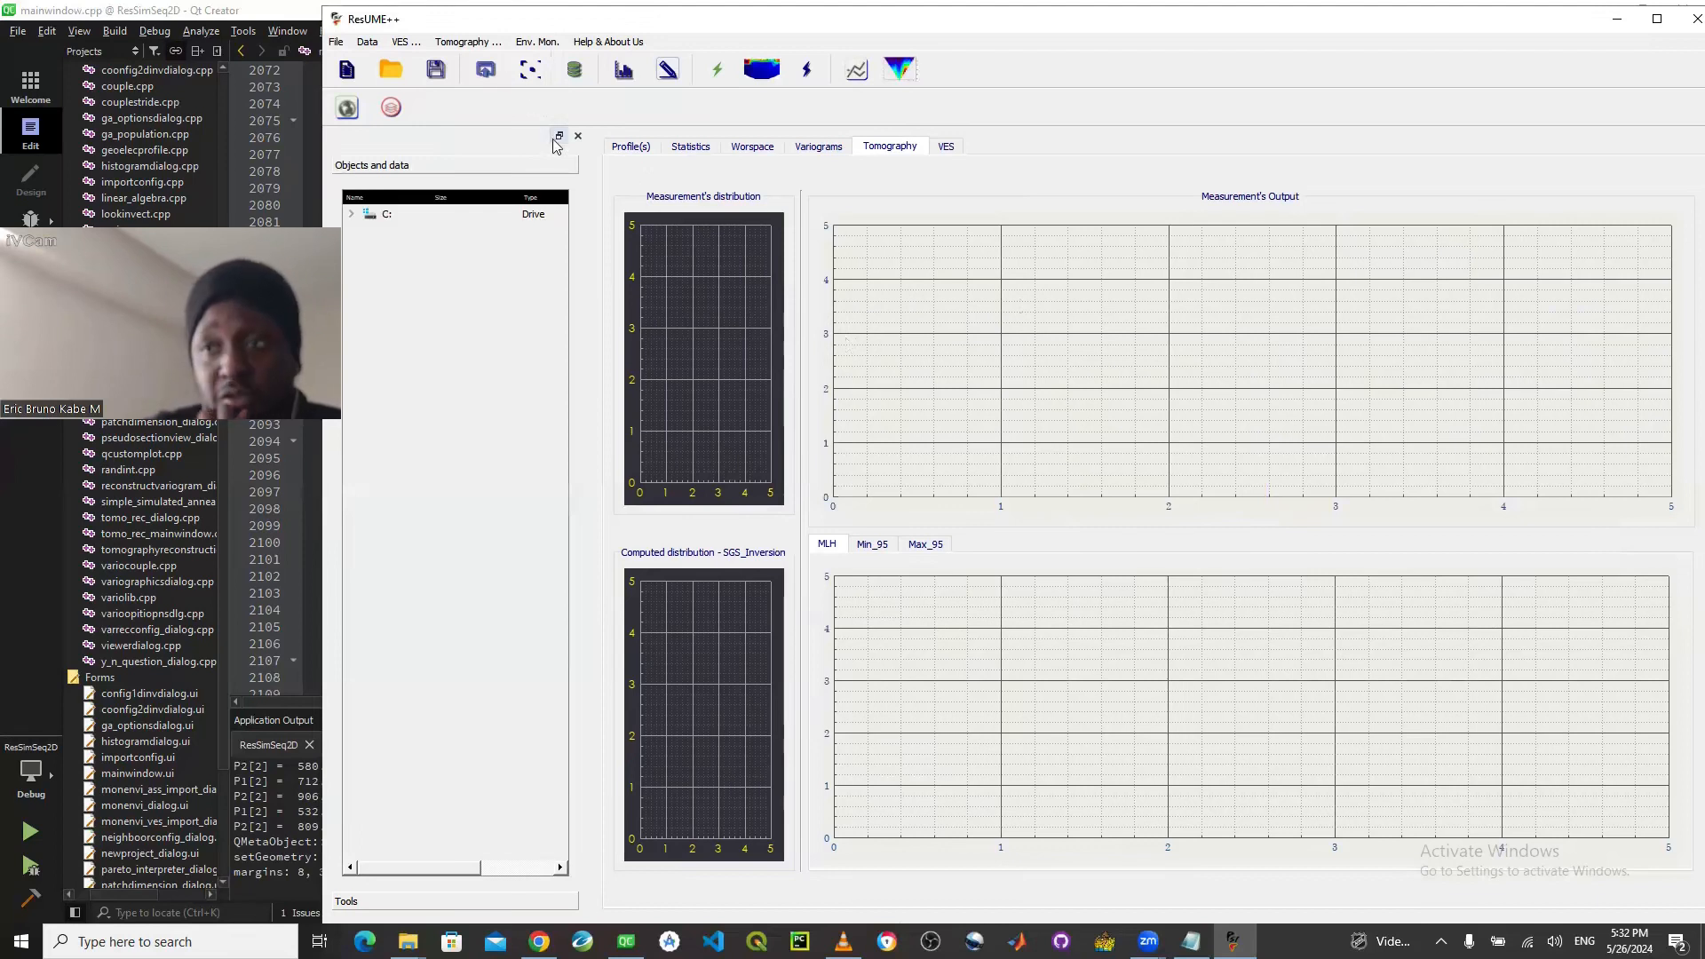
- Open the neighborhood configuration, choose the Circle shape and set the lag influence to 13.00
left_click(525, 80)
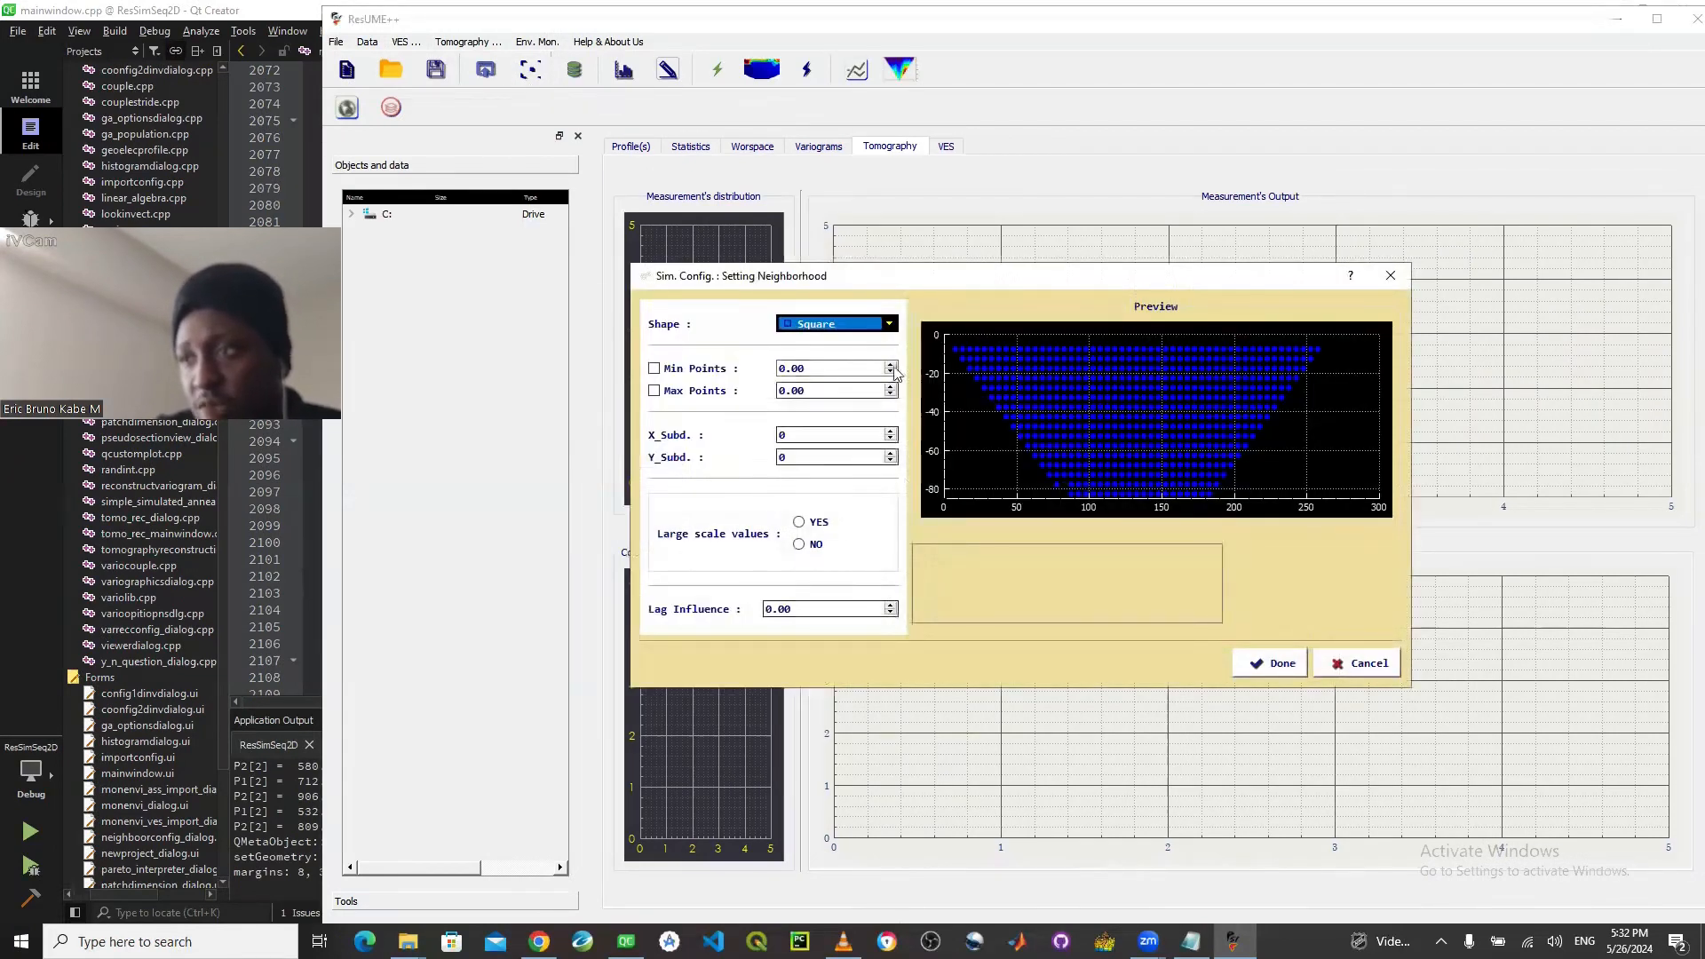
left_click(853, 323)
left_click(855, 353)
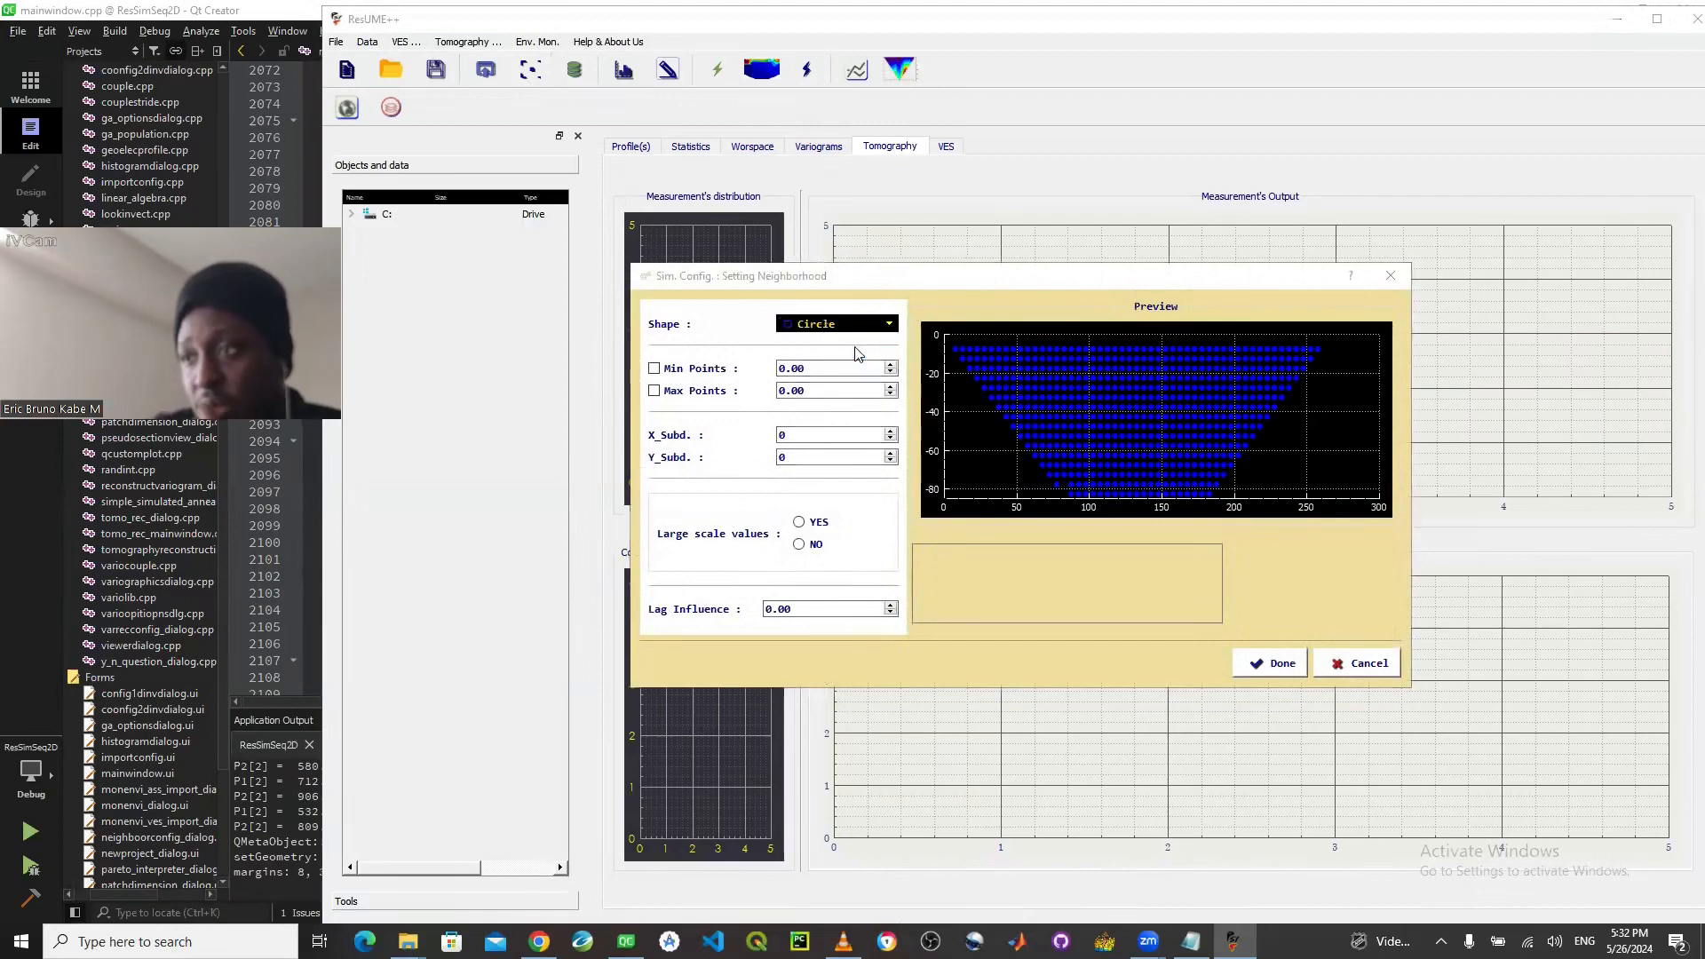
left_click(1061, 510)
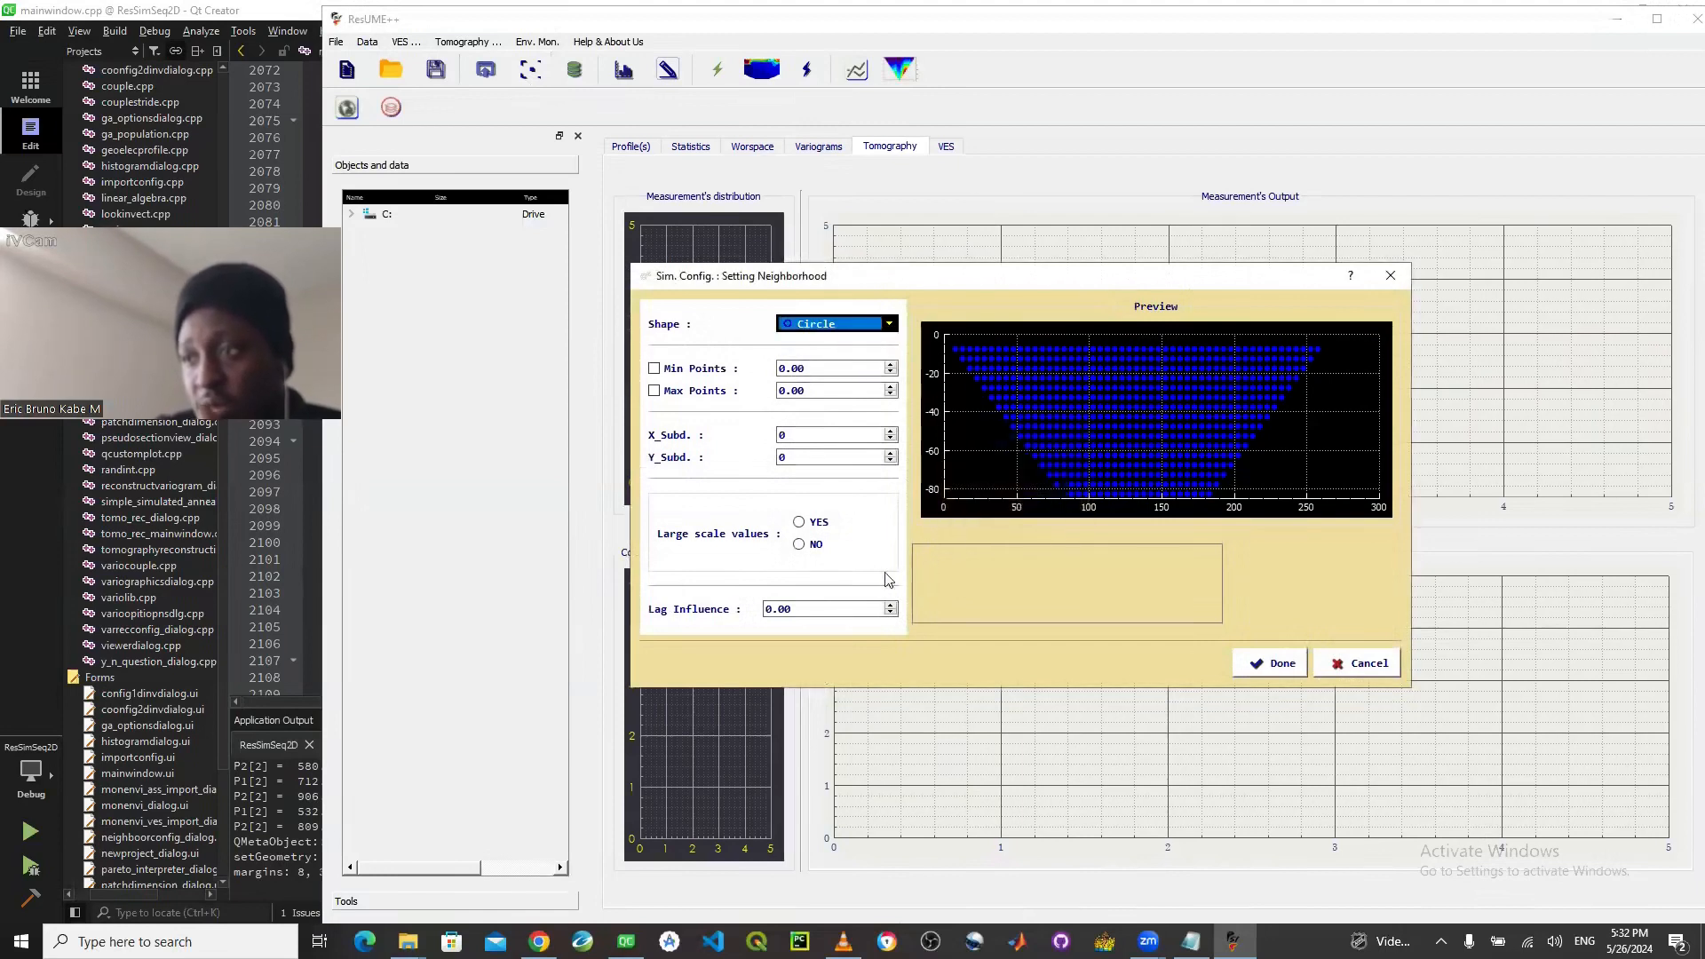
left_click(892, 608)
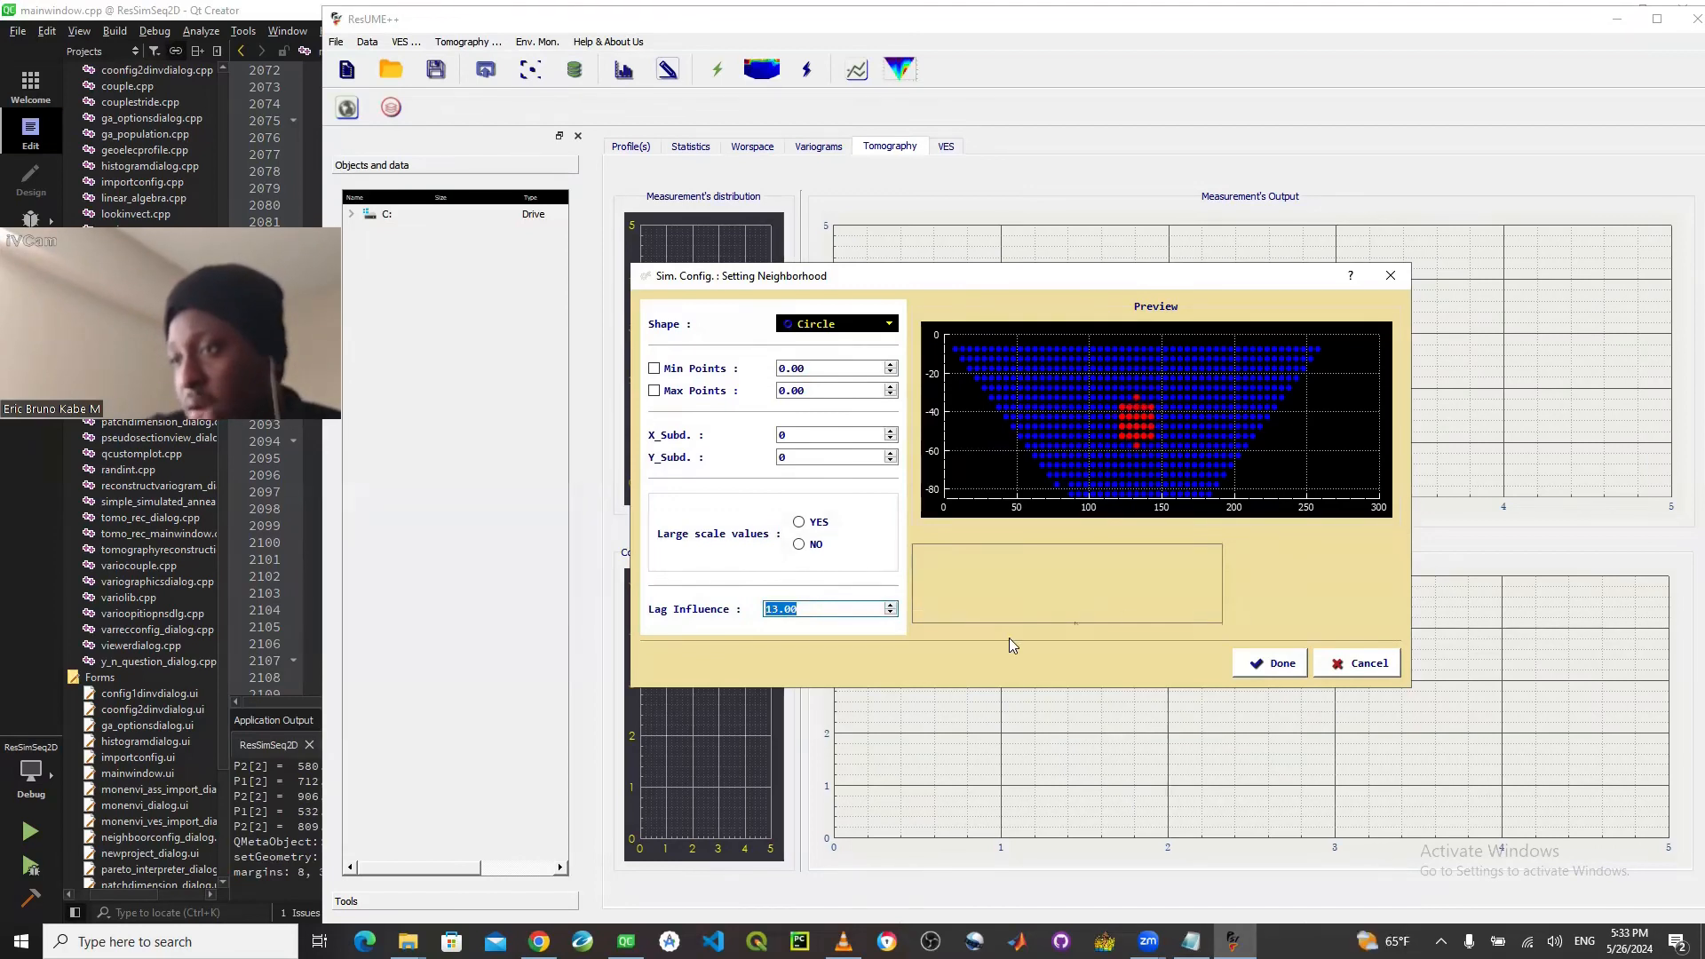
- Accept the neighborhood settings and save them as NBH_P4_NEW in the Program MR folder
left_click(1259, 665)
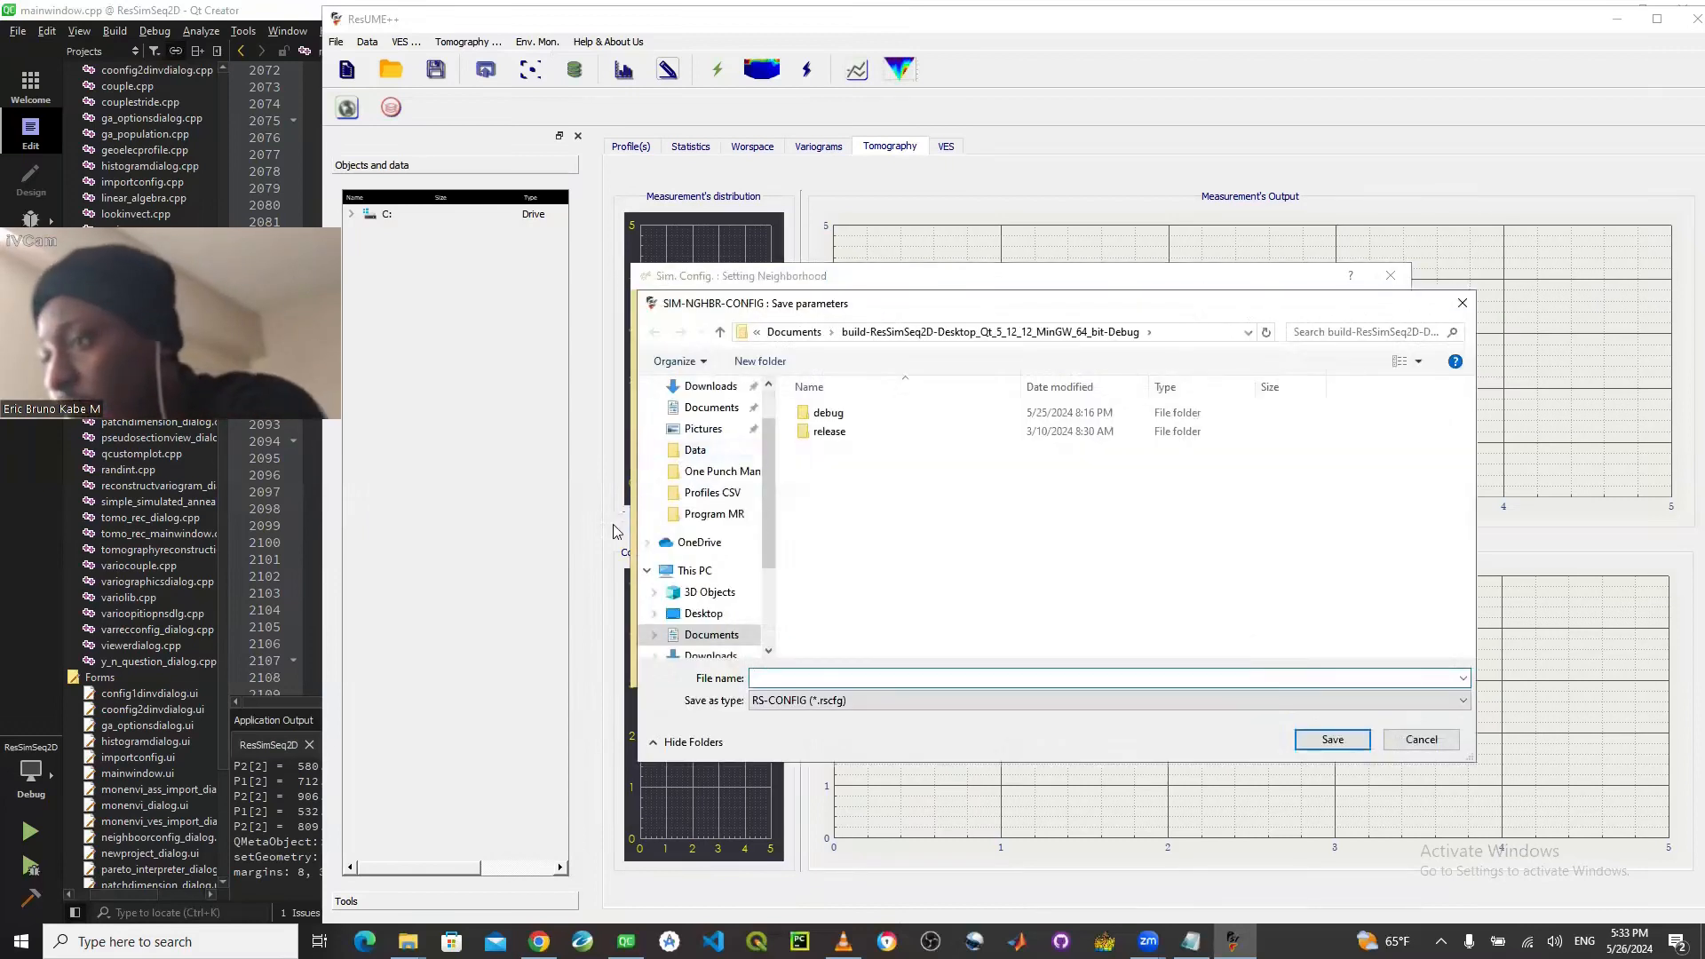
left_click(715, 514)
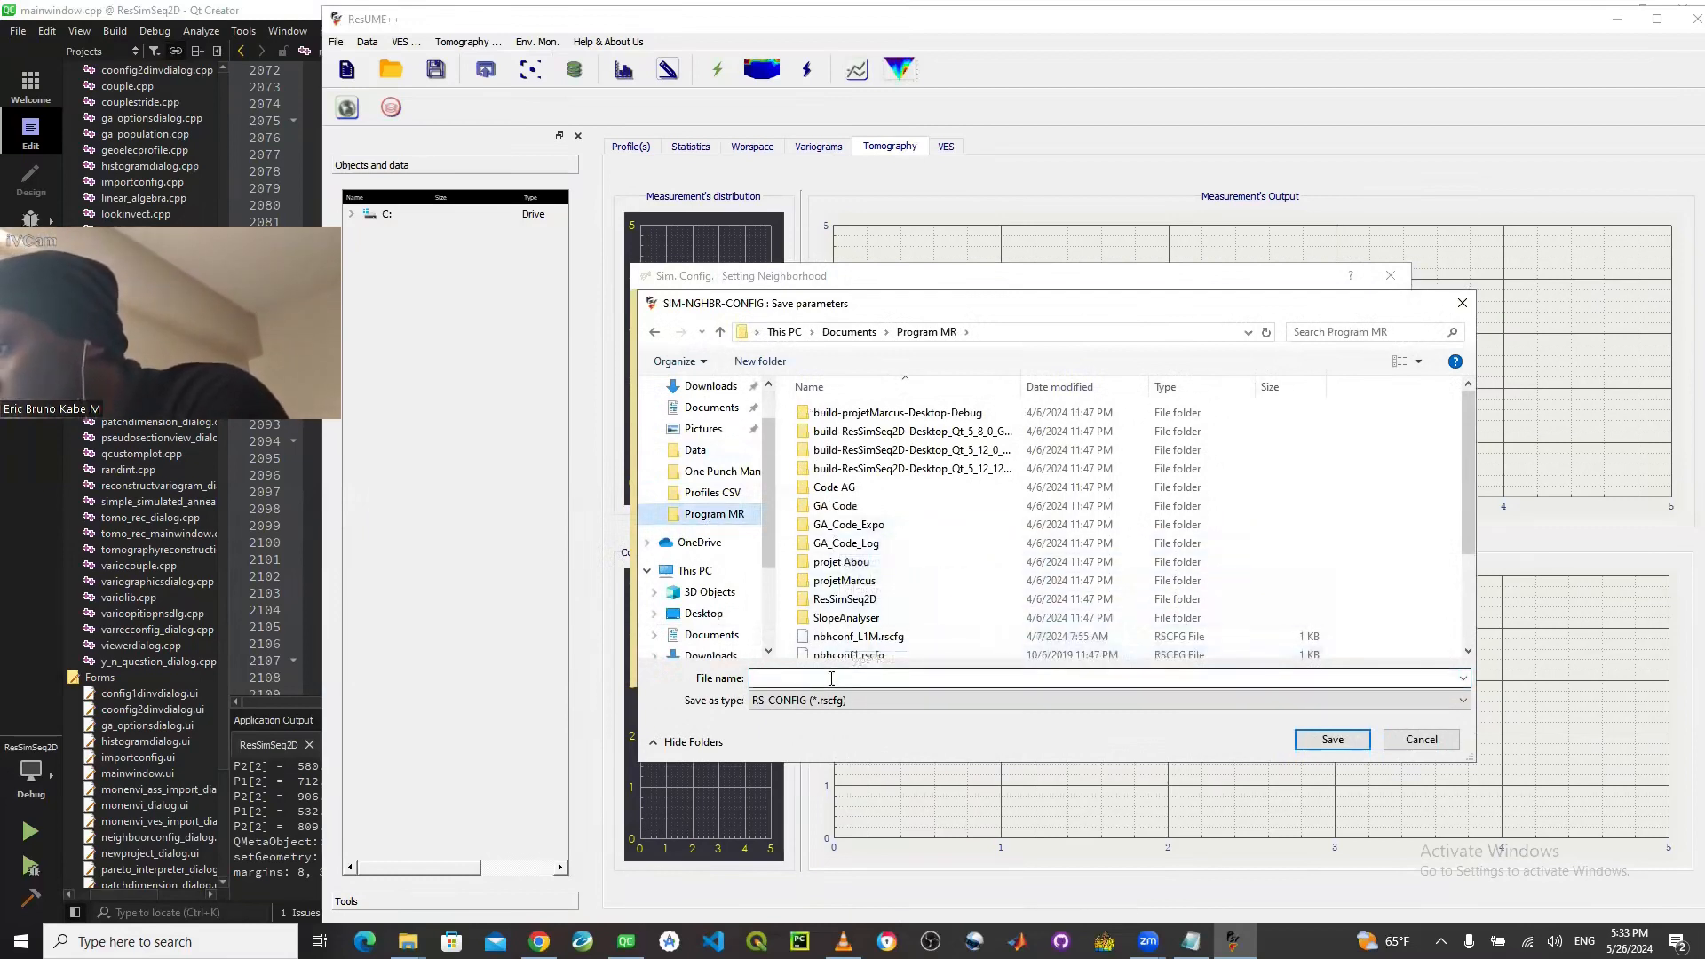
key("n")
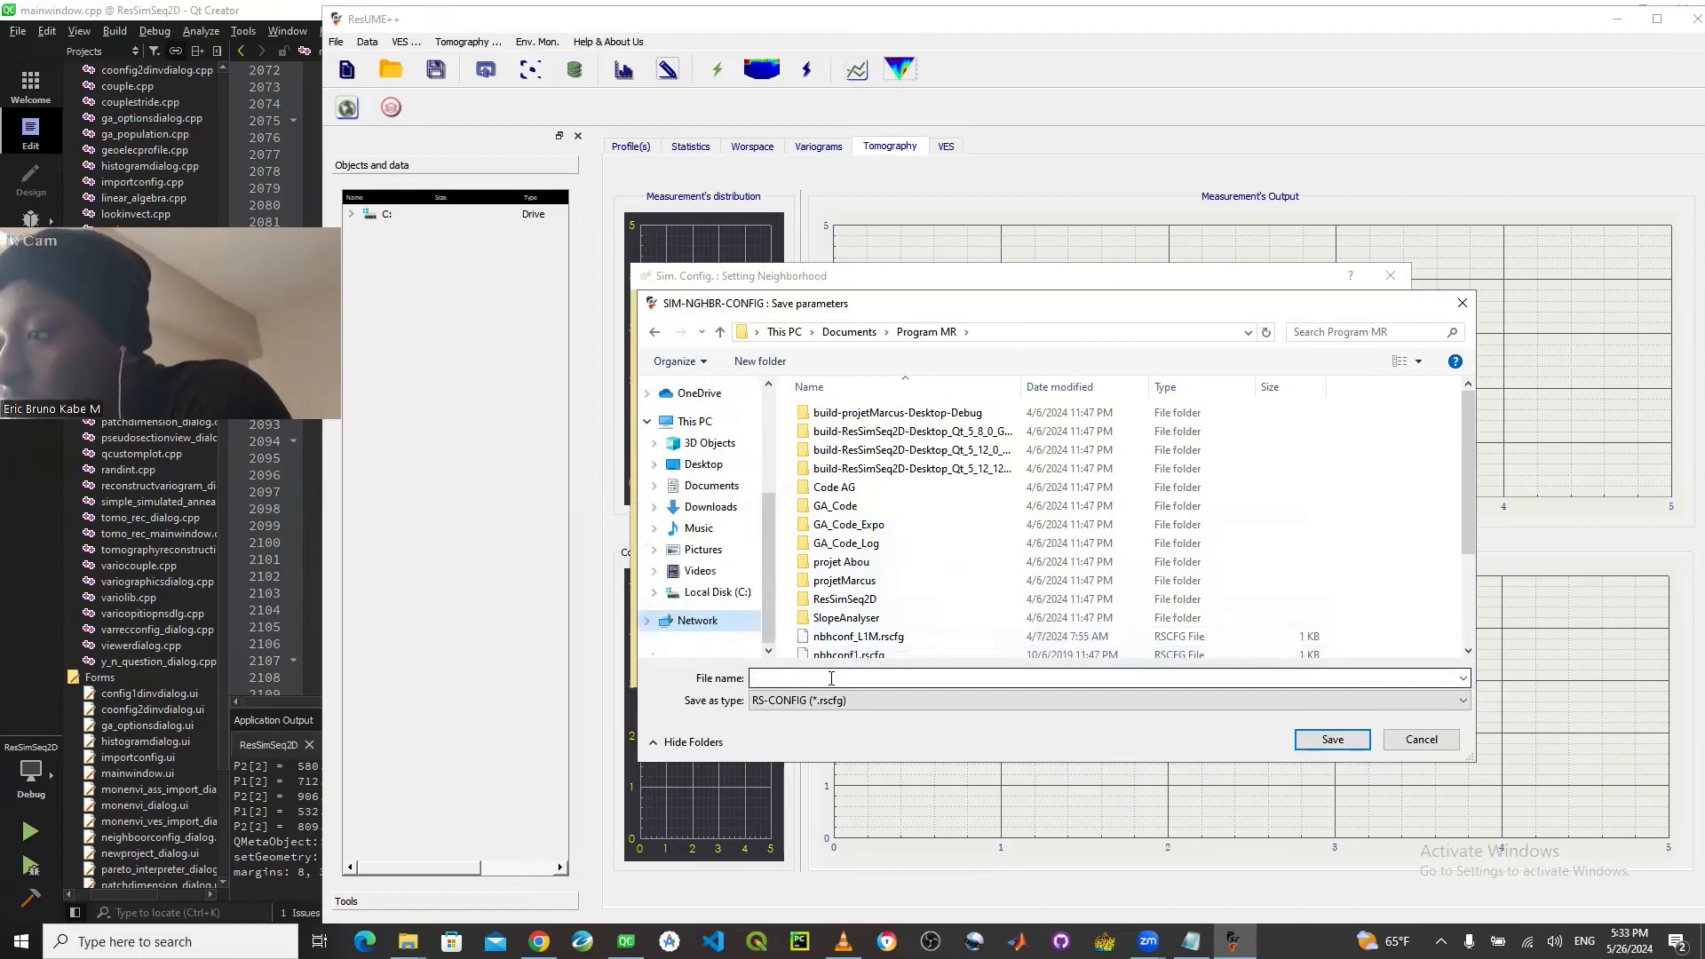
left_click(832, 678)
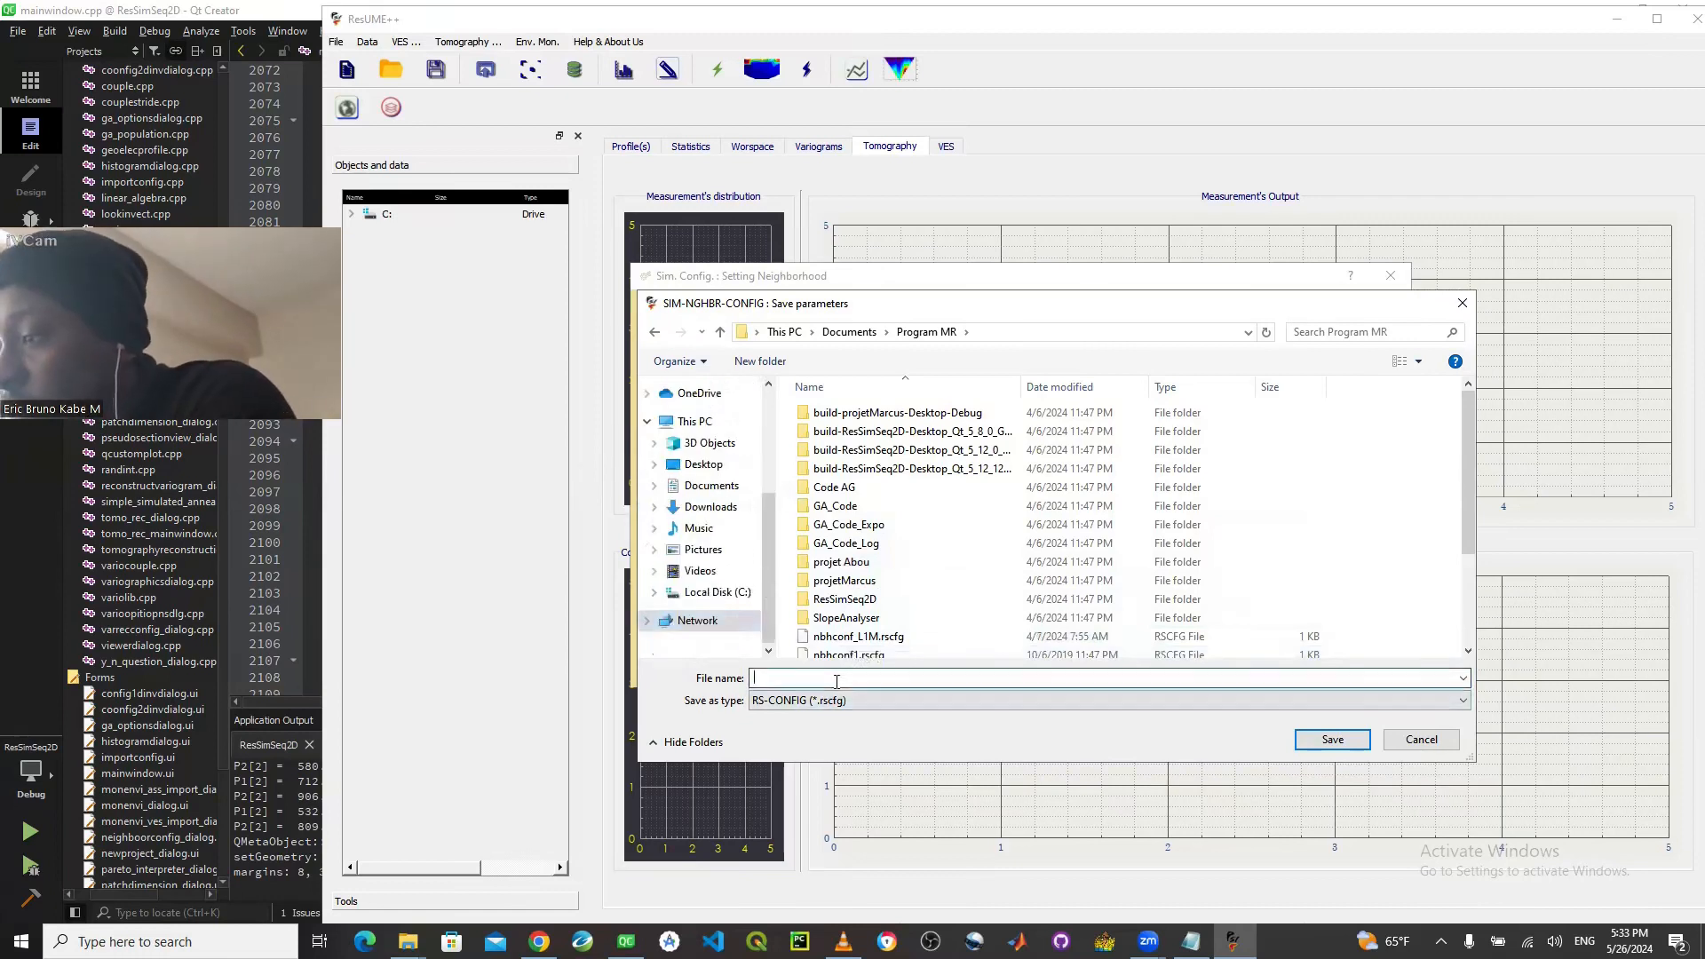
type("NBH")
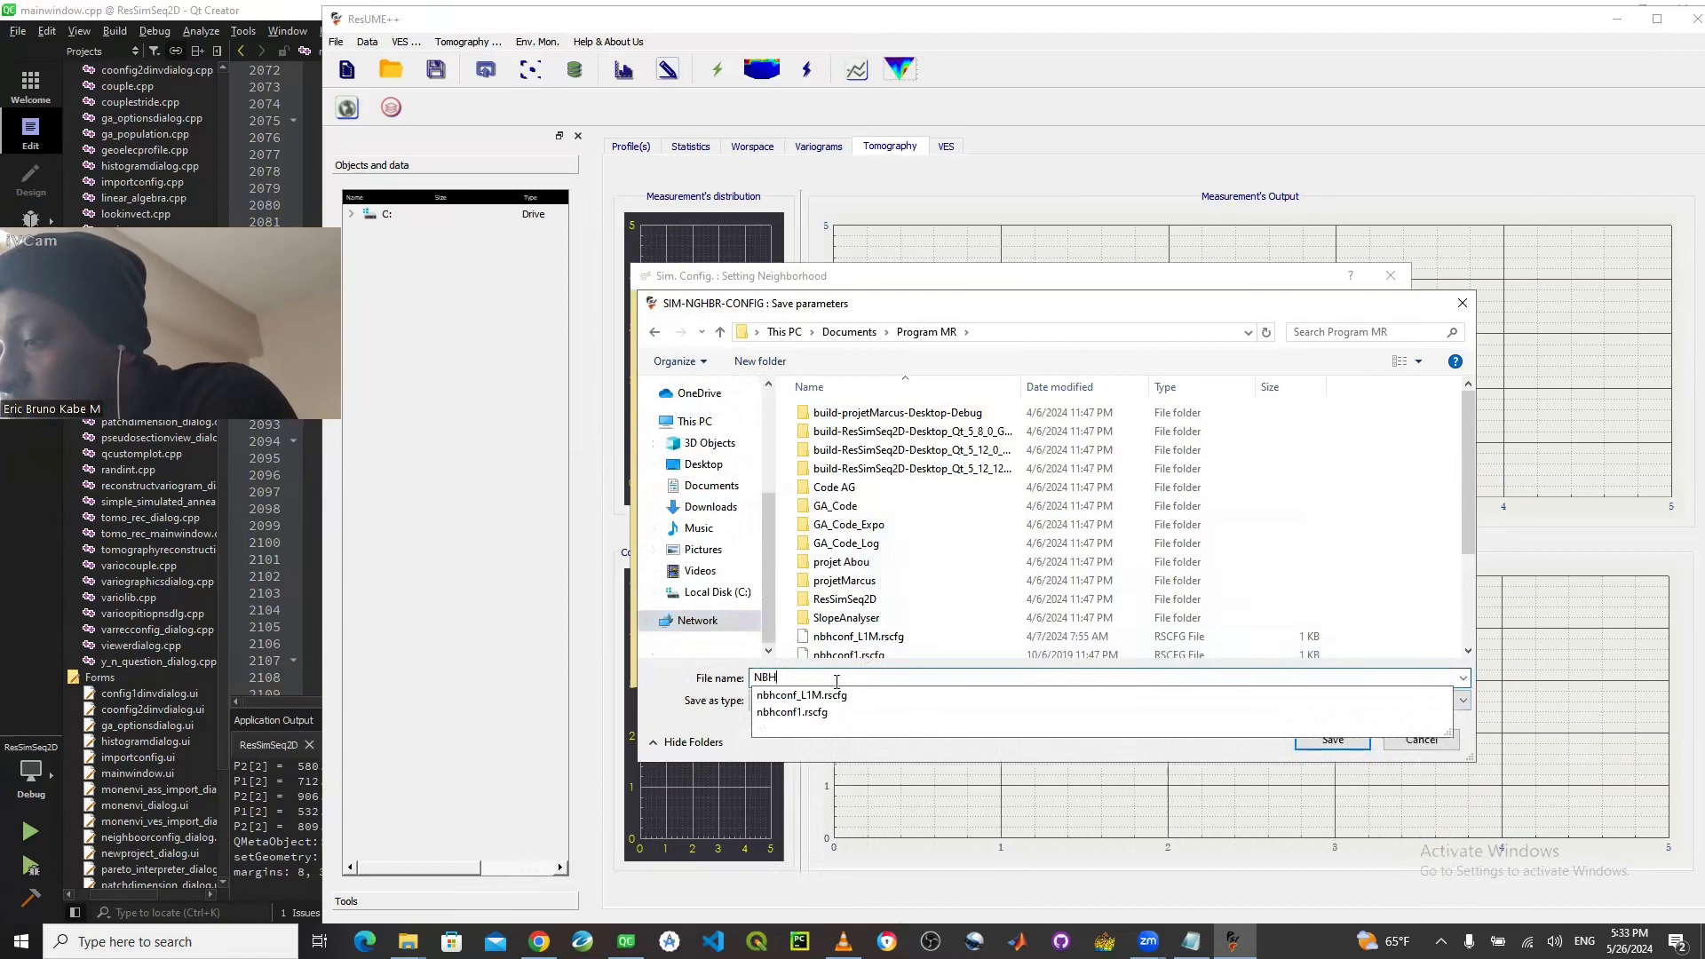
type("_P4_NEW")
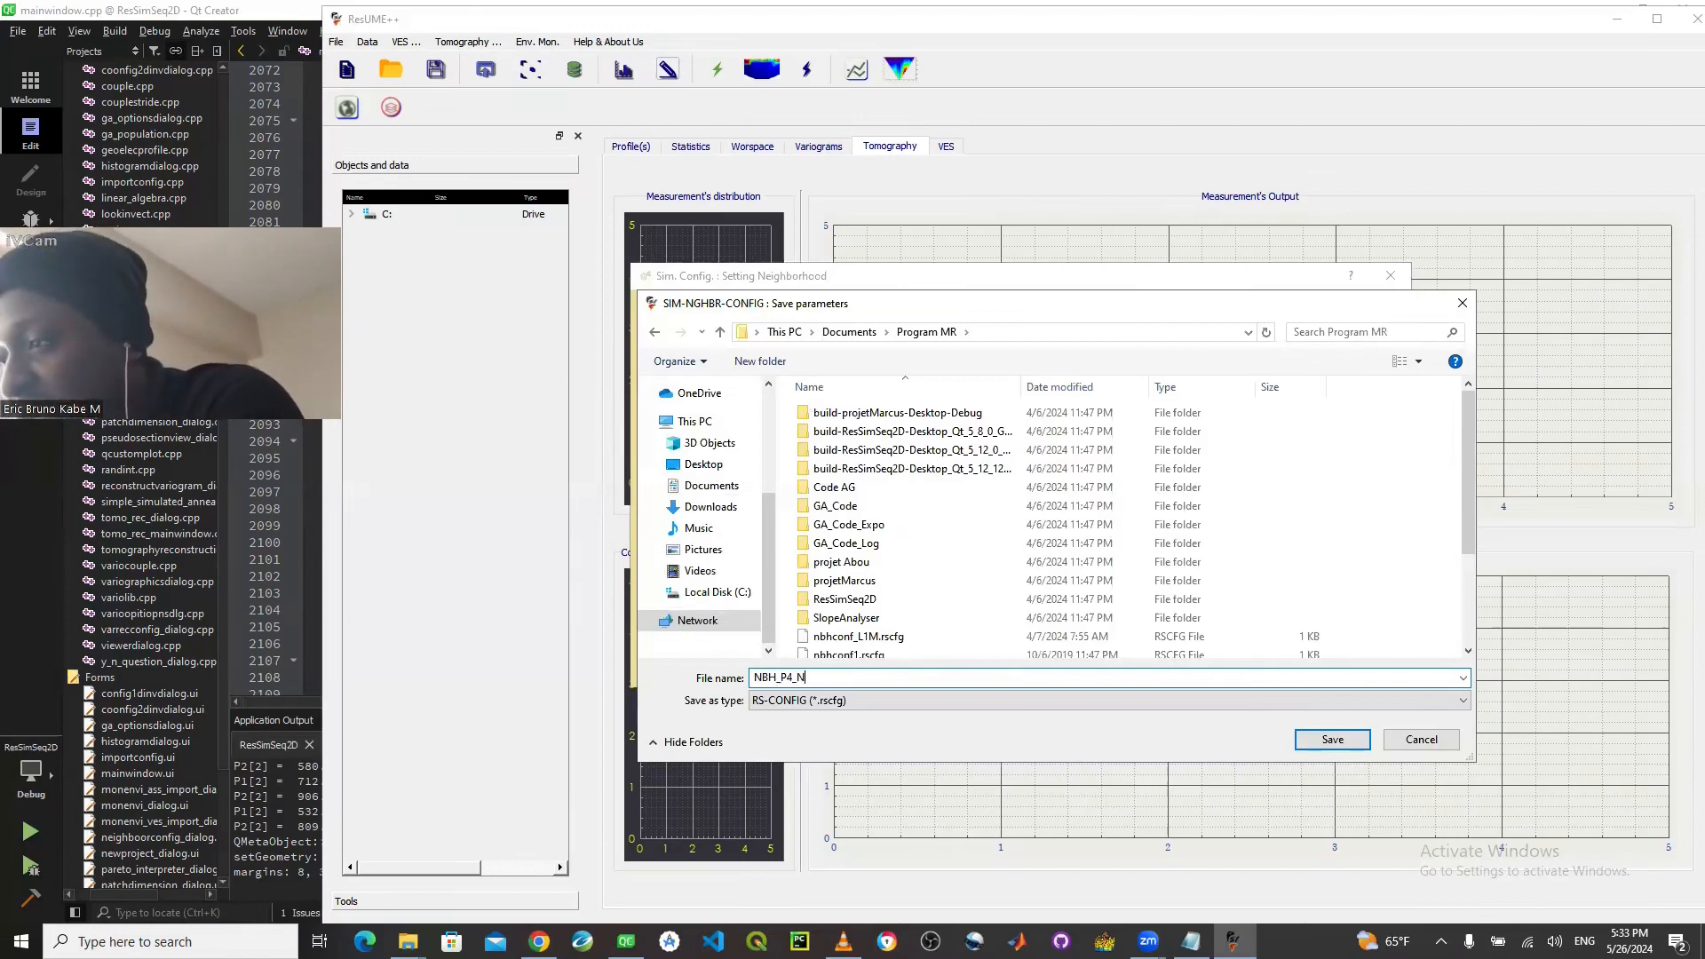
left_click(1319, 742)
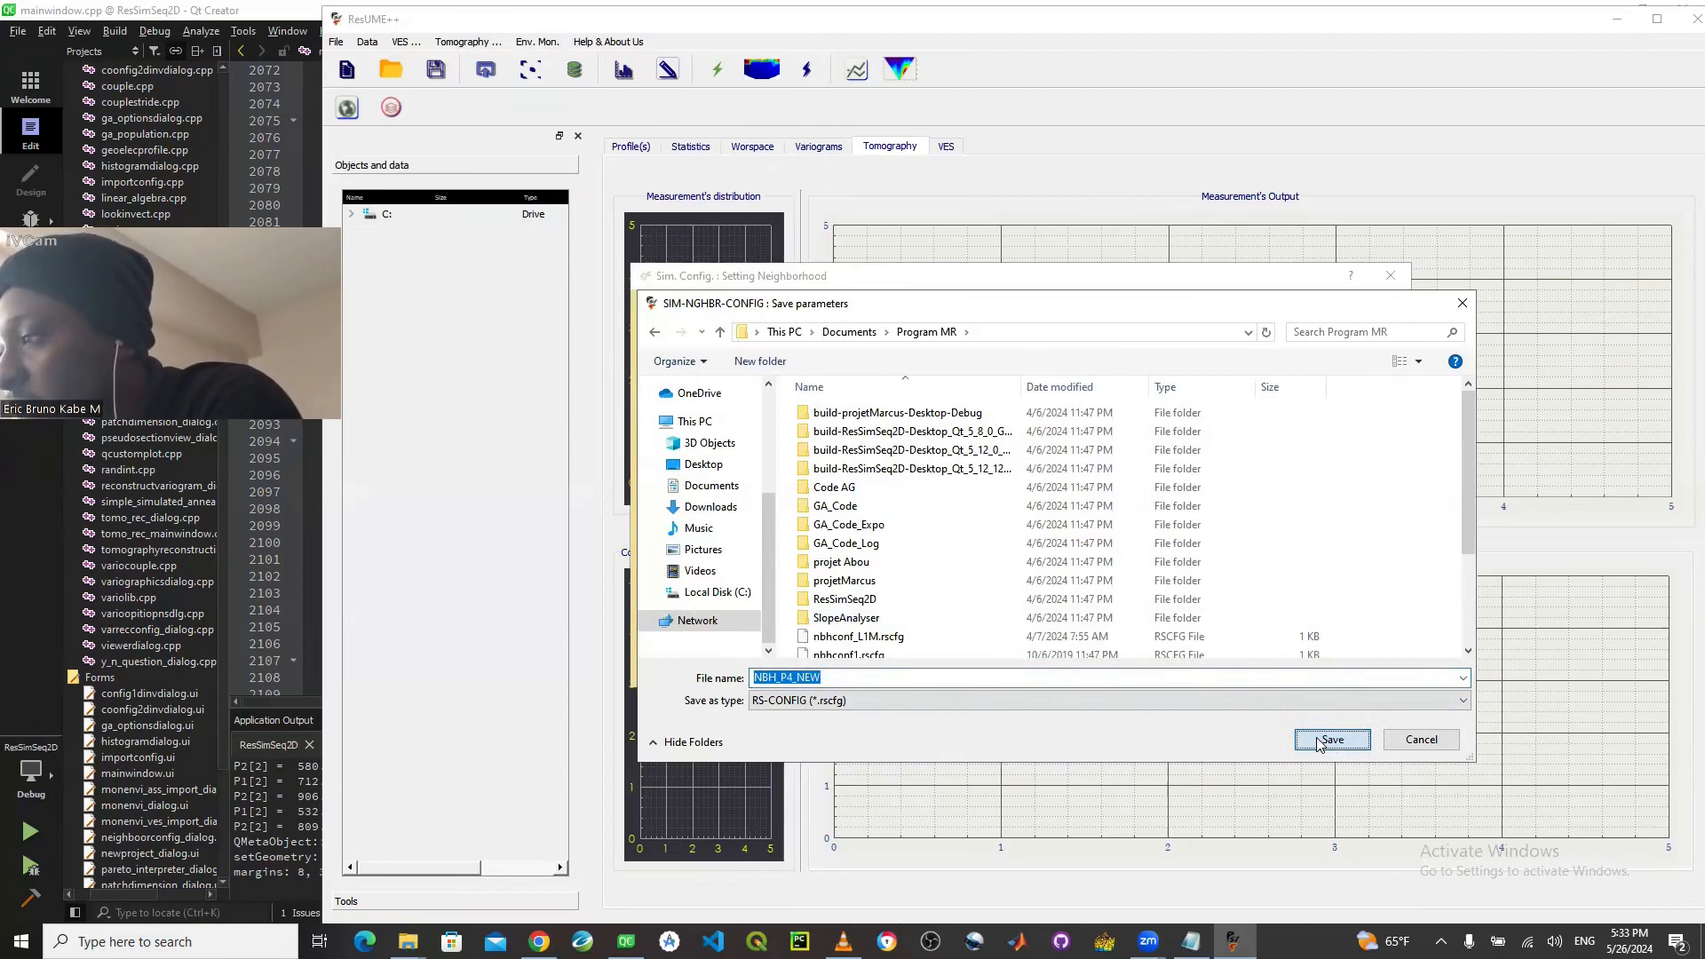
left_click(1319, 742)
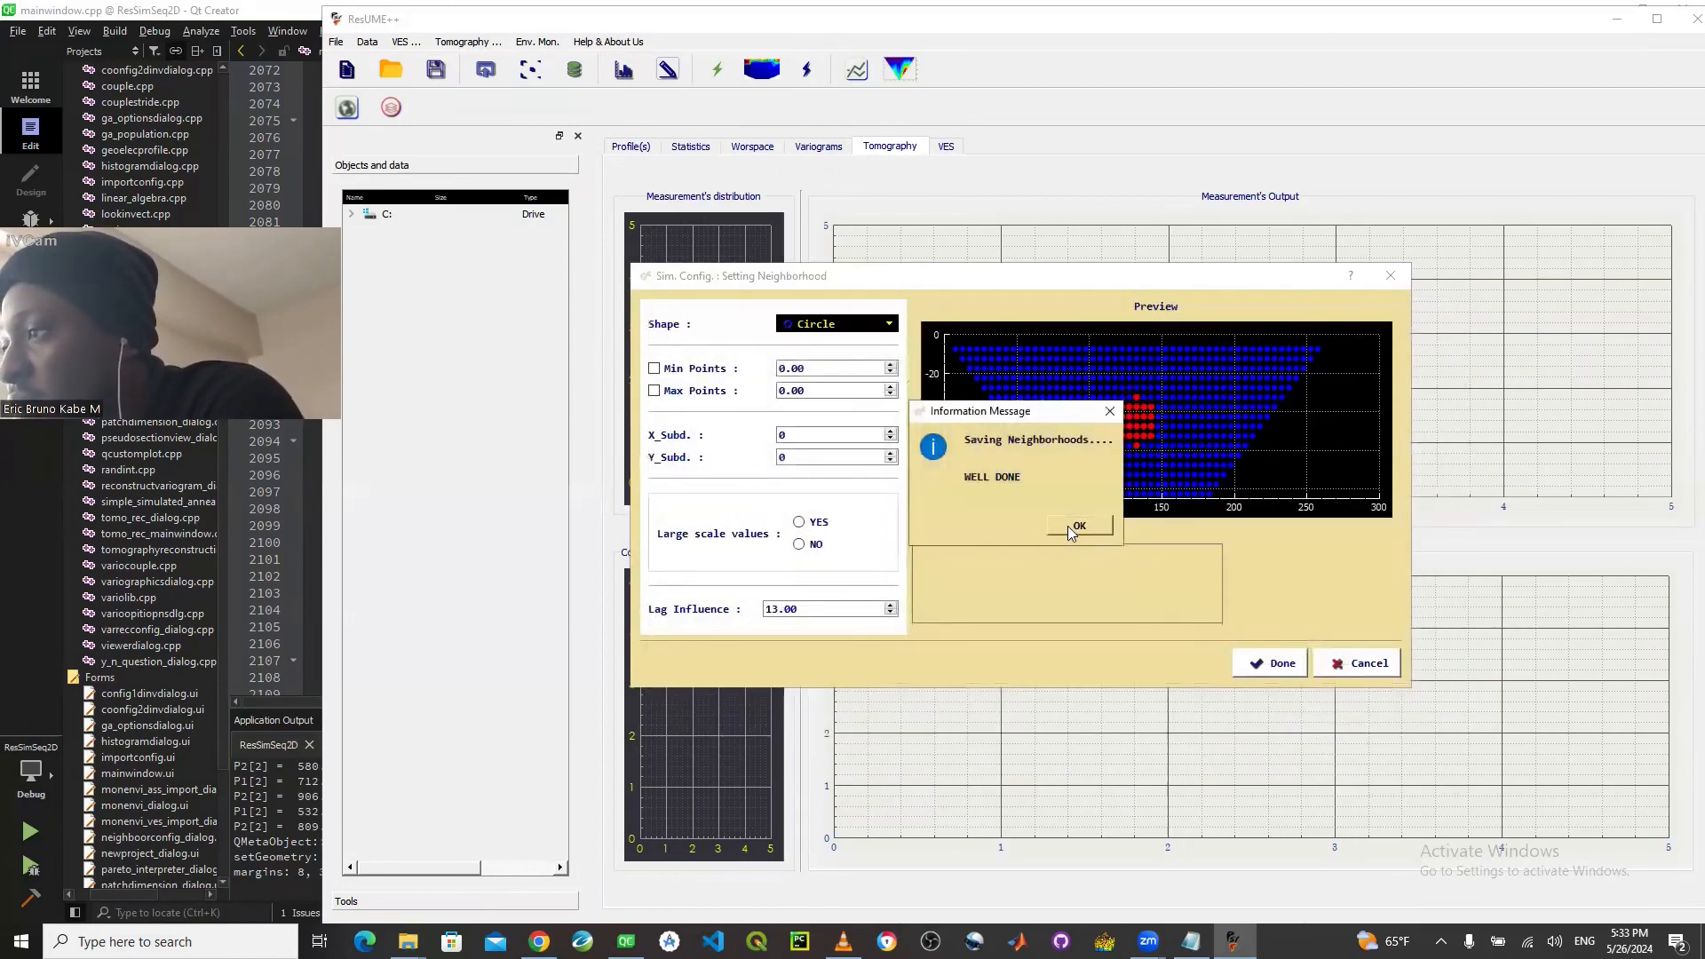
left_click(1076, 525)
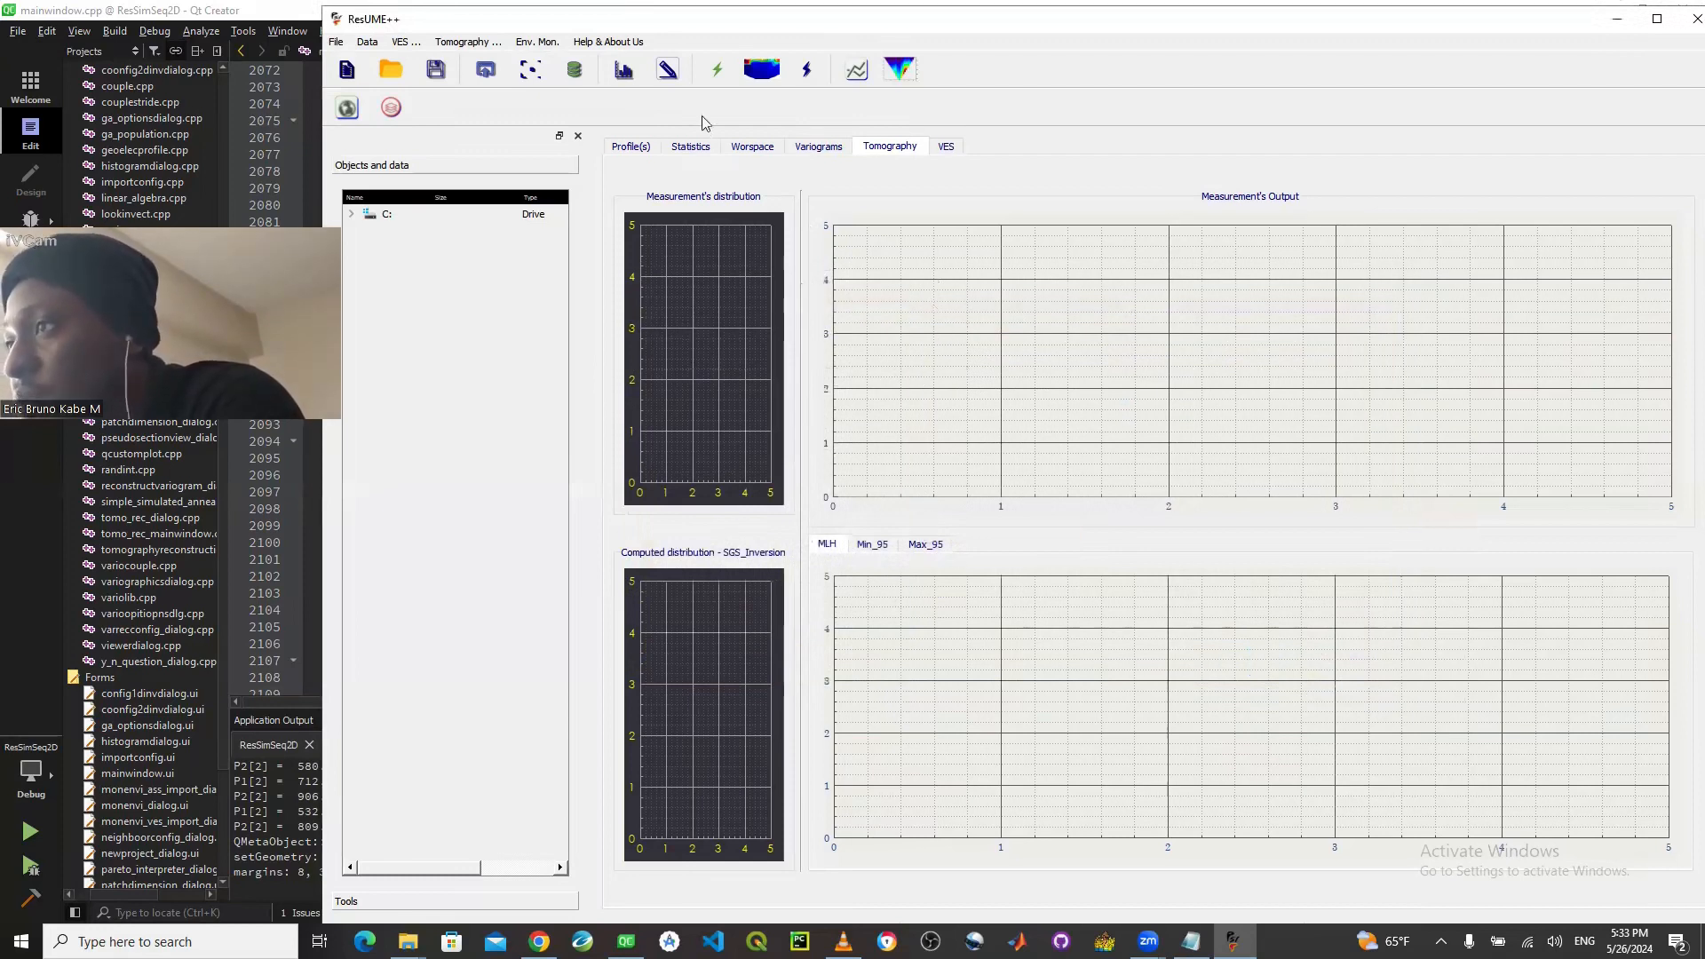
- Start the 2D tomography inversion and load the distribution data P4_NEW_Histoggram.hist from the Program MR folder
left_click(717, 70)
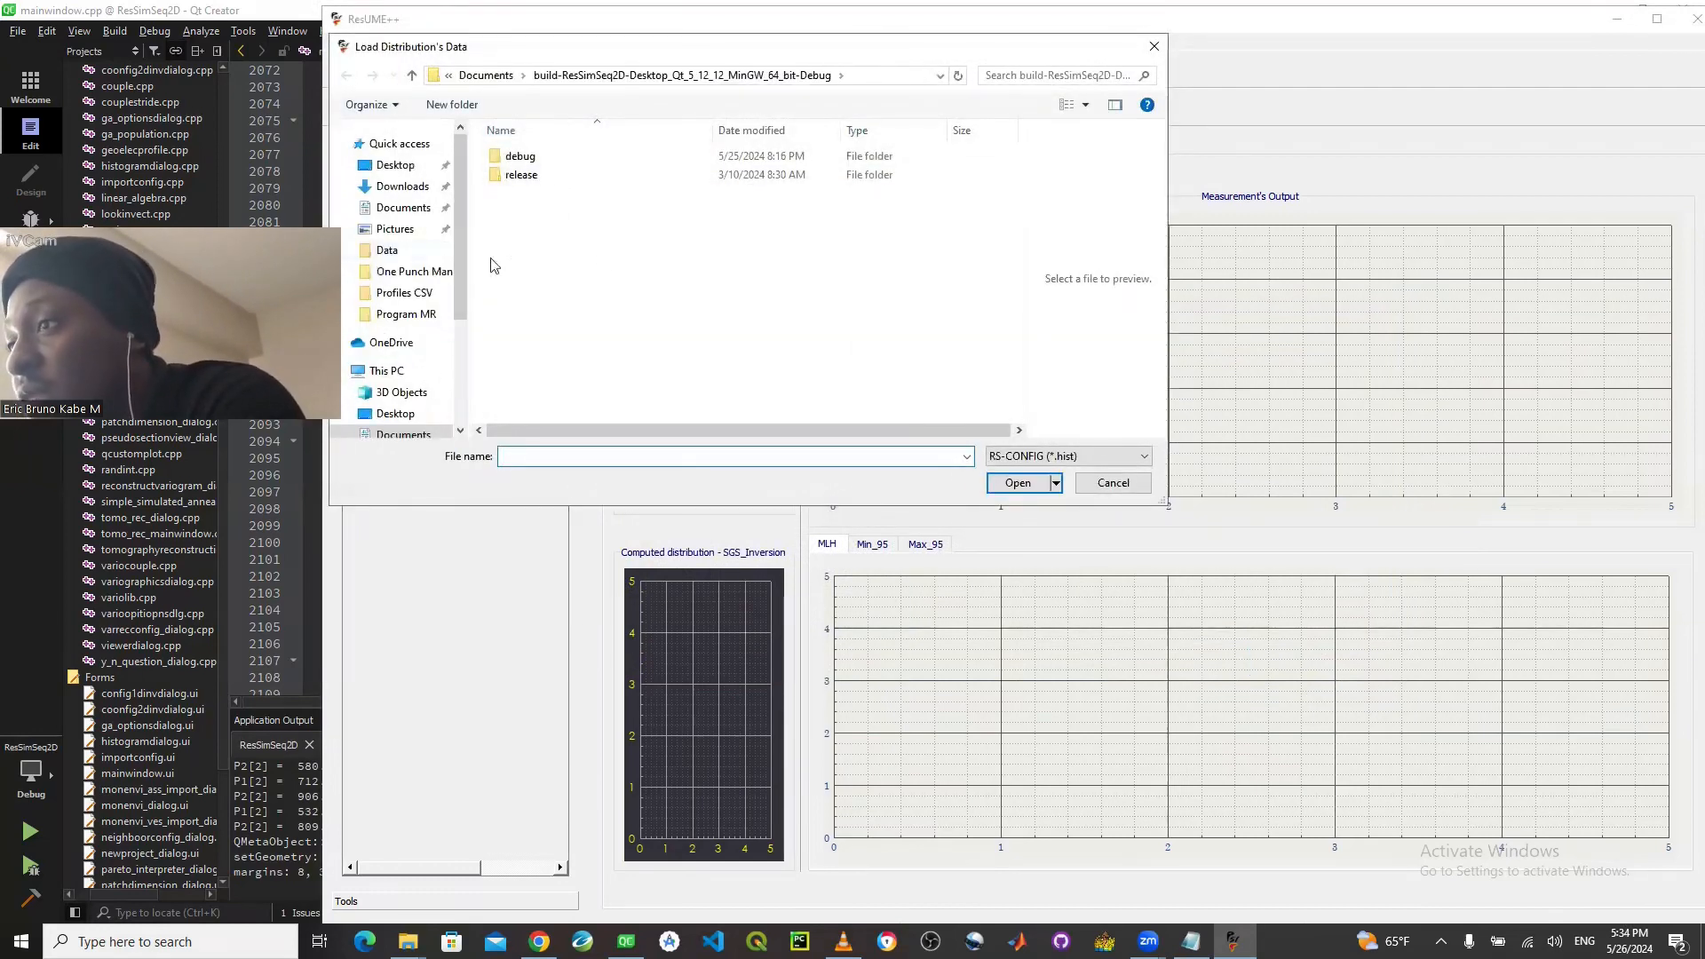
left_click(405, 314)
scroll(556, 391, "down", 8)
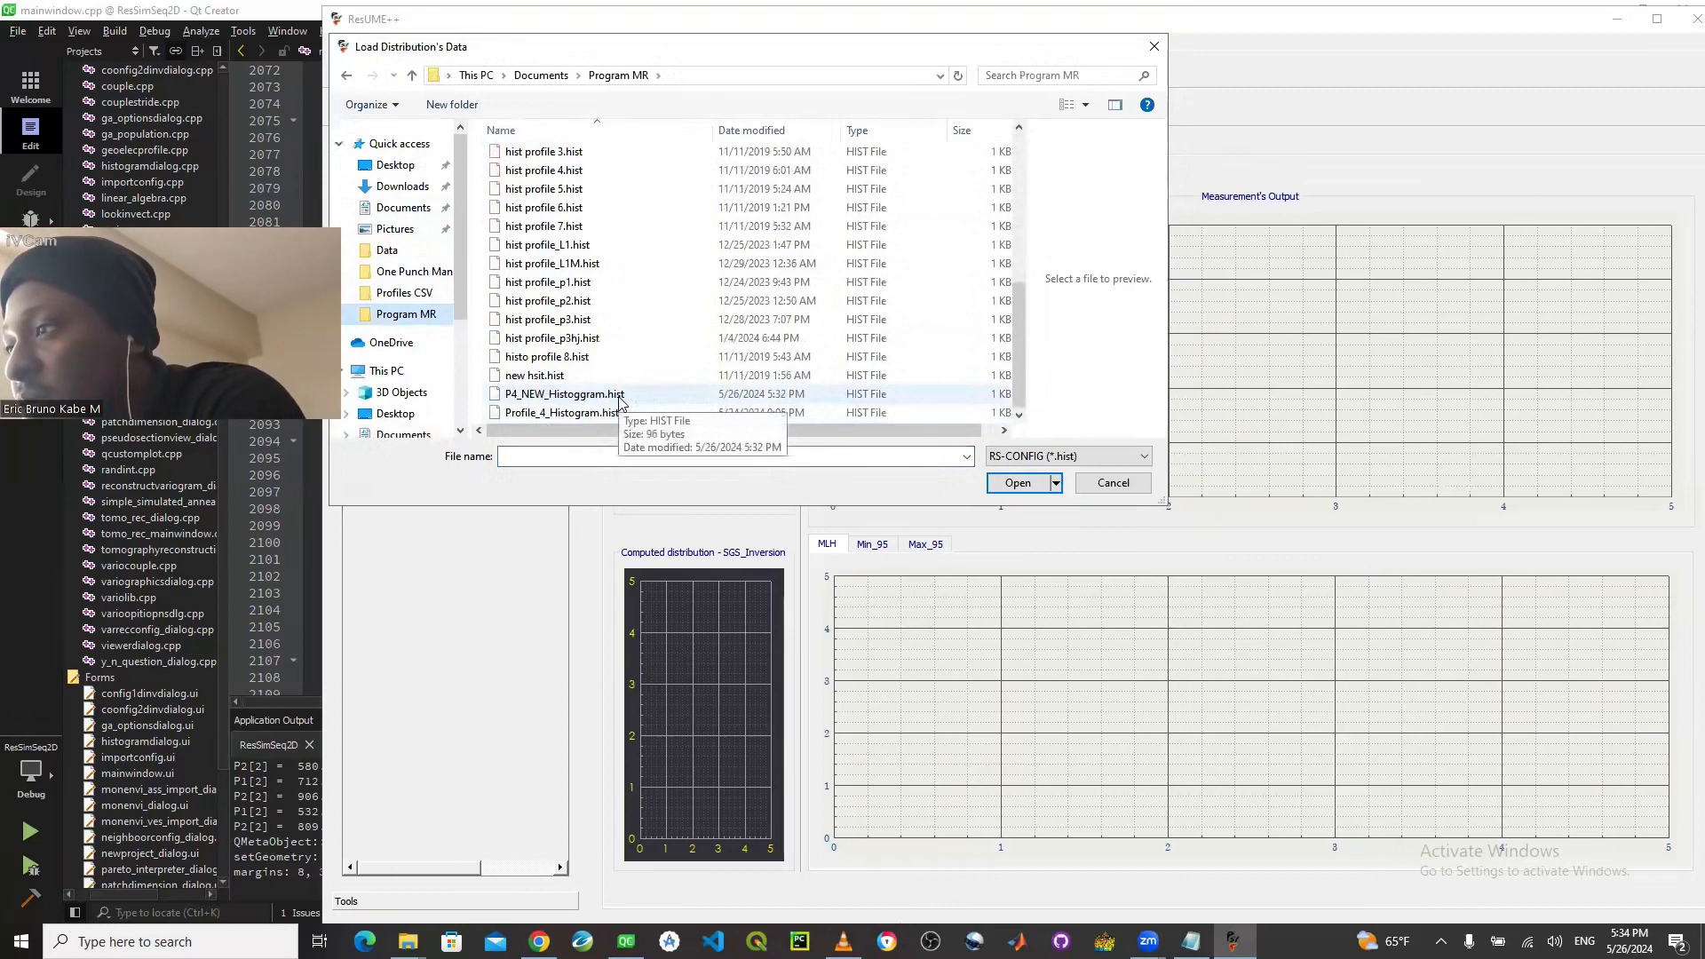
left_click(548, 394)
left_click(1002, 487)
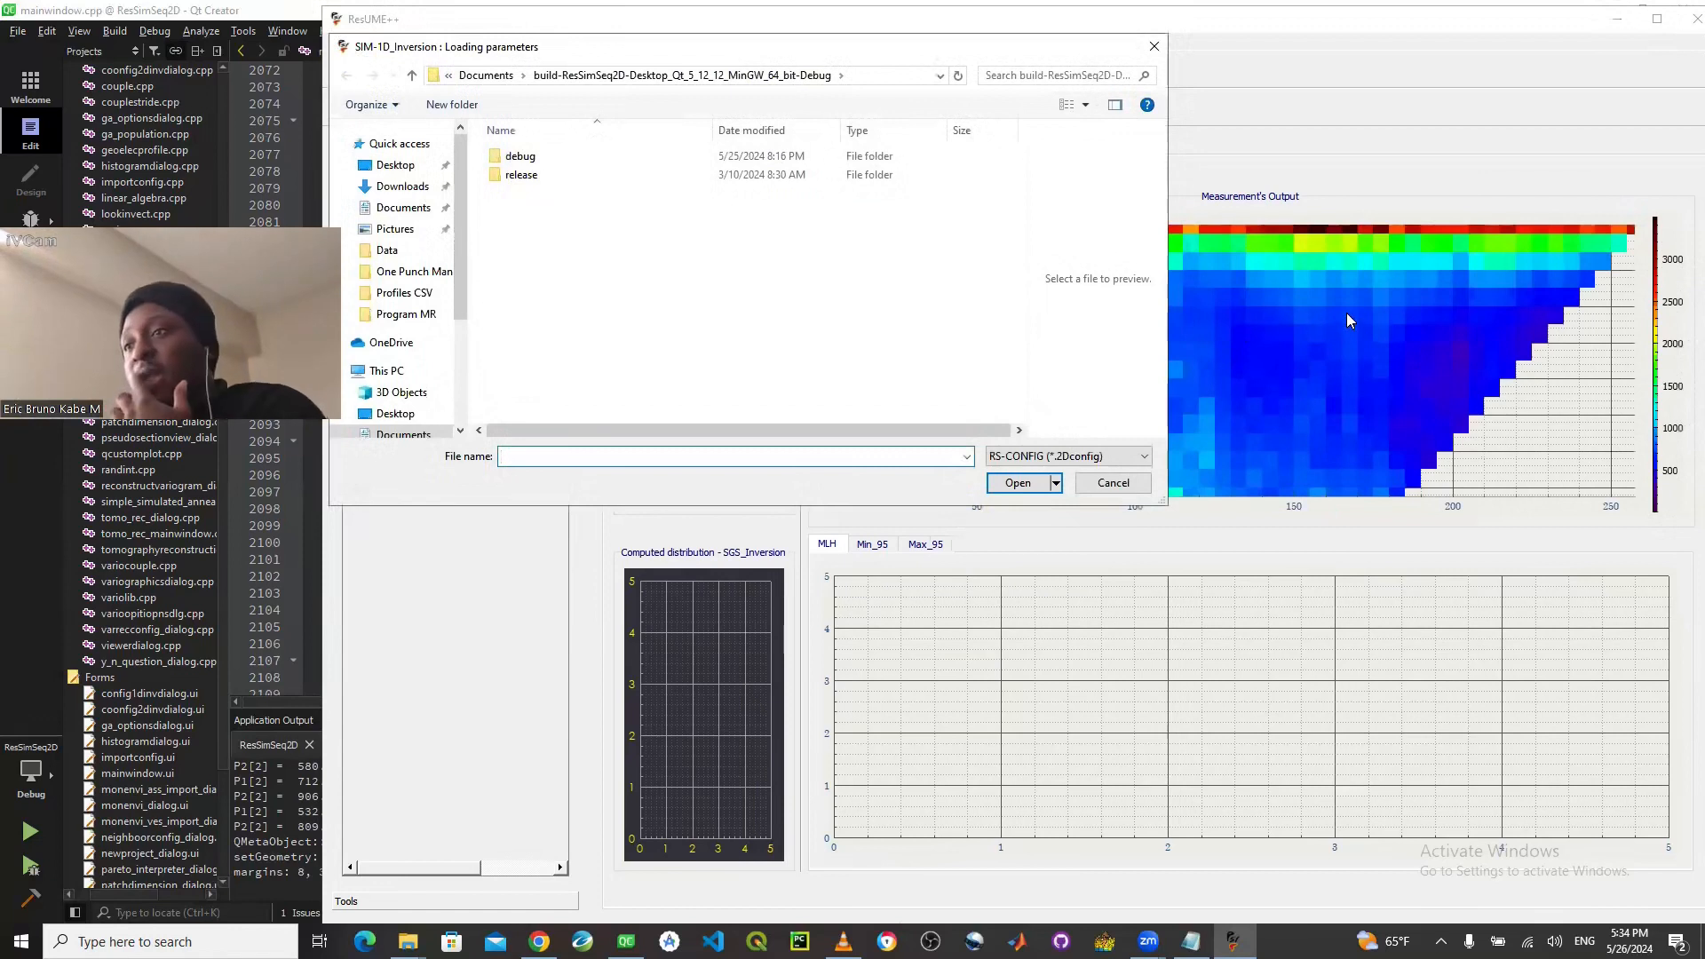
- Load the inversion parameters P4_NEW_NEW.2Dconfig and the neighborhood parameters NBH_P4_NEW.rscfg from the Program MR folder
left_click(420, 320)
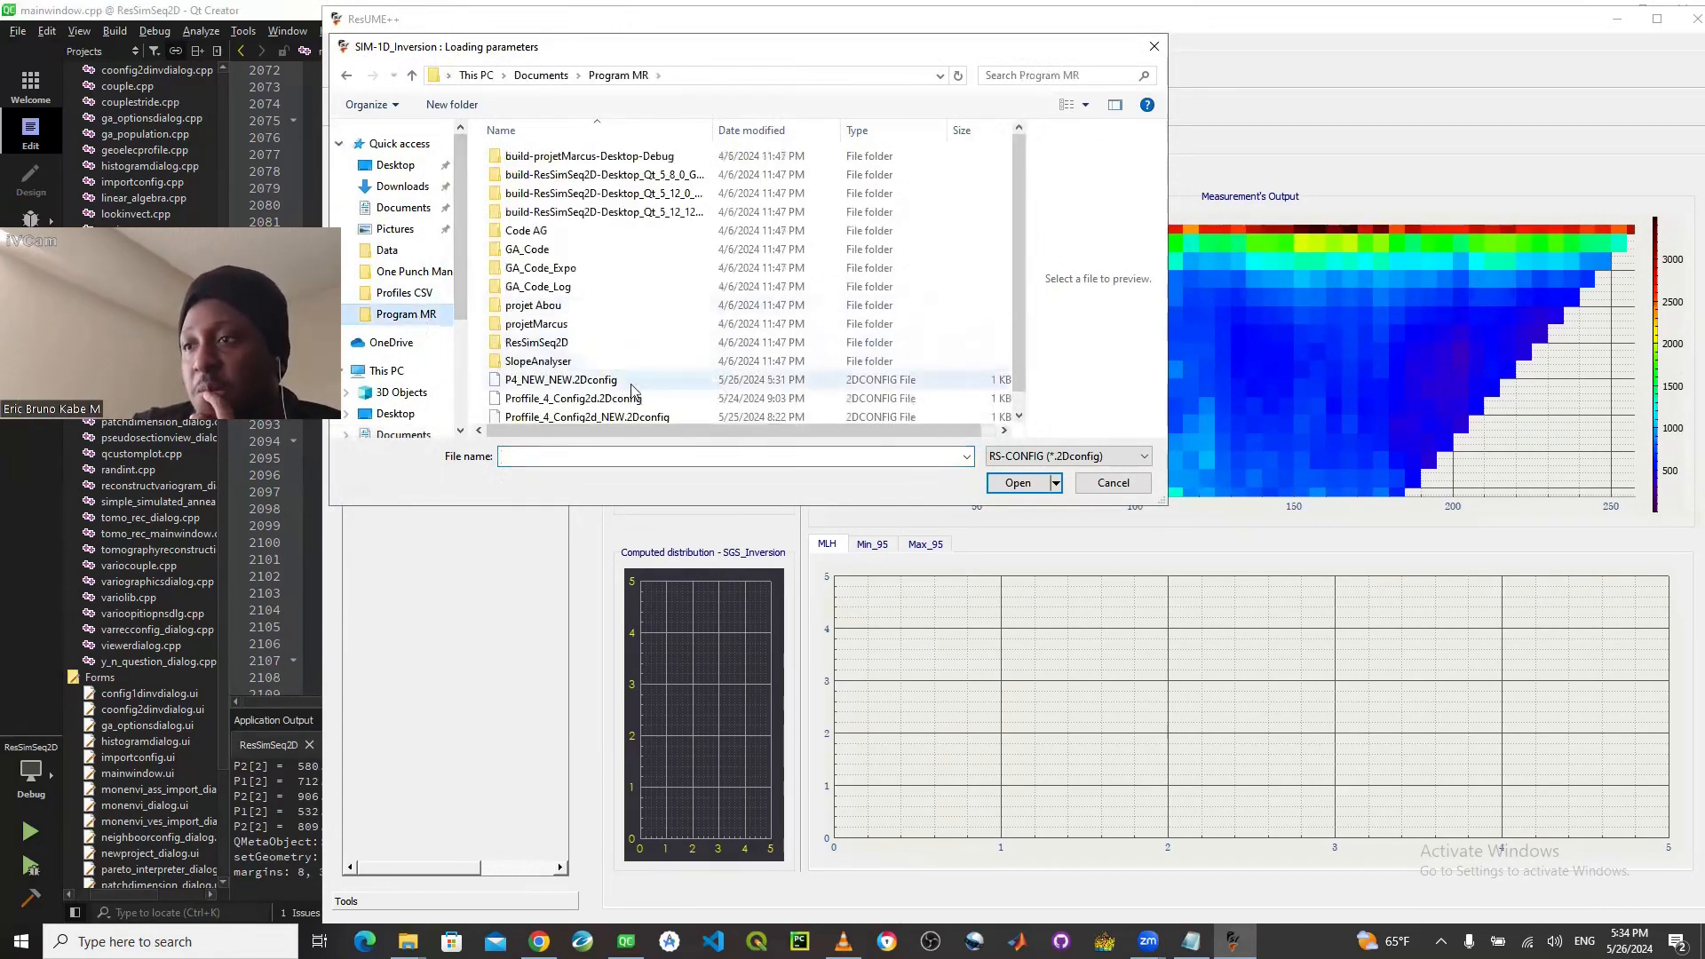
left_click(565, 380)
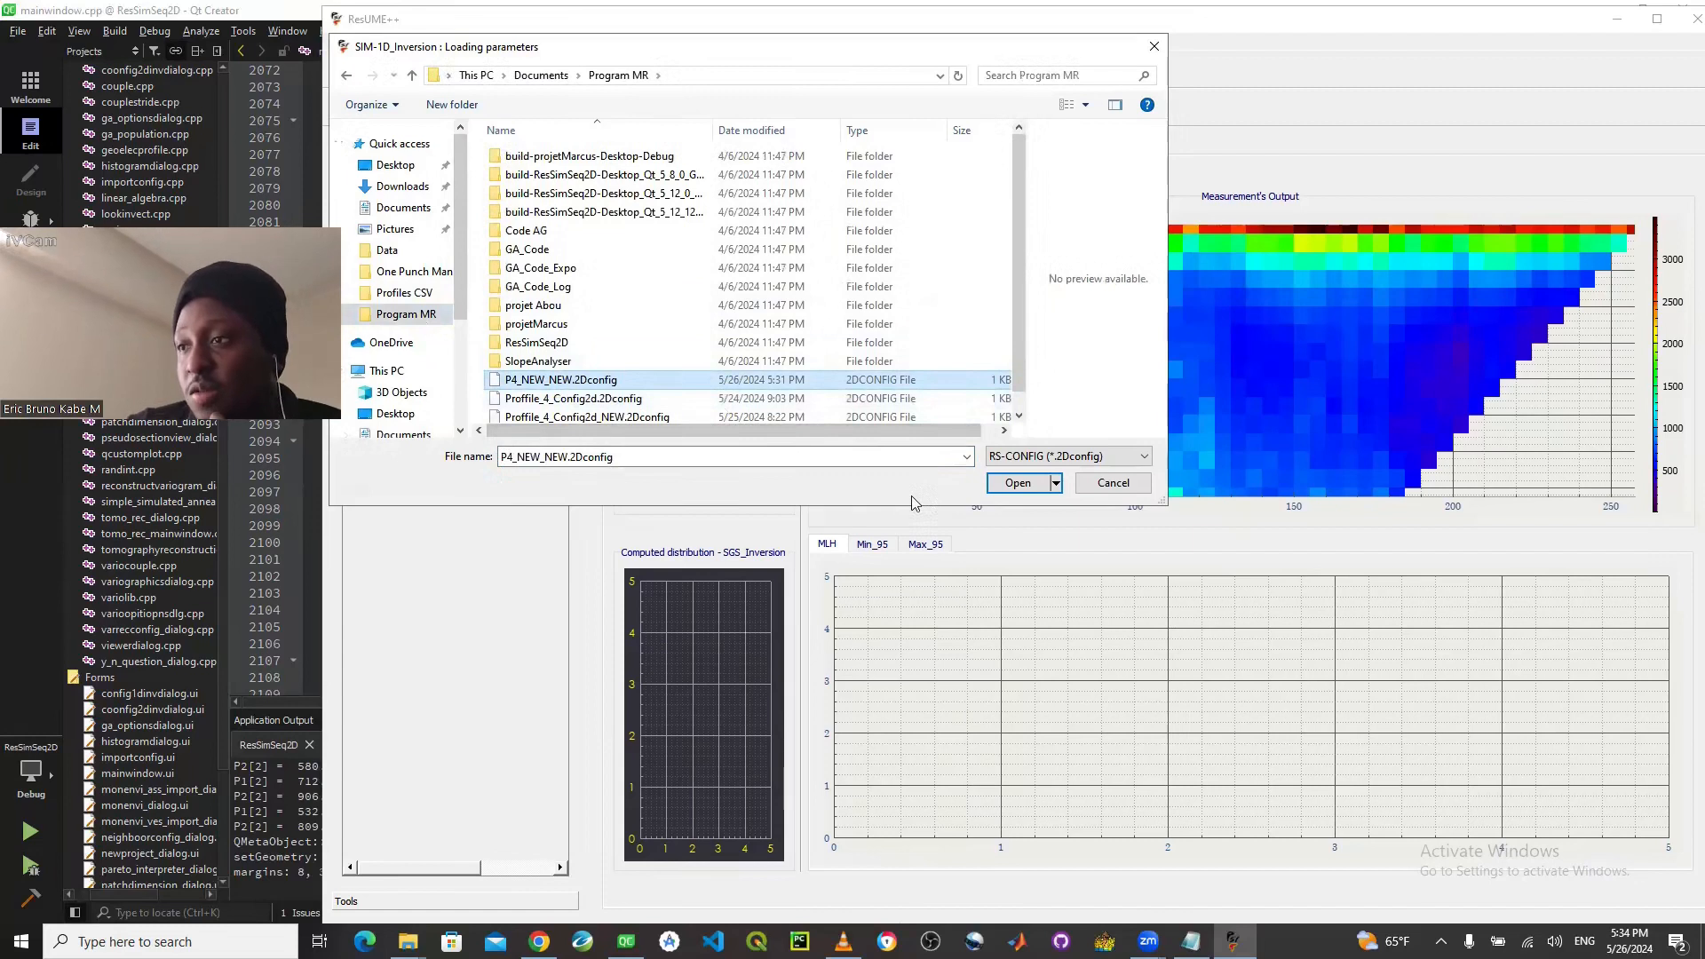
left_click(1018, 482)
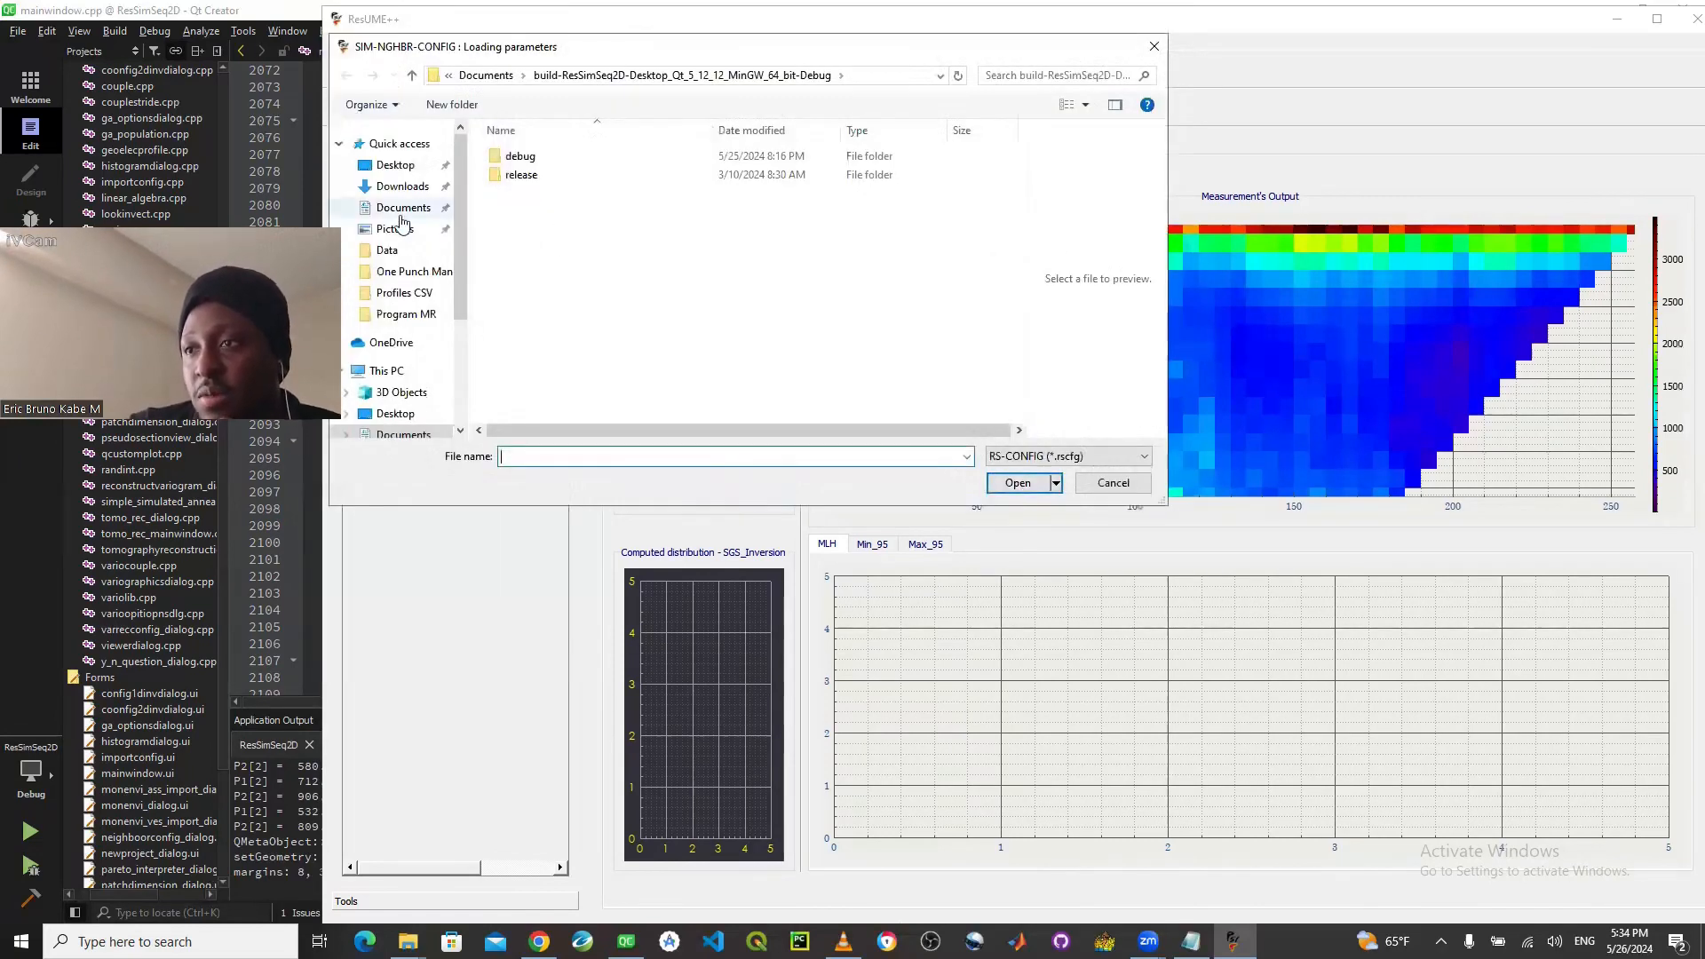
left_click(448, 315)
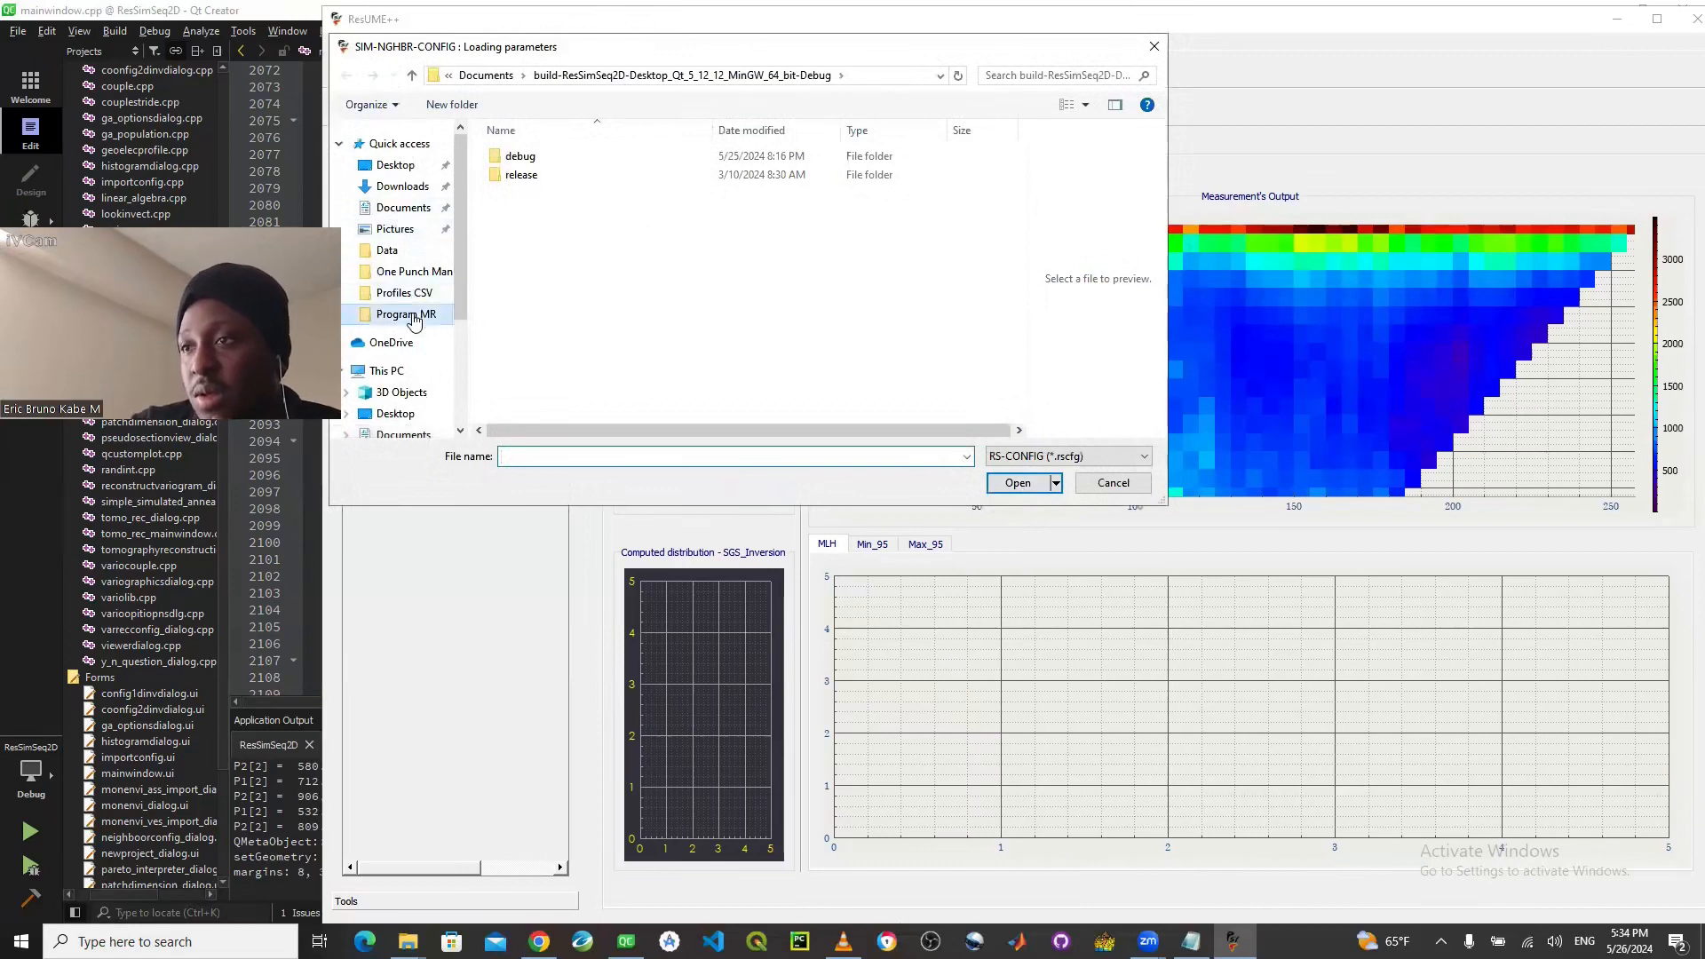
left_click(607, 381)
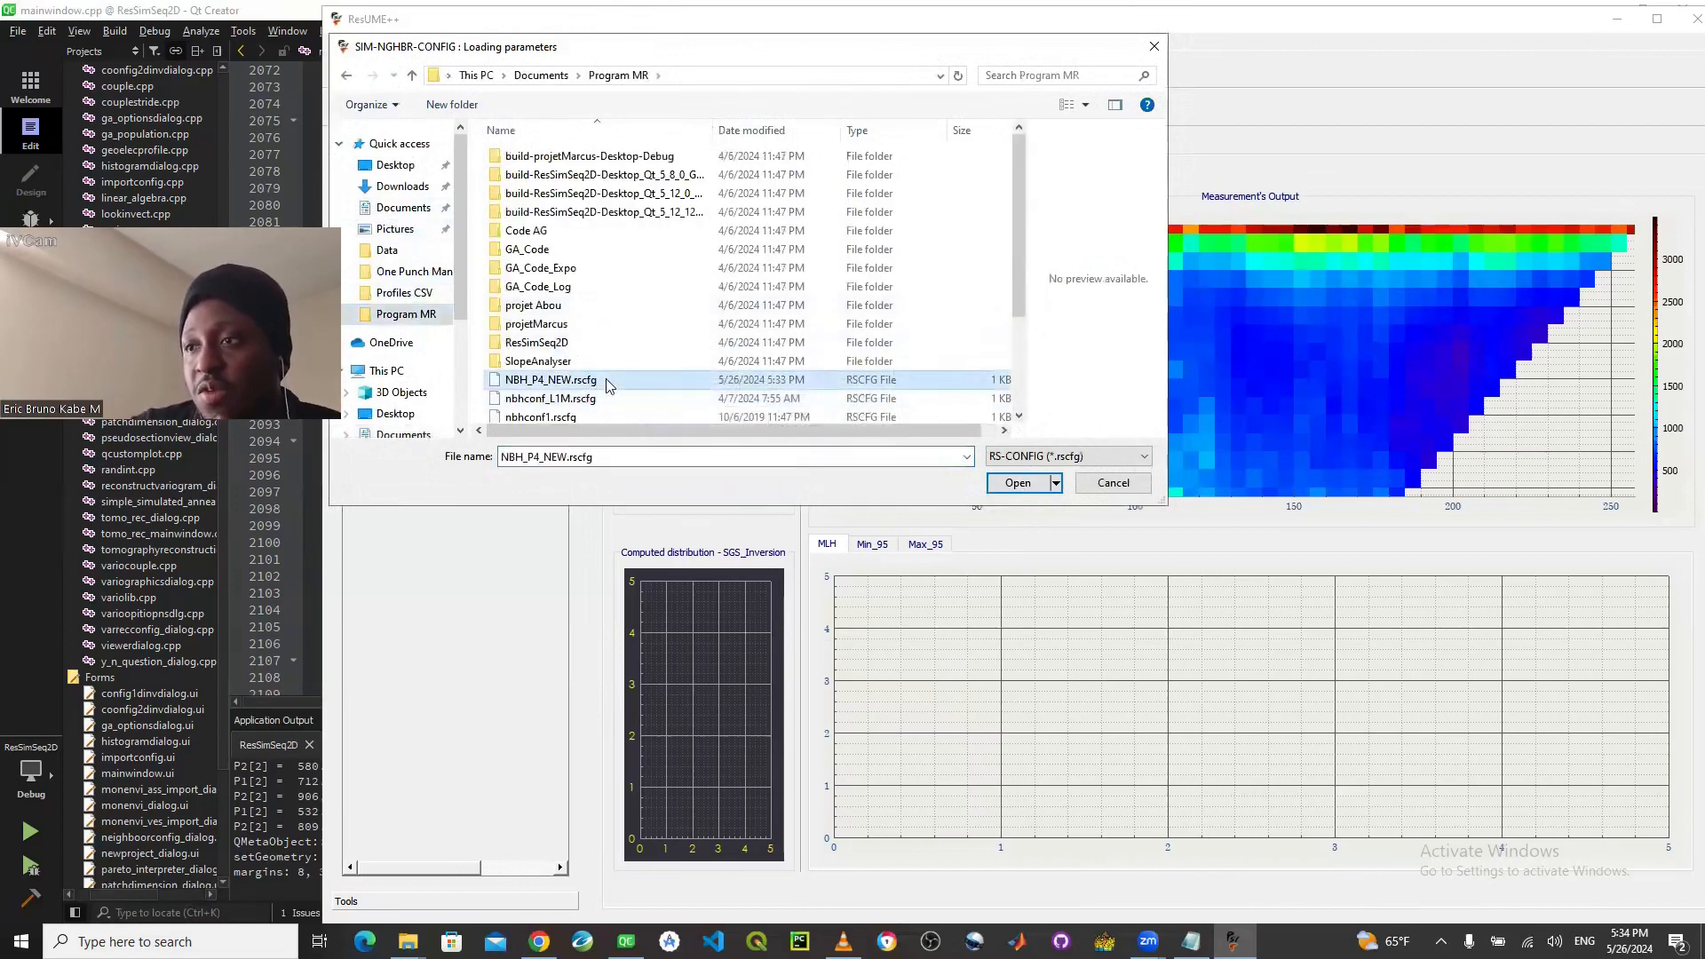
left_click(1012, 484)
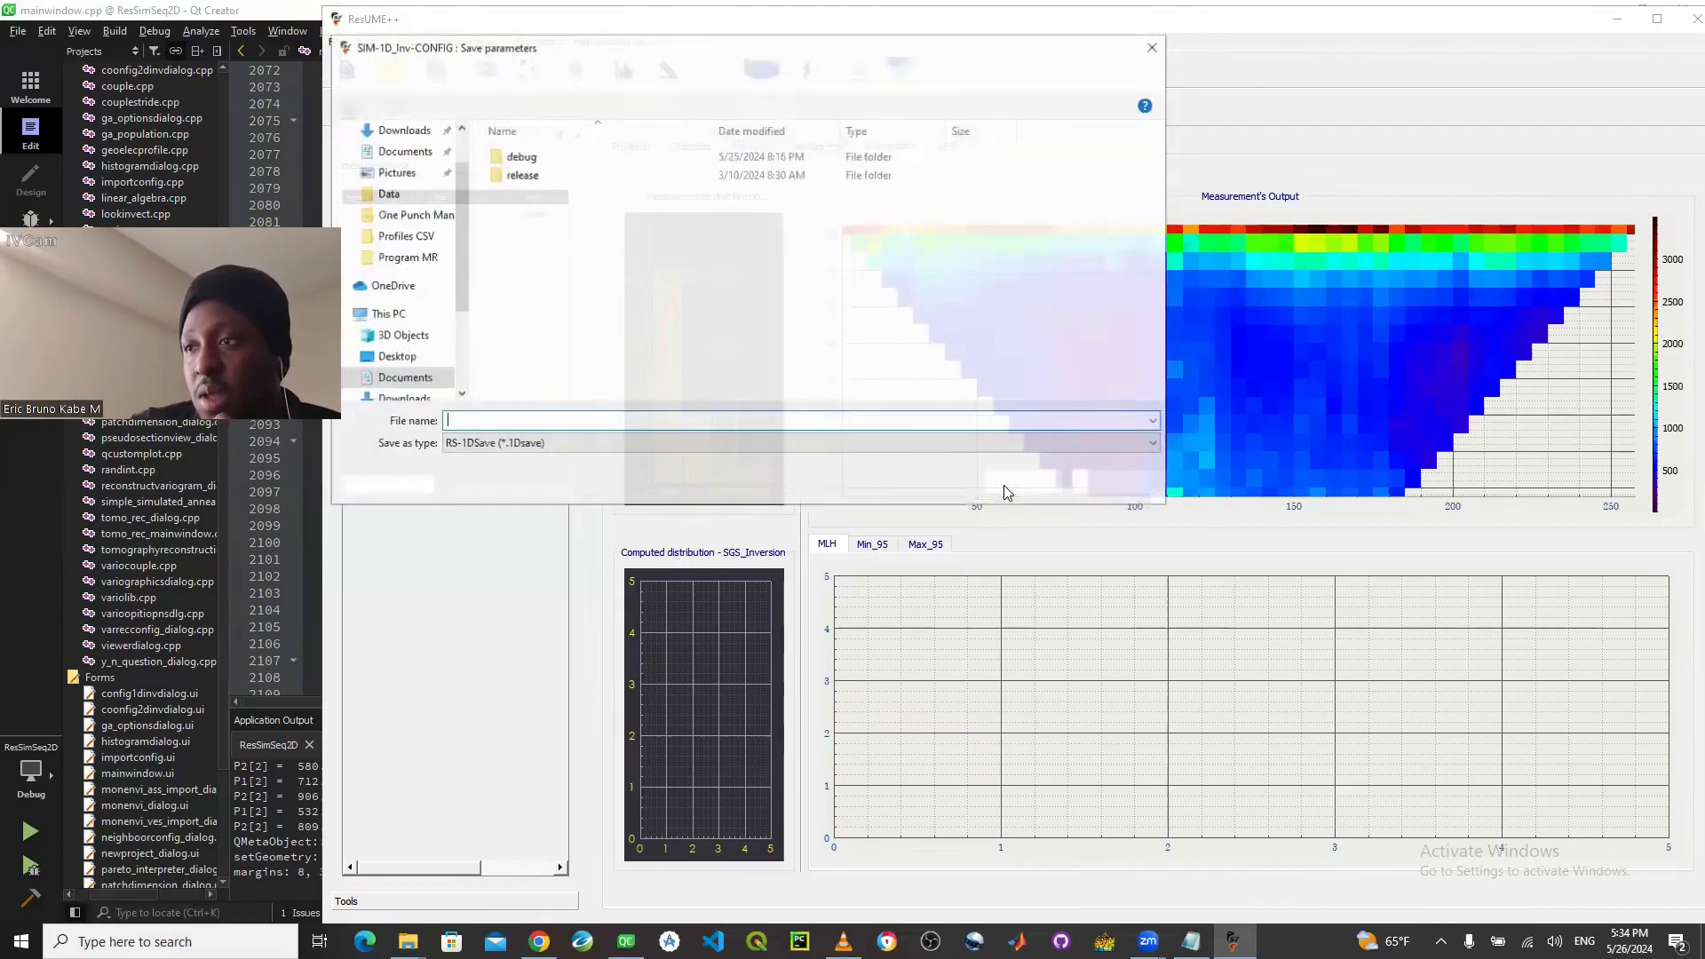
- Save the inversion output as NDOJOIH in the Program MR folder and let the inversion run
left_click(422, 384)
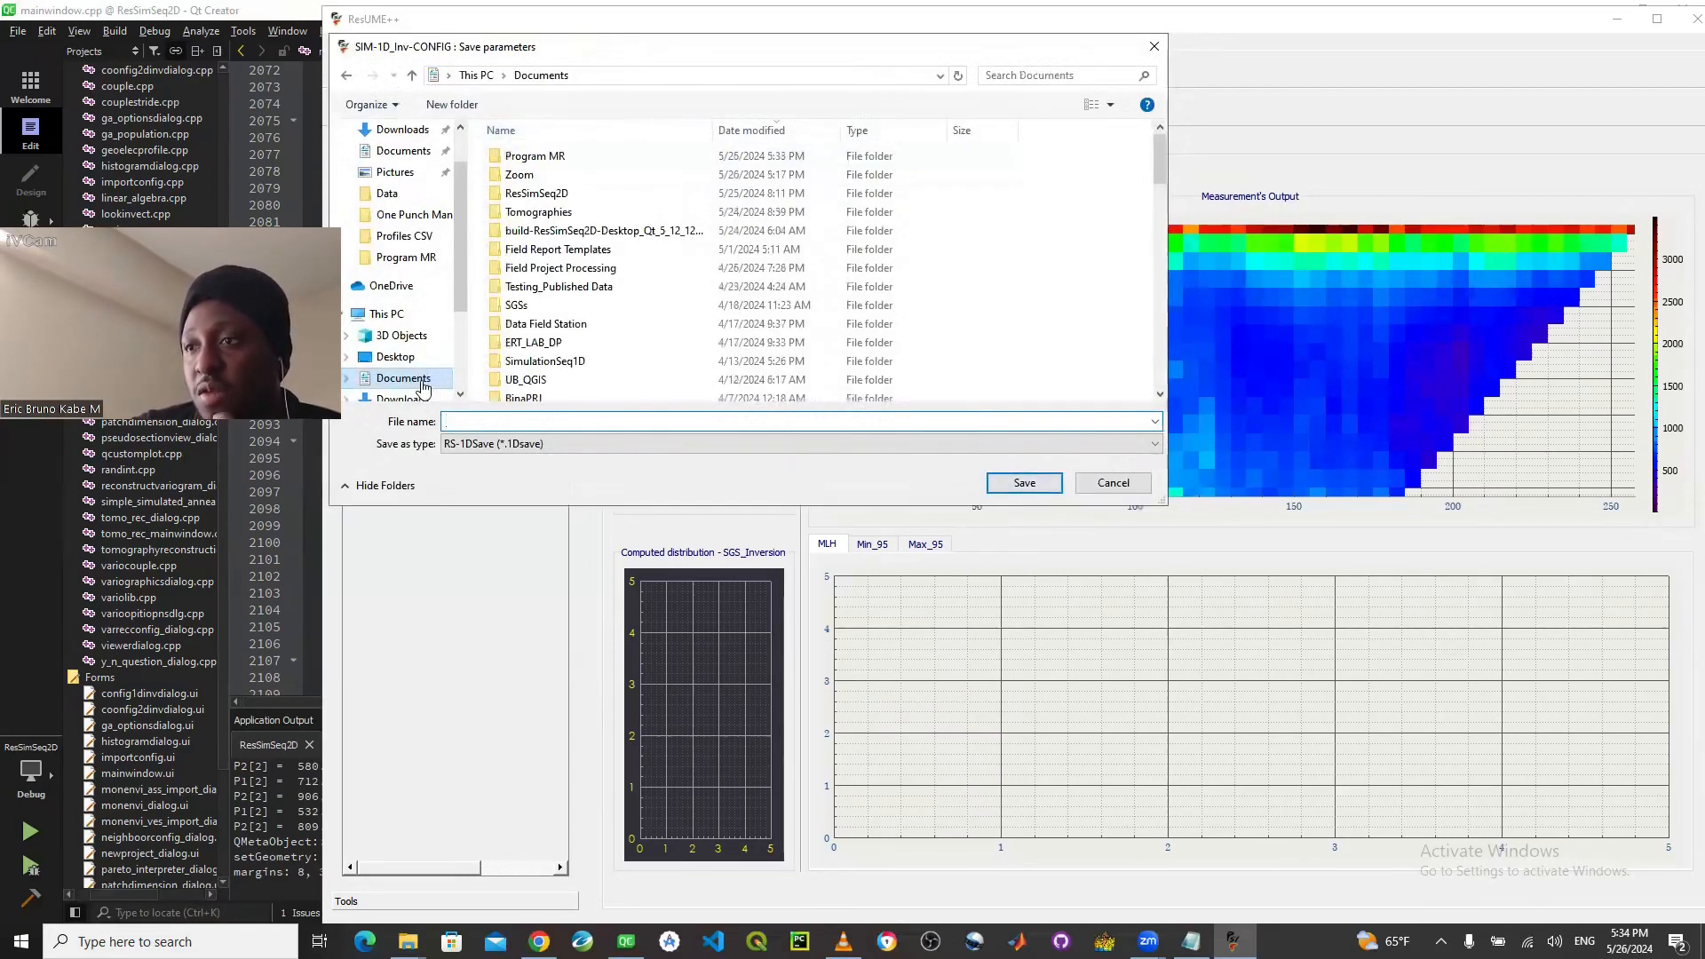
left_click(402, 258)
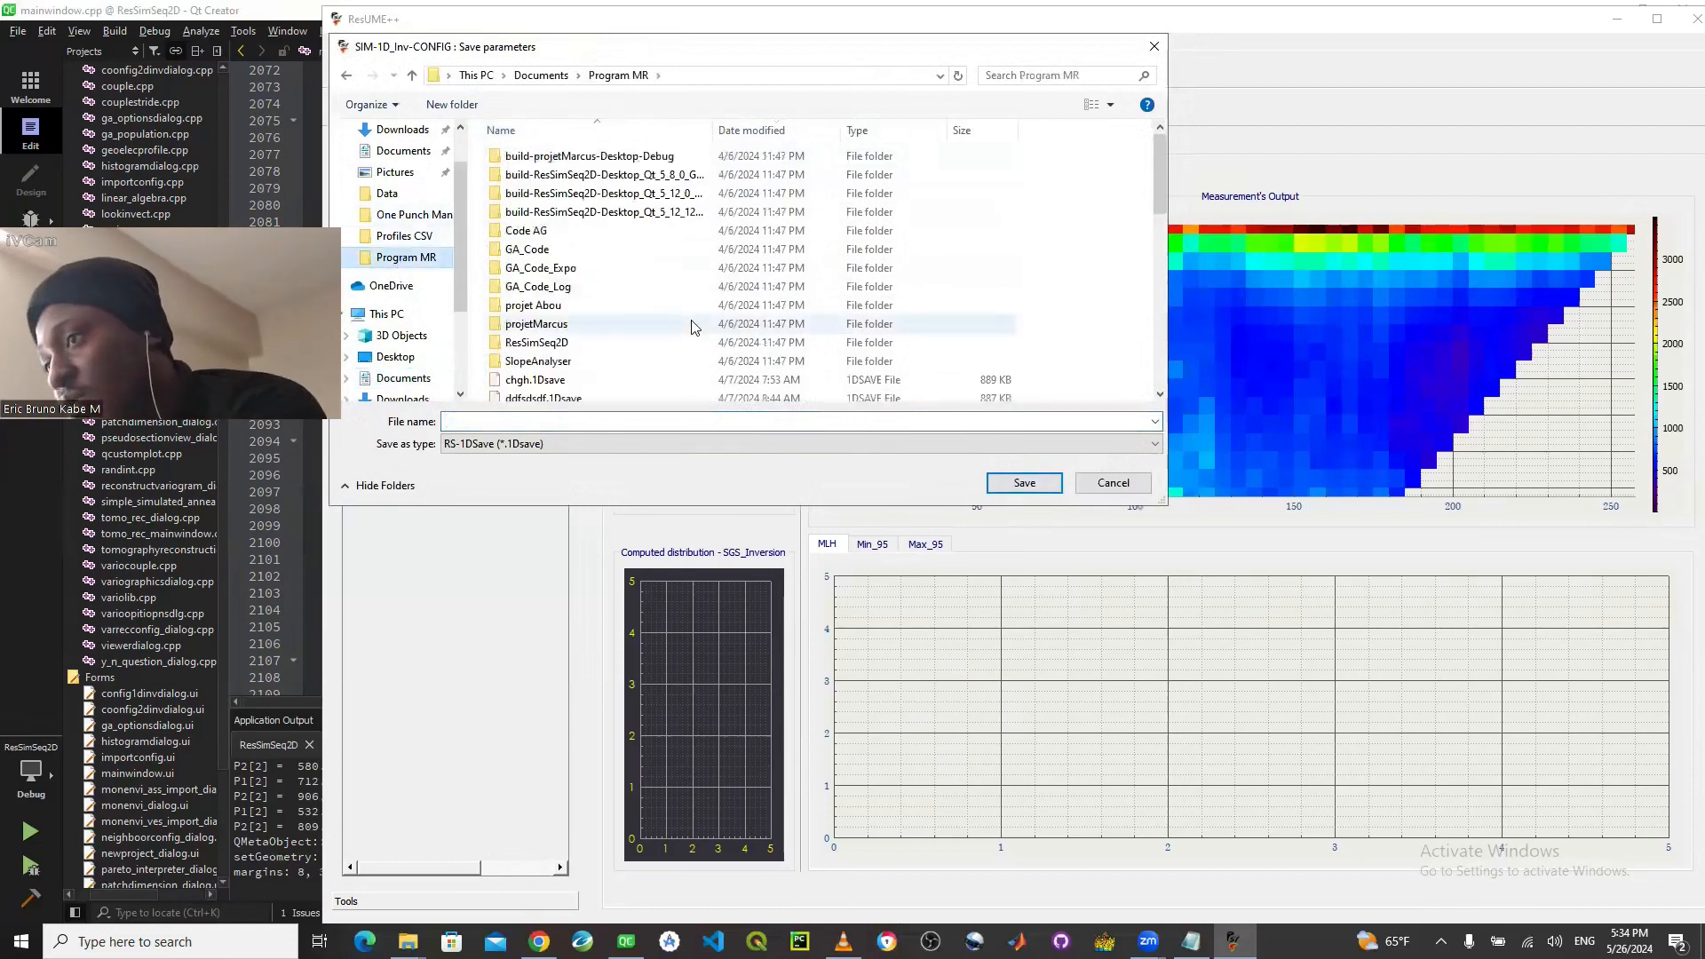
left_click(645, 420)
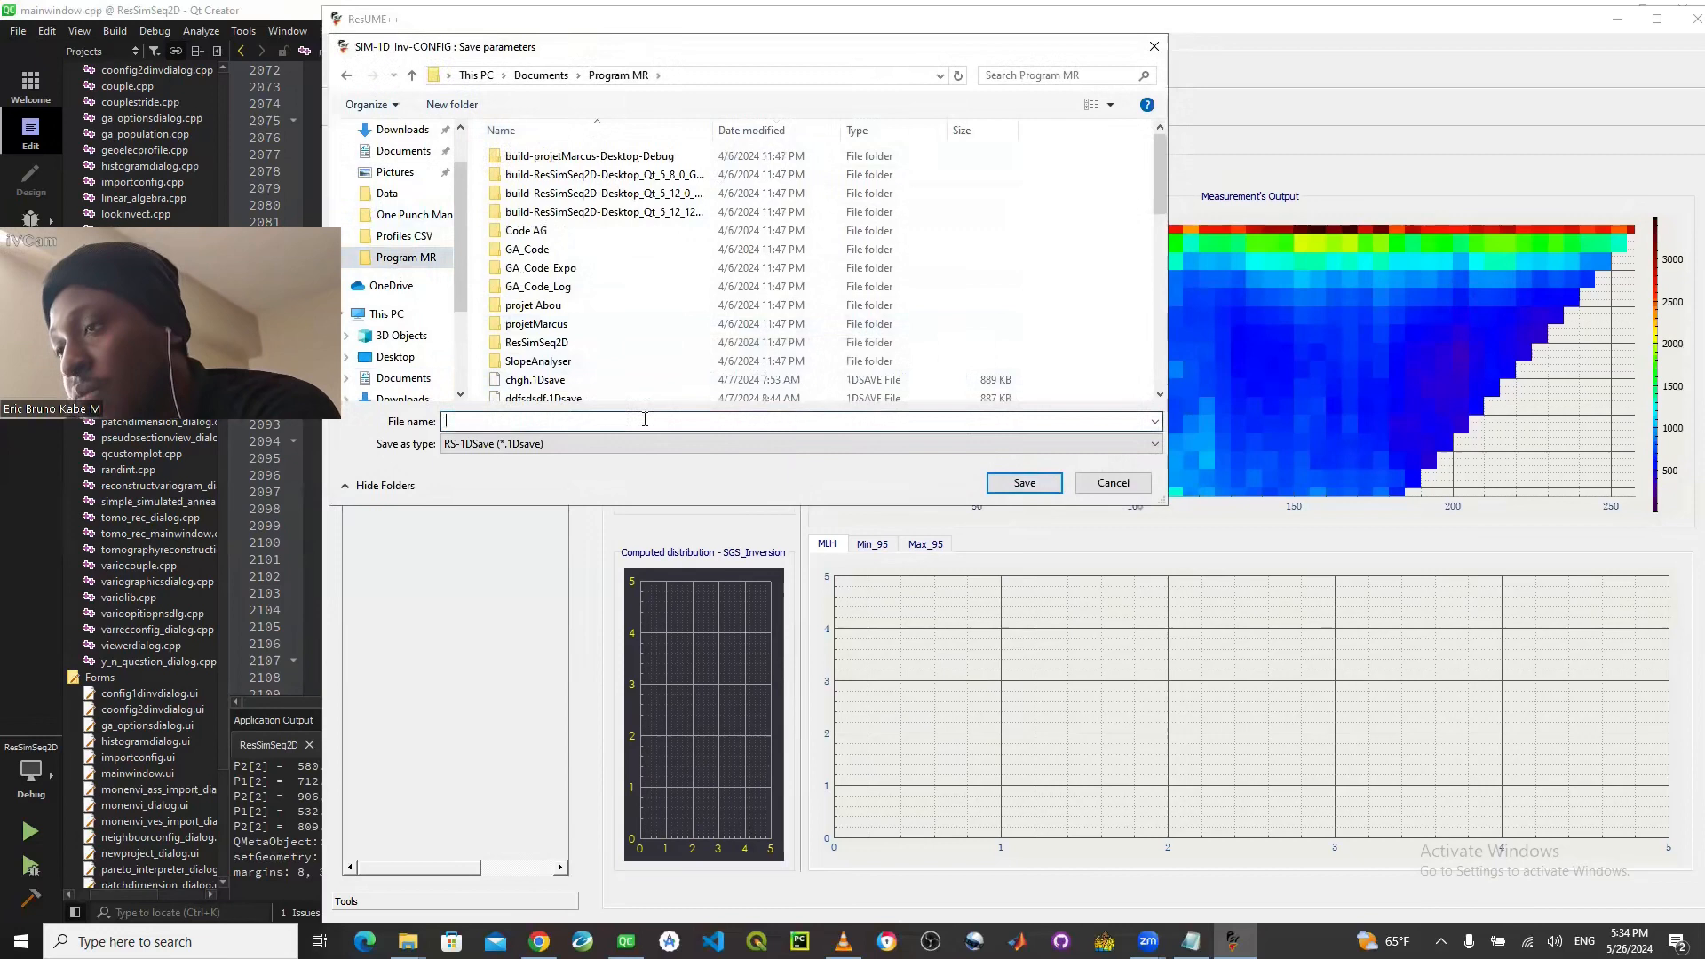
type("NDOJOIH")
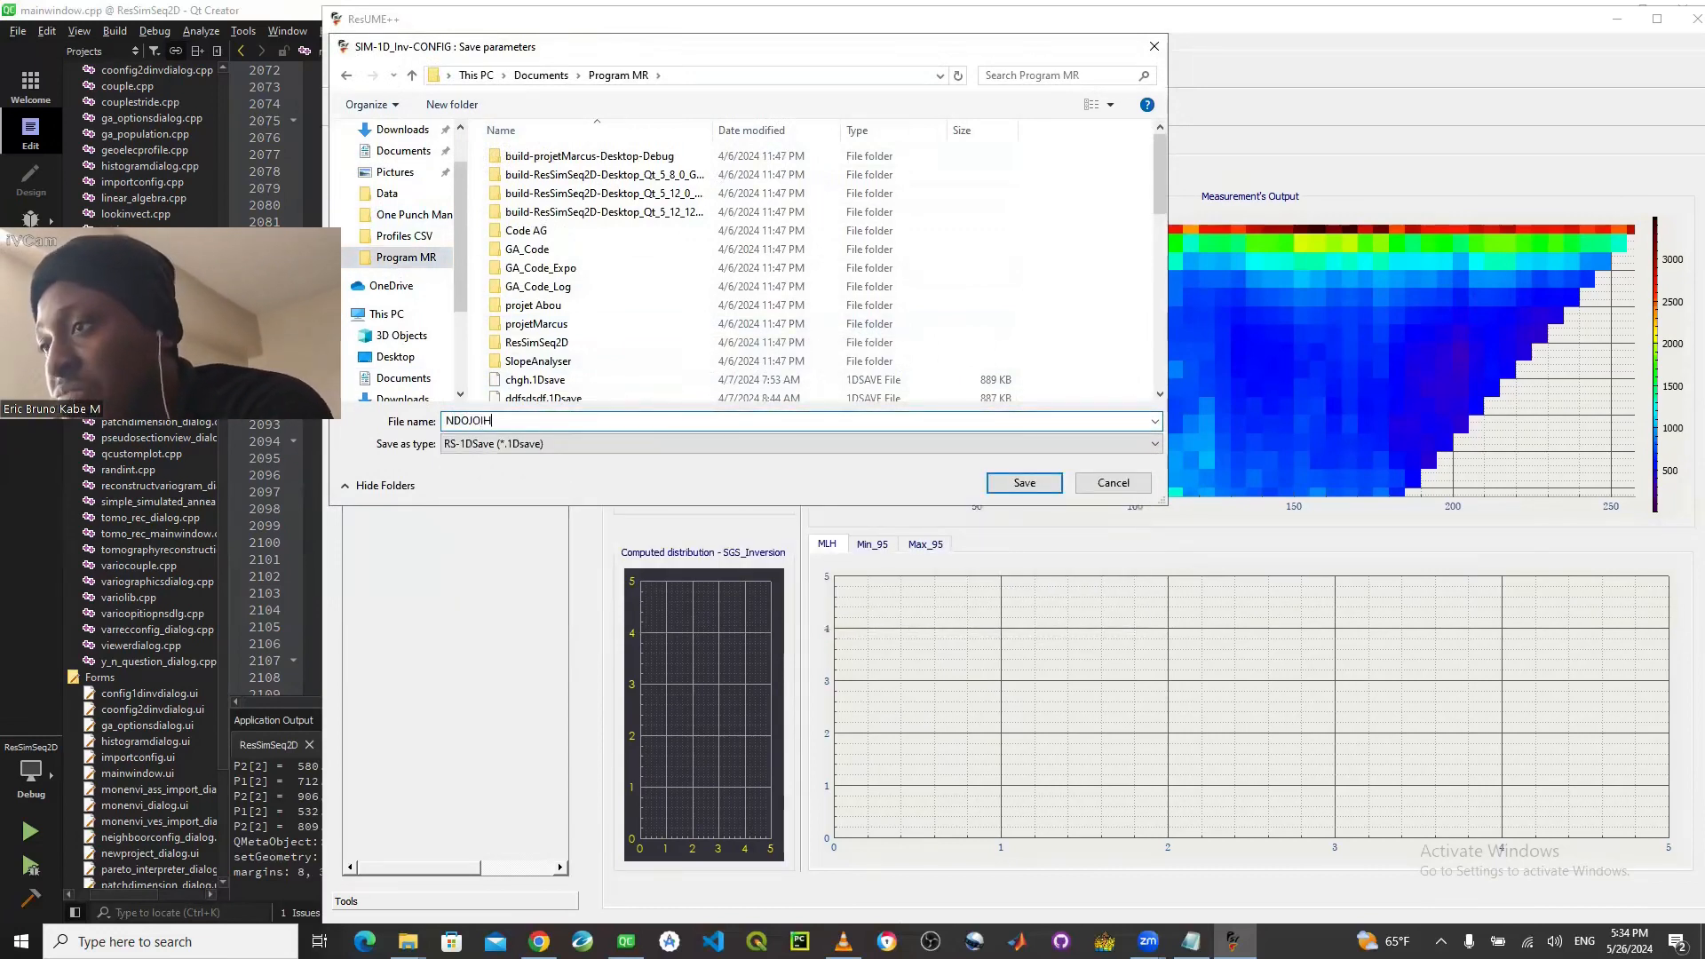
left_click(1048, 483)
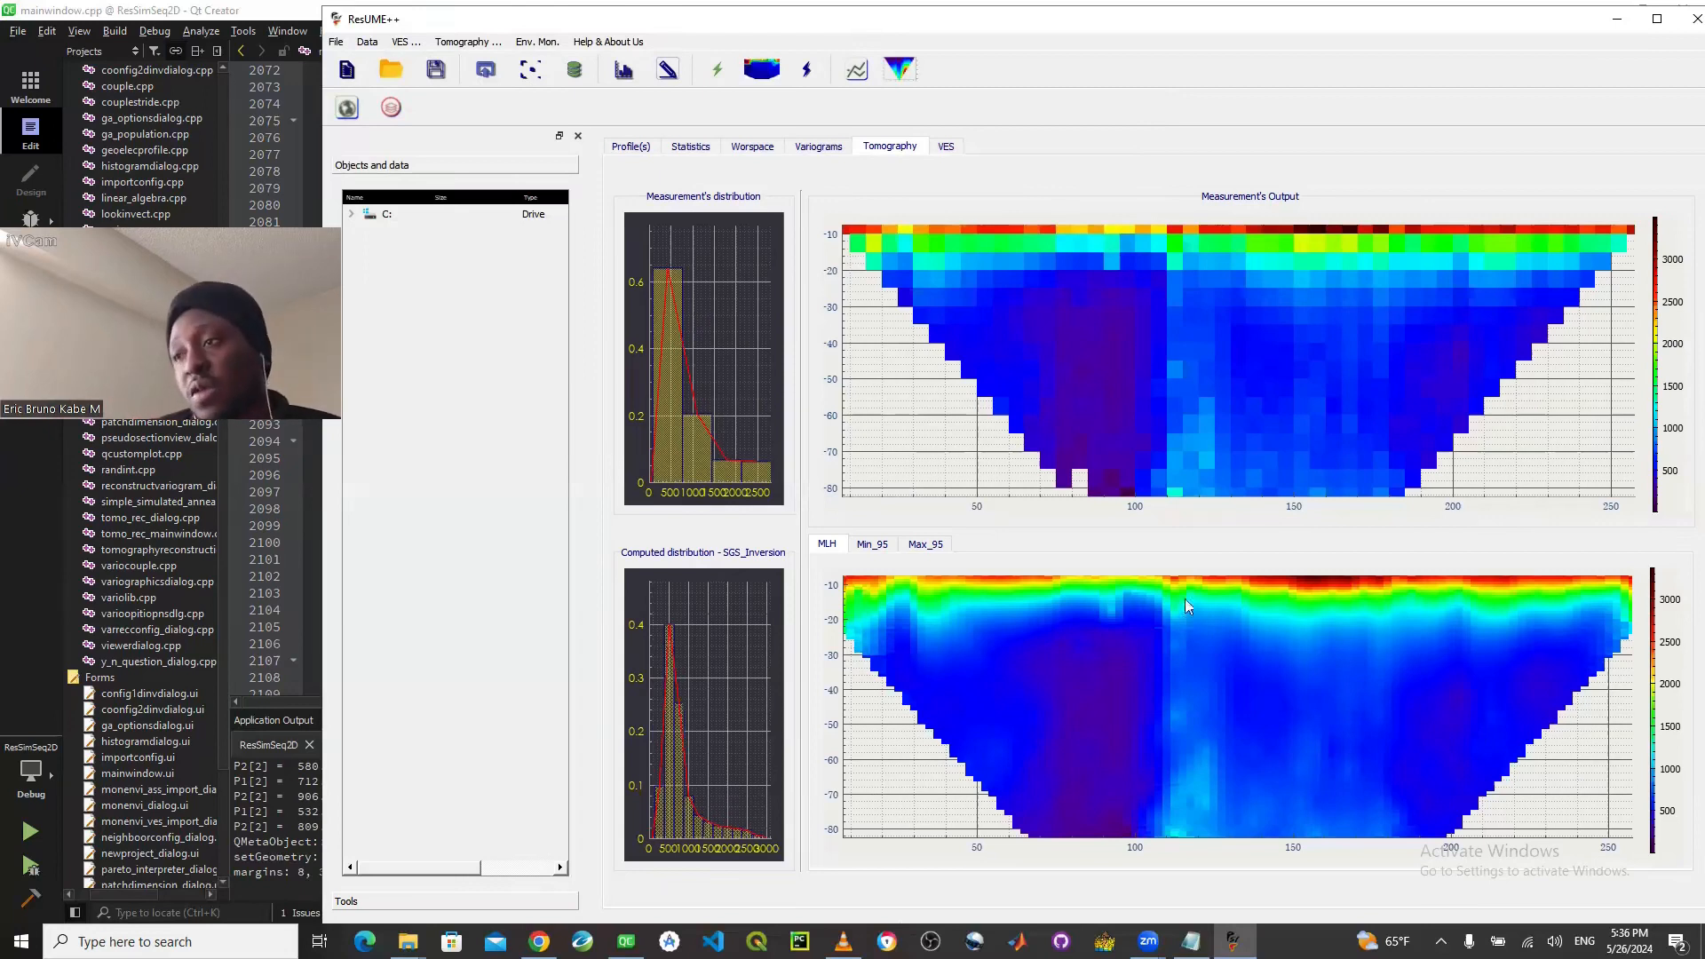
- Compare the MLH, Min_95 and Max_95 sections of the computed inversion result
left_click(869, 544)
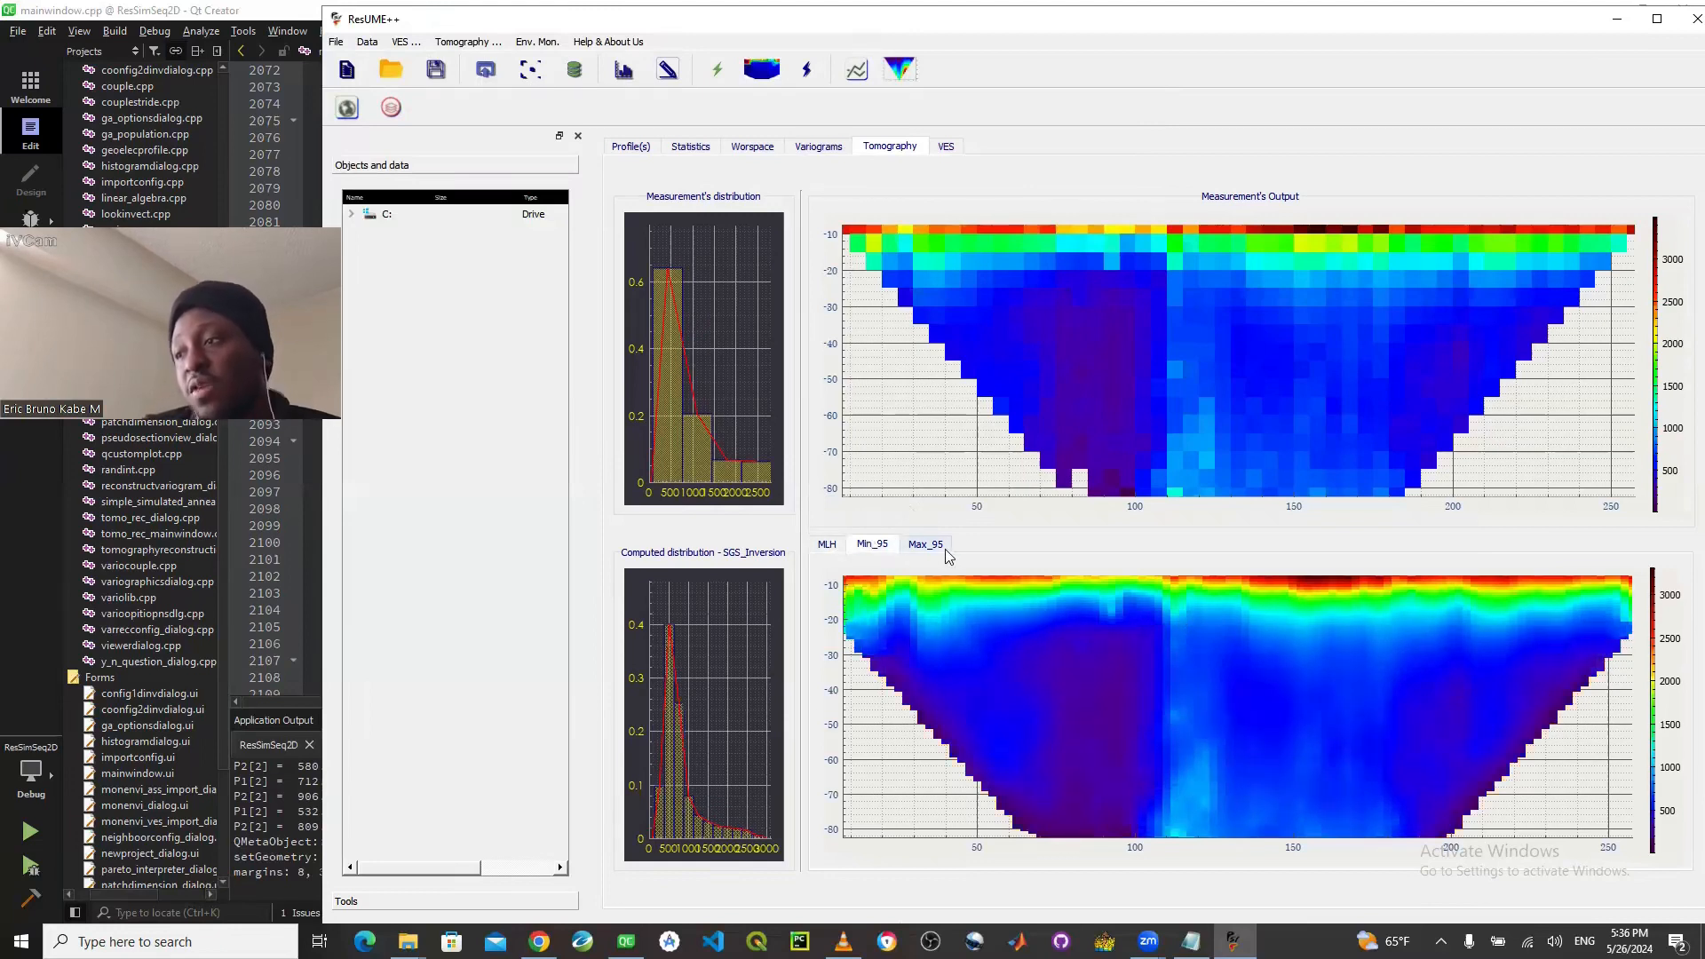
left_click(944, 549)
left_click(869, 544)
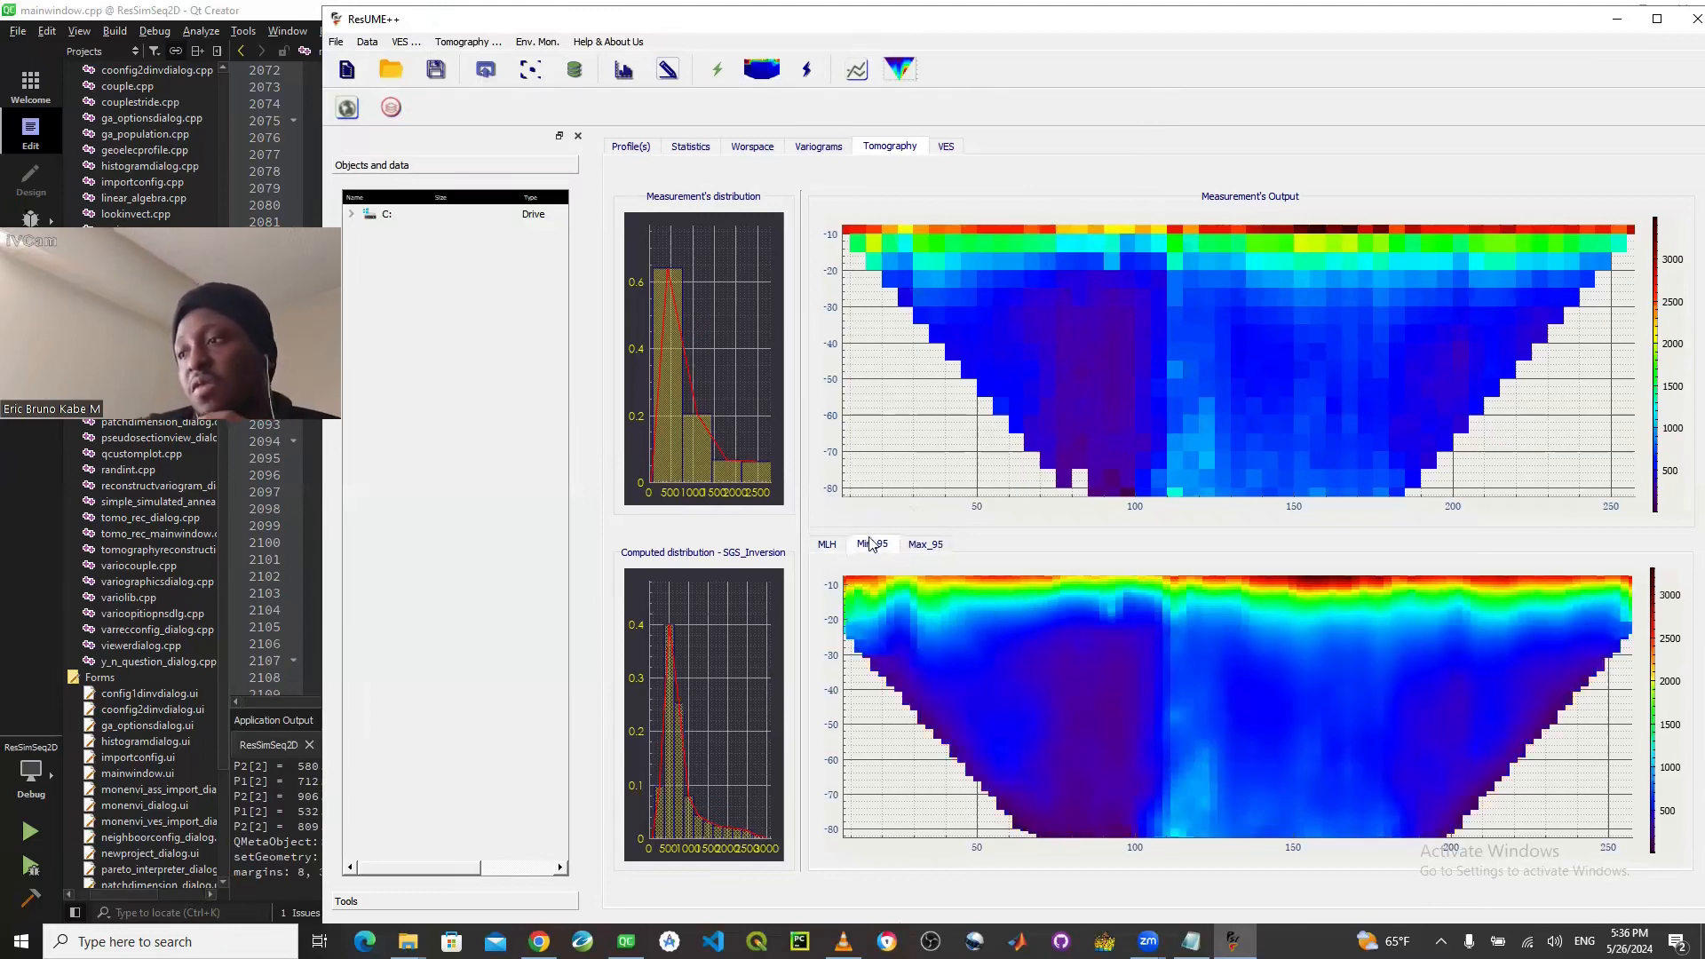
left_click(923, 545)
left_click(886, 545)
left_click(925, 546)
left_click(828, 548)
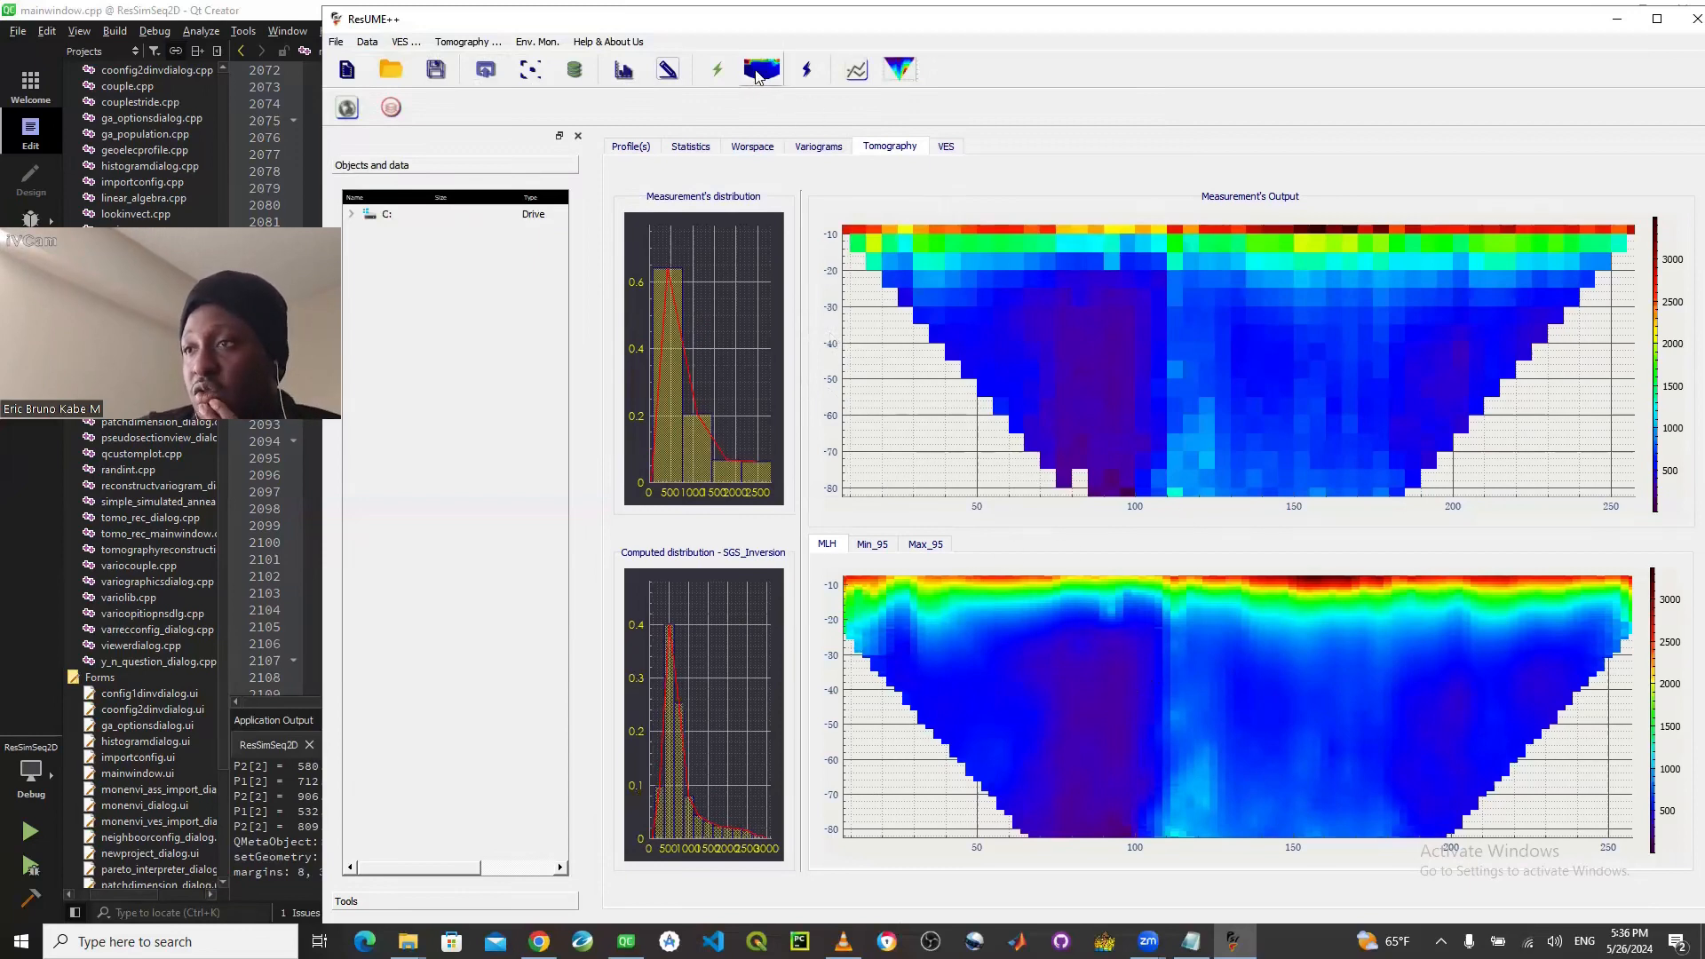
- Review the profile4 plots and its variogram, and return to the tomography results
left_click(631, 146)
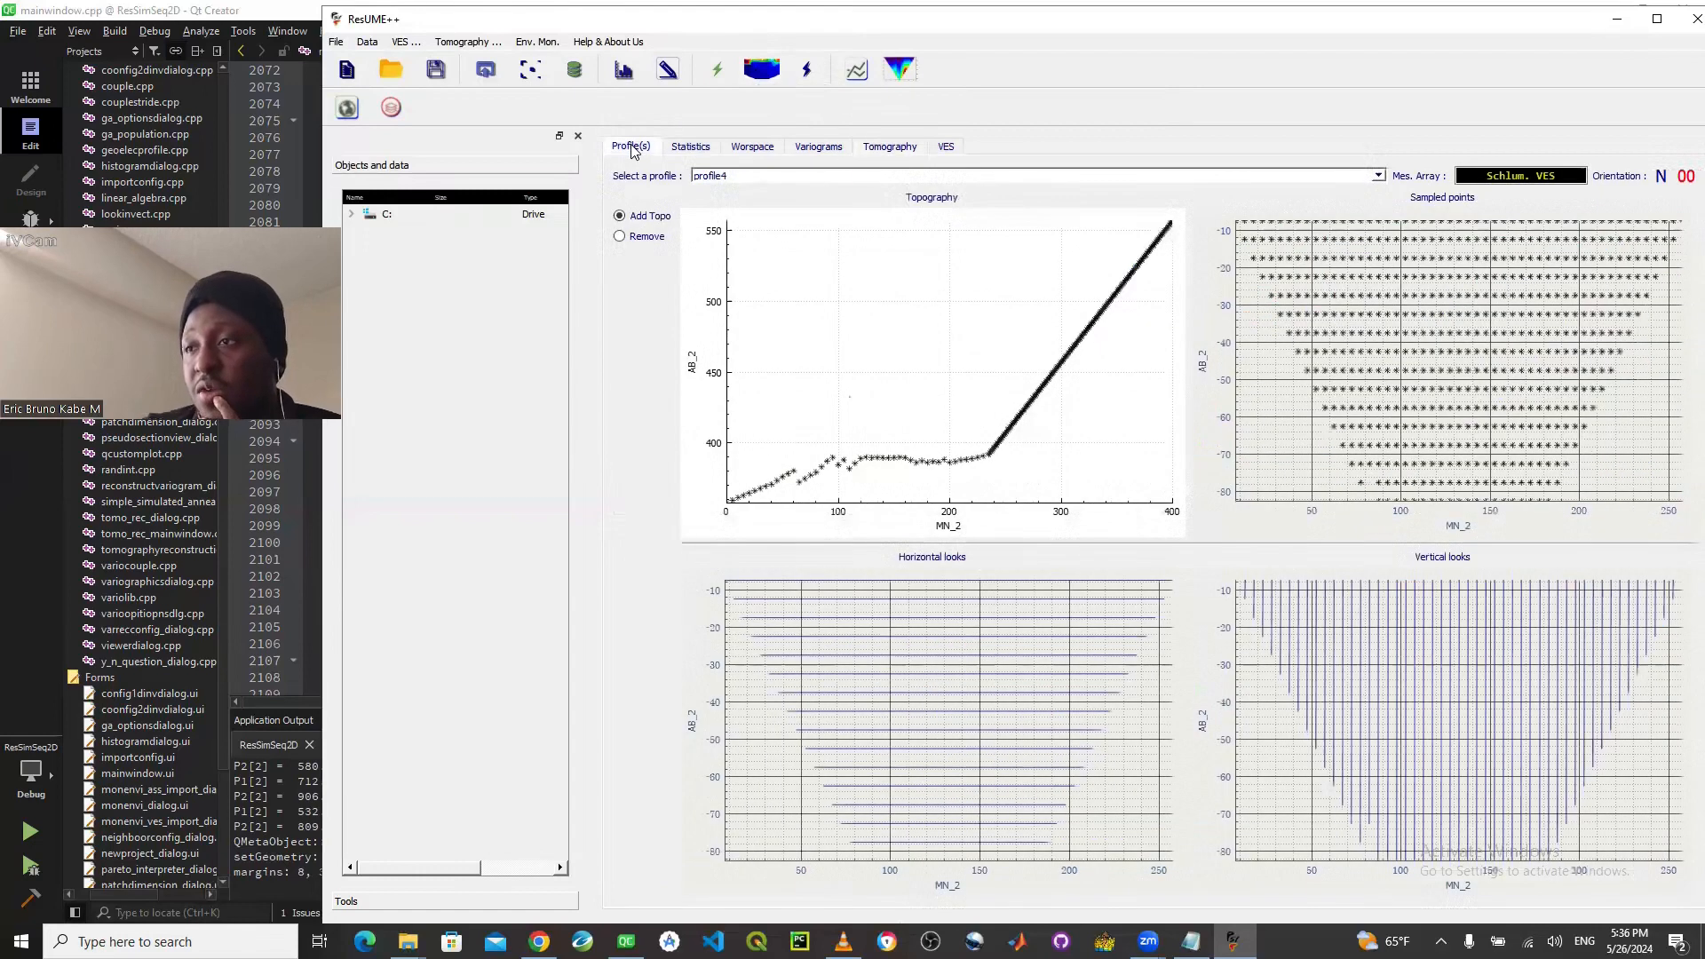
left_click(813, 147)
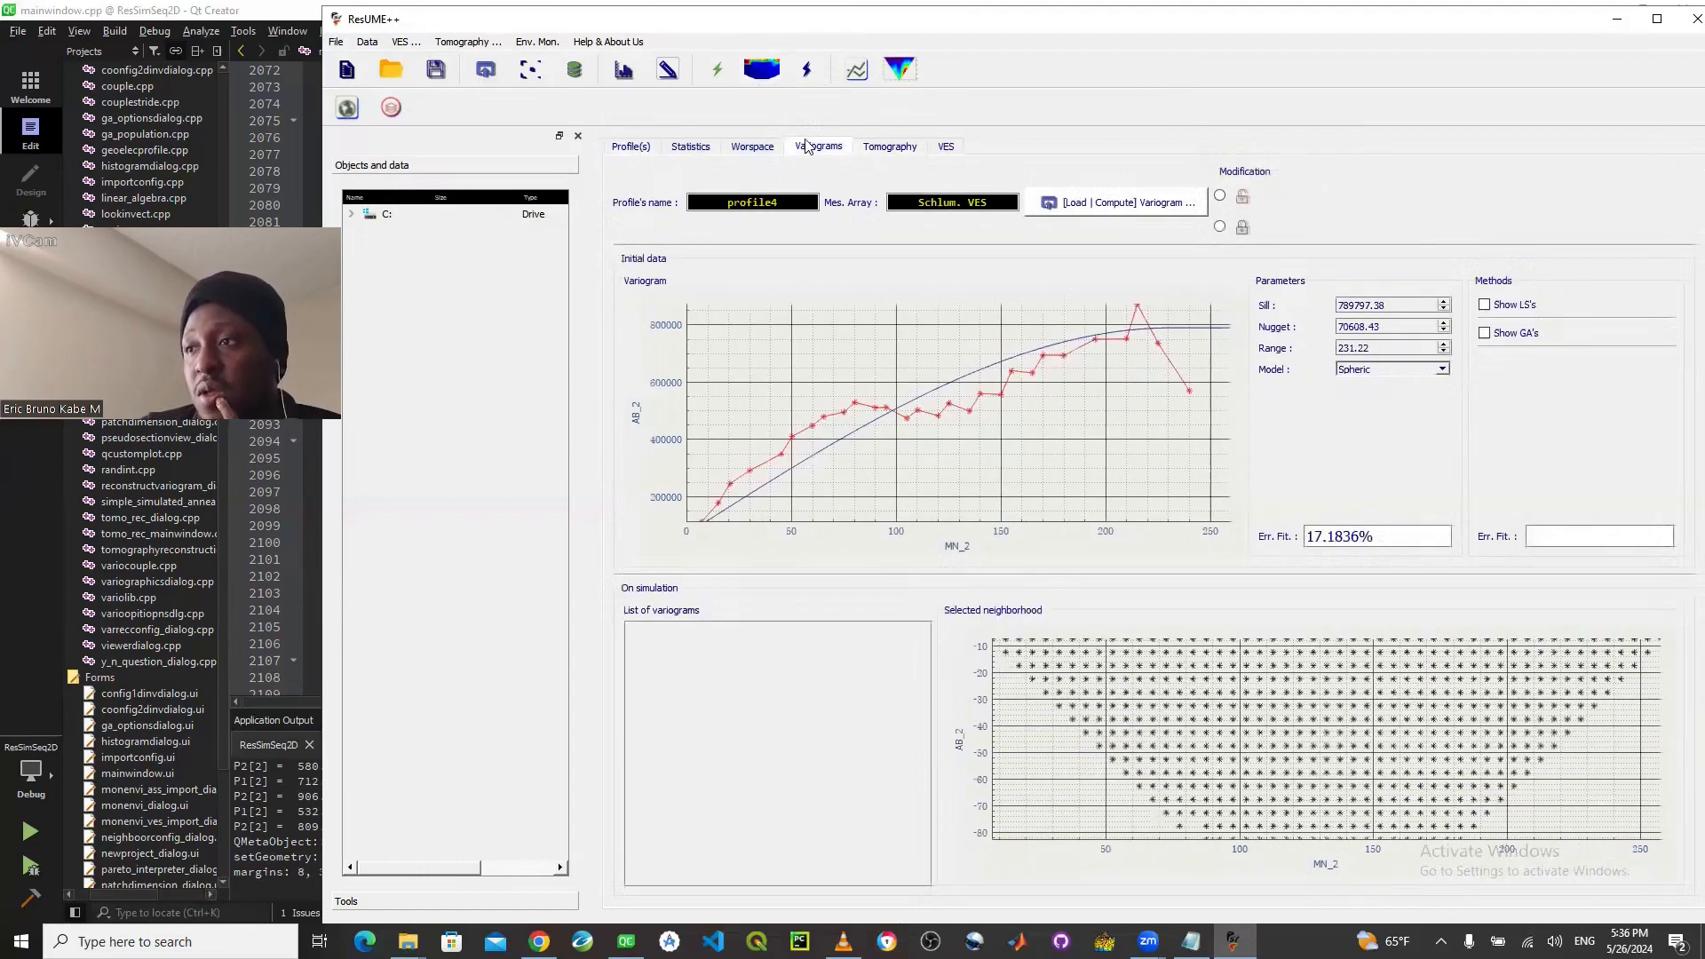
left_click(868, 149)
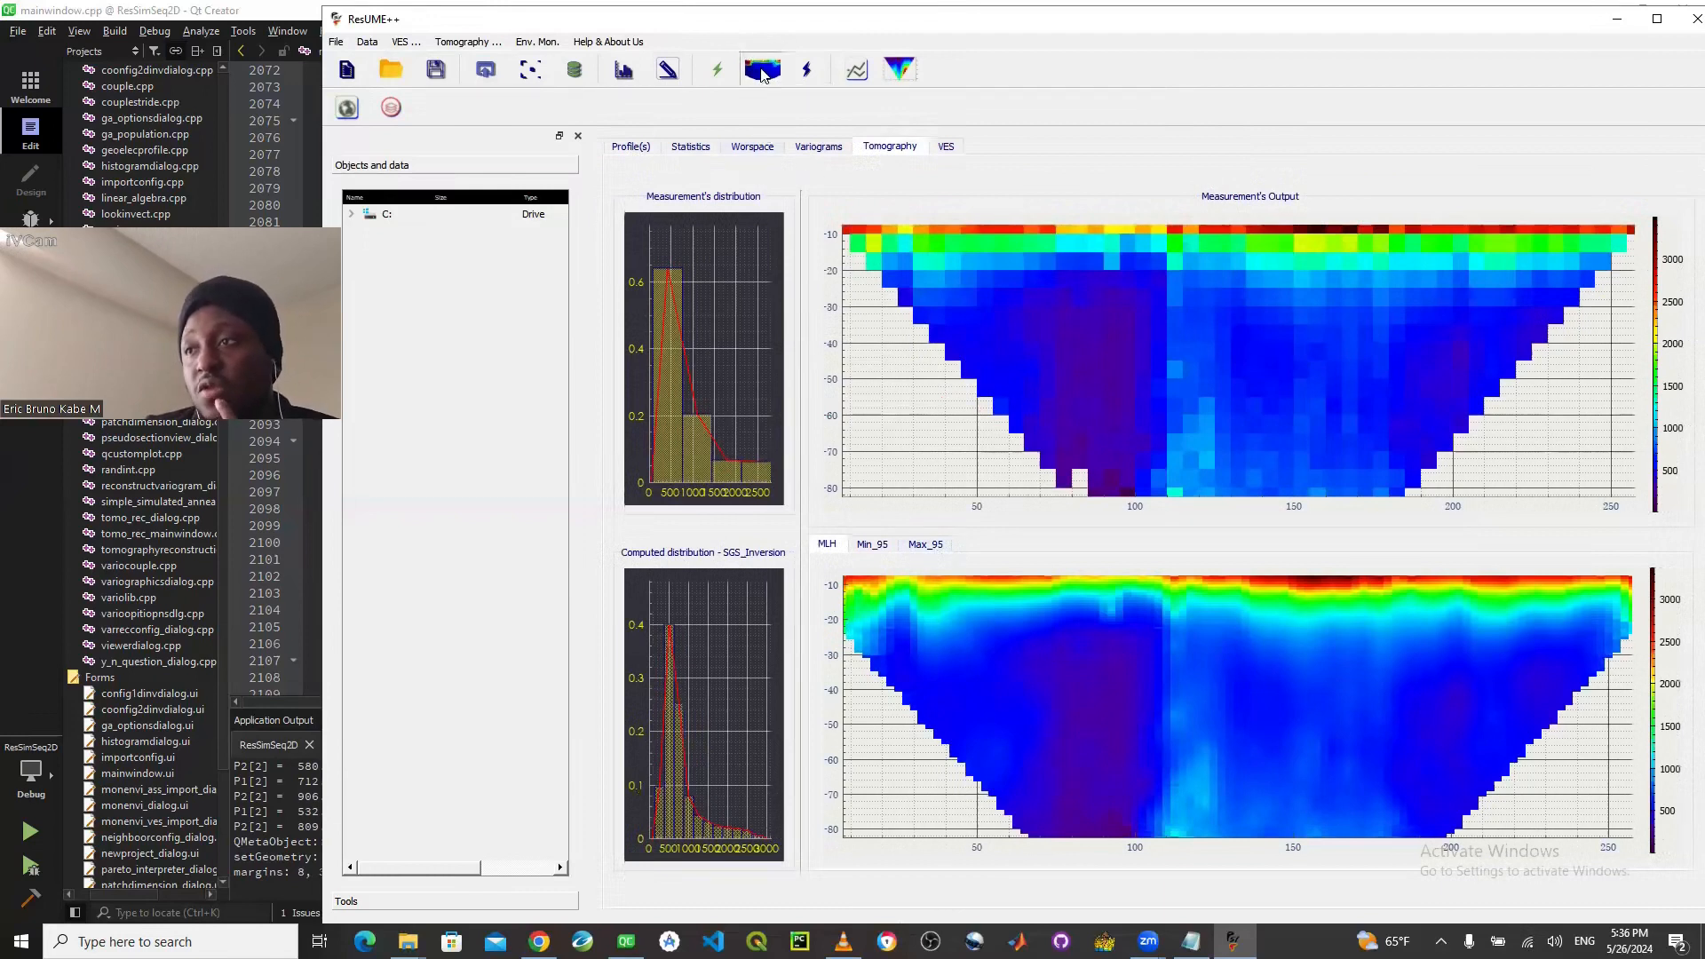
- Open the Topography View of the inversion result and enlarge its window upward and sideways
left_click(762, 71)
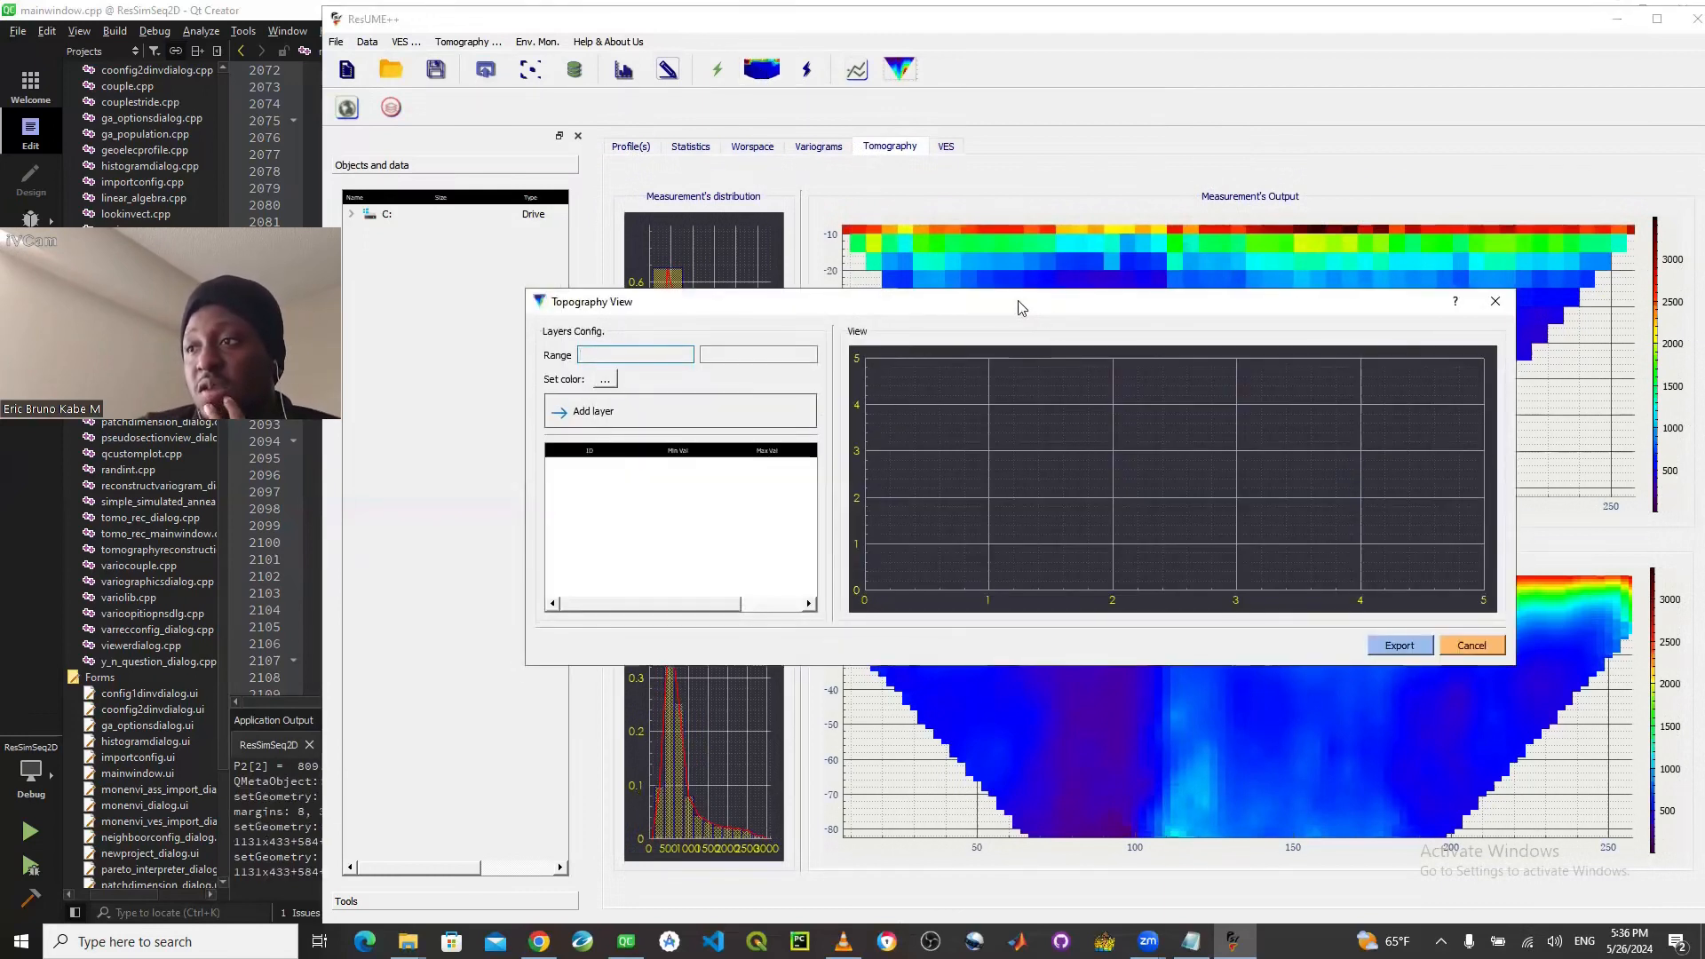
left_click_drag(1021, 309, 766, 154)
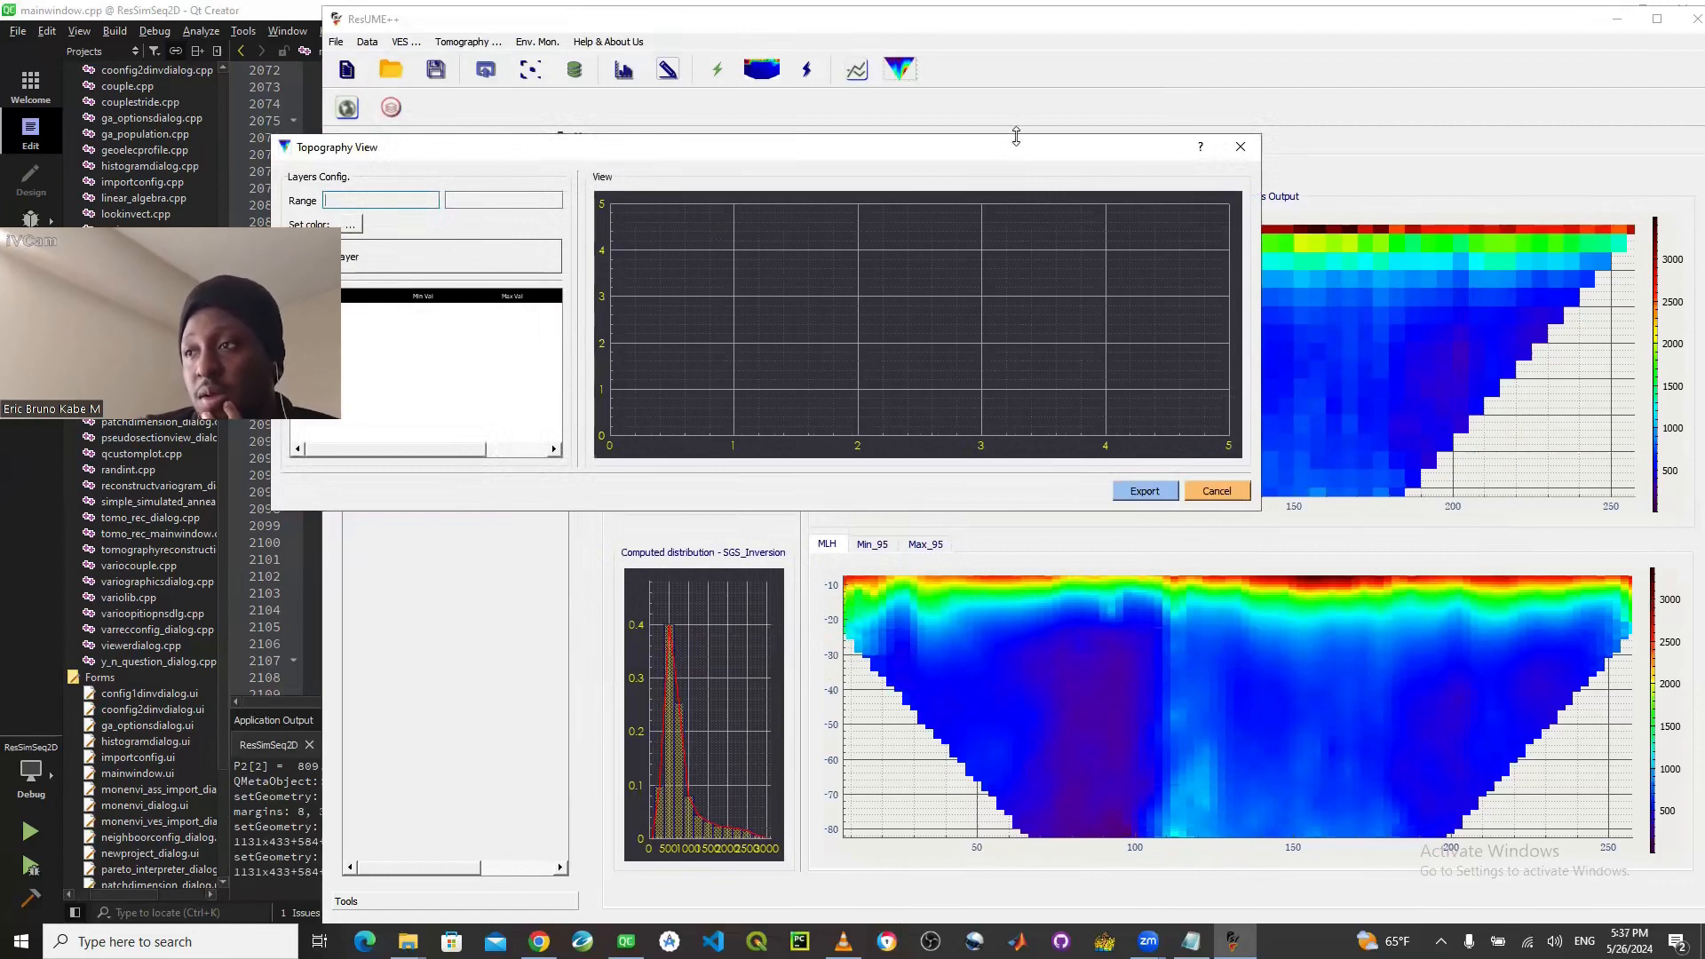
left_click_drag(1016, 135, 1016, 24)
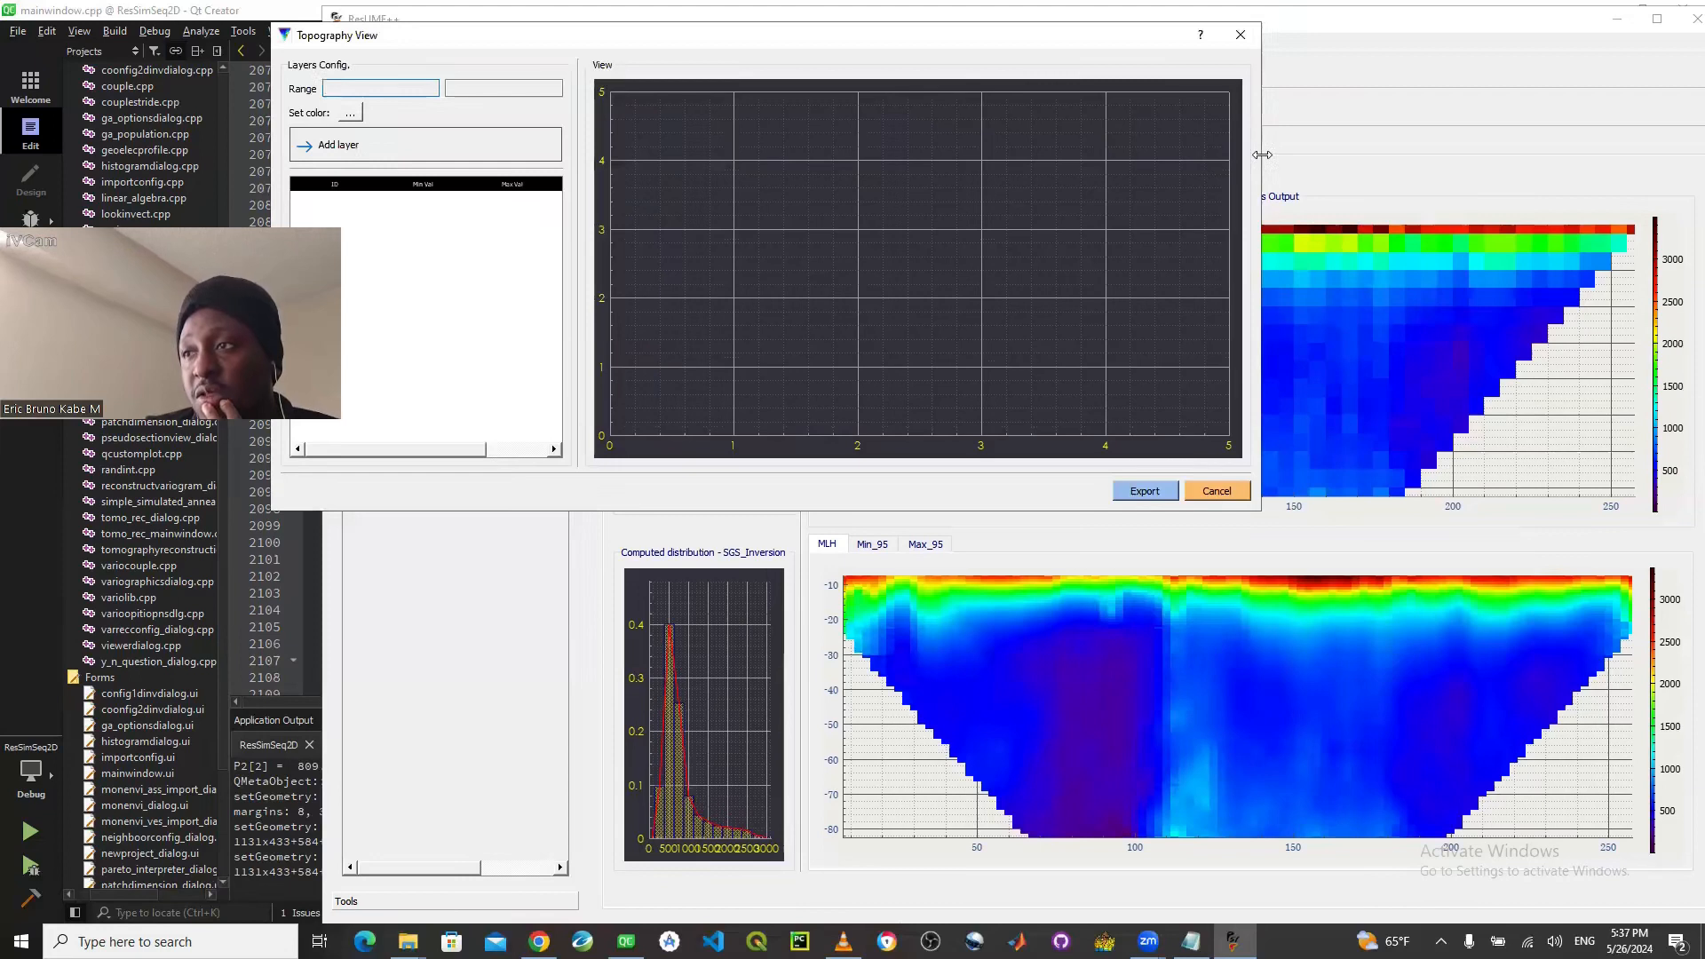
left_click_drag(1262, 155, 1449, 158)
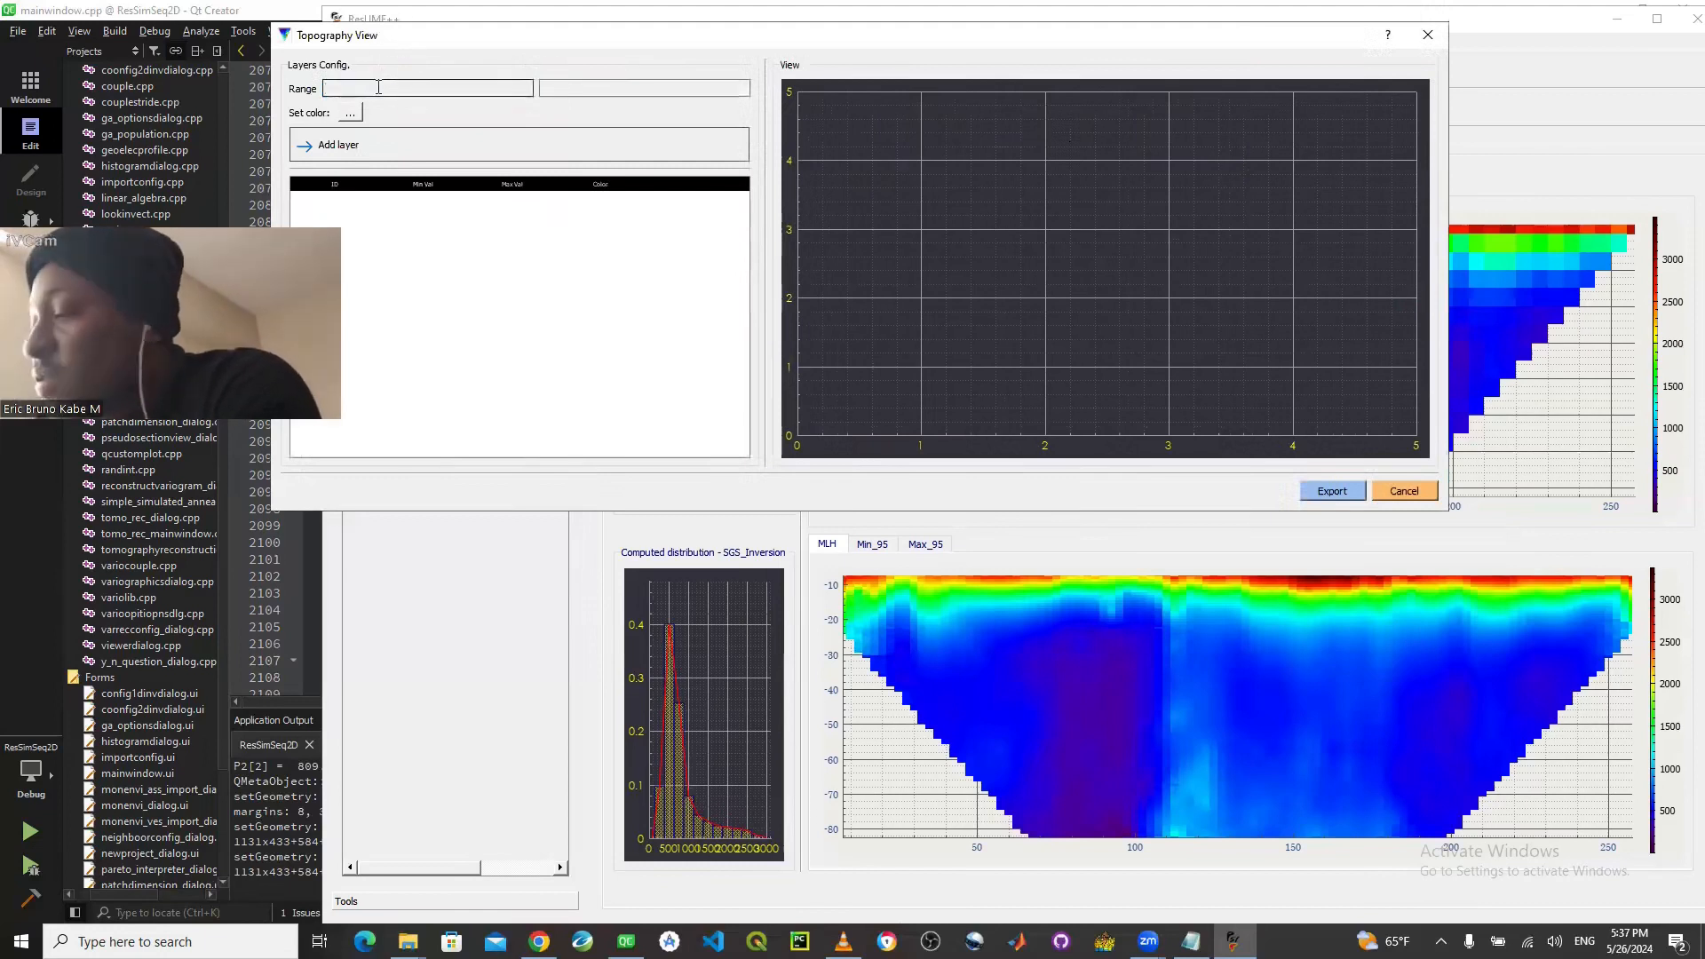
- Add a topography layer with the range 0 to 250 and the light cyan color #55ffff
type("0")
left_click(599, 92)
type("2")
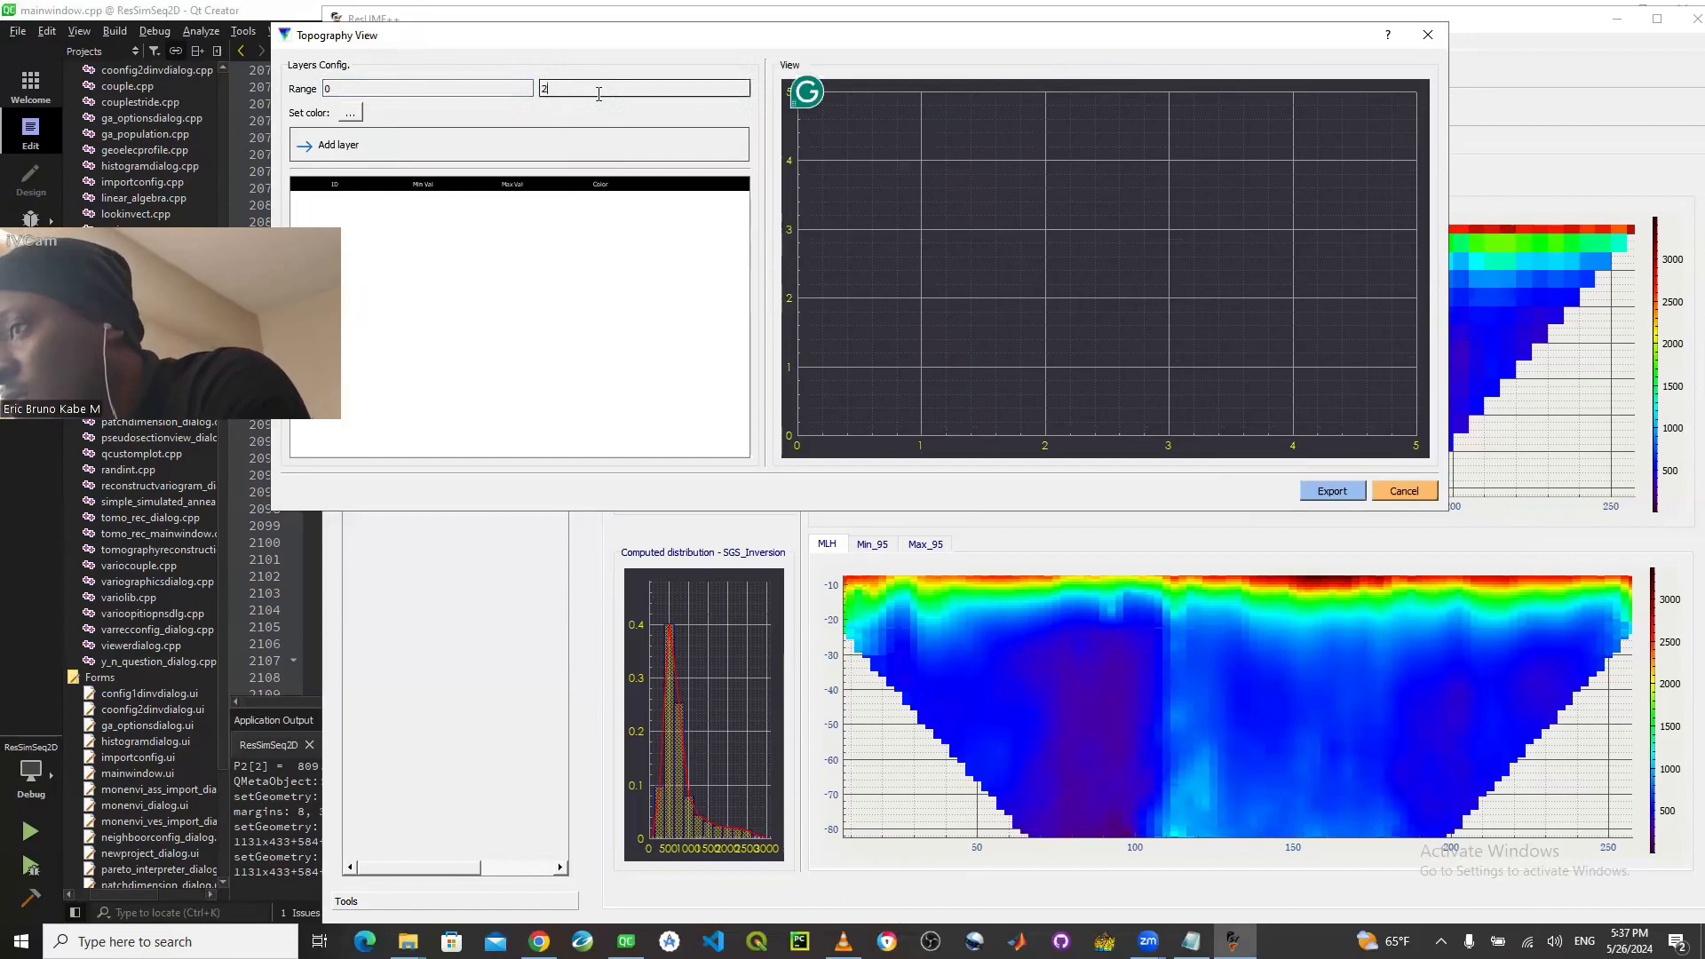
type("50")
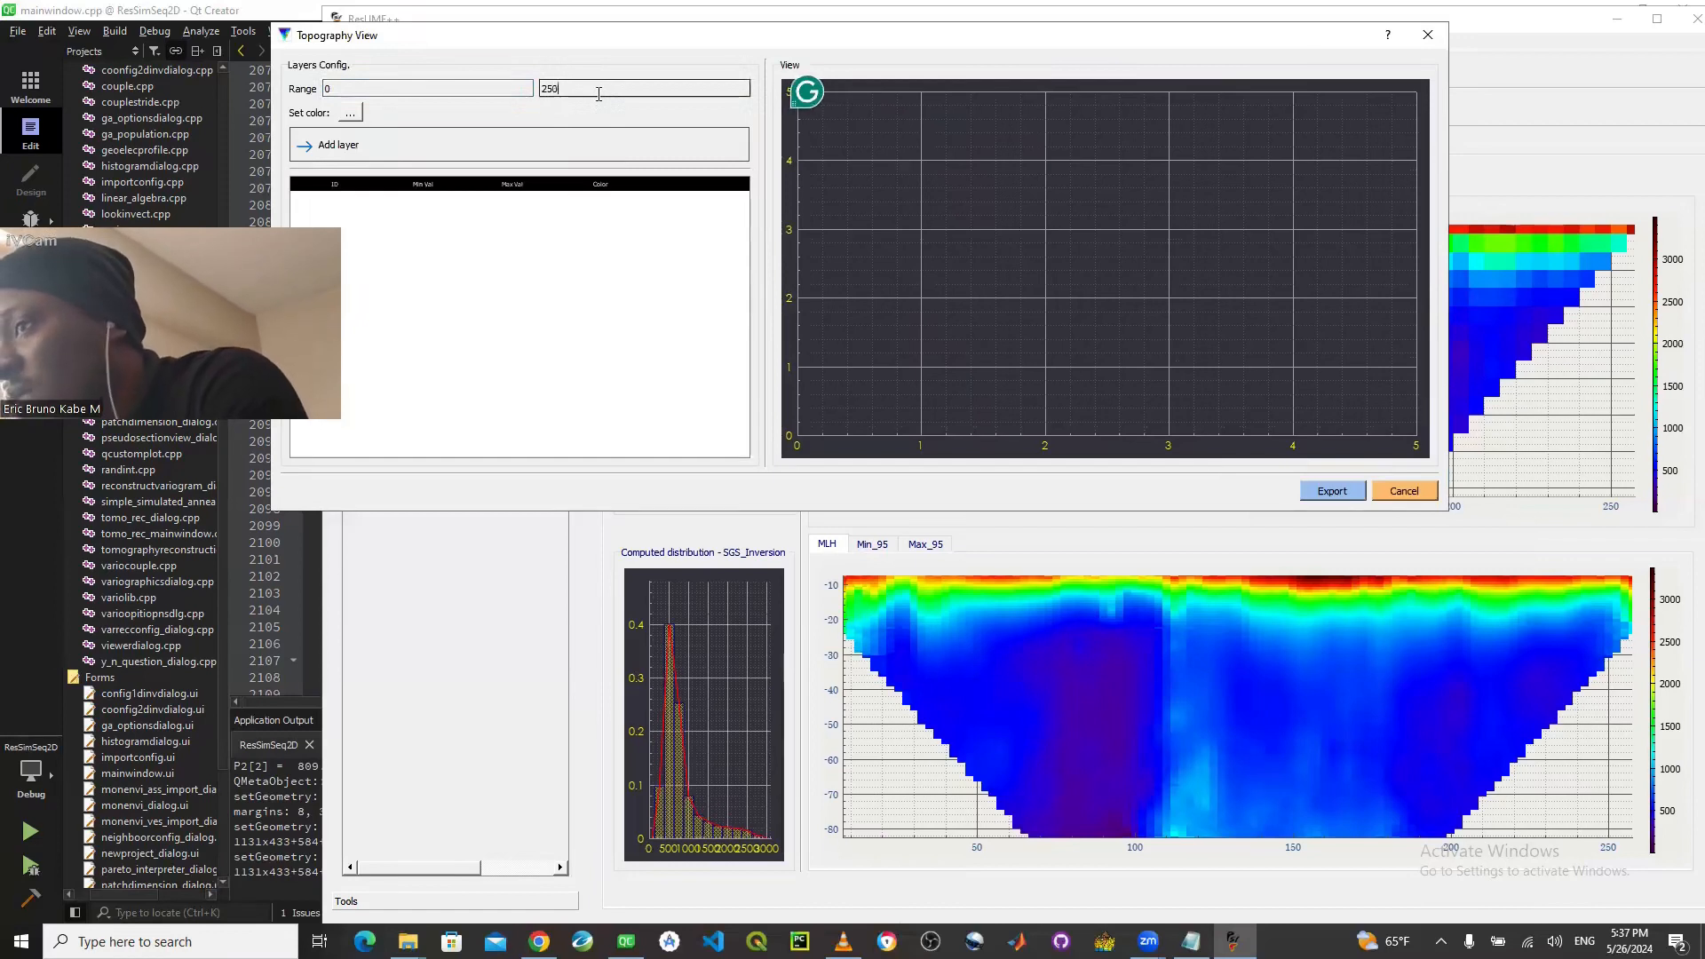
left_click(361, 113)
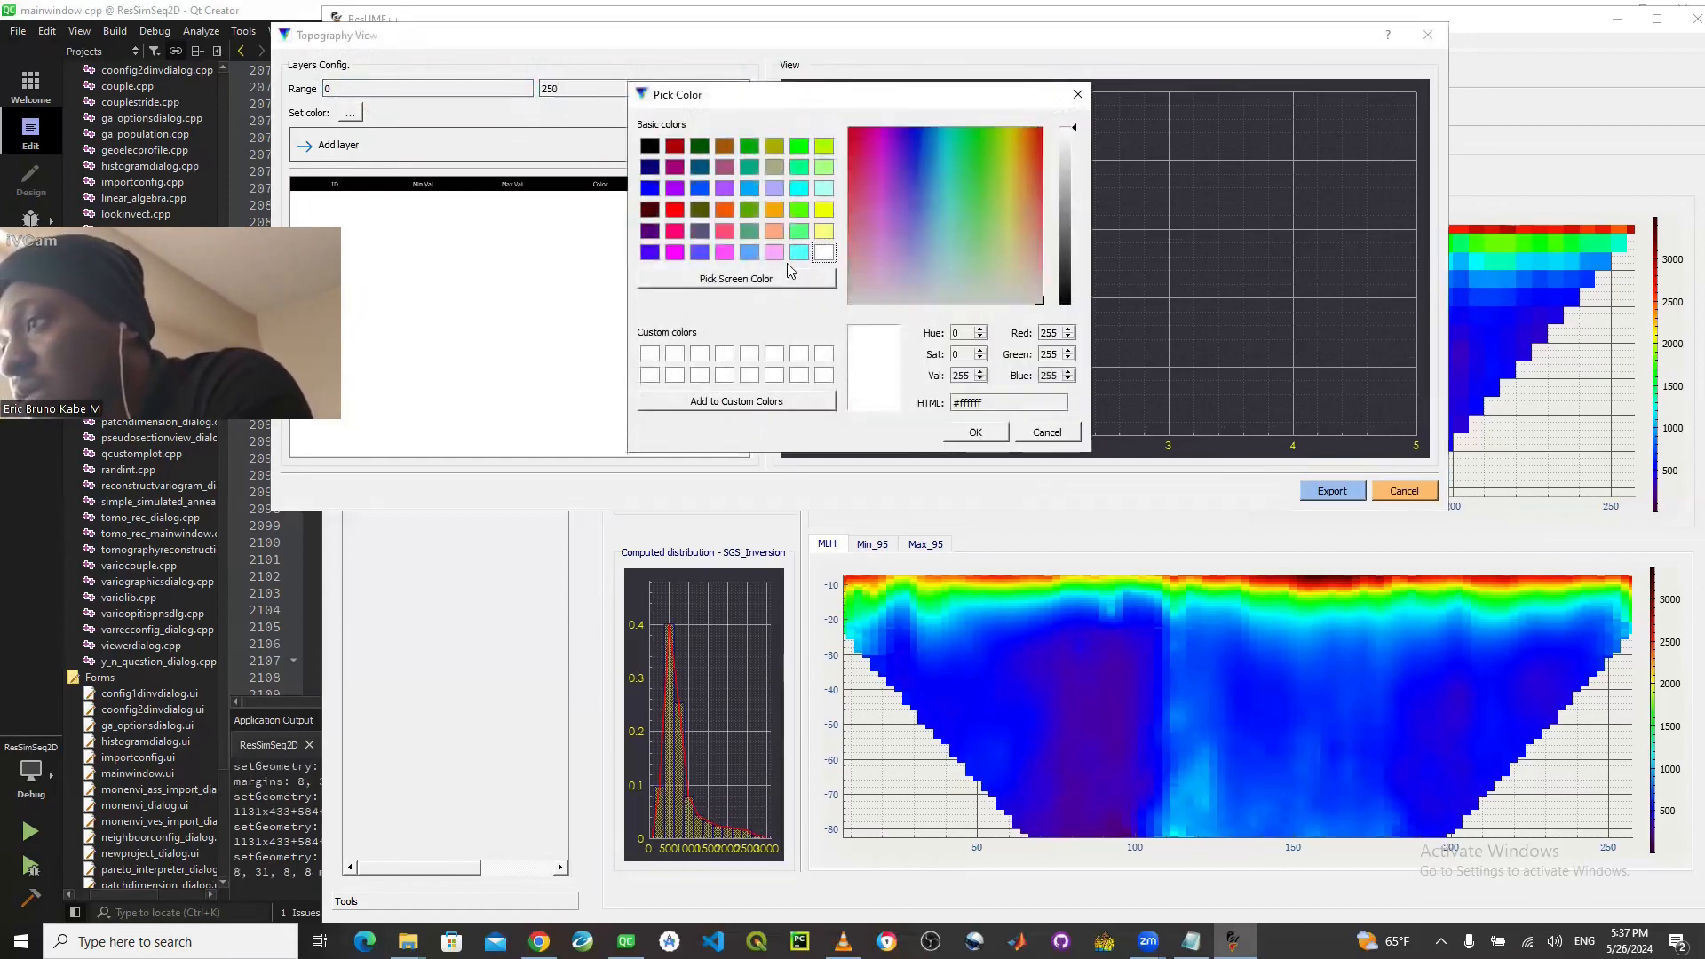
left_click(799, 252)
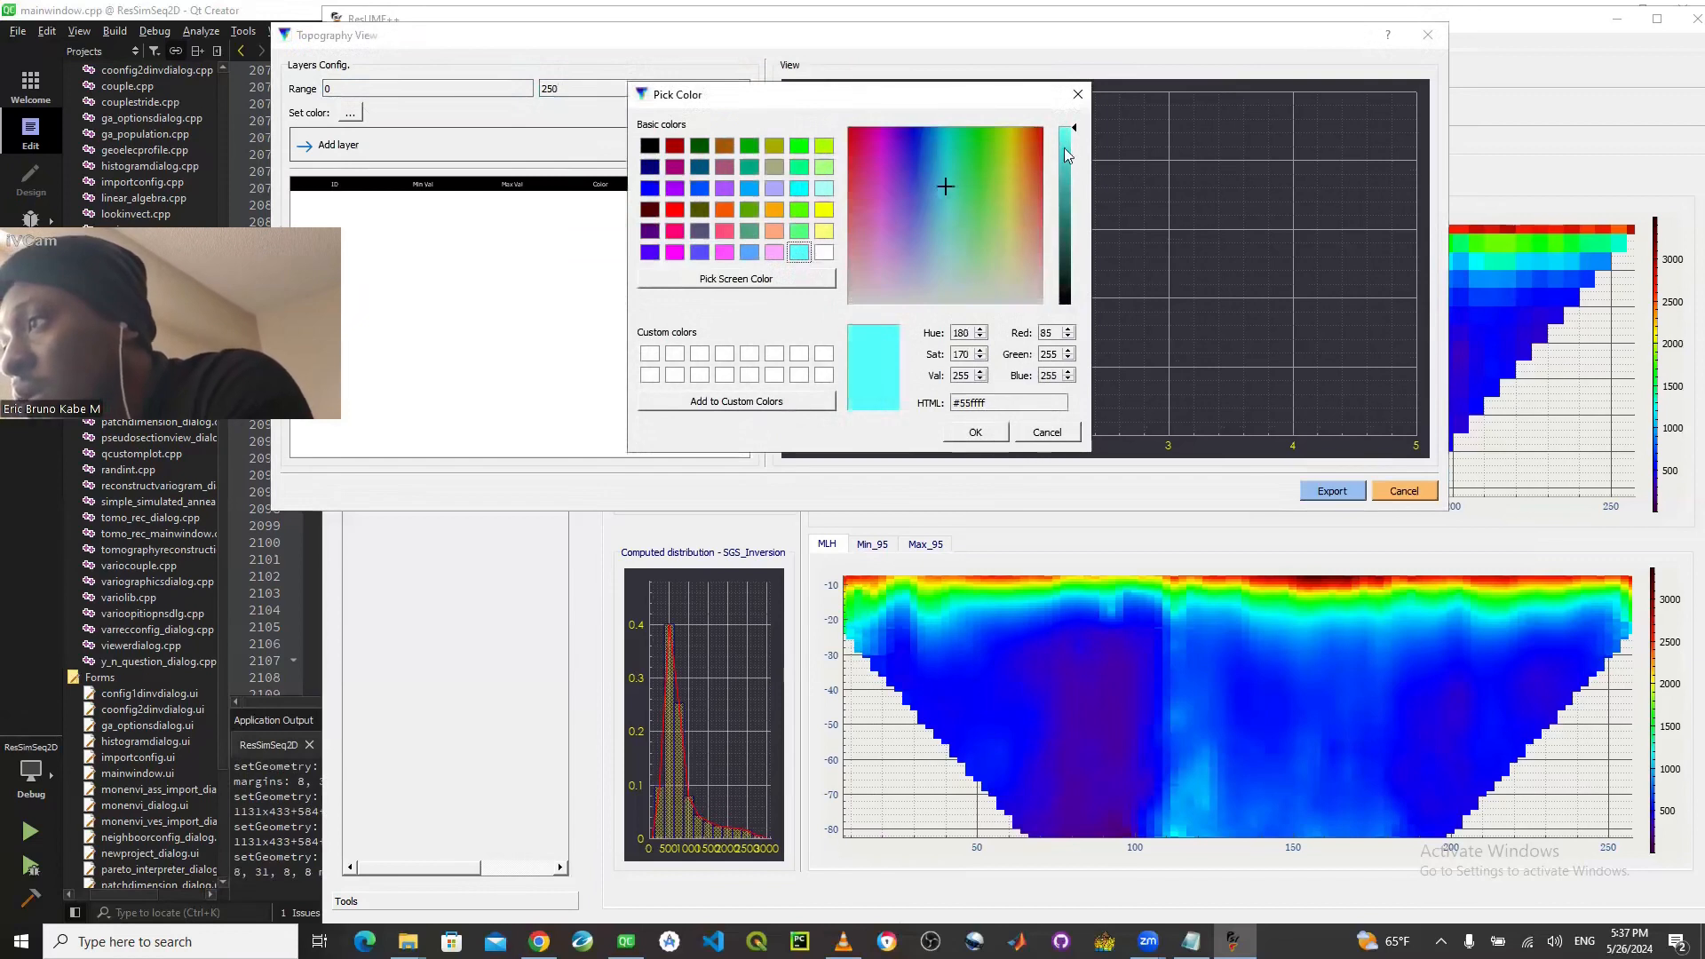
left_click(988, 433)
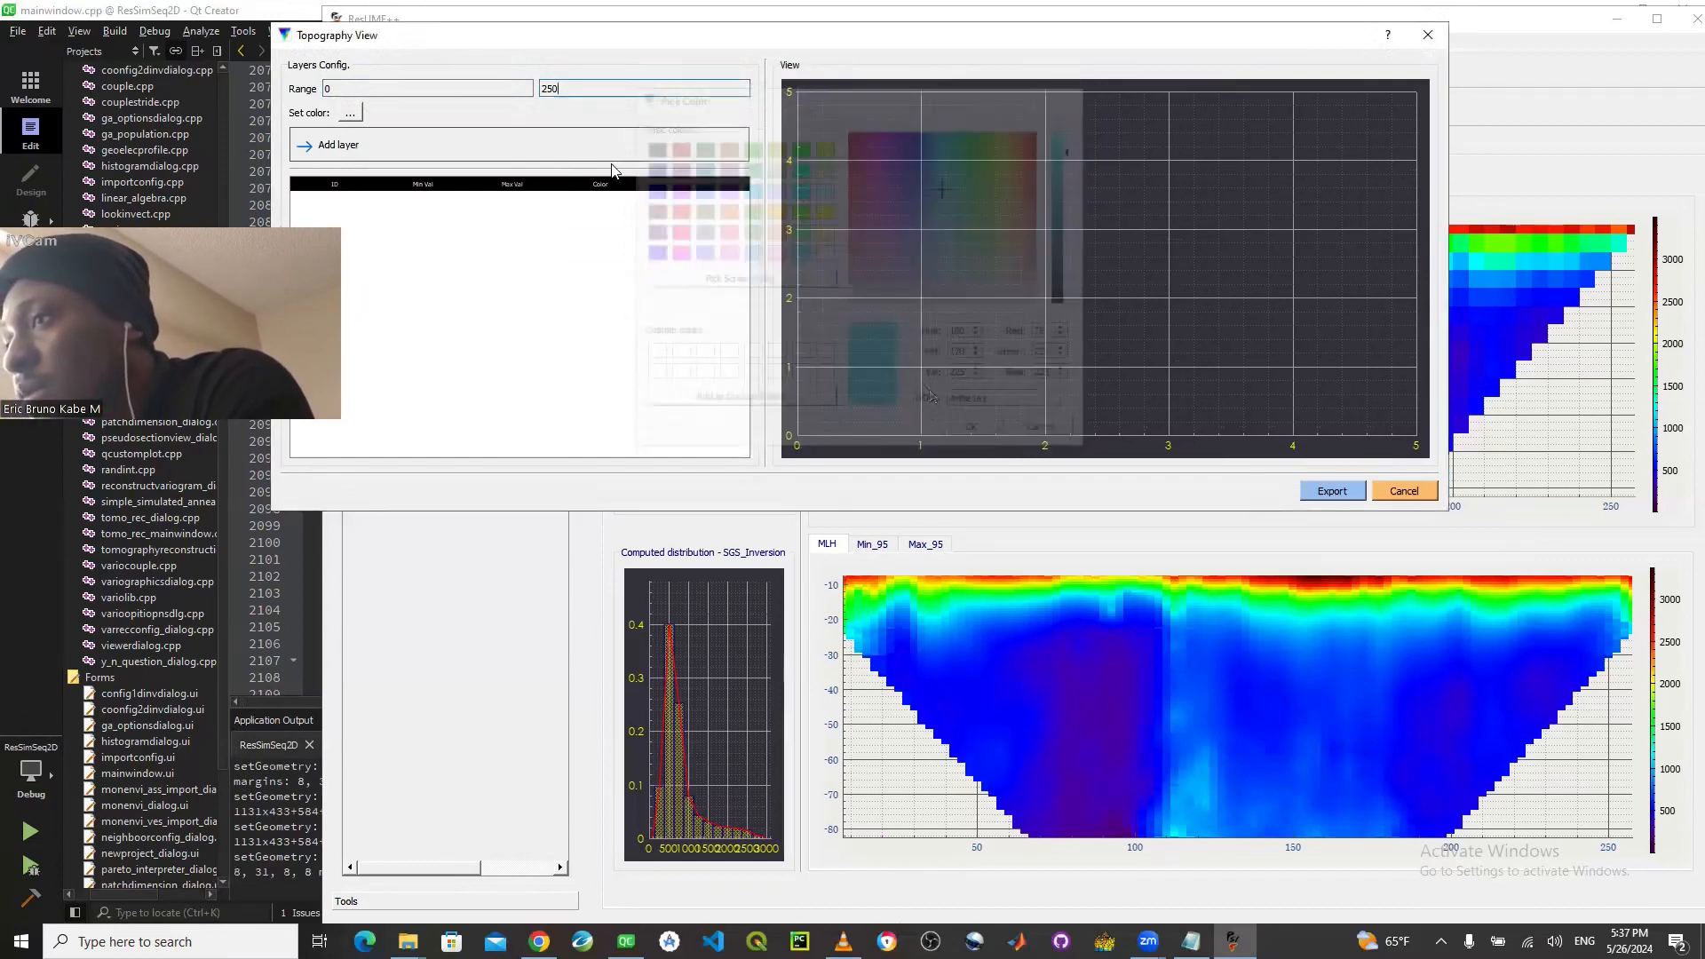
left_click(540, 142)
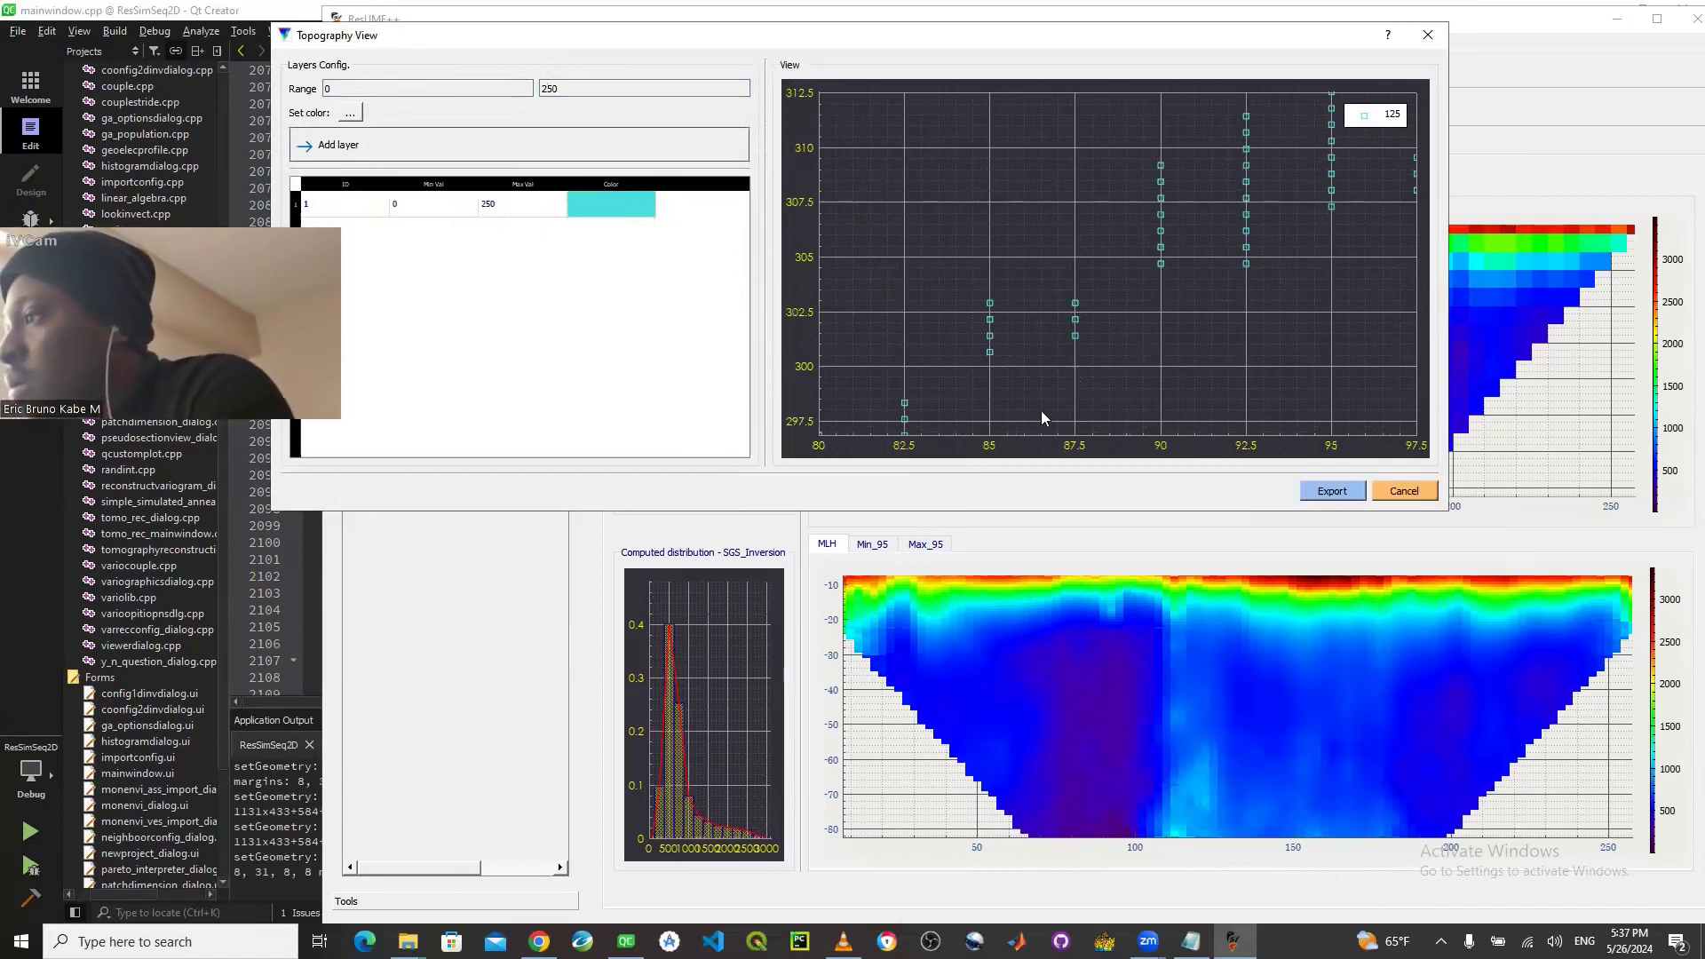
- Set the value range for the second topography layer to 250 to 500
double_click(326, 89)
type("250")
left_click(549, 89)
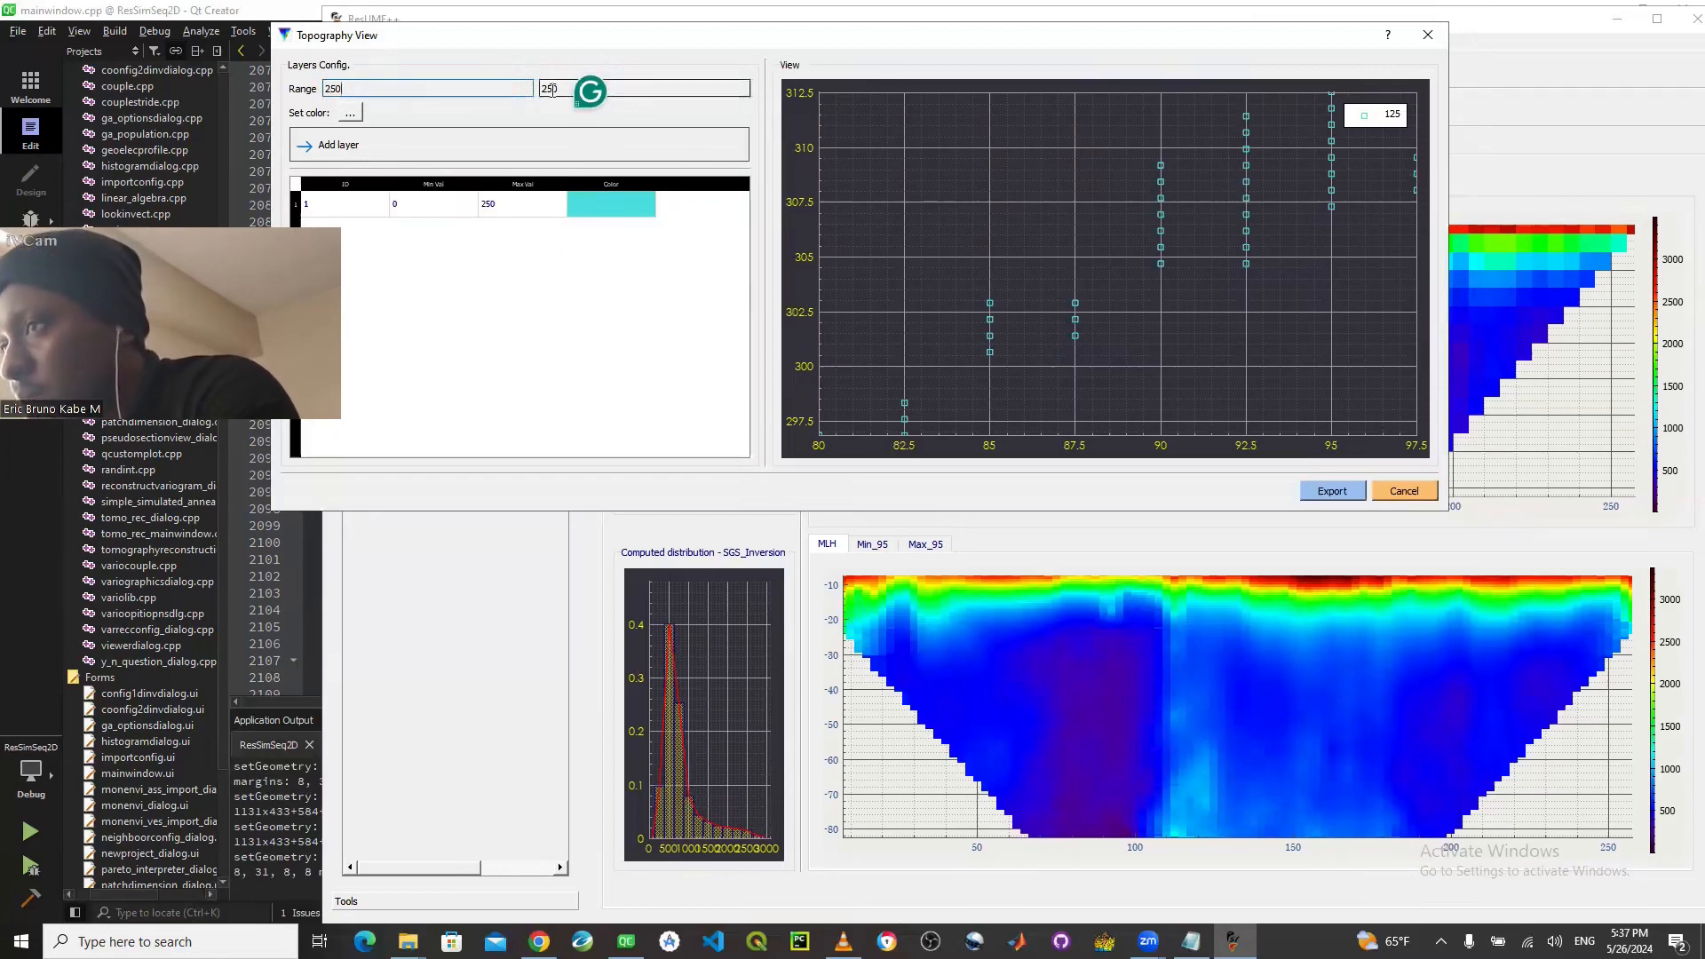
key("BackSpace")
key("BackSpace")
key("BackSpace")
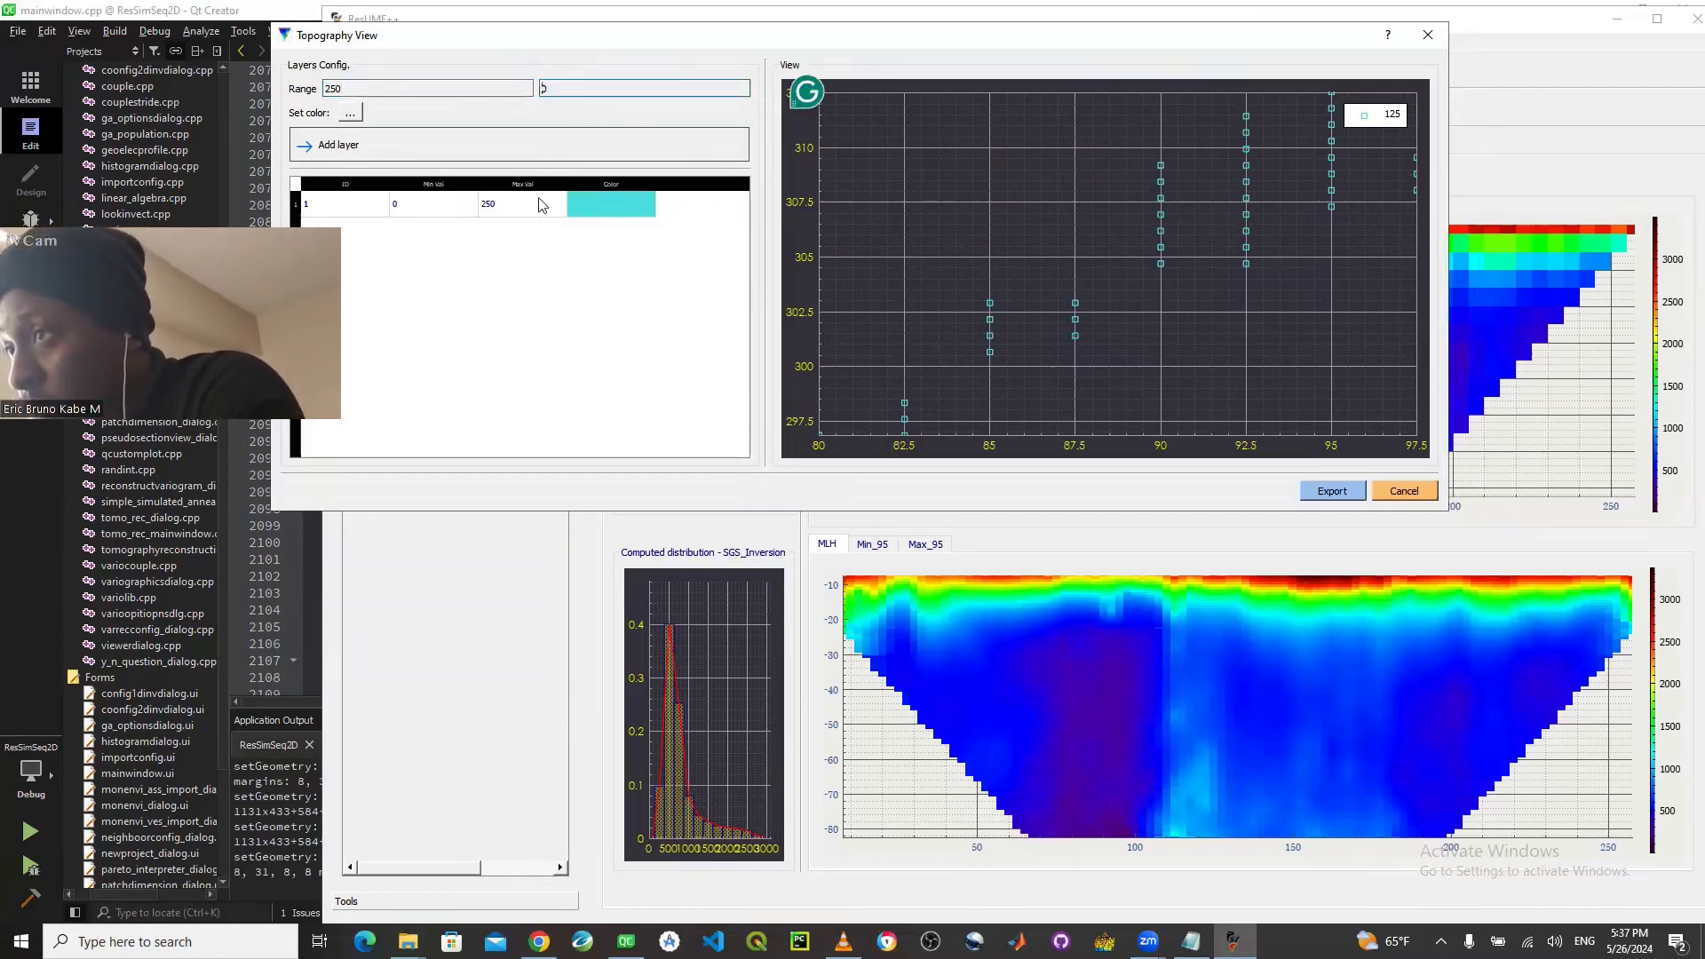
type("500")
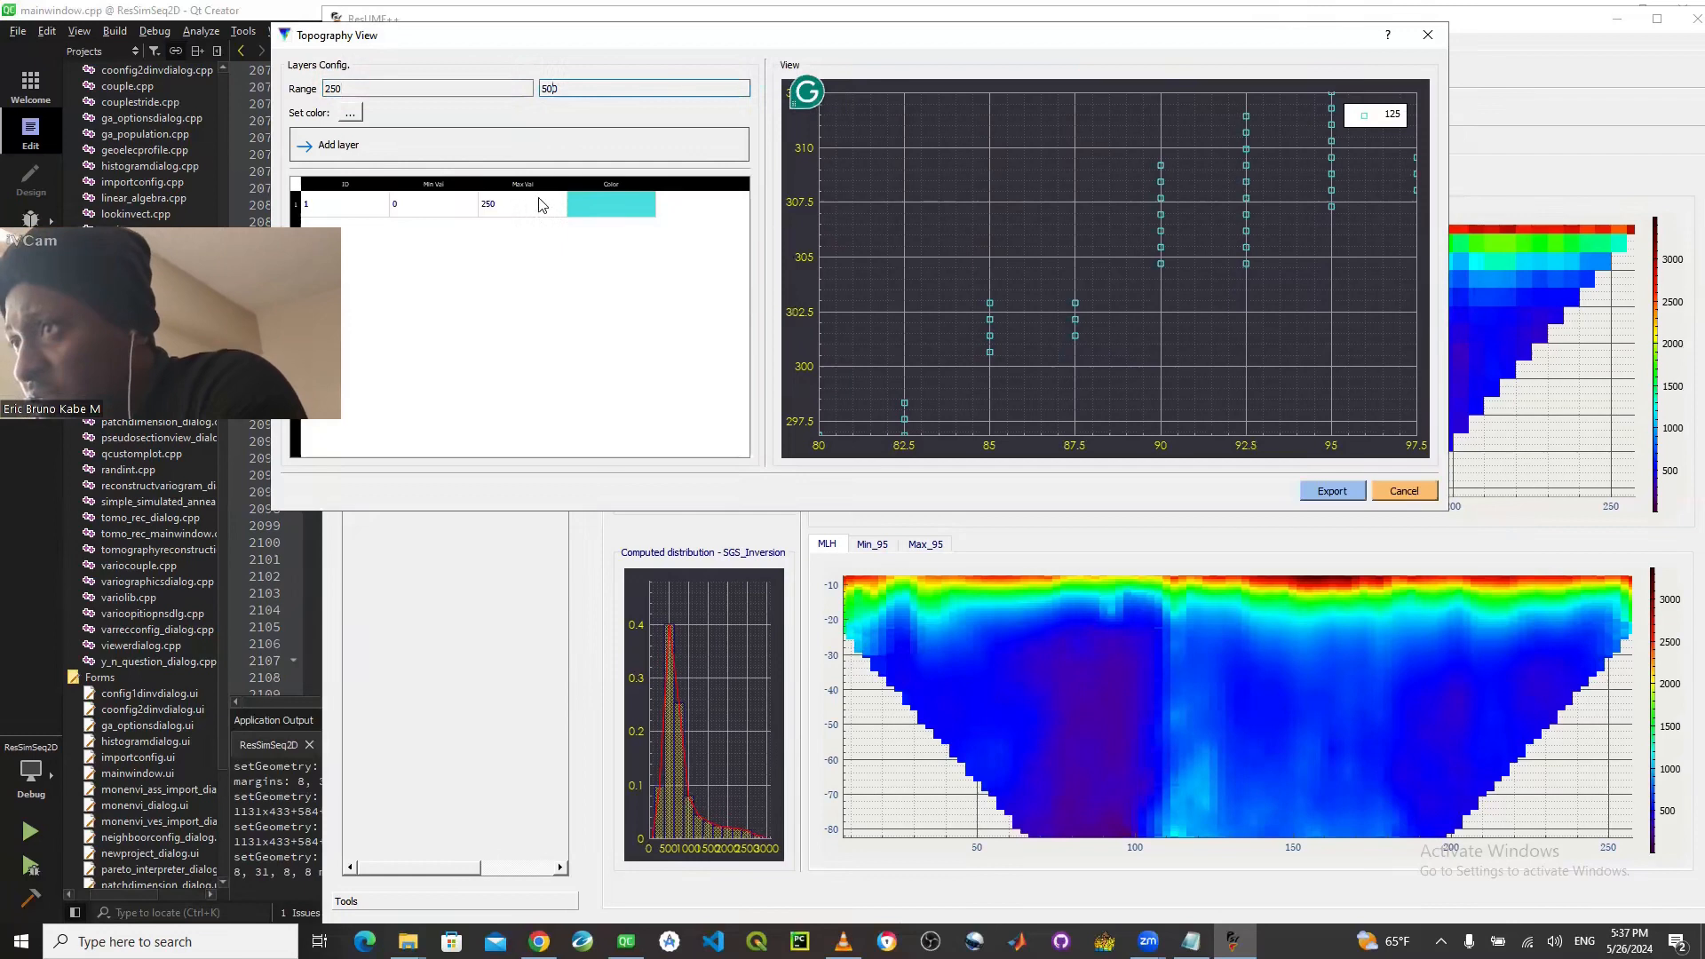
- Choose the teal color #2b8181 for the 250 to 500 range and add it as a layer
left_click(350, 113)
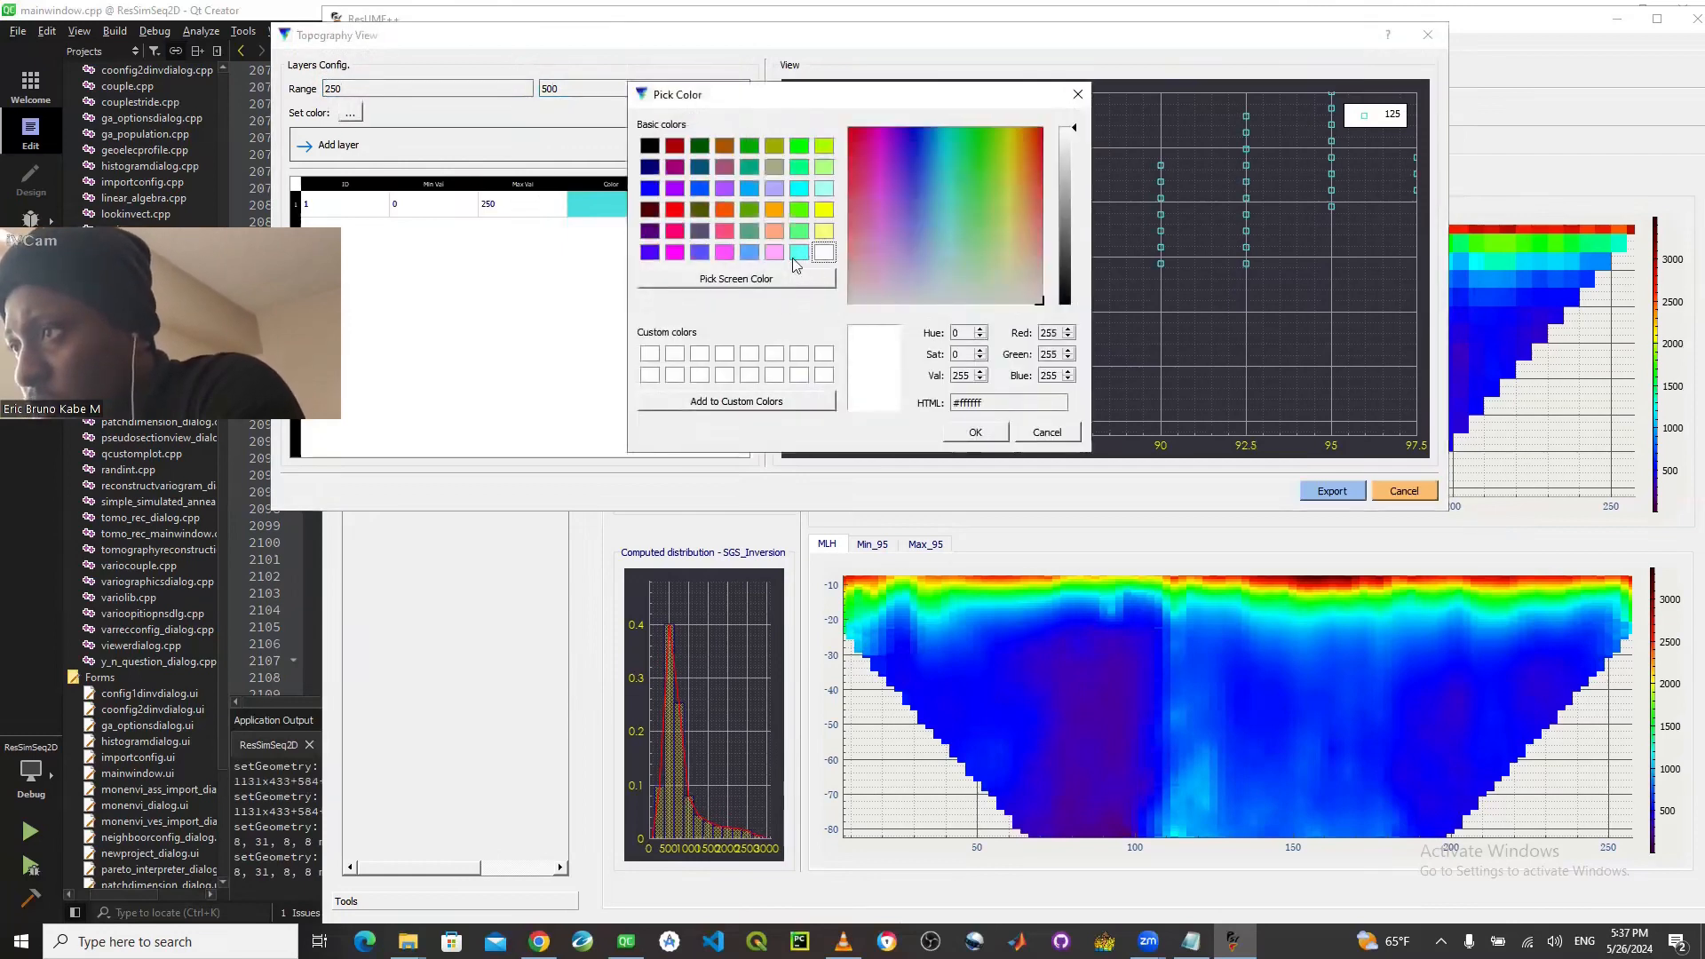
left_click(797, 256)
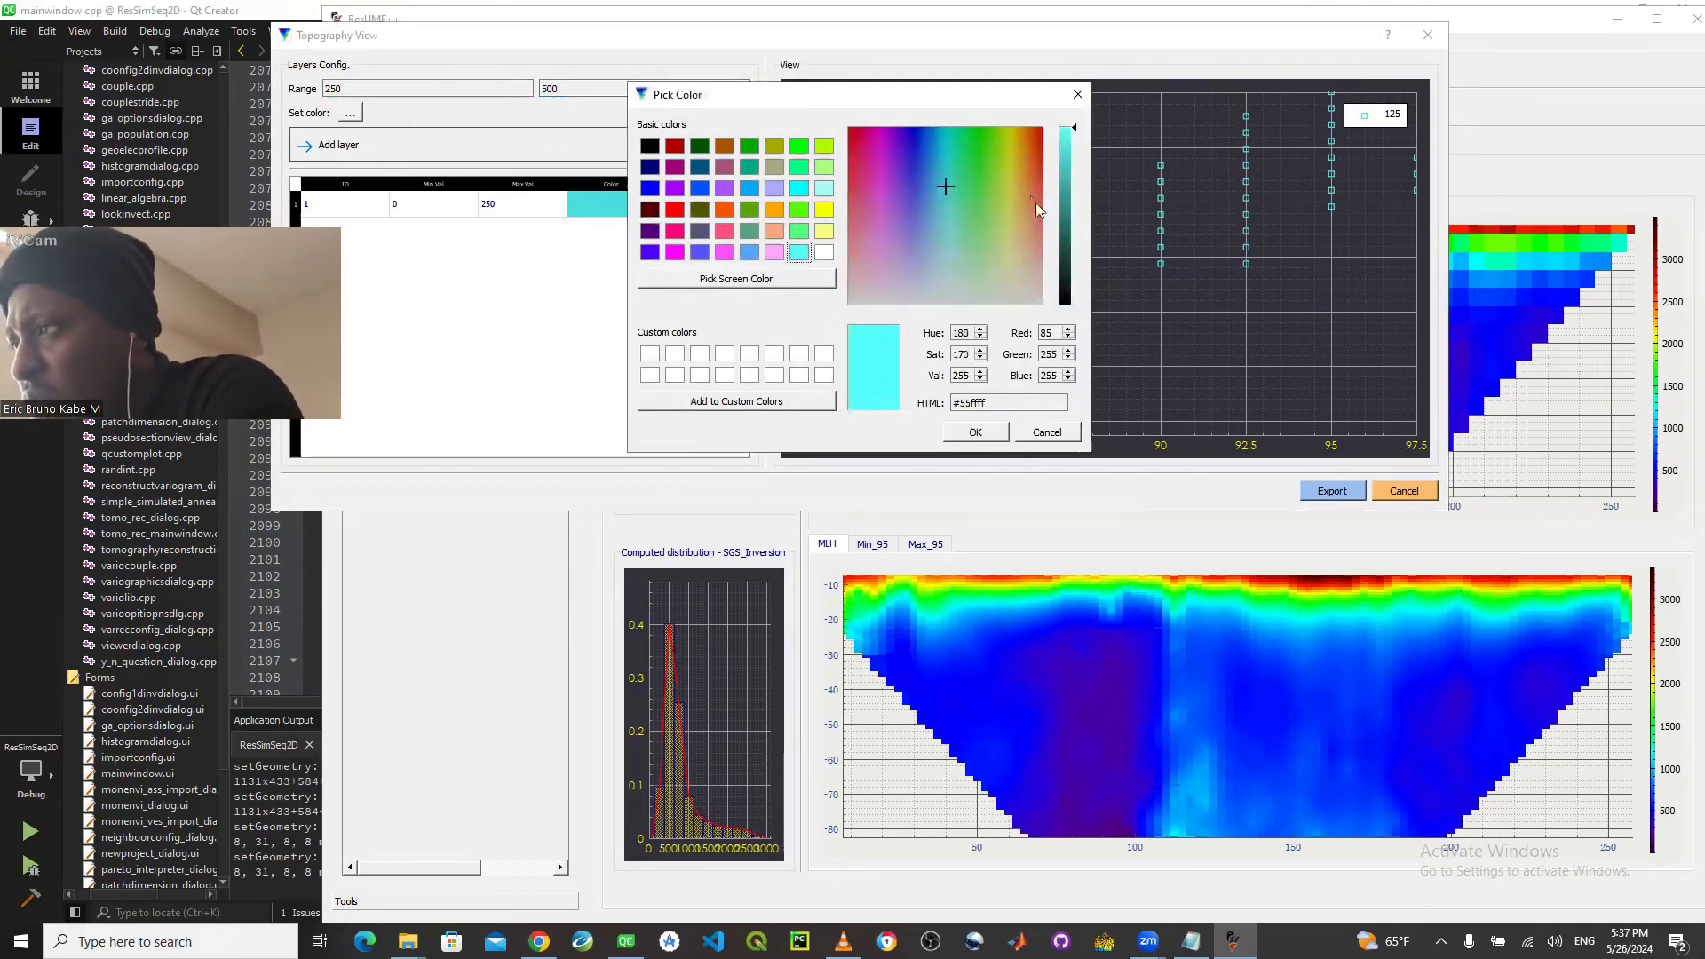
left_click(1063, 214)
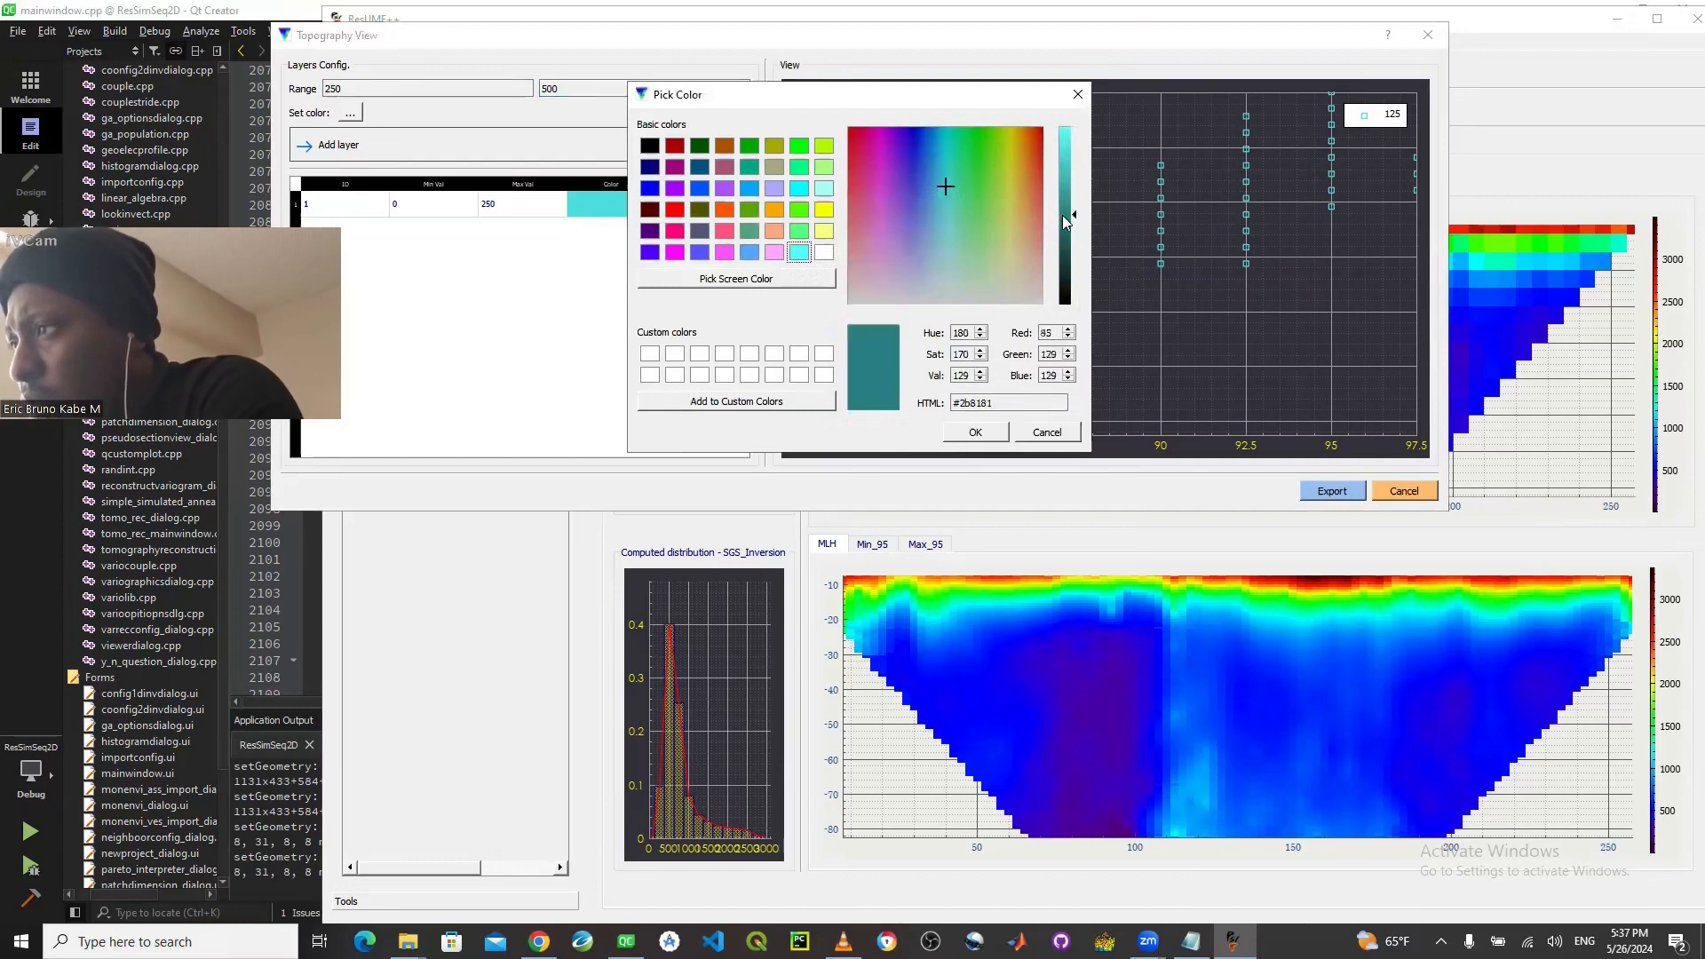
left_click(973, 431)
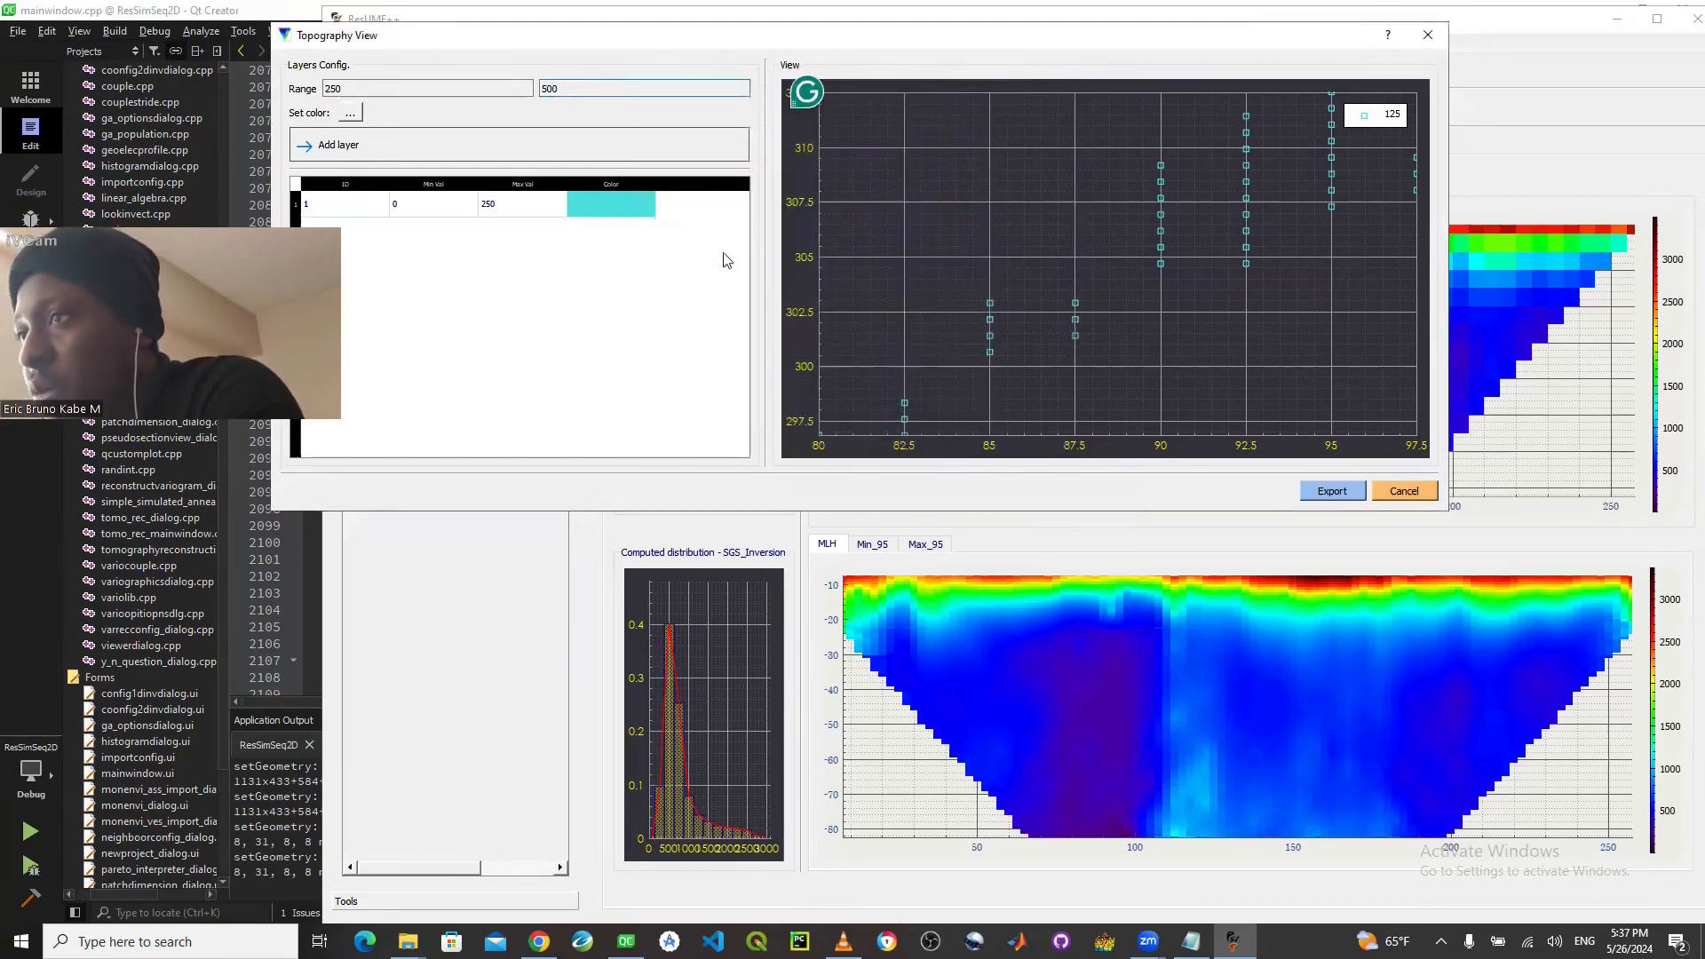
left_click(392, 155)
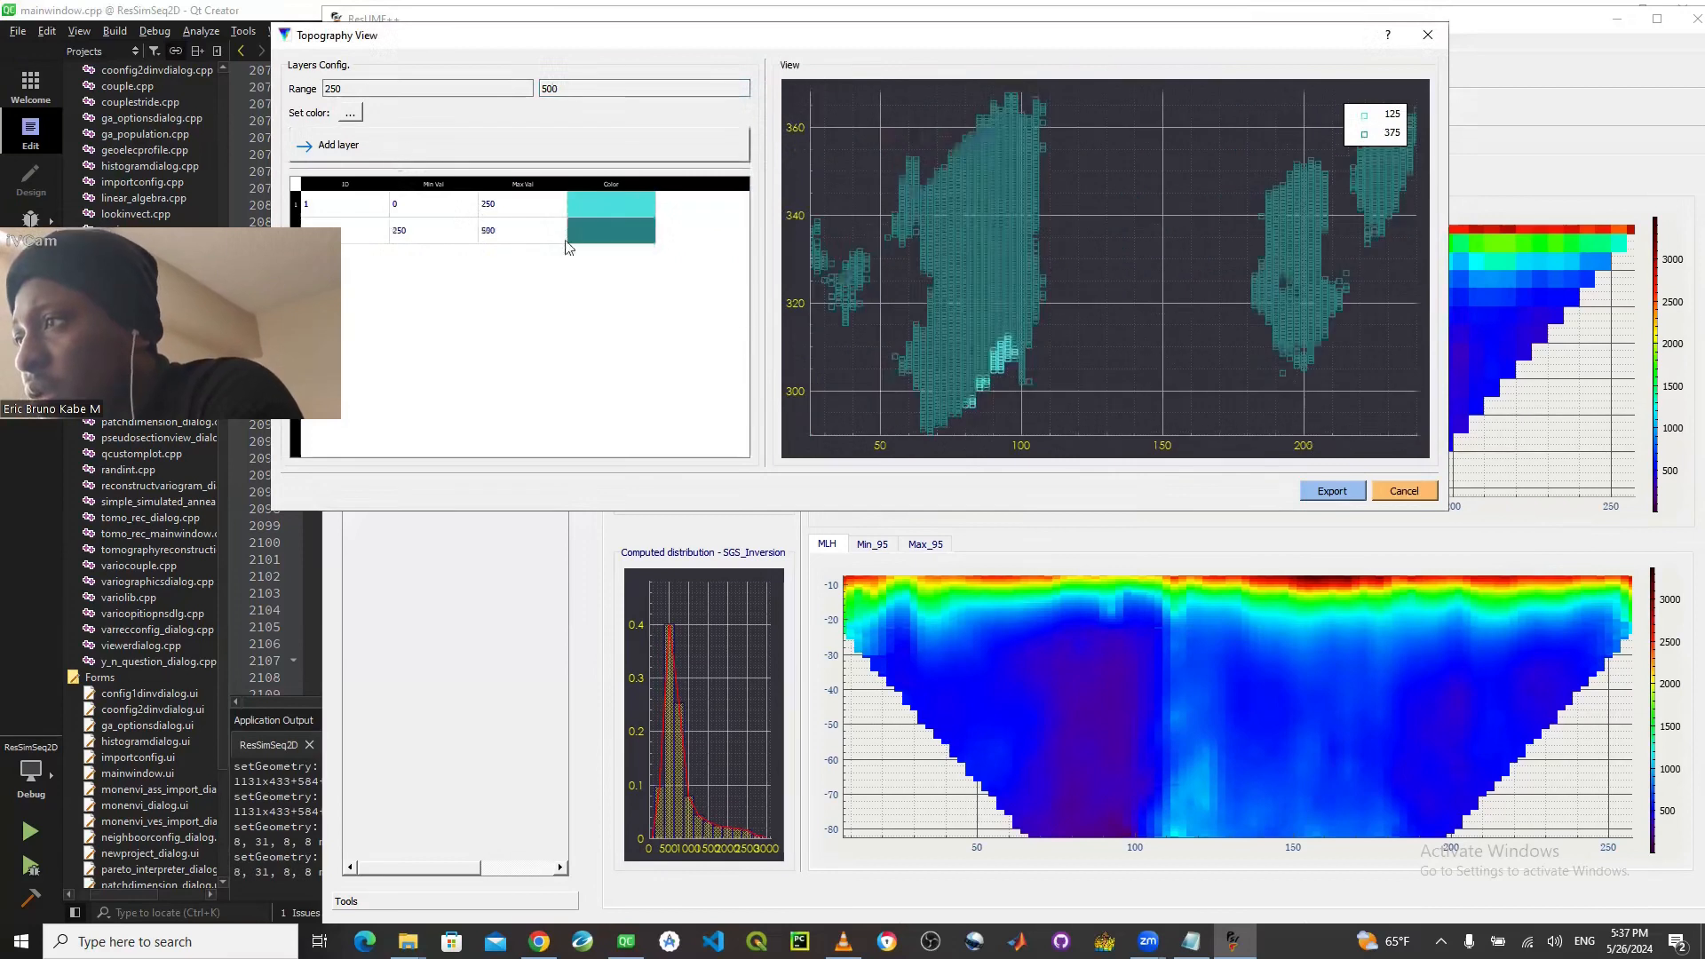
- Set the value range for the third topography layer to 500 to 750
left_click(338, 88)
key("BackSpace")
key("BackSpace")
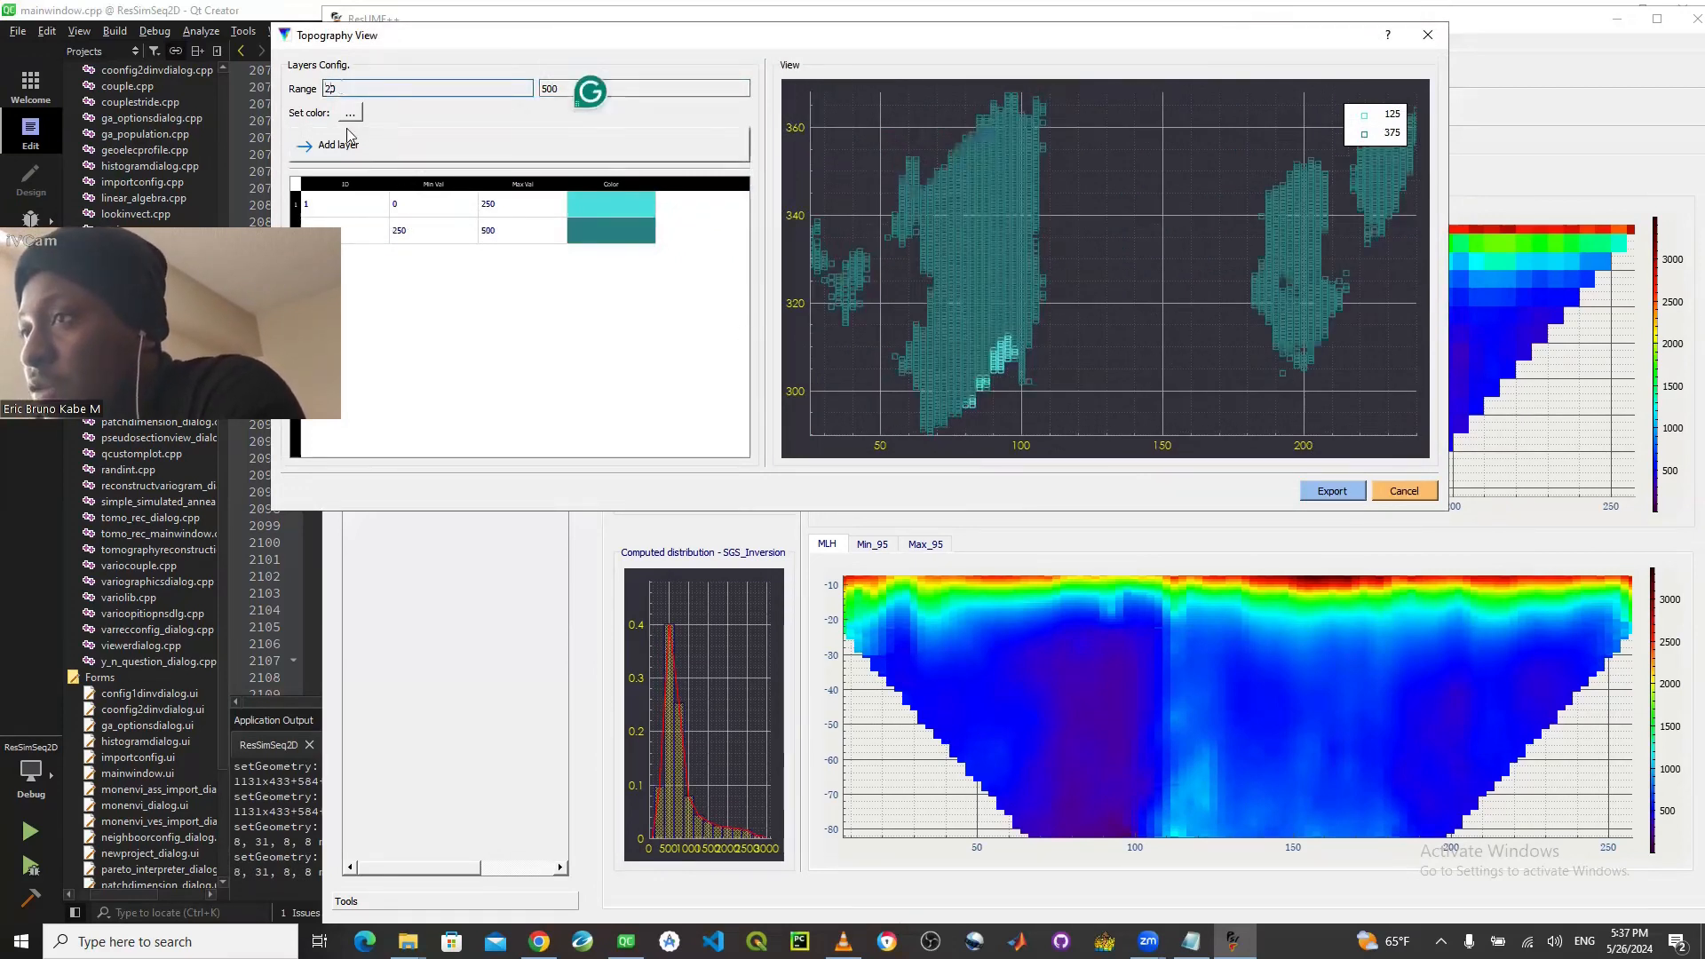
type("500")
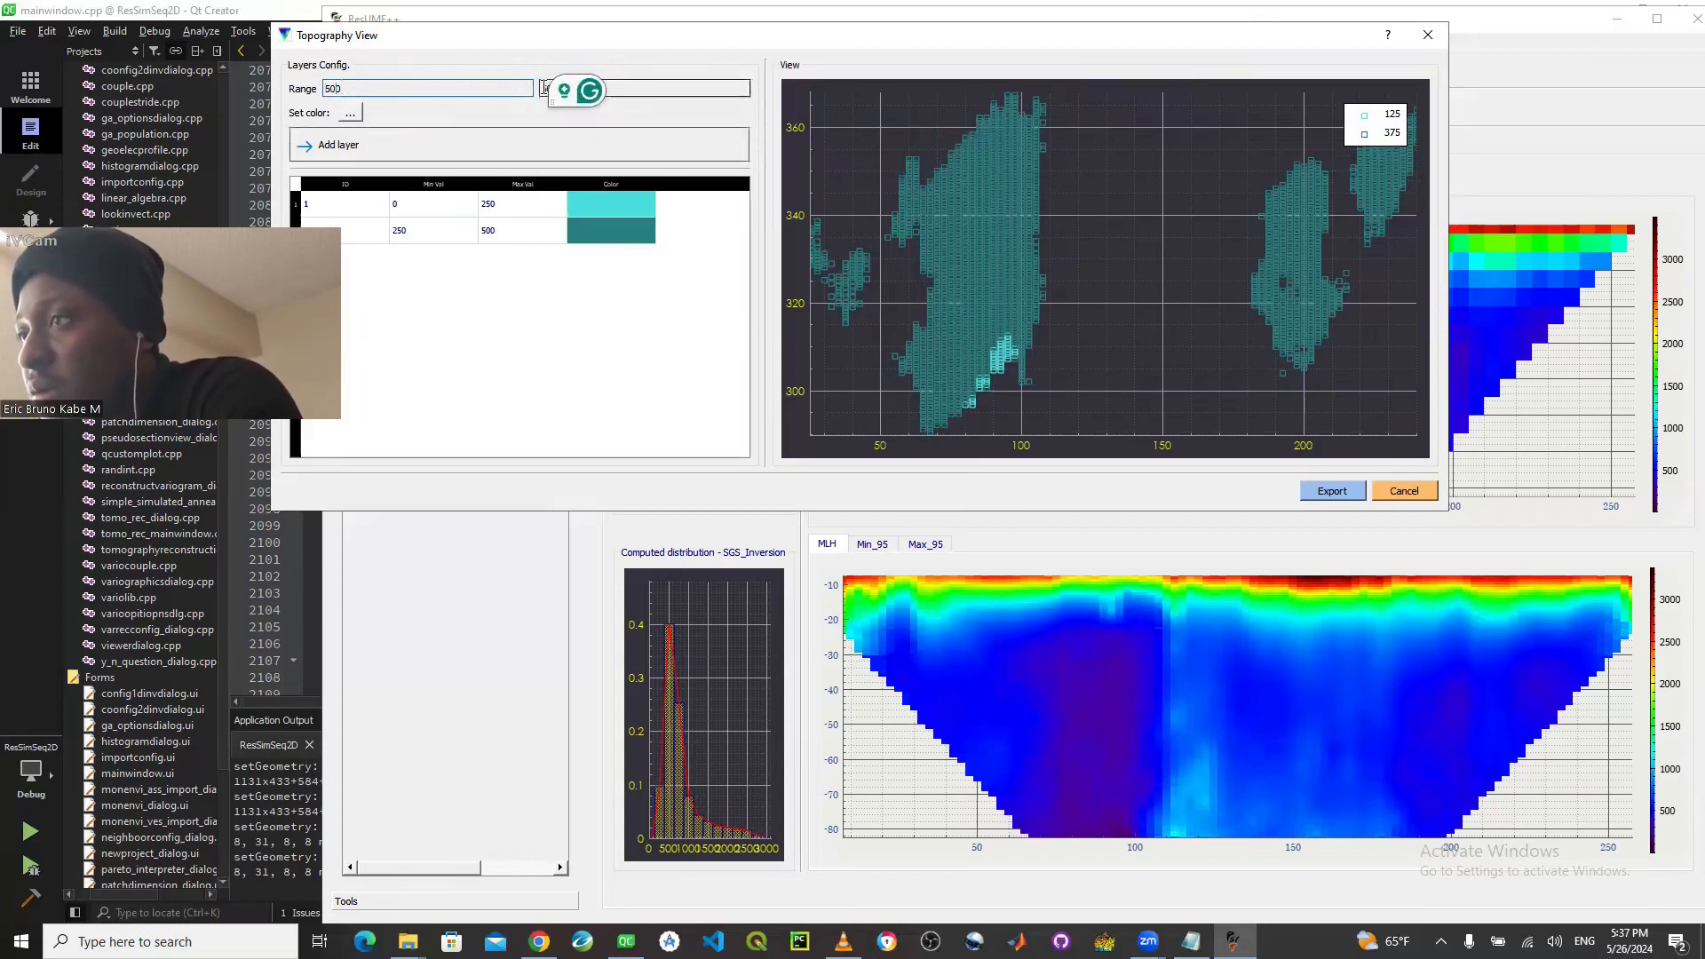
left_click(582, 92)
key("BackSpace")
key("BackSpace")
key("BackSpace")
type("750")
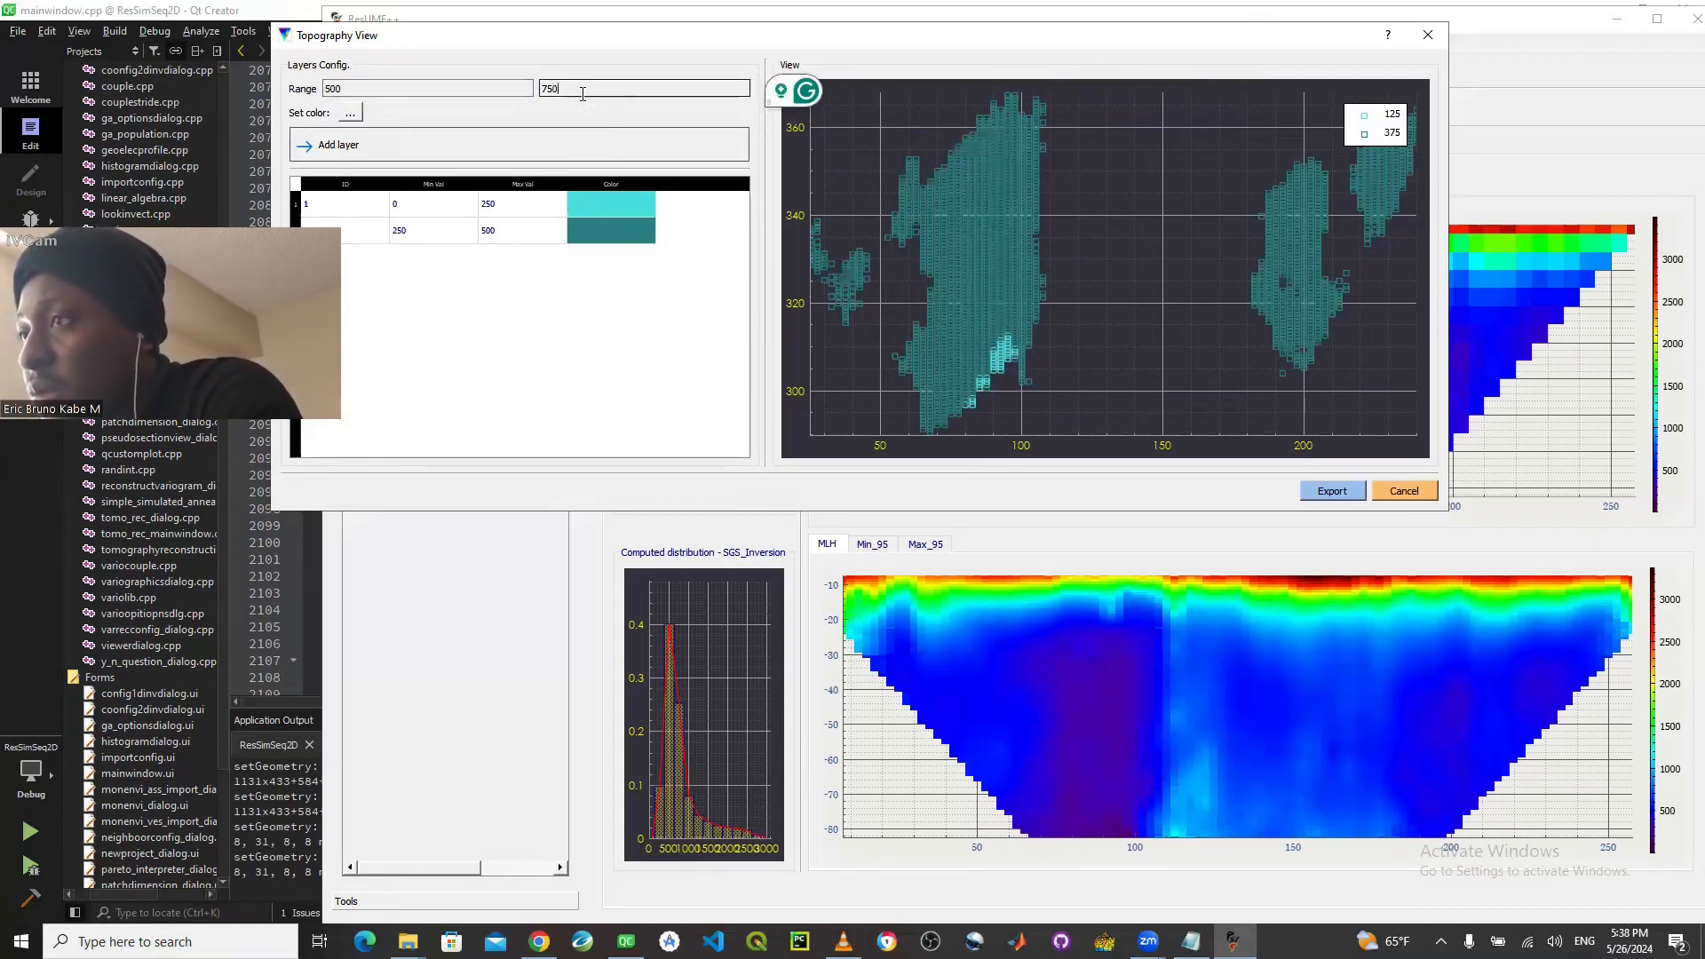
- Choose the dark teal color #164242 for the 500 to 750 range and add it as a layer
left_click(349, 114)
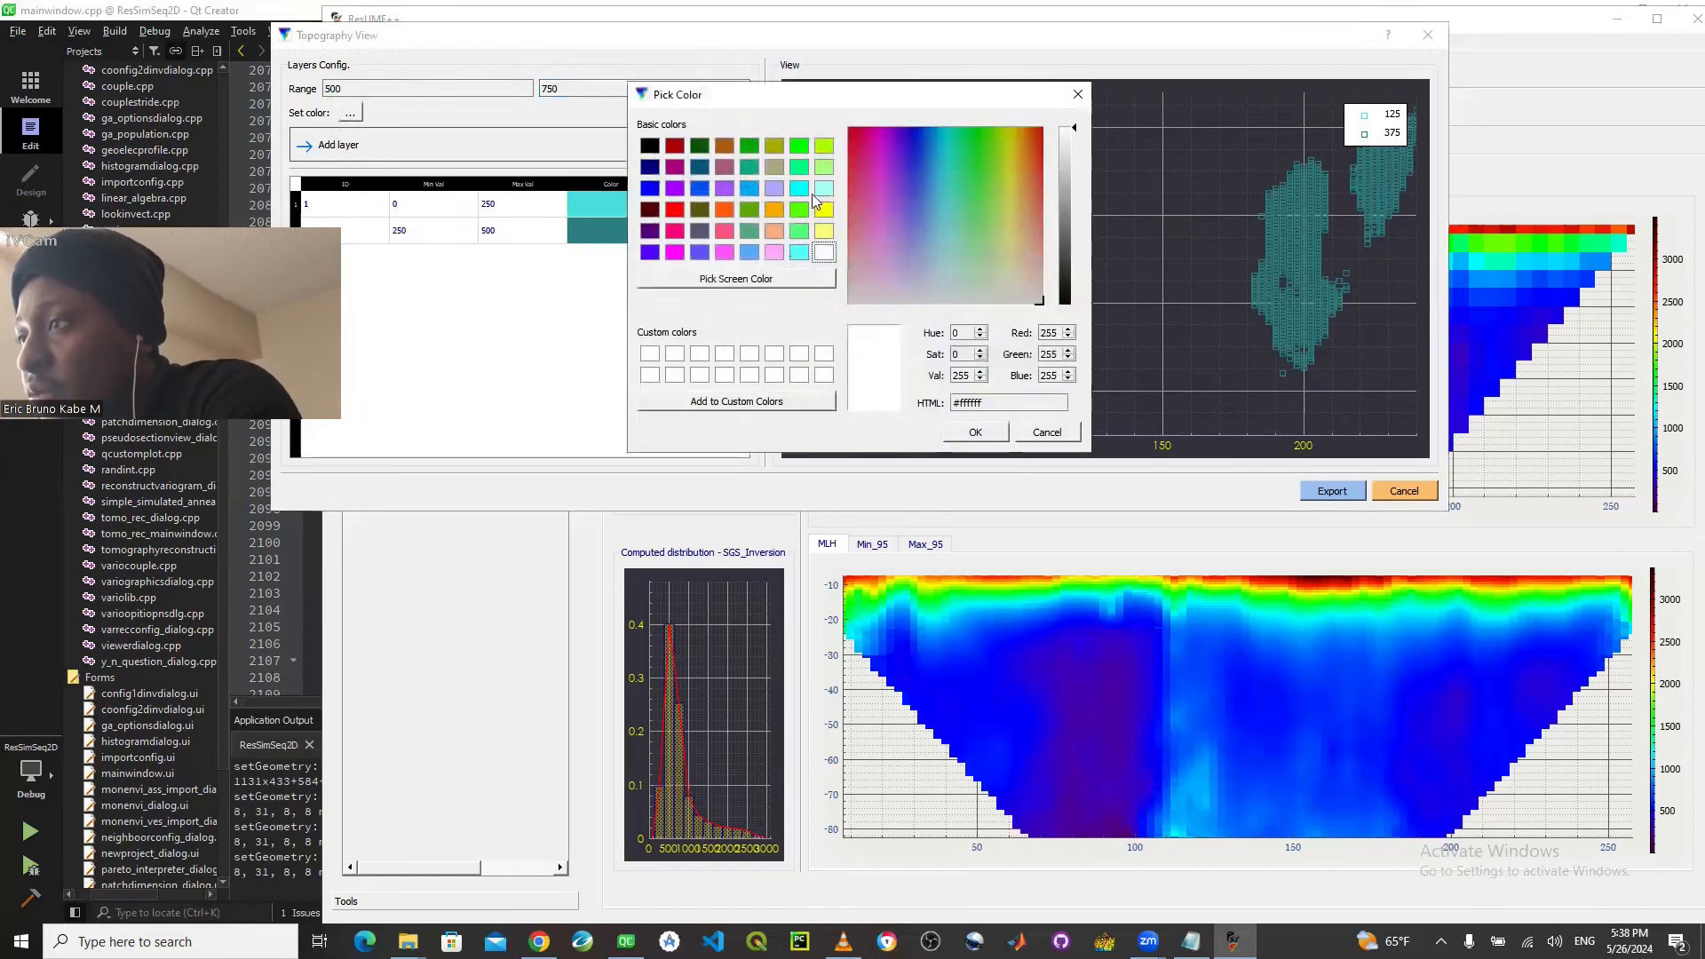
left_click(799, 253)
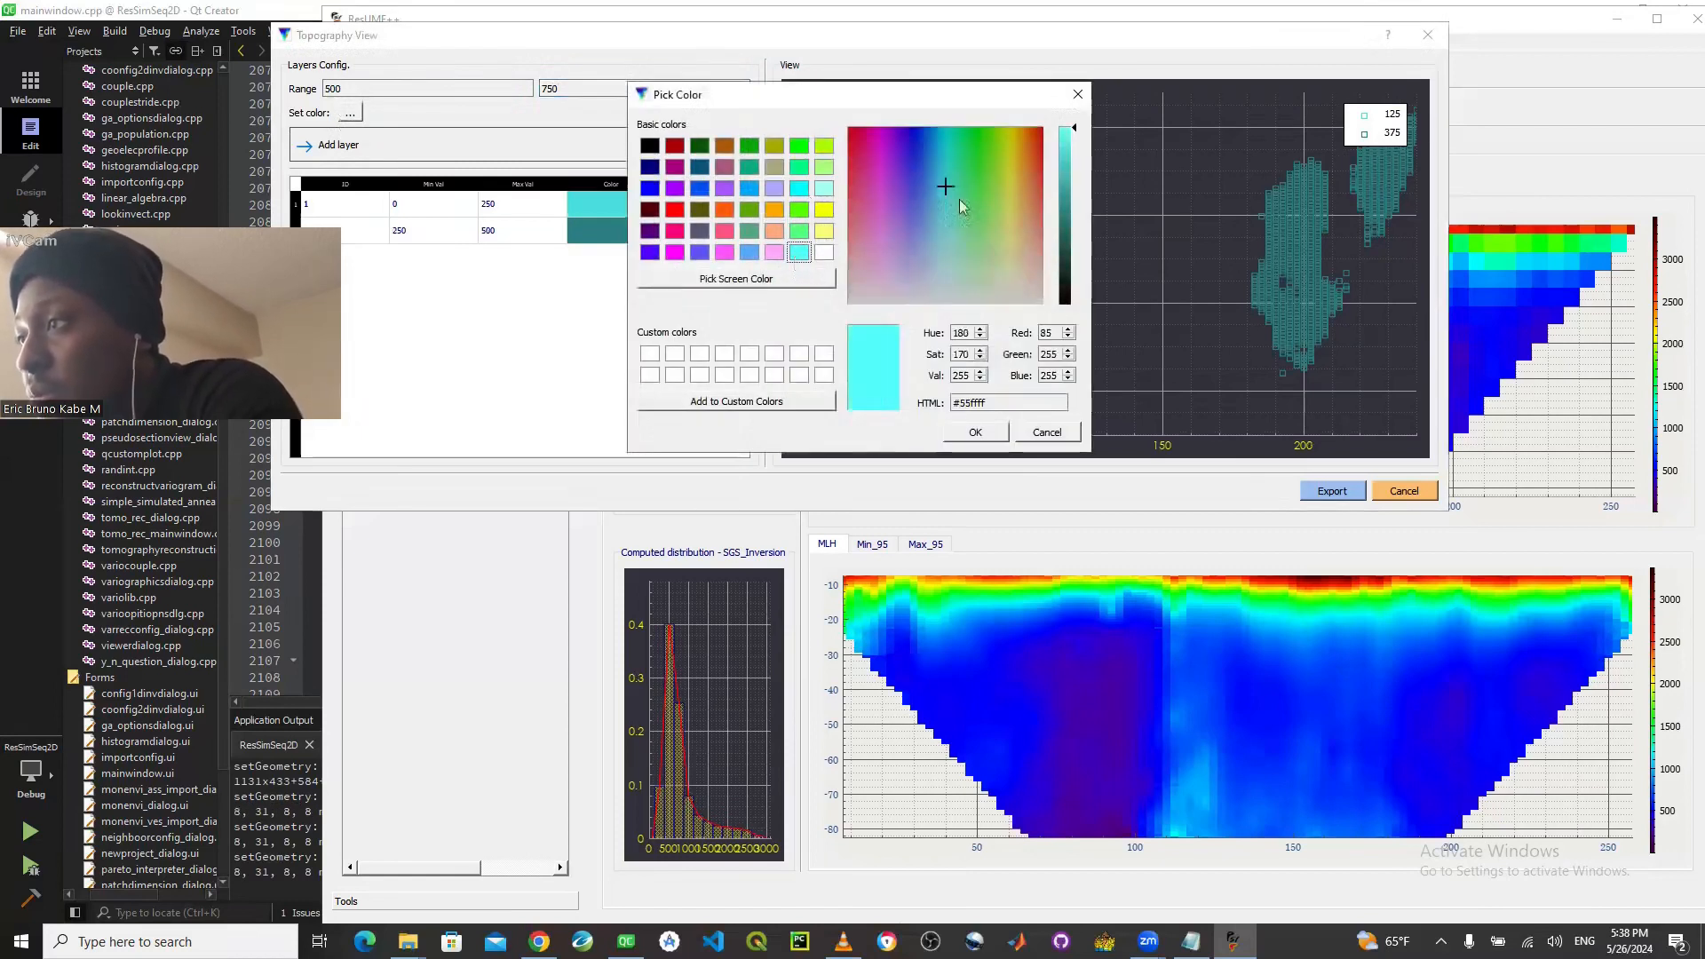
left_click(1062, 238)
left_click_drag(1064, 244, 1069, 263)
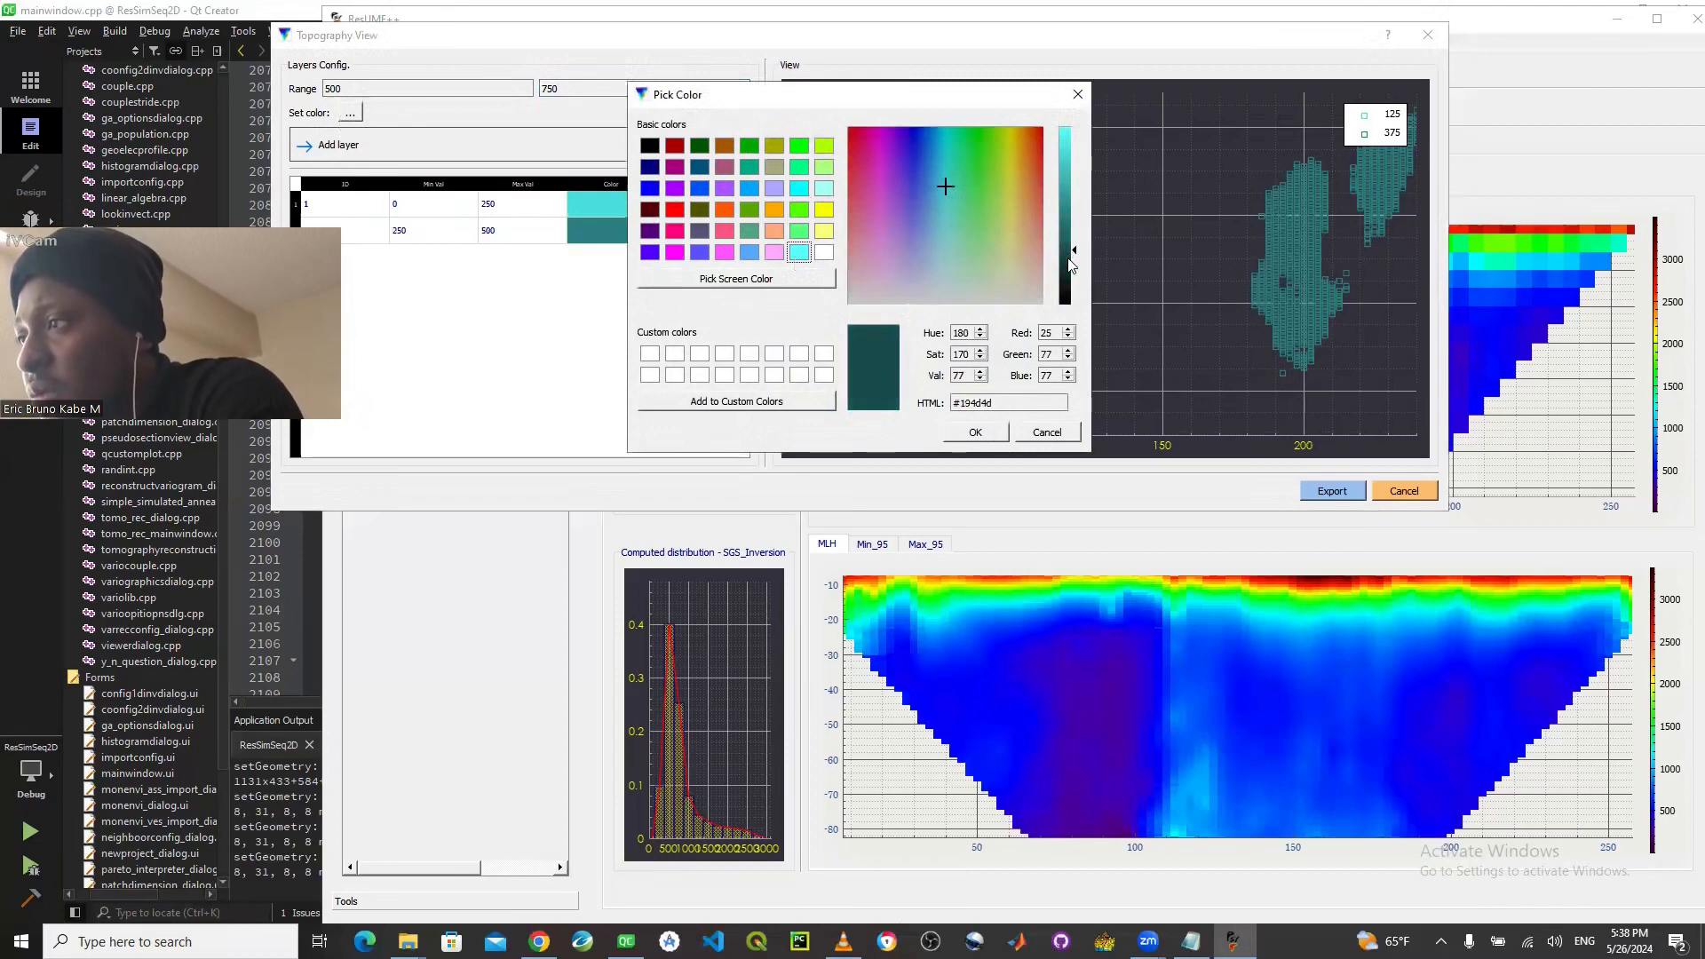
left_click(975, 432)
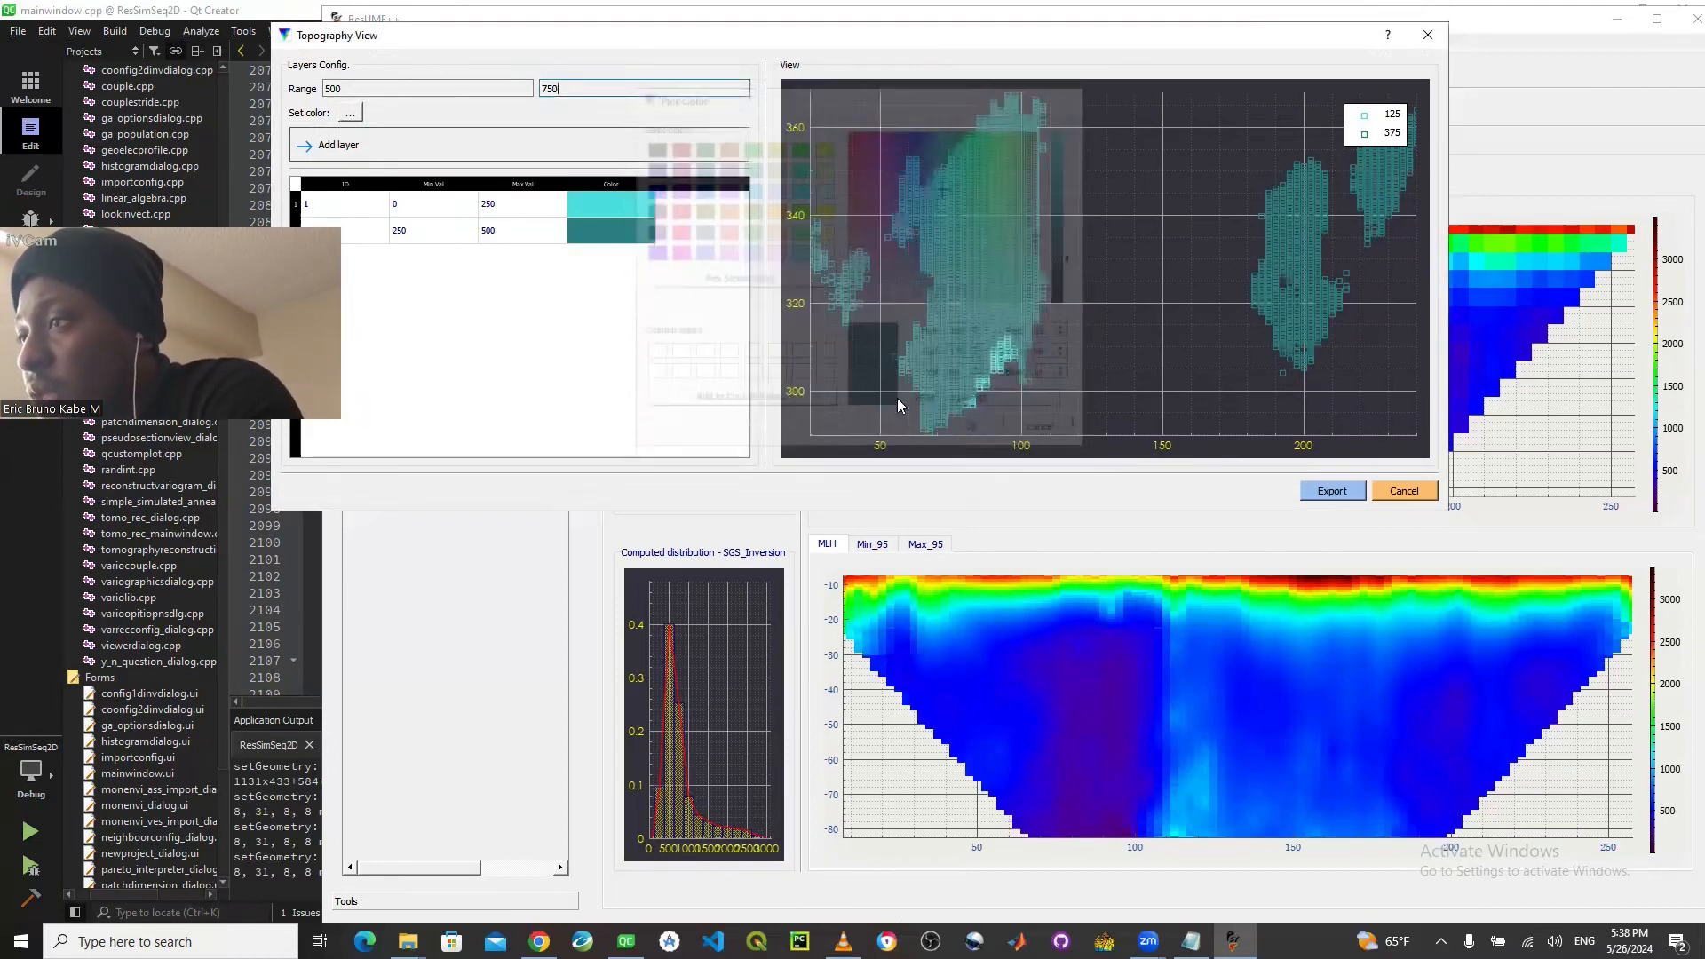
left_click(488, 145)
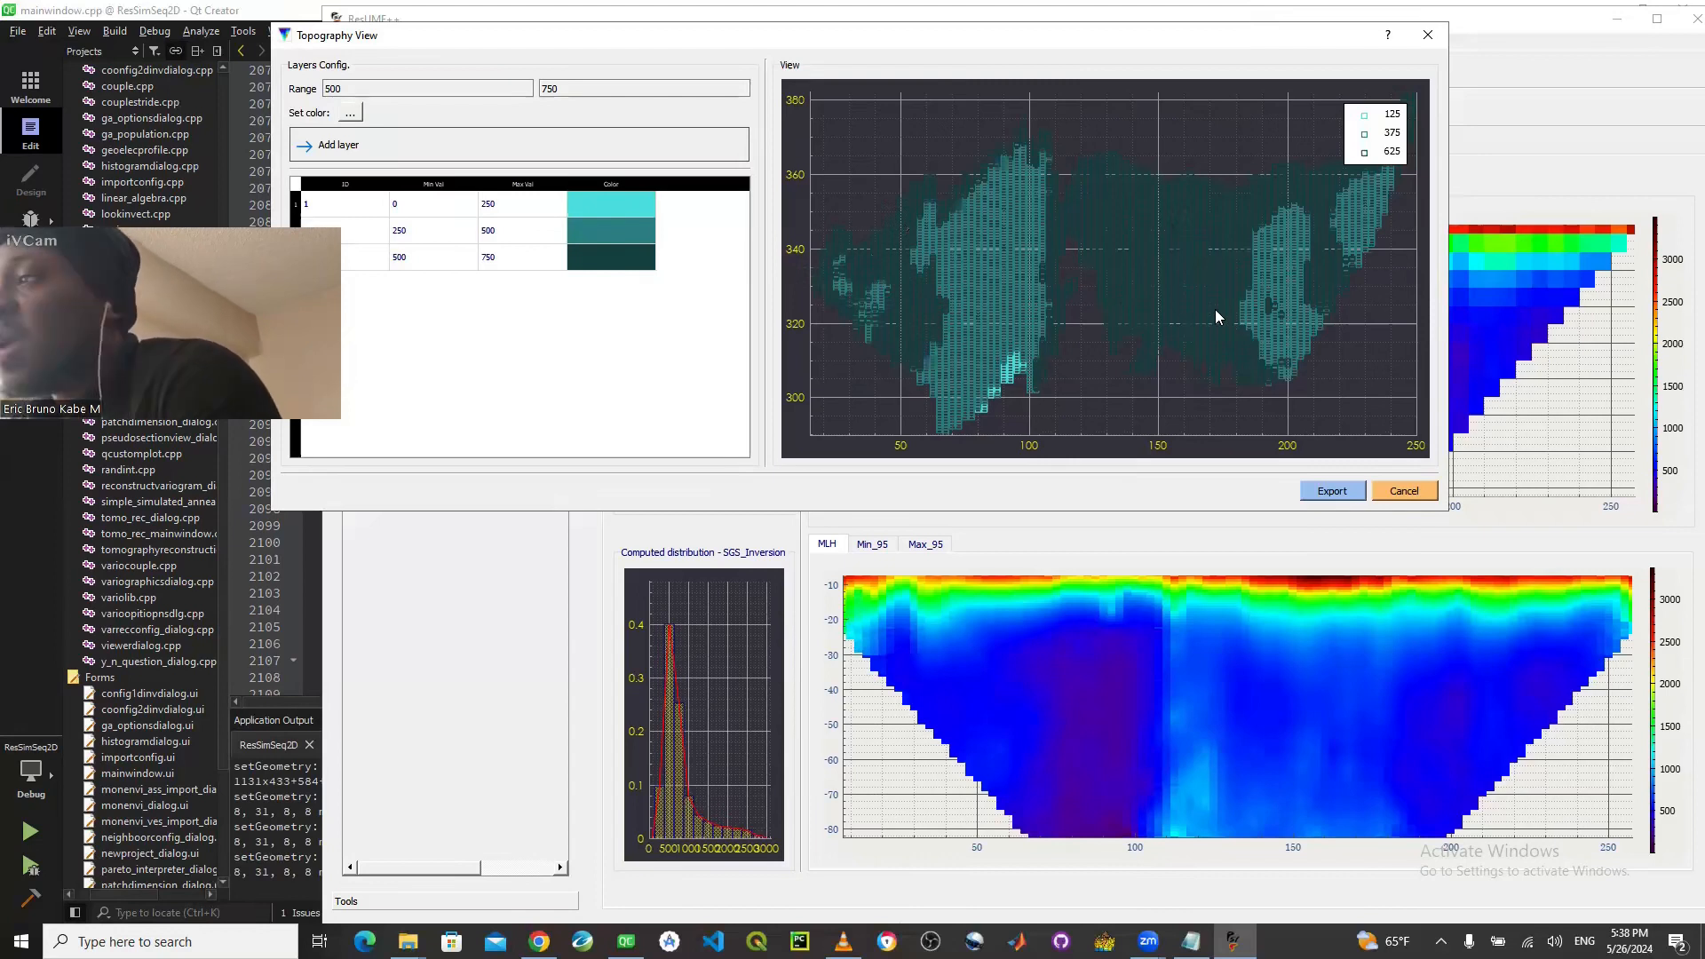
- Set the value range for the fourth topography layer to 750 to 1000
left_click(335, 90)
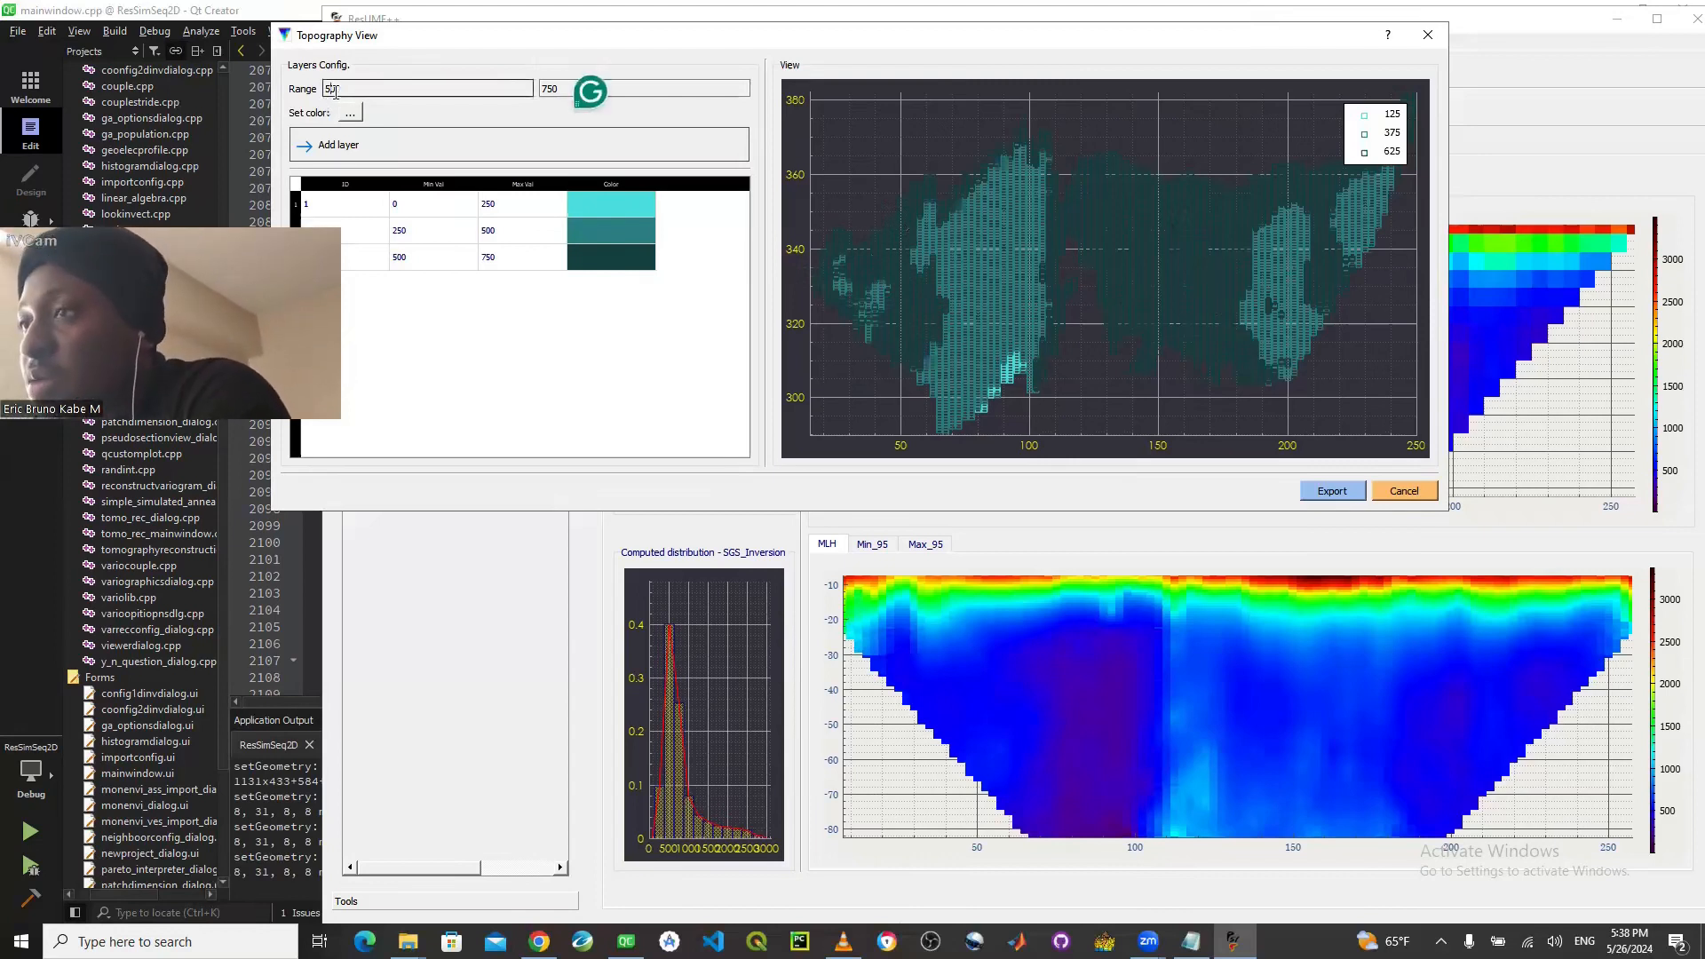
double_click(335, 90)
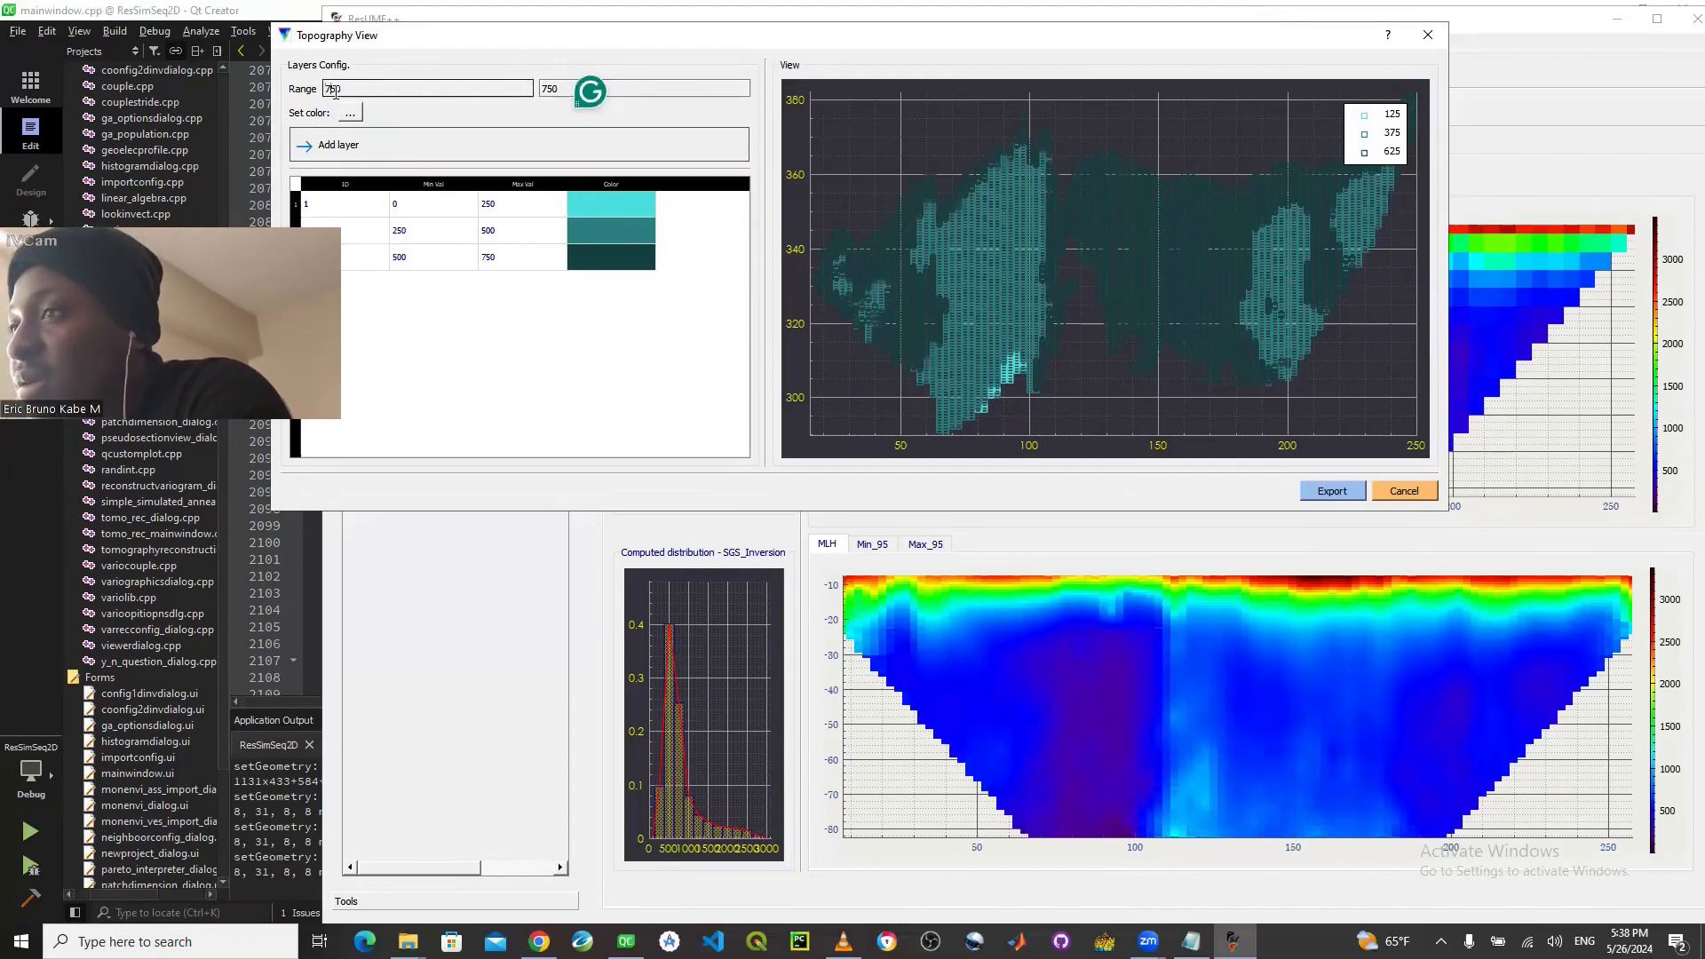
type("750")
left_click(559, 86)
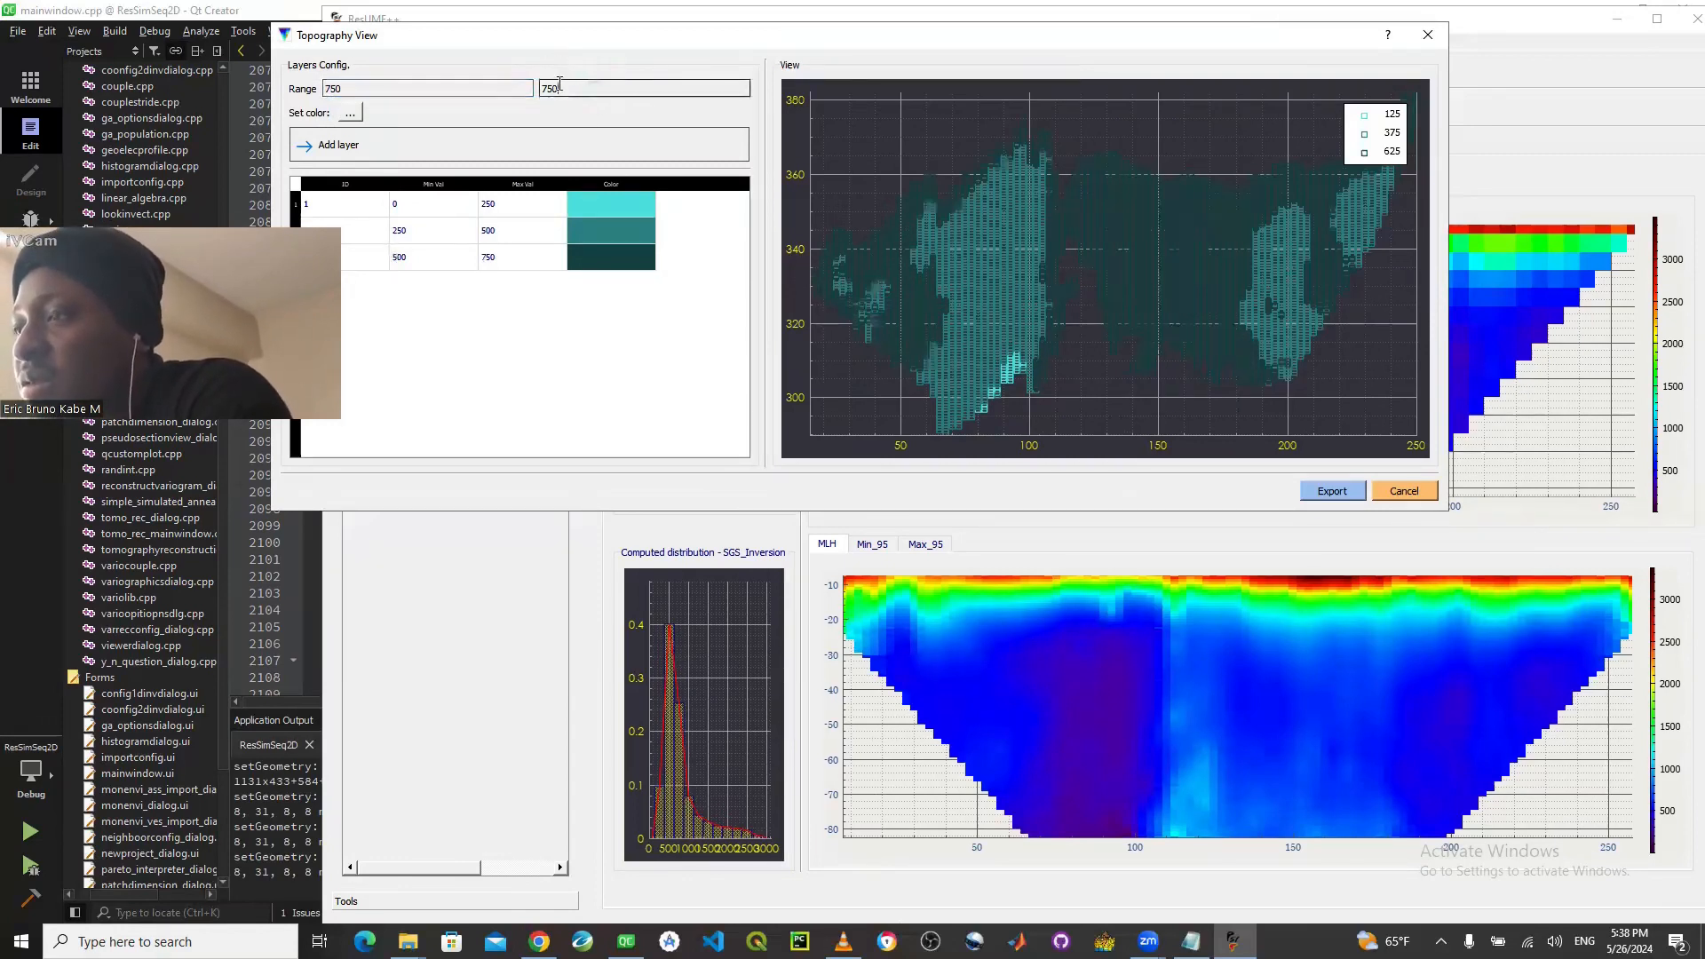
key("BackSpace")
key("BackSpace")
key("BackSpace")
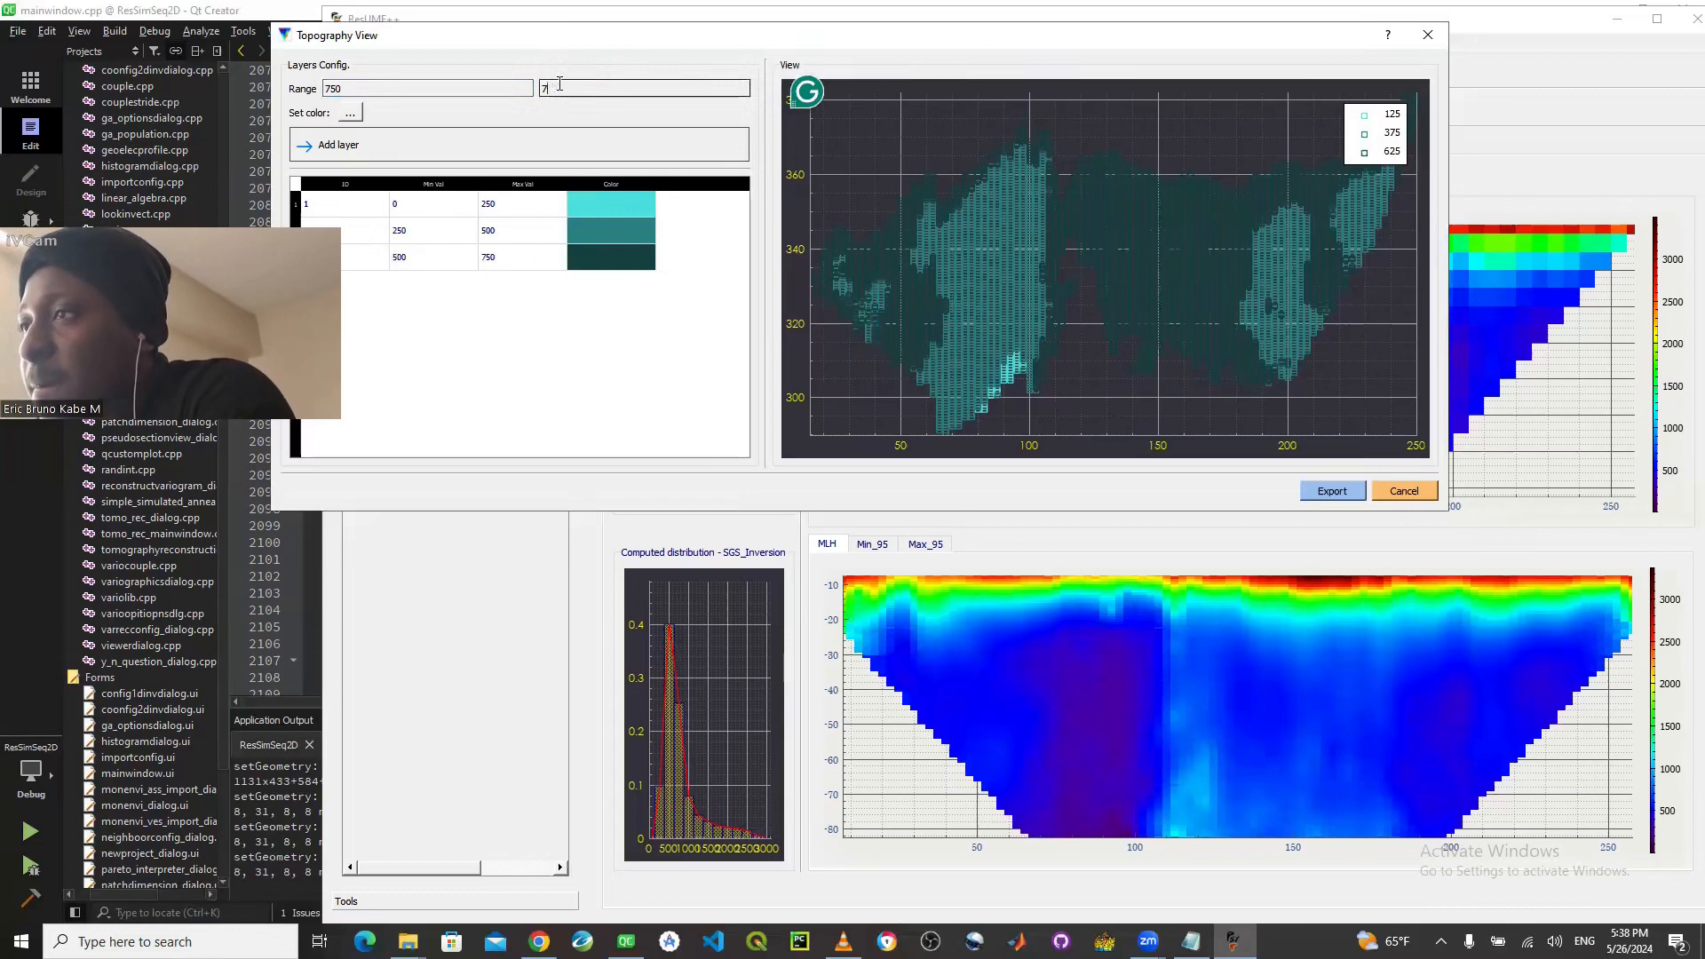
type("1000")
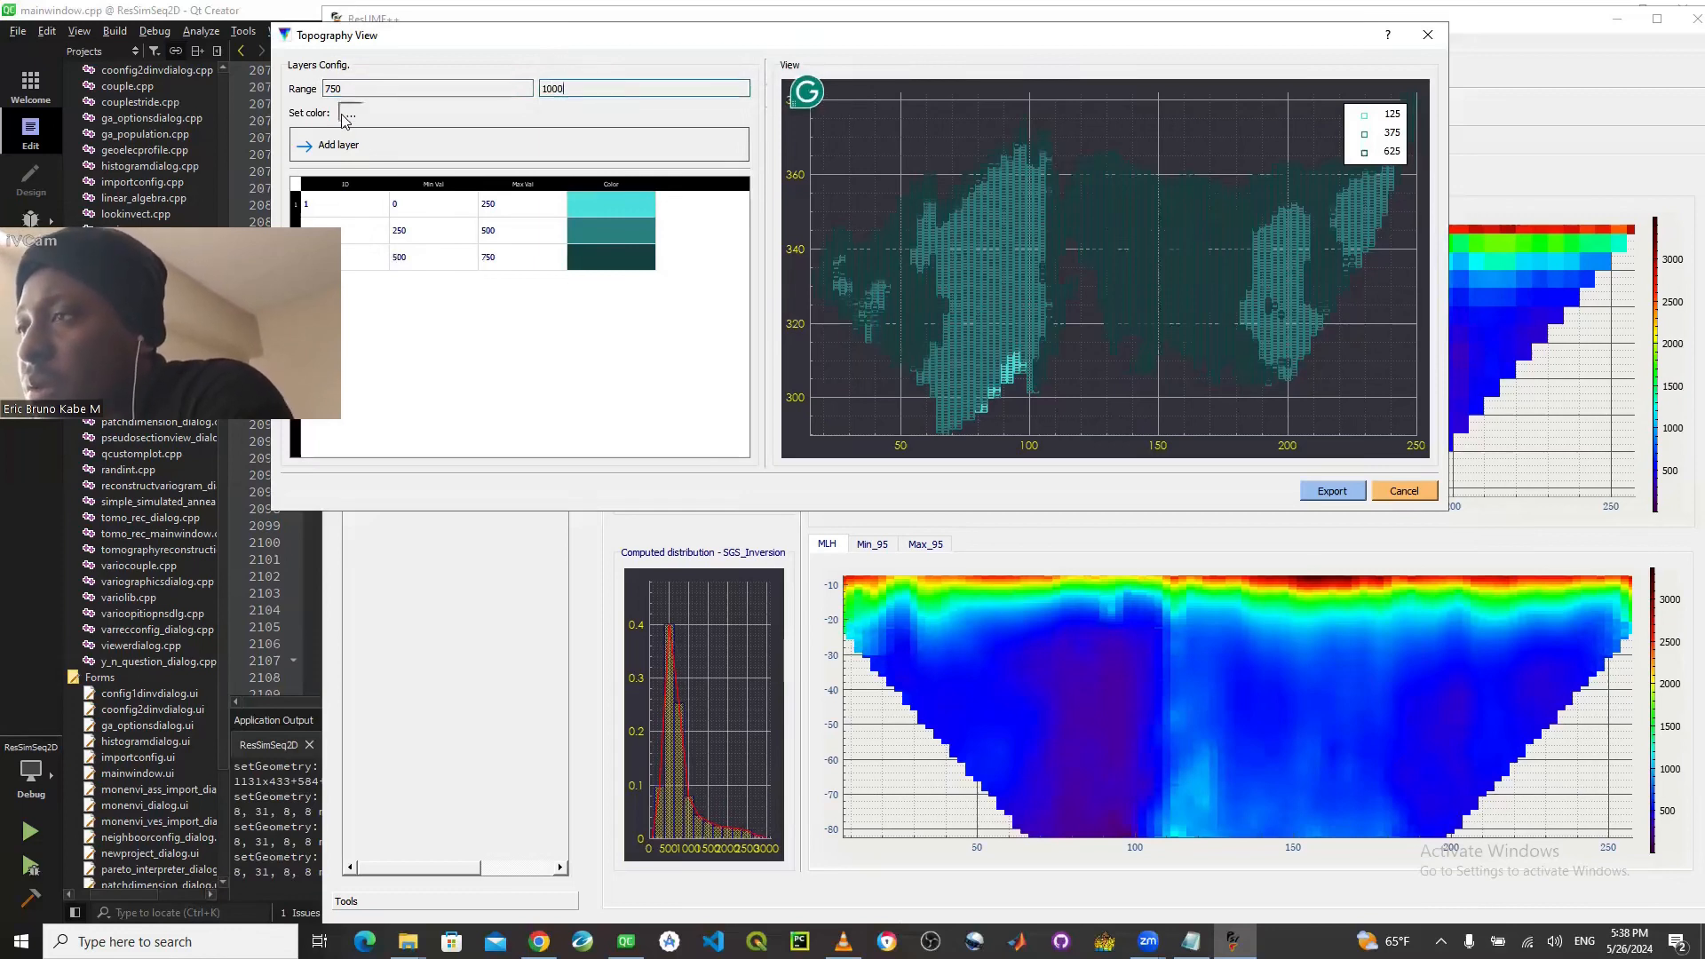
- Choose the green color #44cc64 for the 750 to 1000 range and add it as a layer
left_click(350, 113)
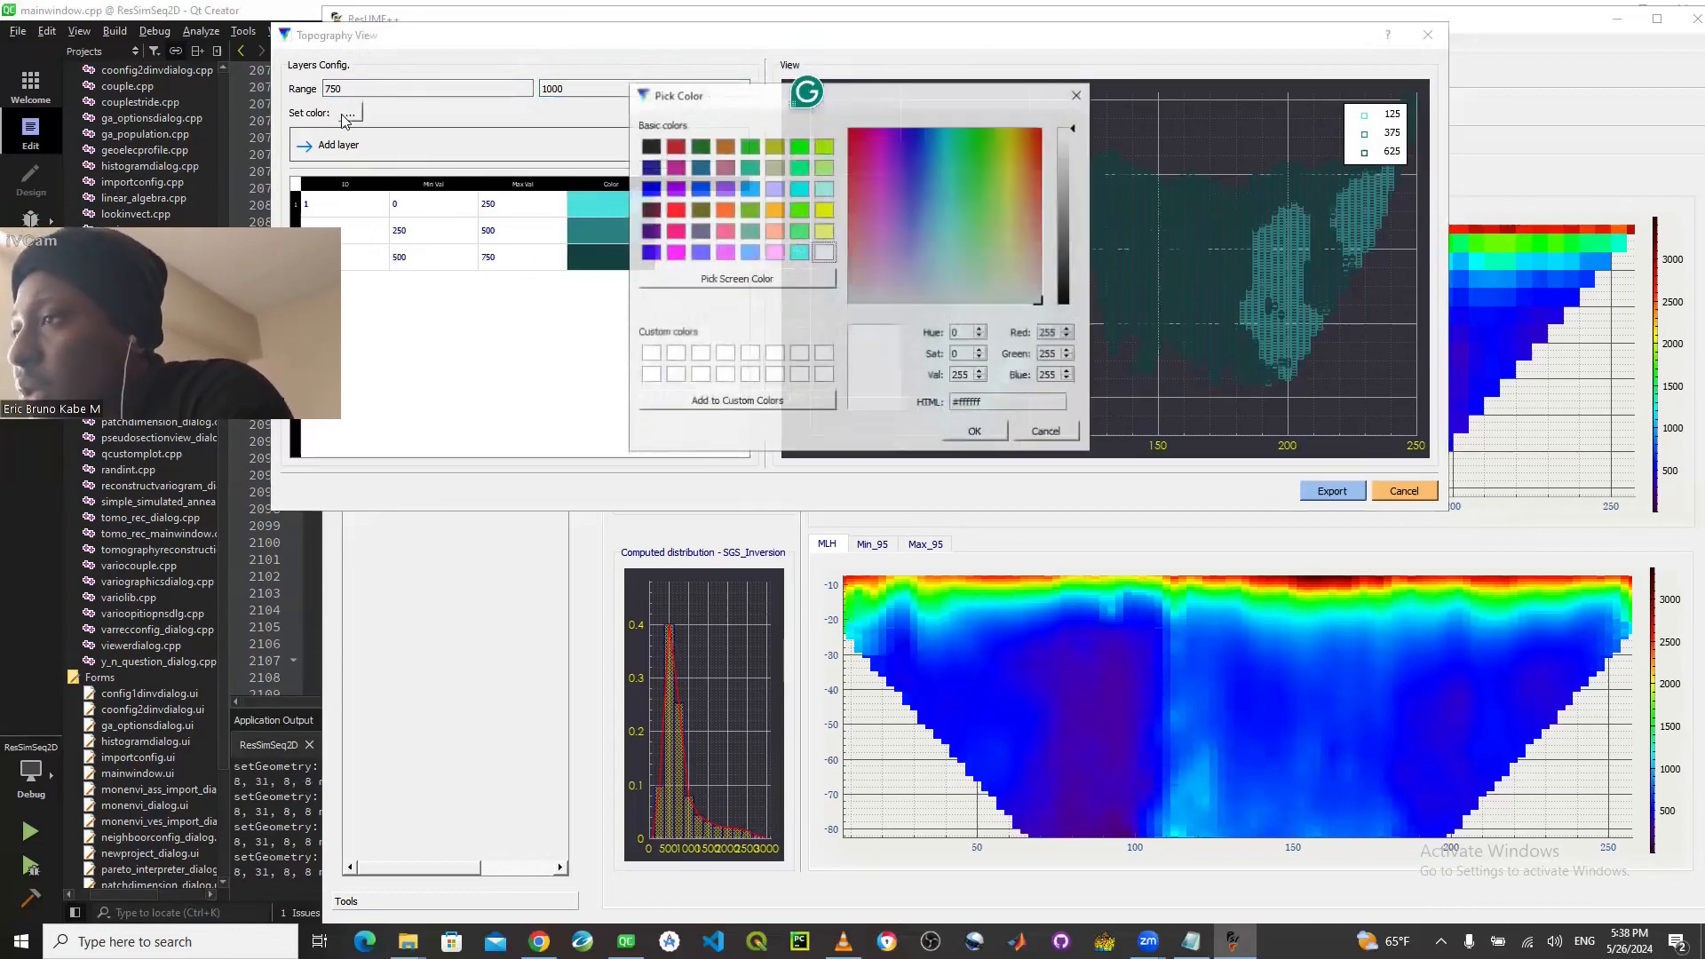
left_click(799, 232)
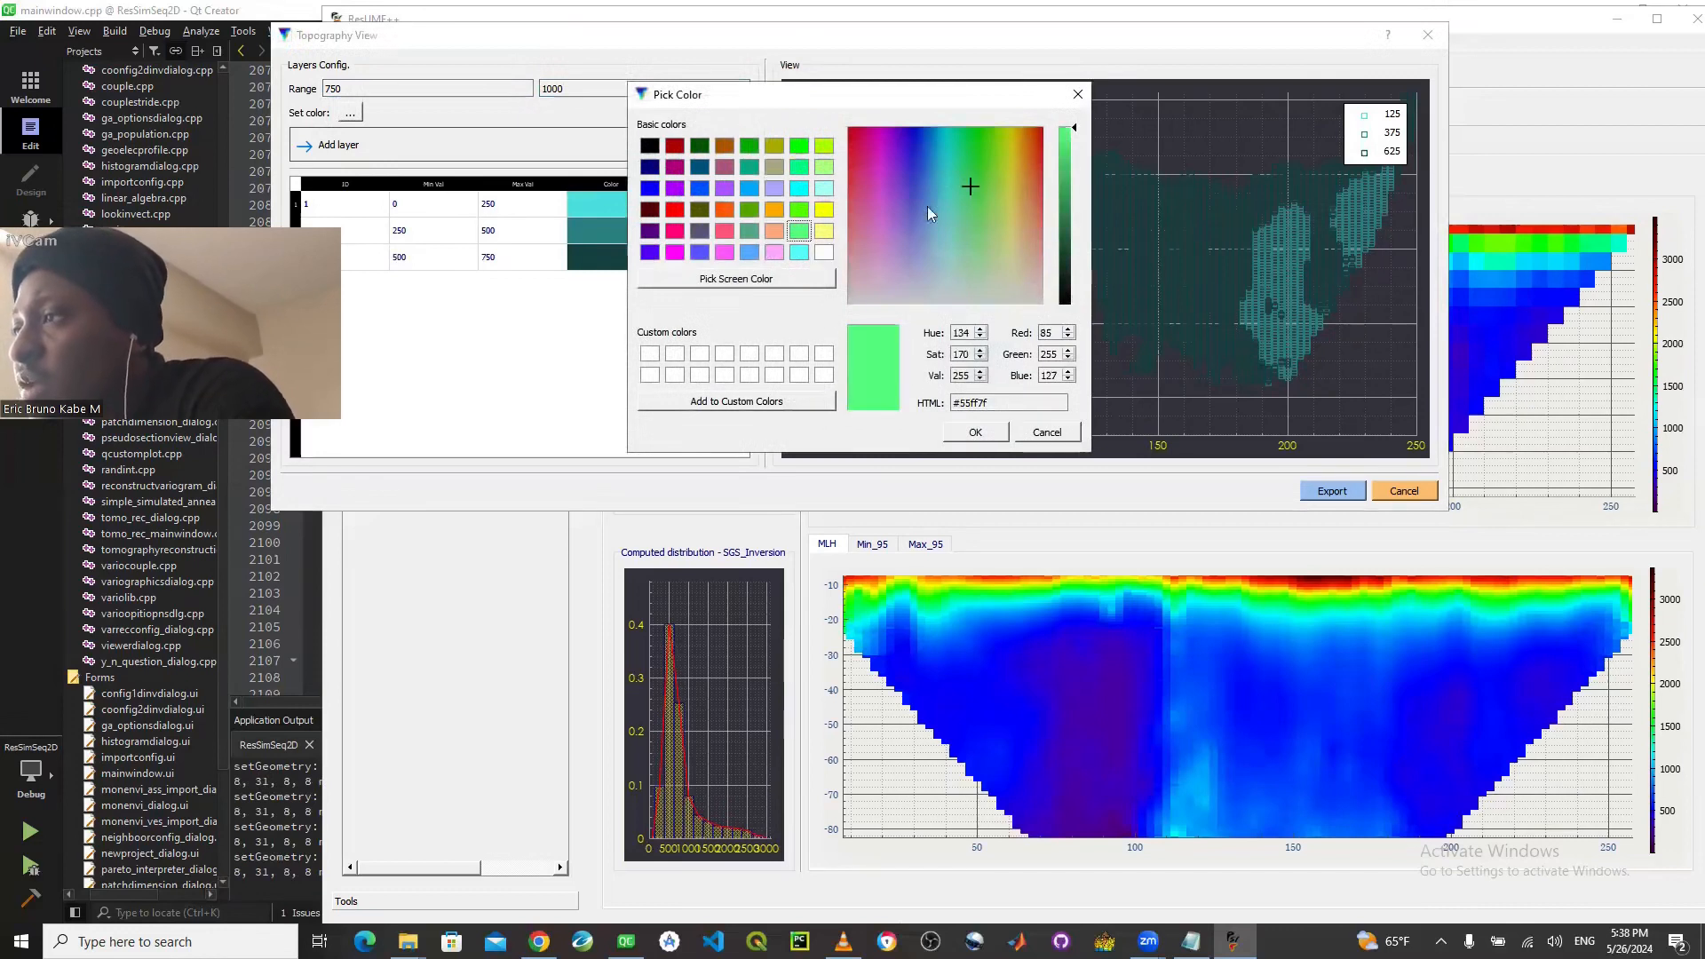
left_click_drag(1066, 171, 1067, 169)
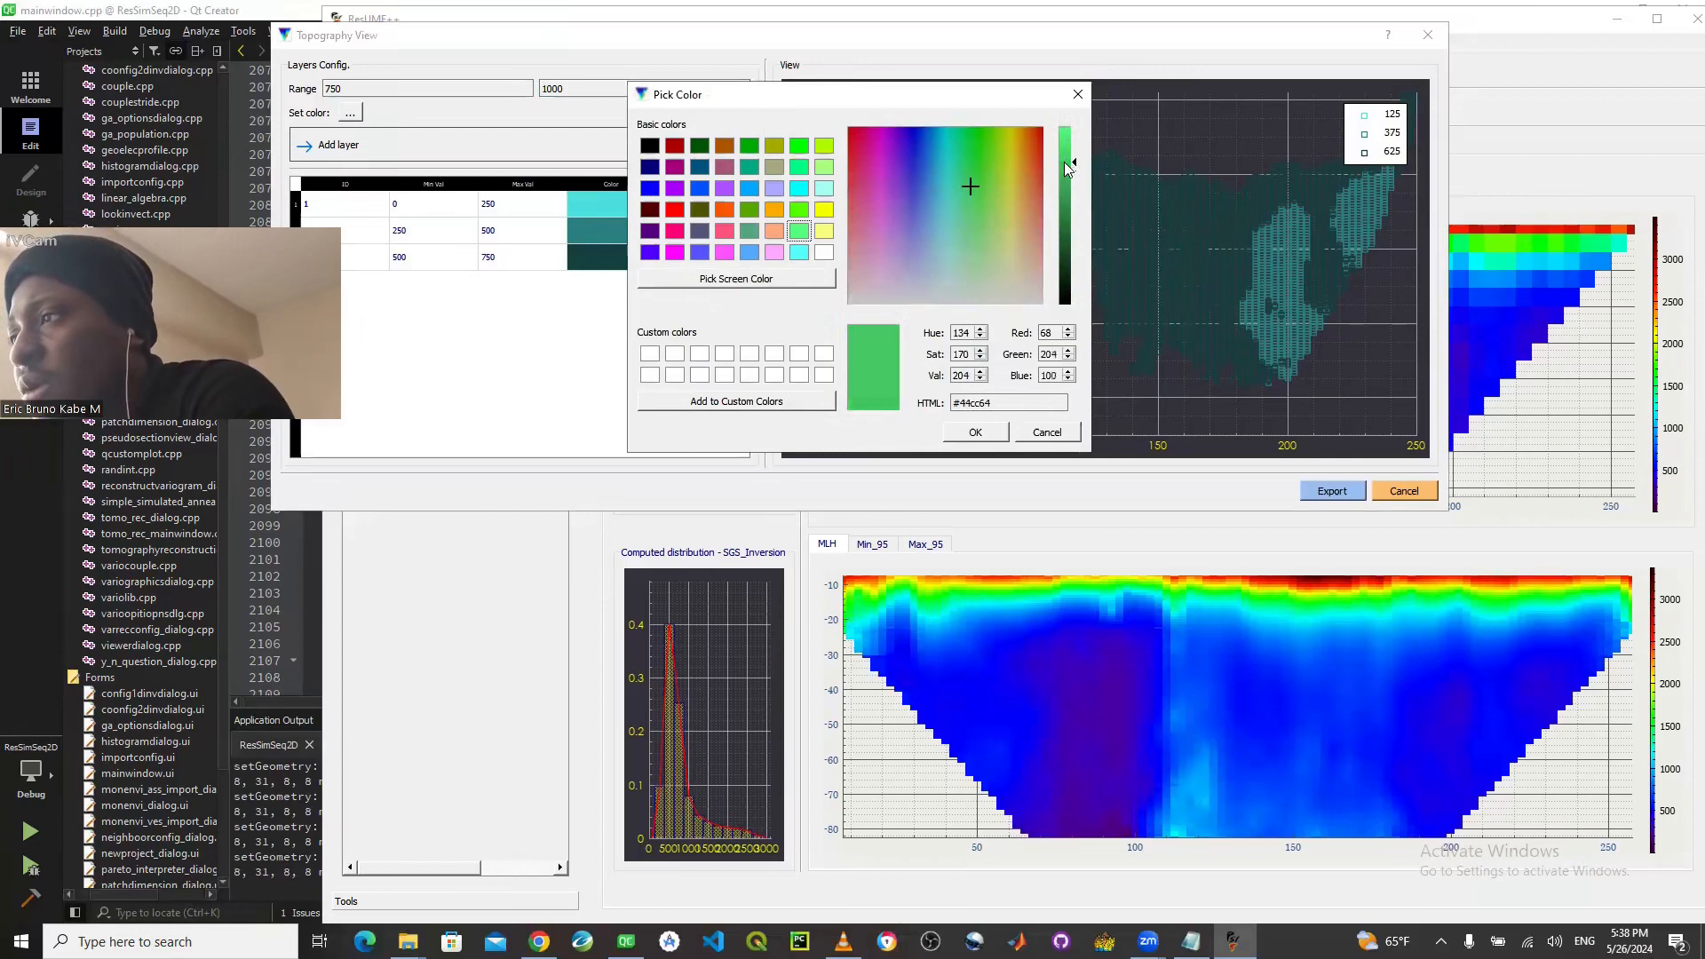
left_click(977, 432)
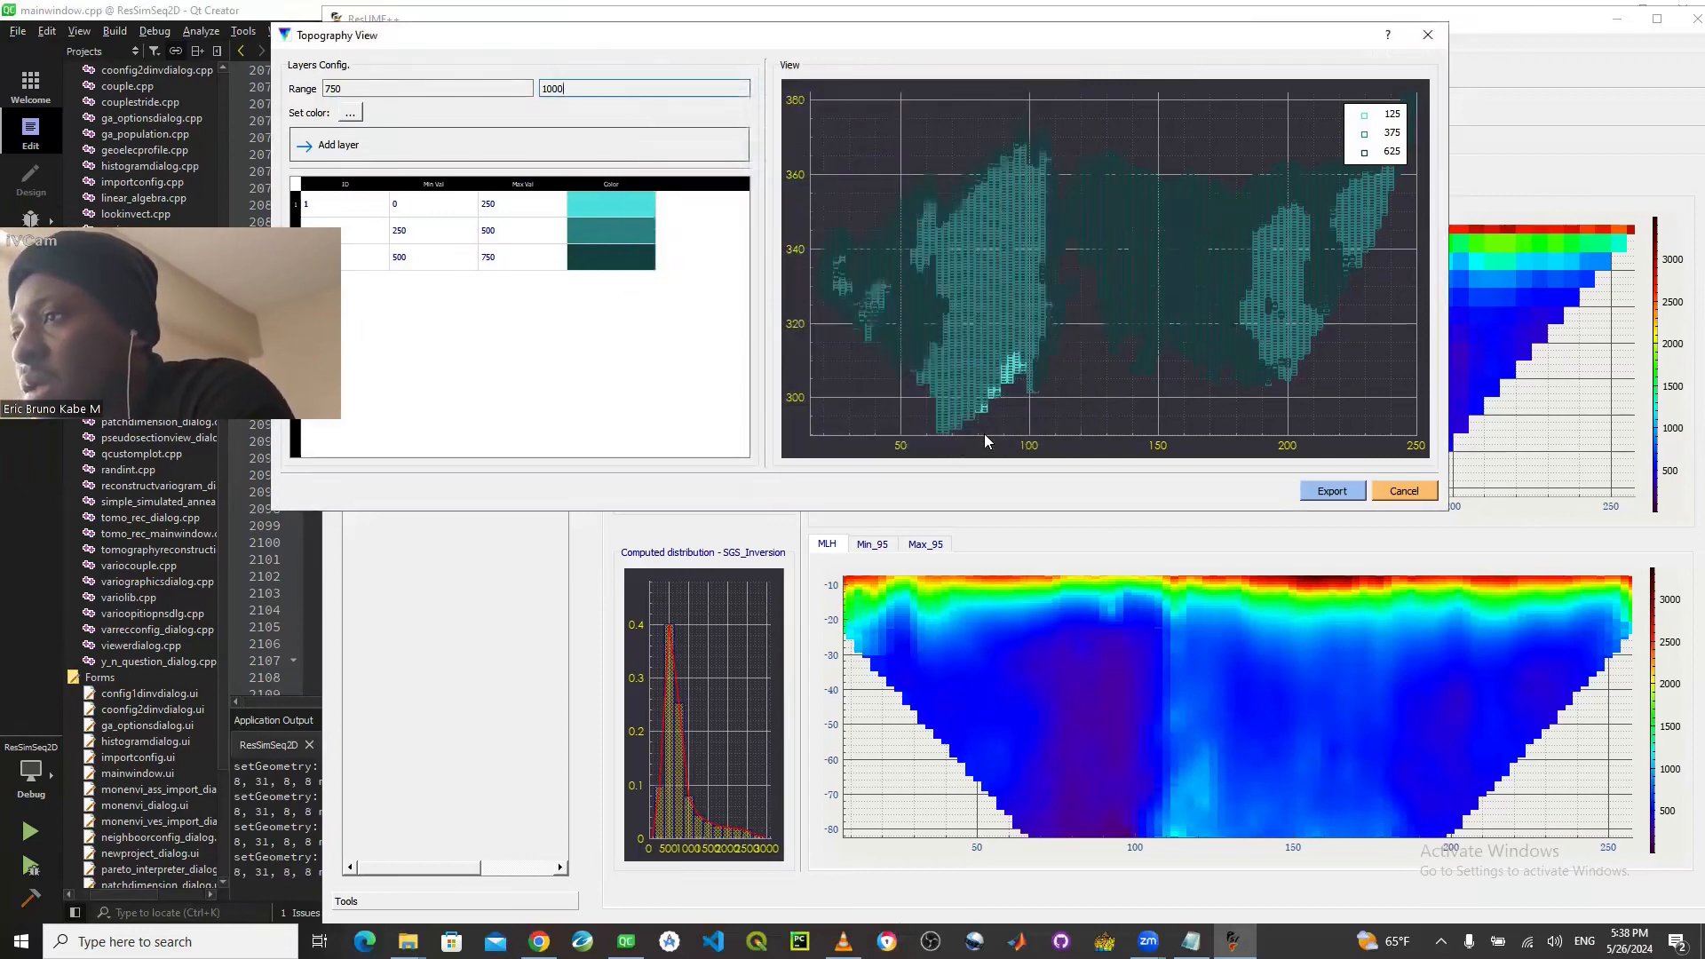
left_click(444, 138)
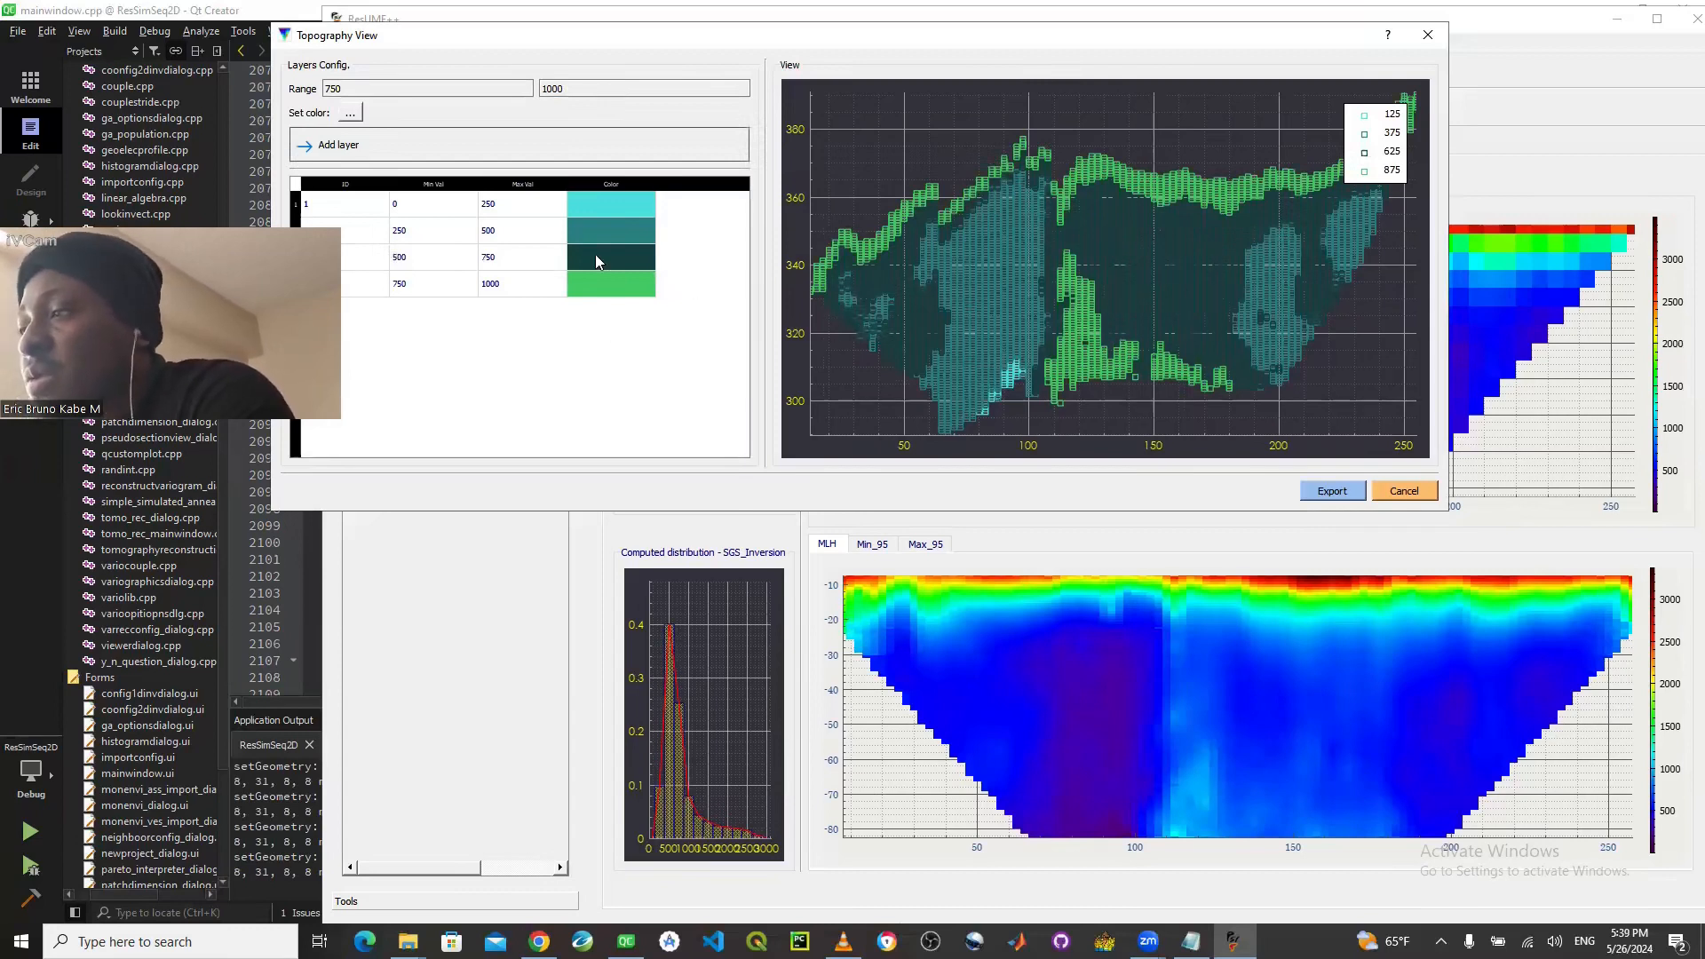
- Set the value range for the fifth topography layer to 1000 to 1250
left_click(330, 89)
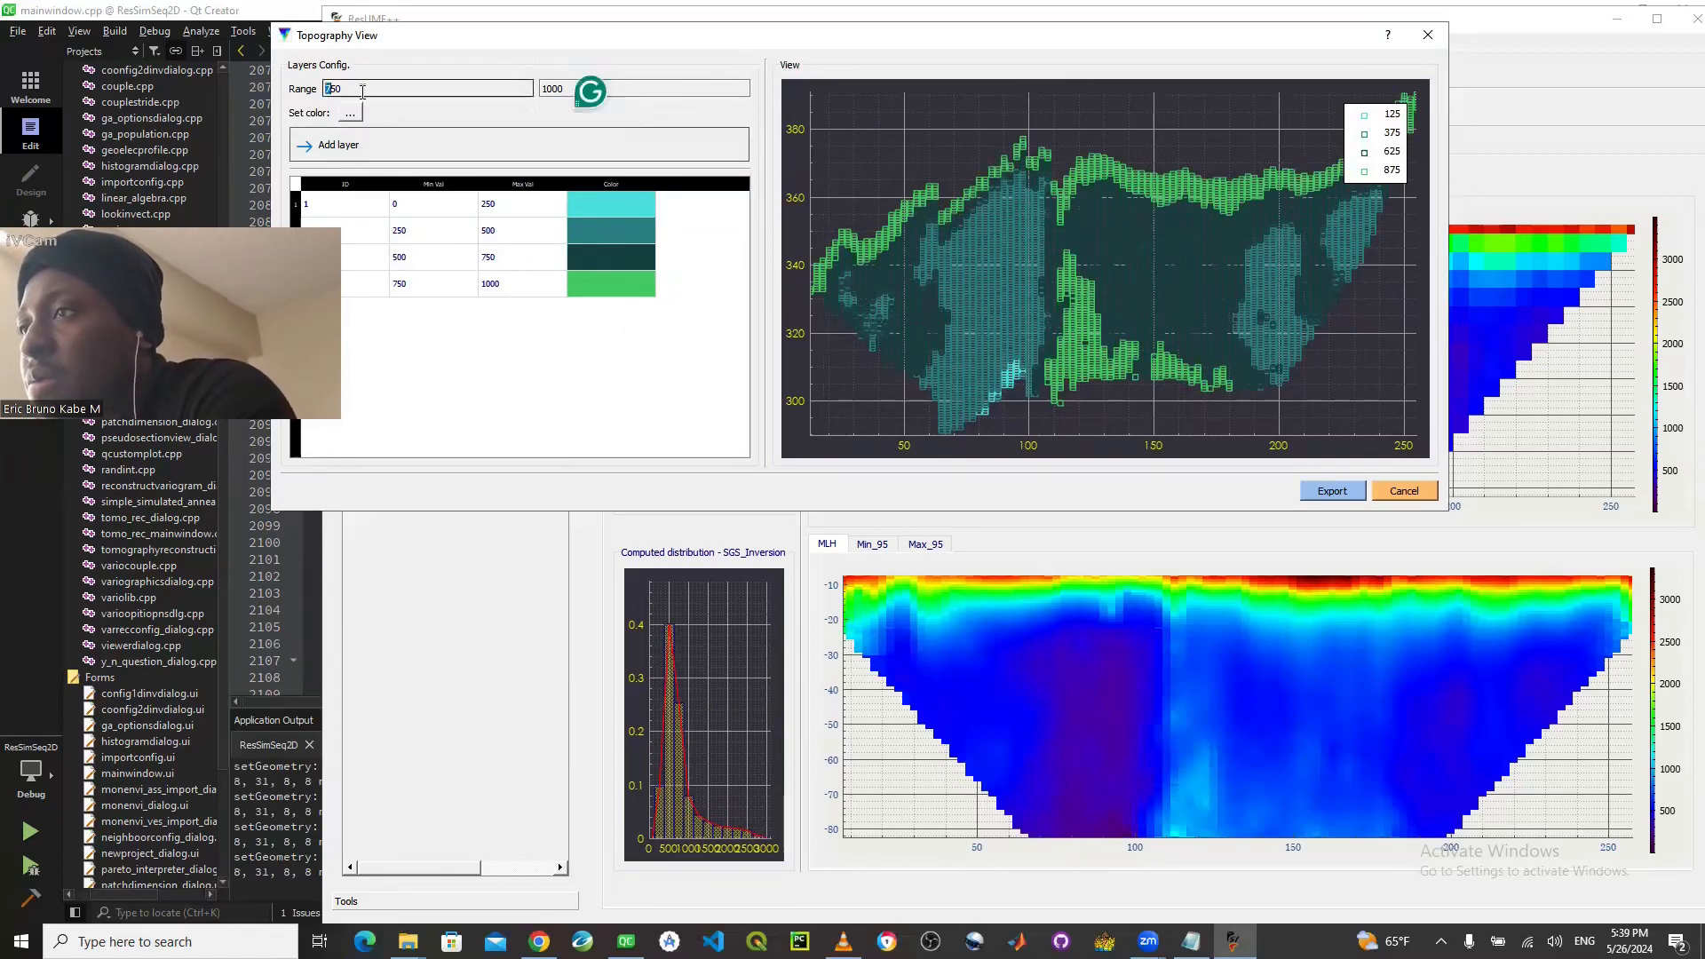
left_click_drag(306, 101, 258, 108)
type("100")
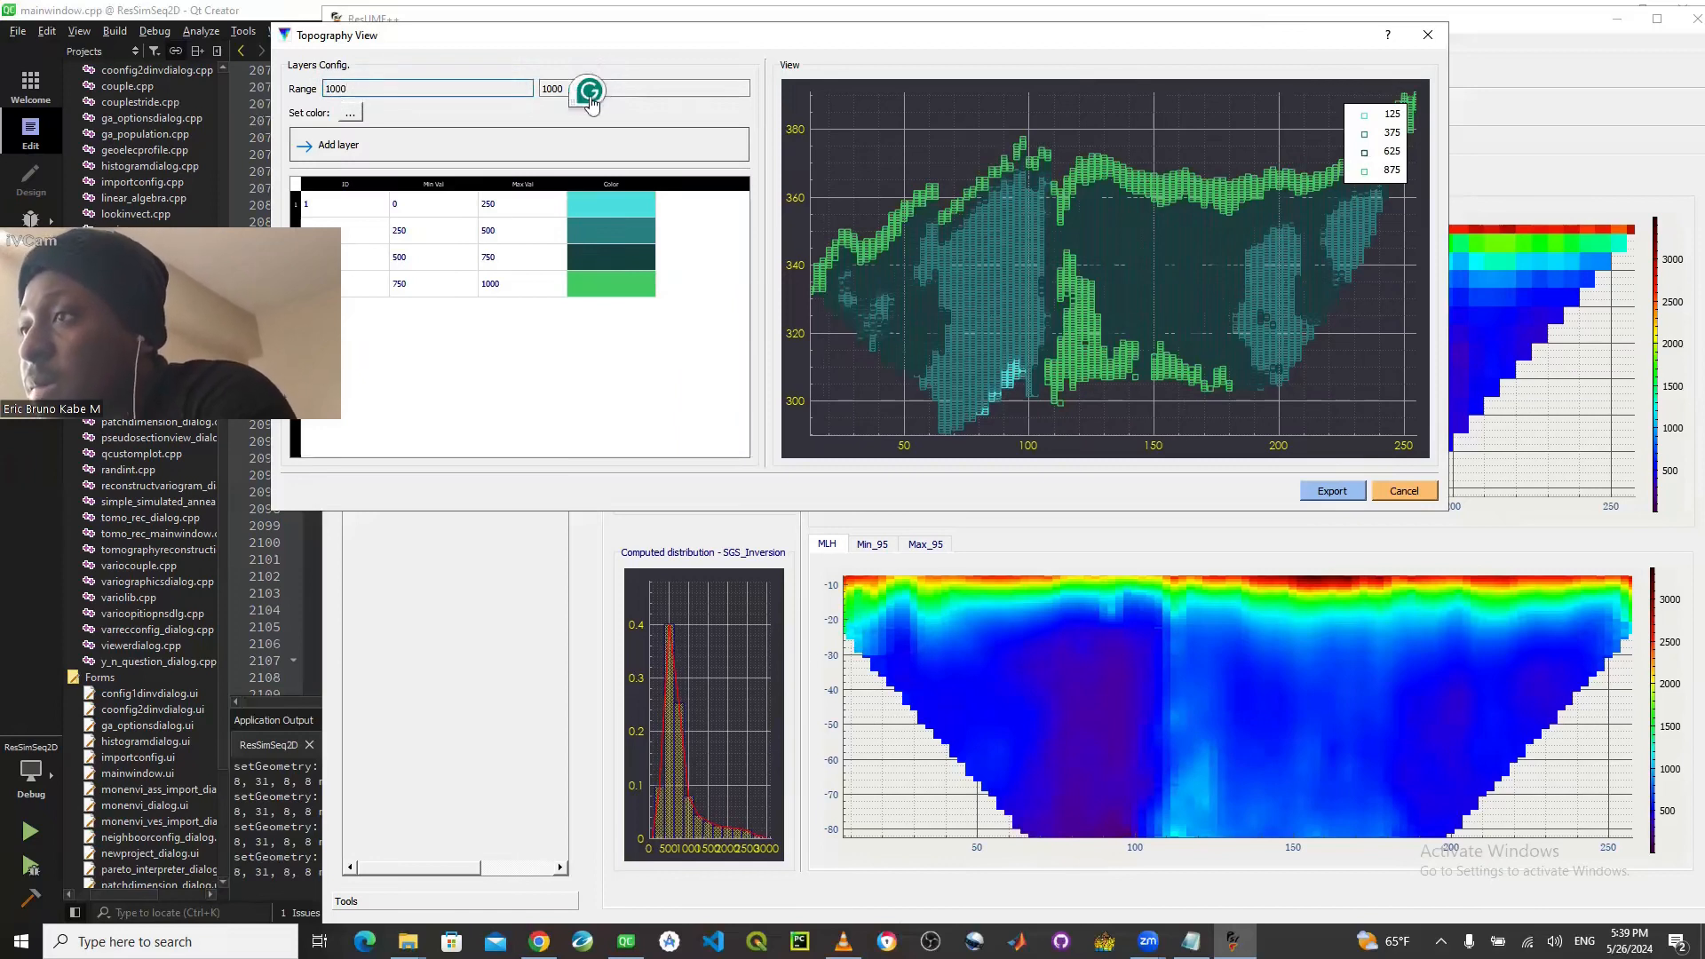
type("0")
left_click(634, 81)
key("BackSpace")
key("BackSpace")
key("BackSpace")
key("BackSpace")
type("1250")
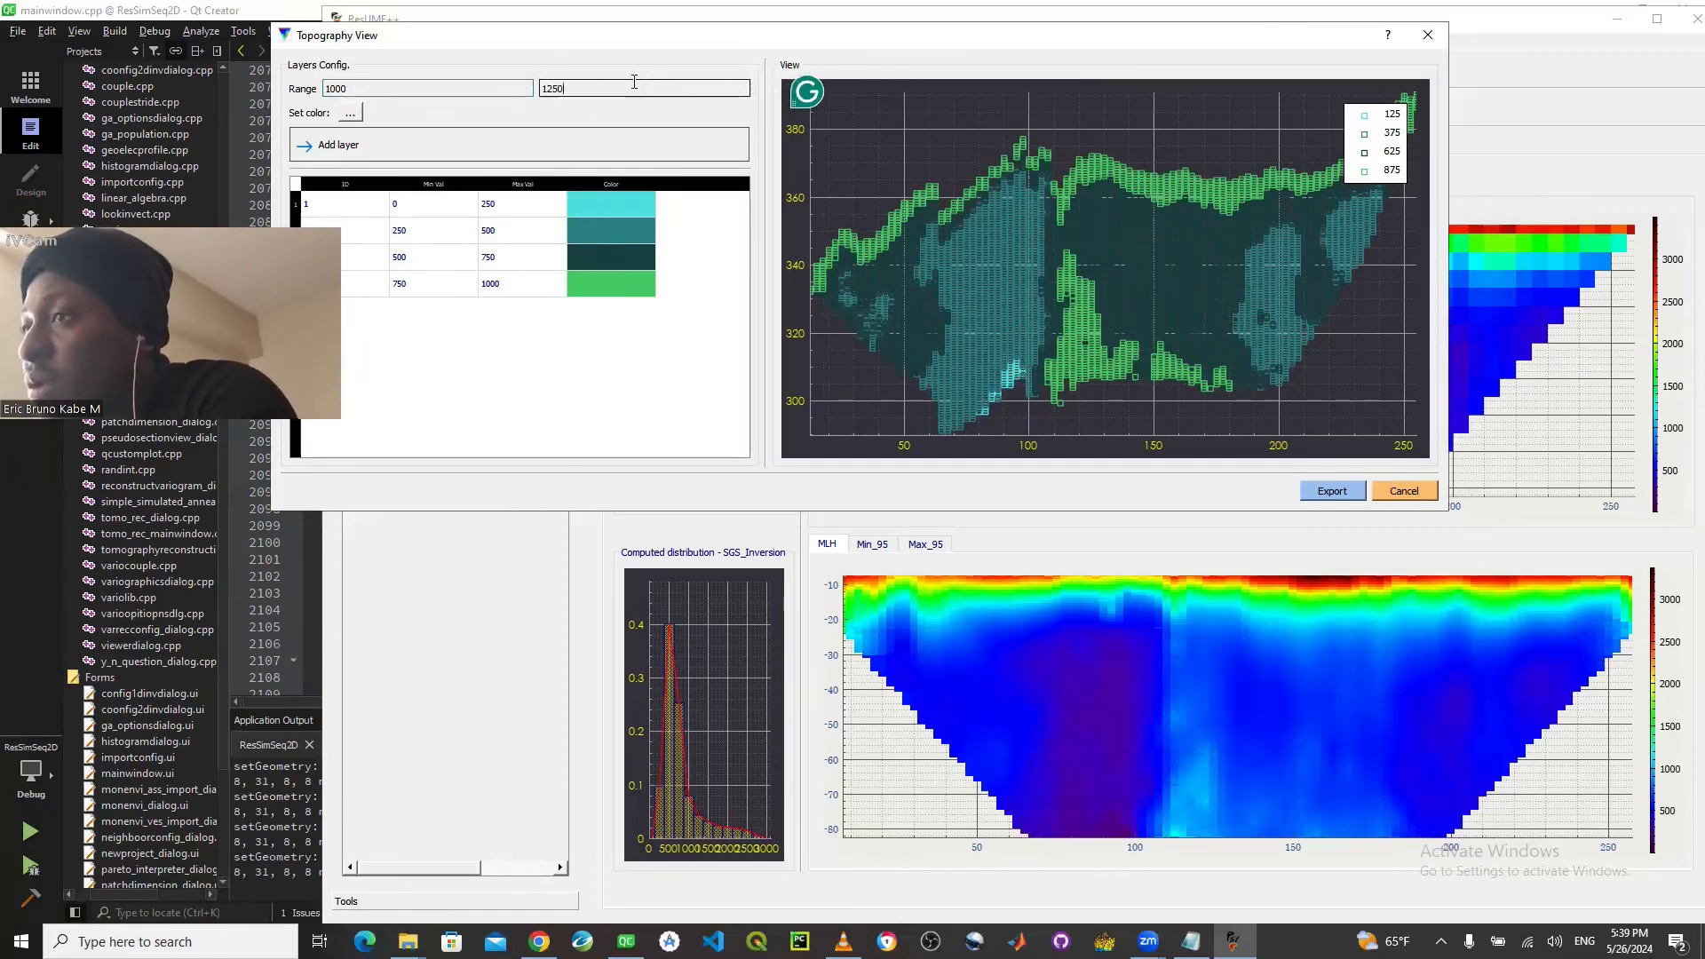
- Choose the bright turquoise color #1effbc for the 1000 to 1250 layer, starting from the light green basic color
left_click(349, 116)
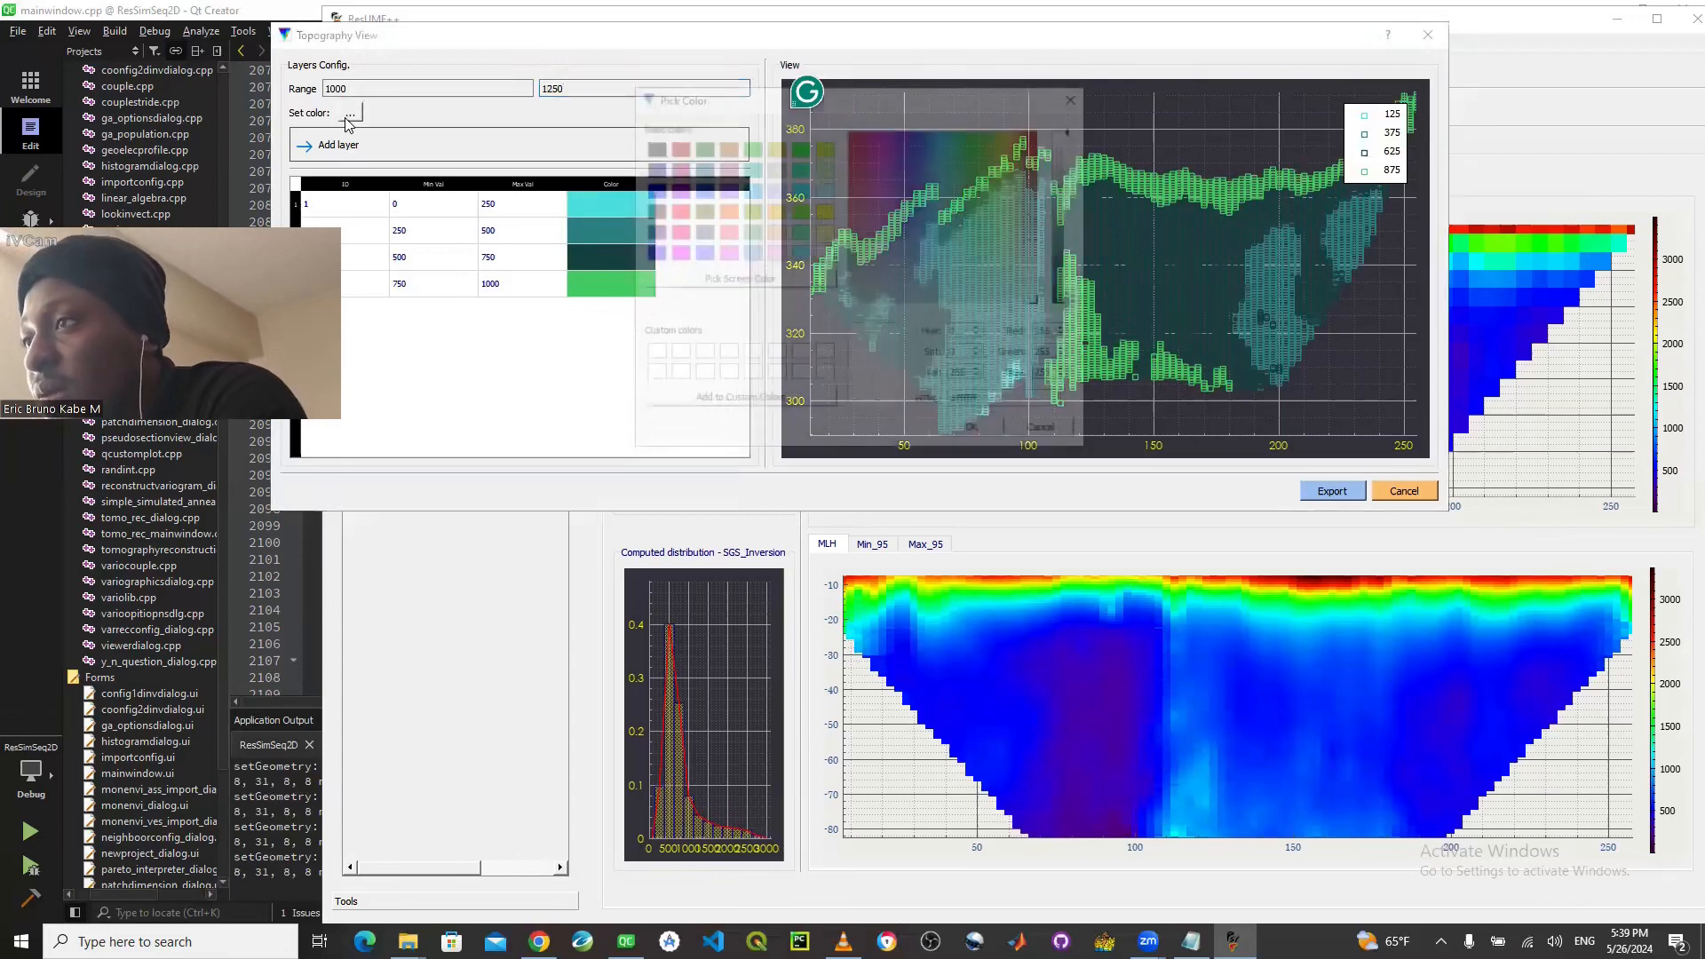
left_click(799, 231)
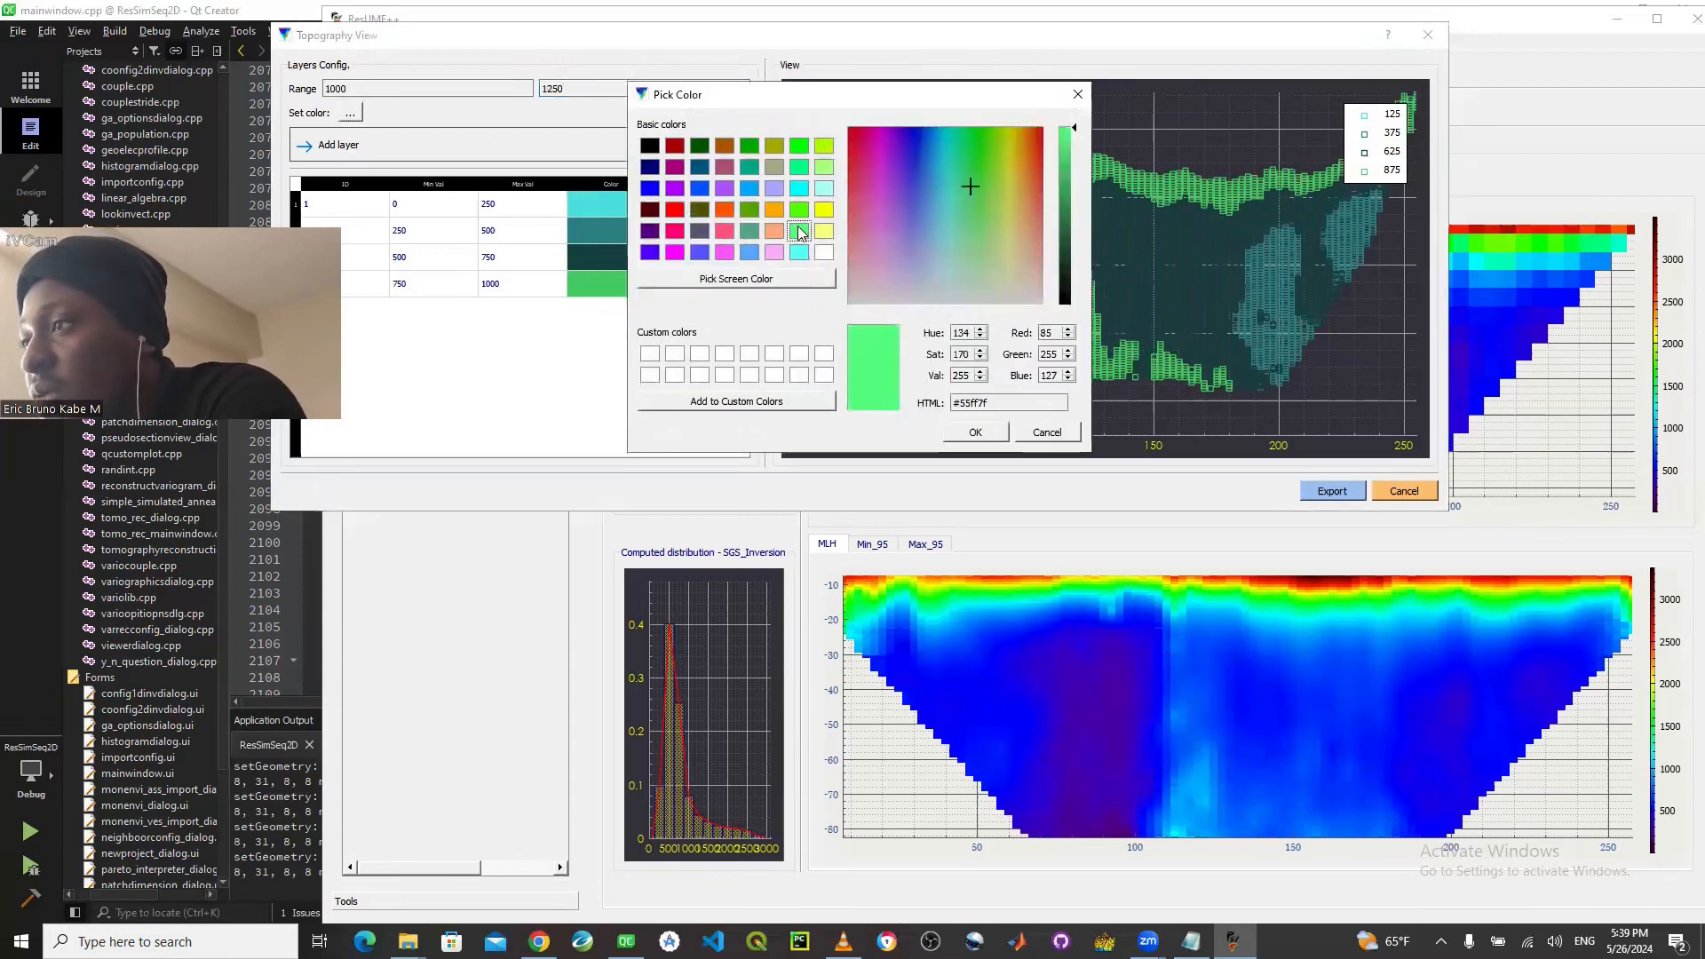
left_click(1065, 151)
left_click(1064, 138)
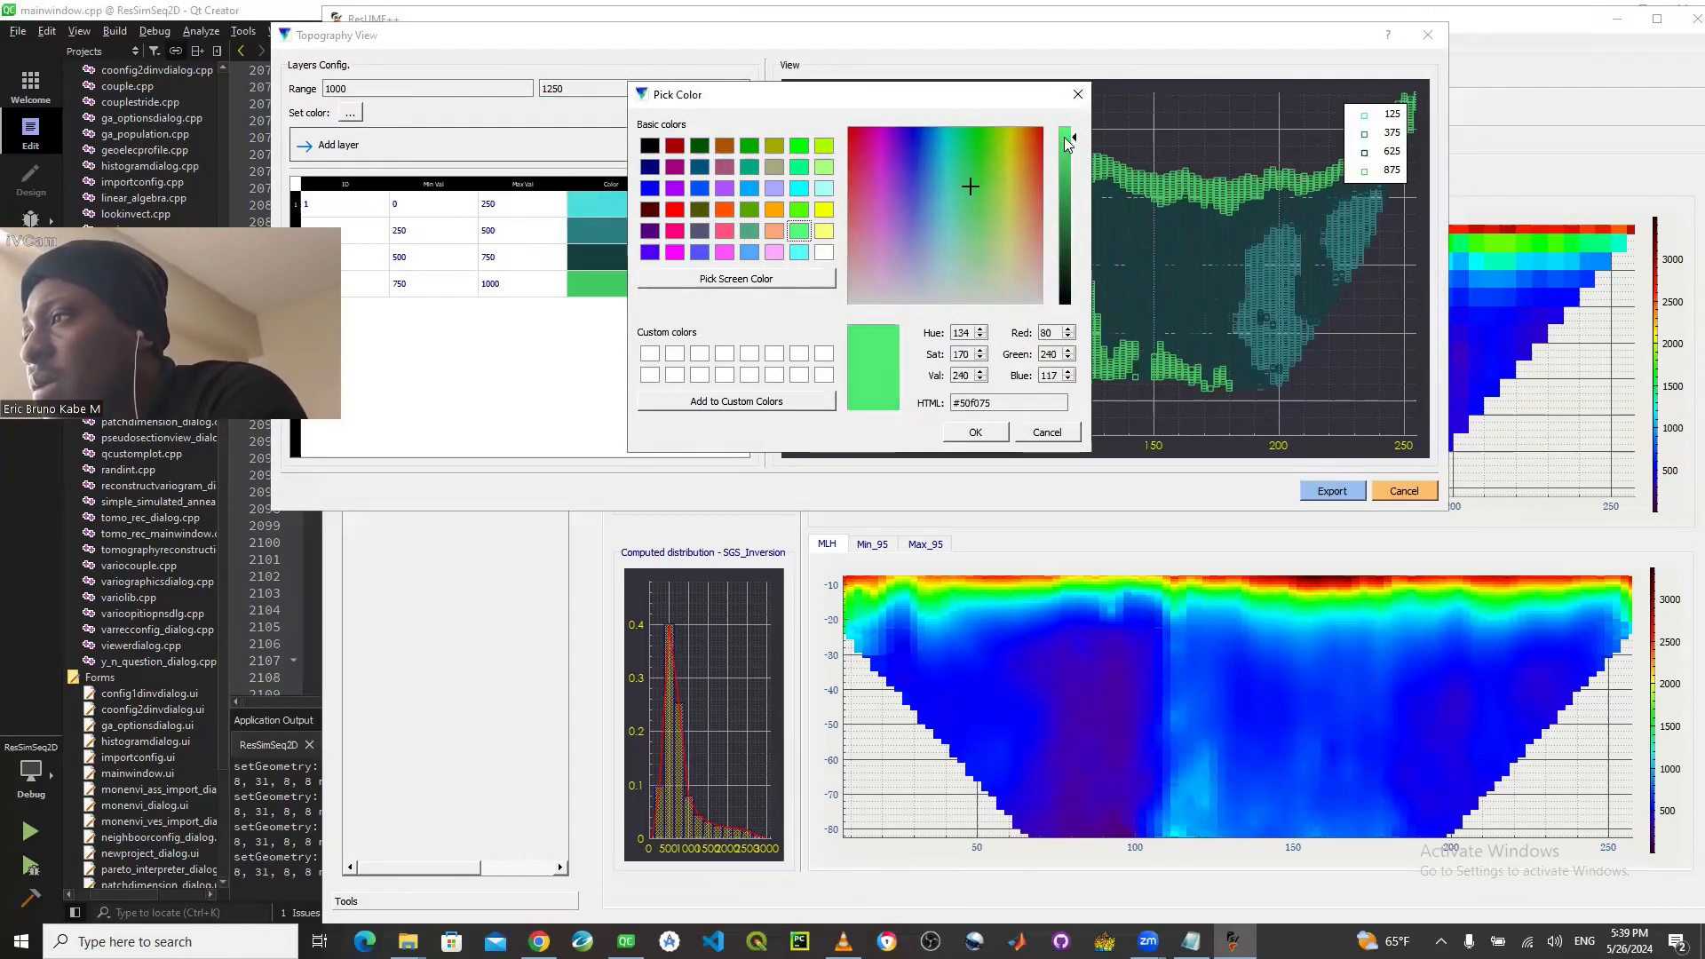
left_click_drag(1062, 137, 1063, 127)
left_click(964, 158)
left_click(961, 160)
left_click(959, 167)
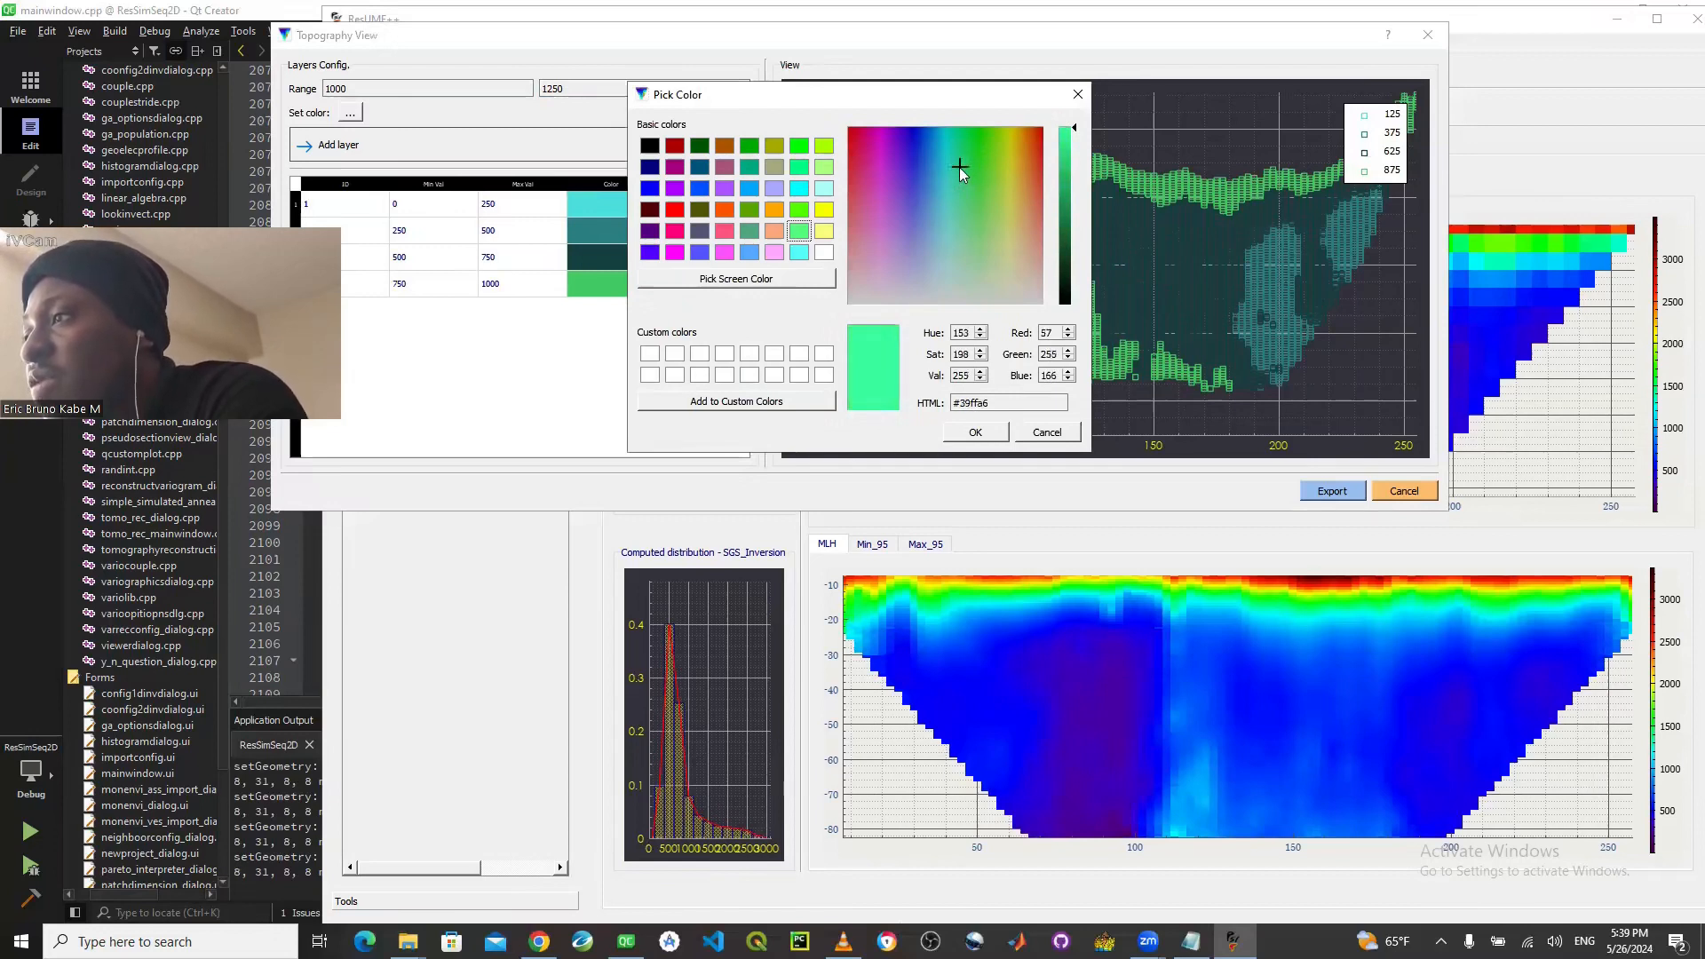
left_click(956, 147)
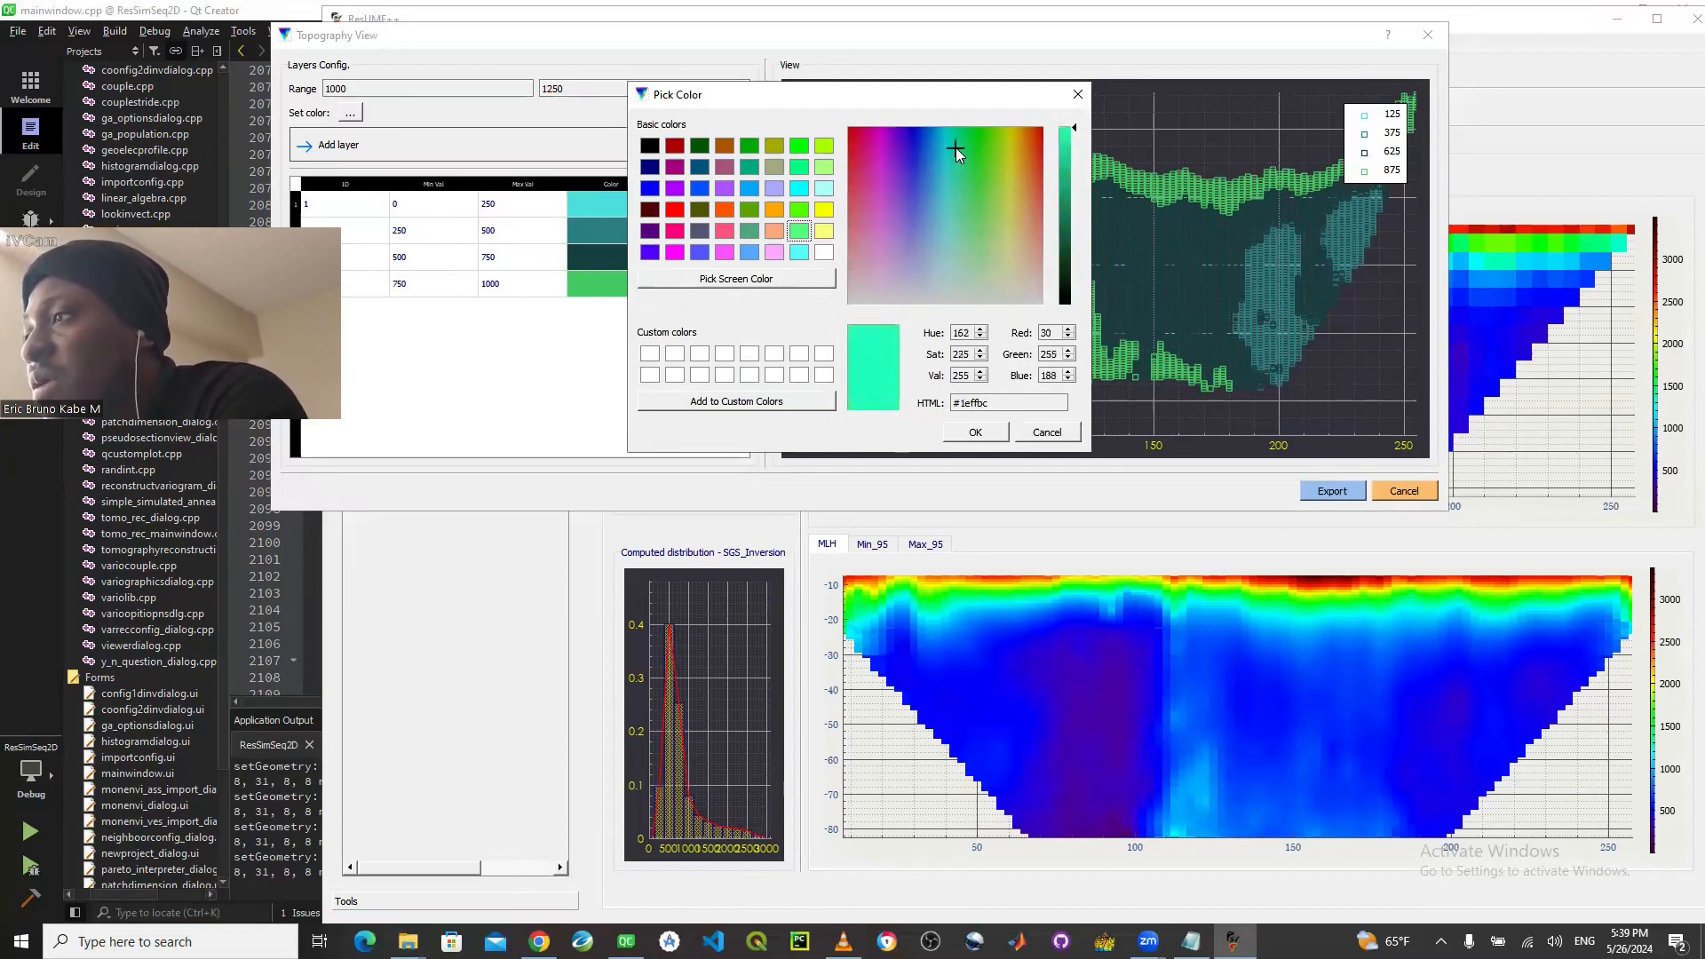
left_click(987, 433)
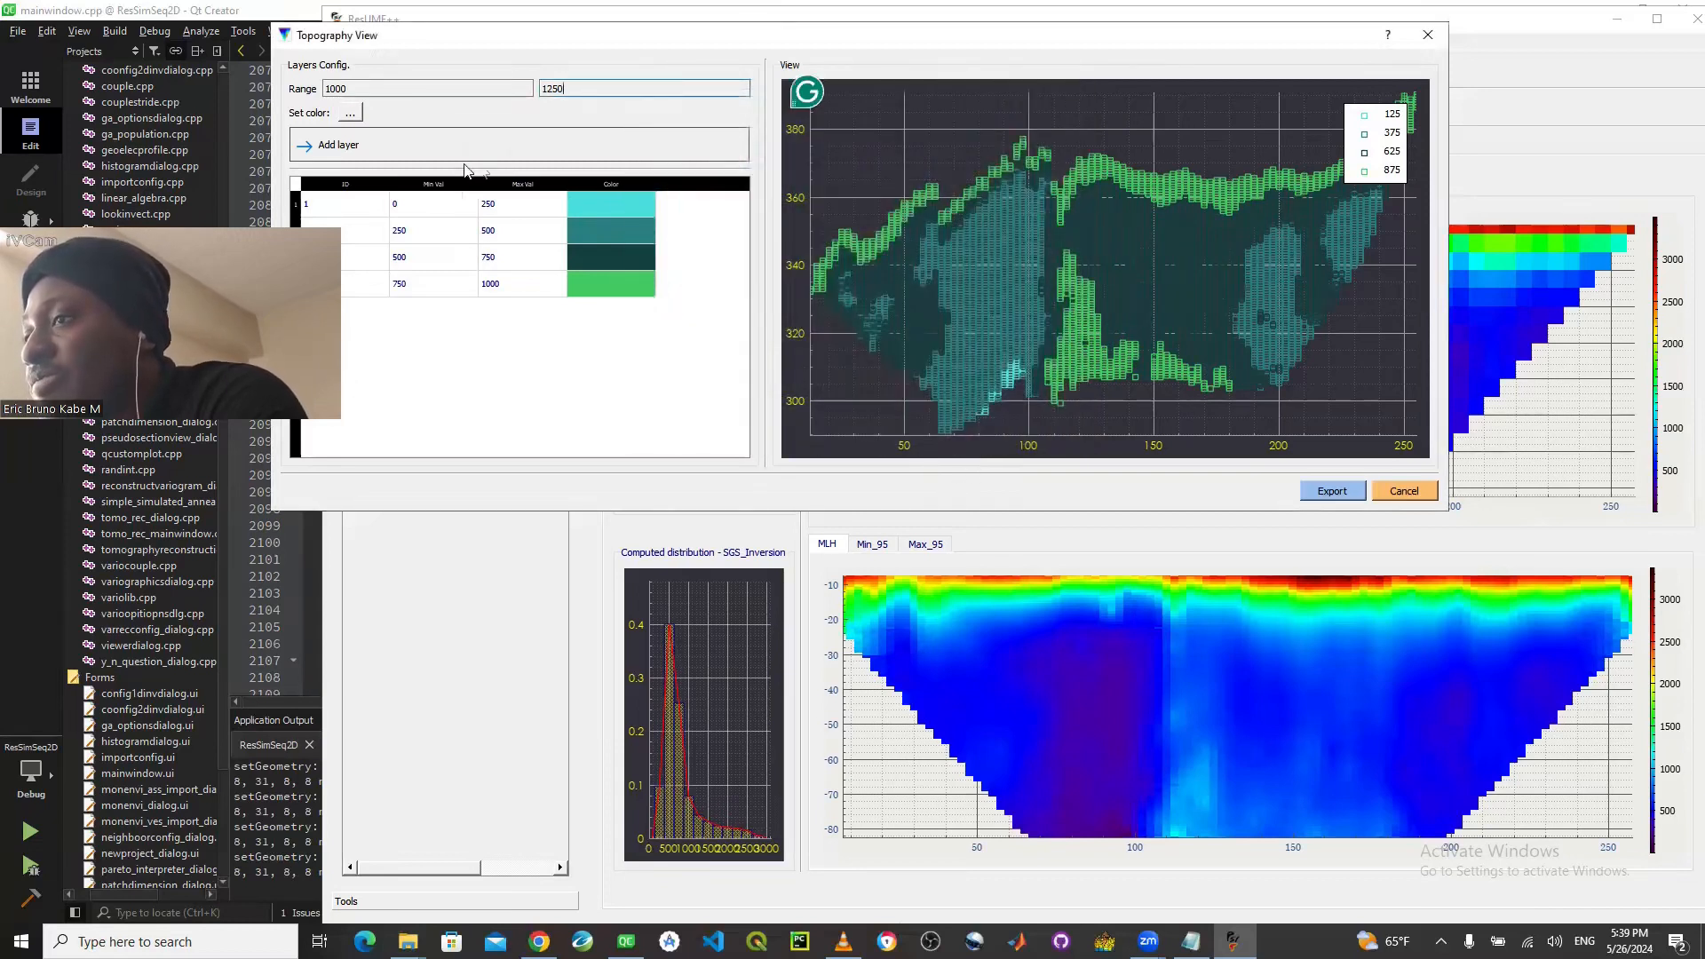
- Add the 1000 to 1250 layer, and add a 1250 to 1500 layer in the same turquoise color
left_click(415, 156)
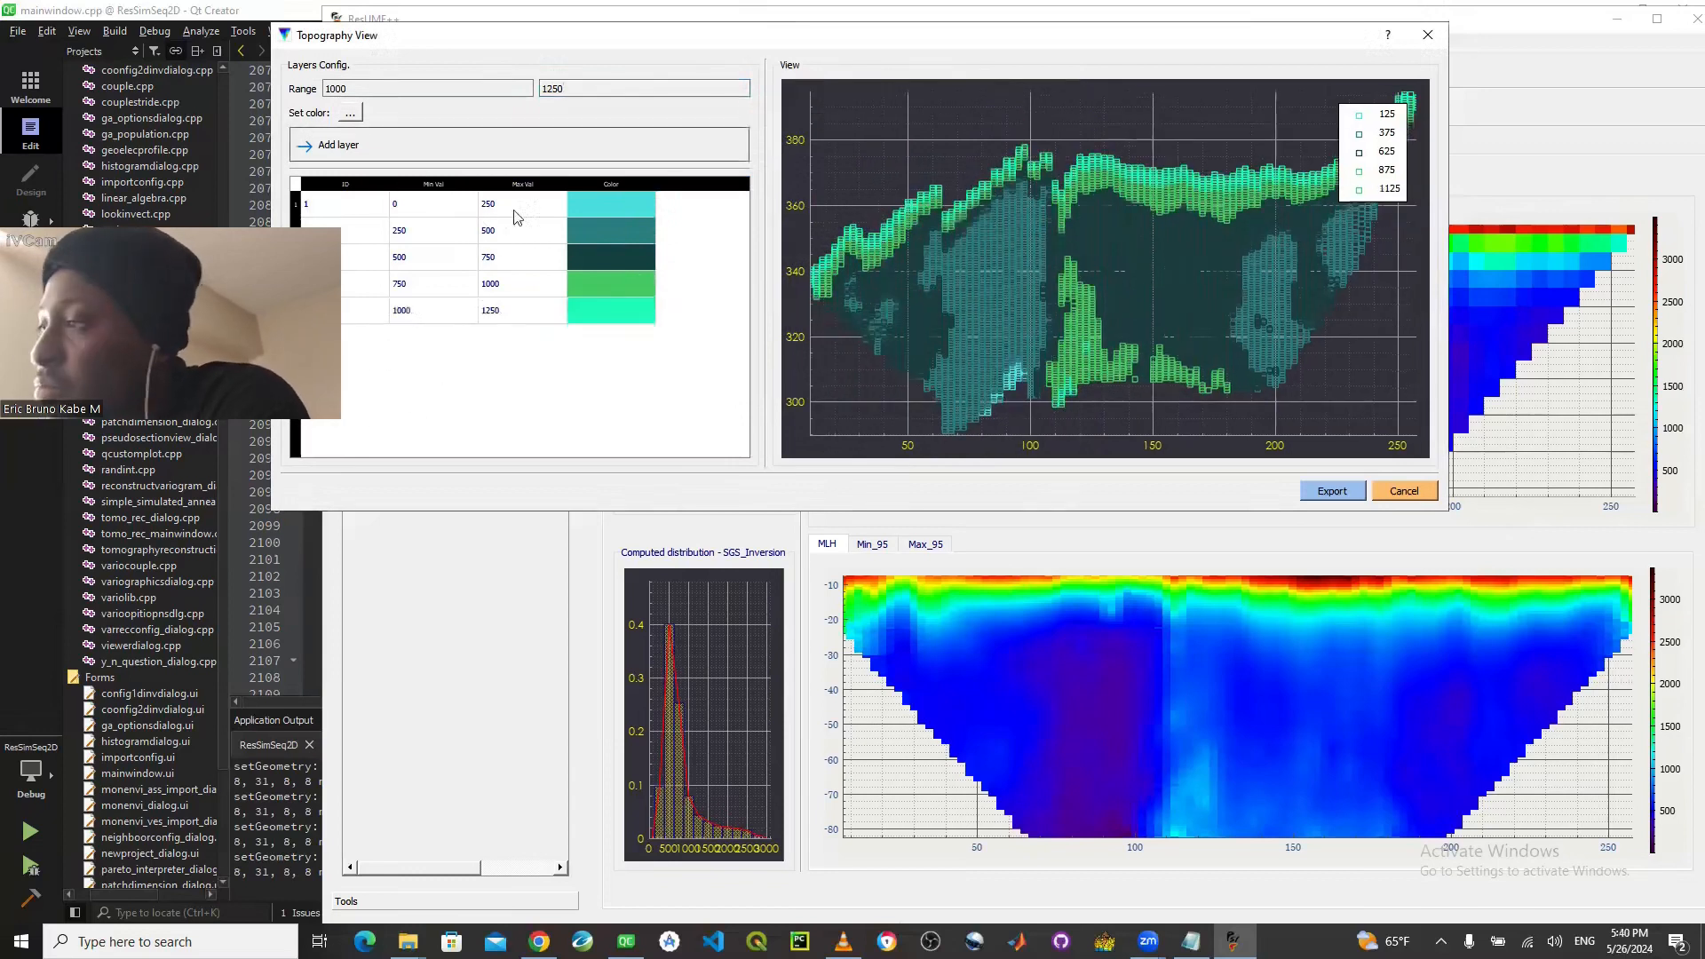
left_click(361, 89)
key("BackSpace")
key("BackSpace")
key("BackSpace")
type("250")
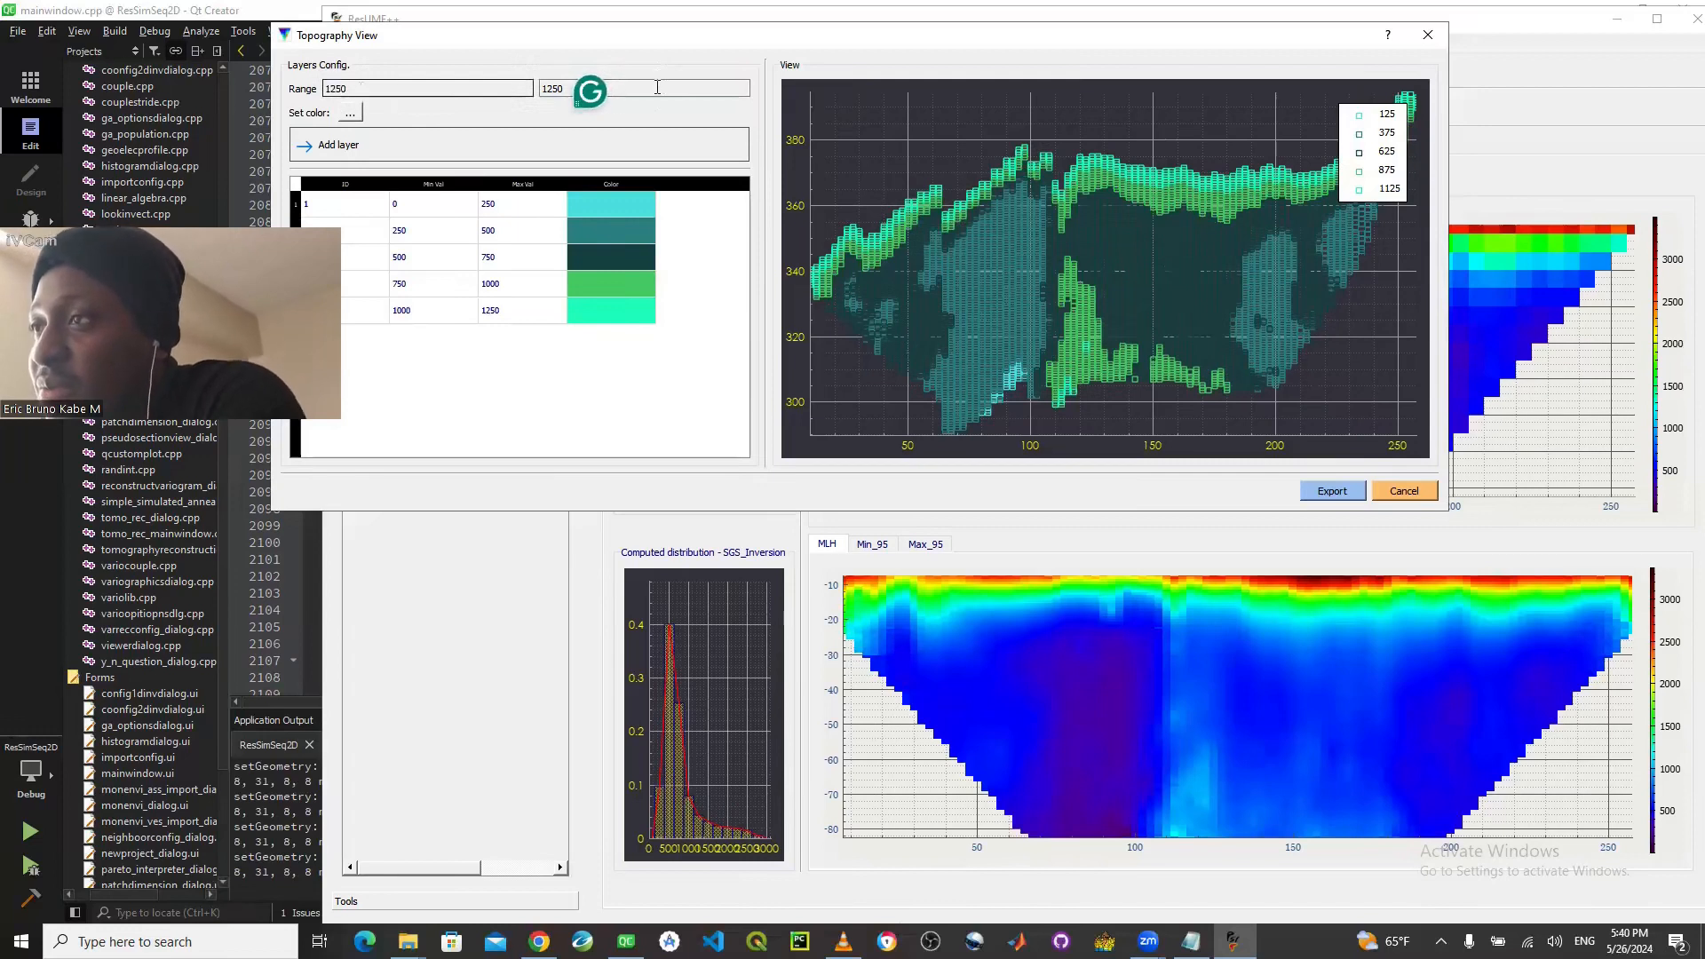
left_click(657, 87)
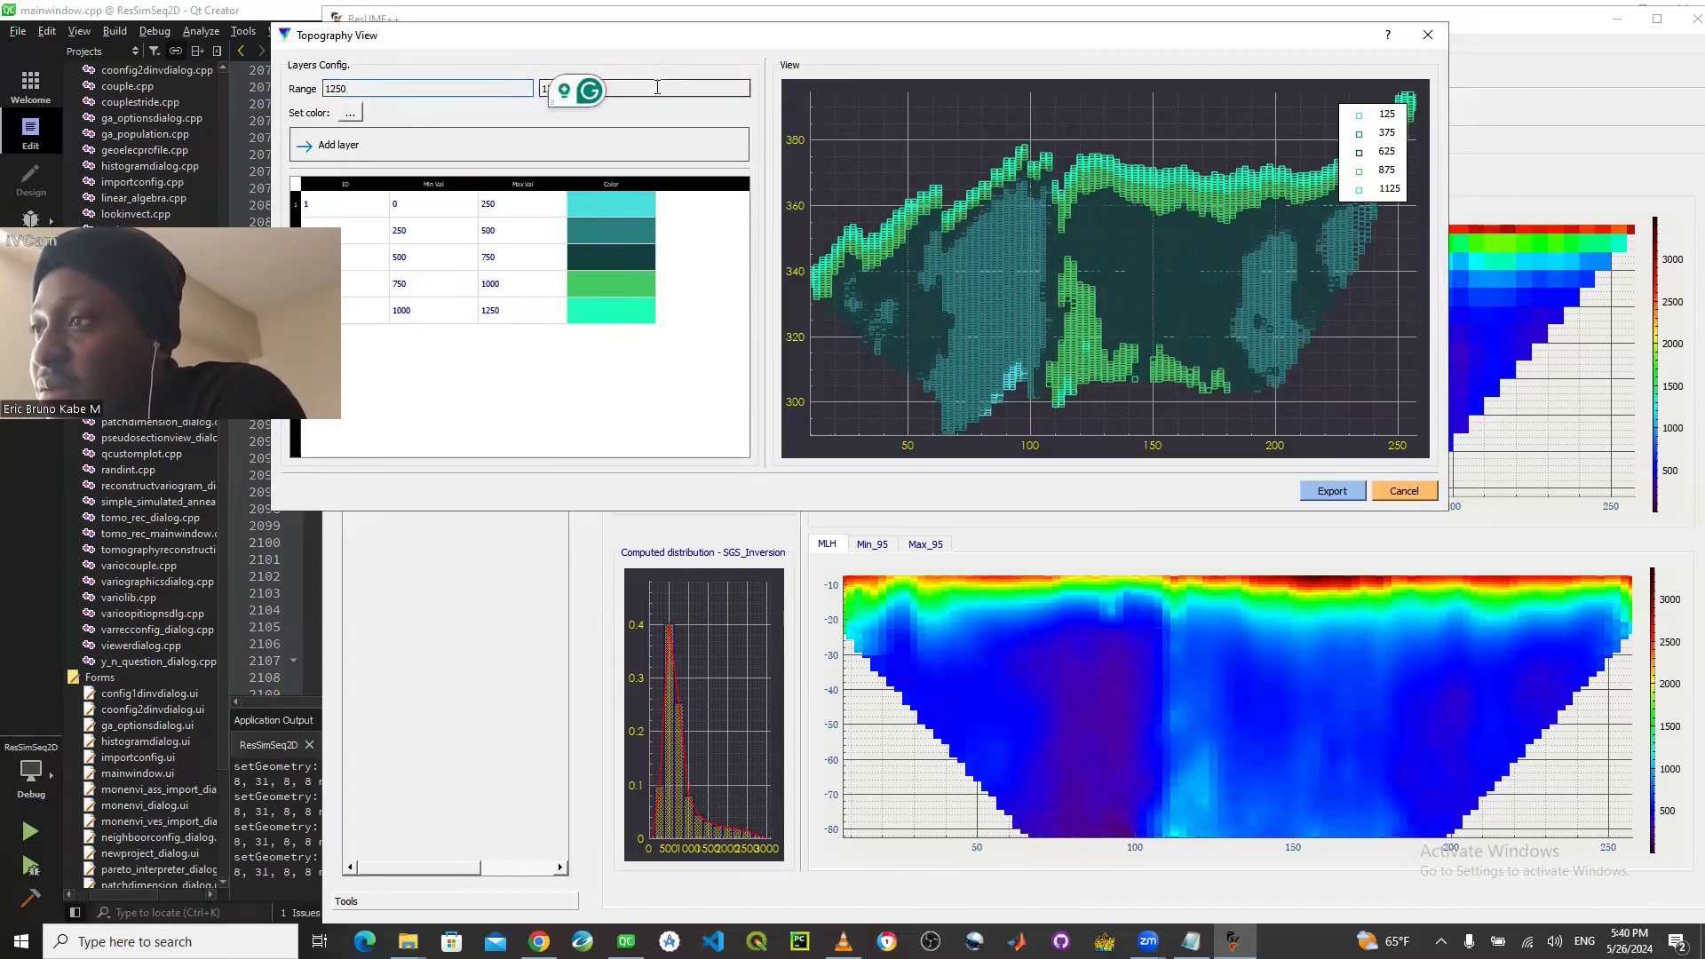
key("BackSpace")
key("BackSpace")
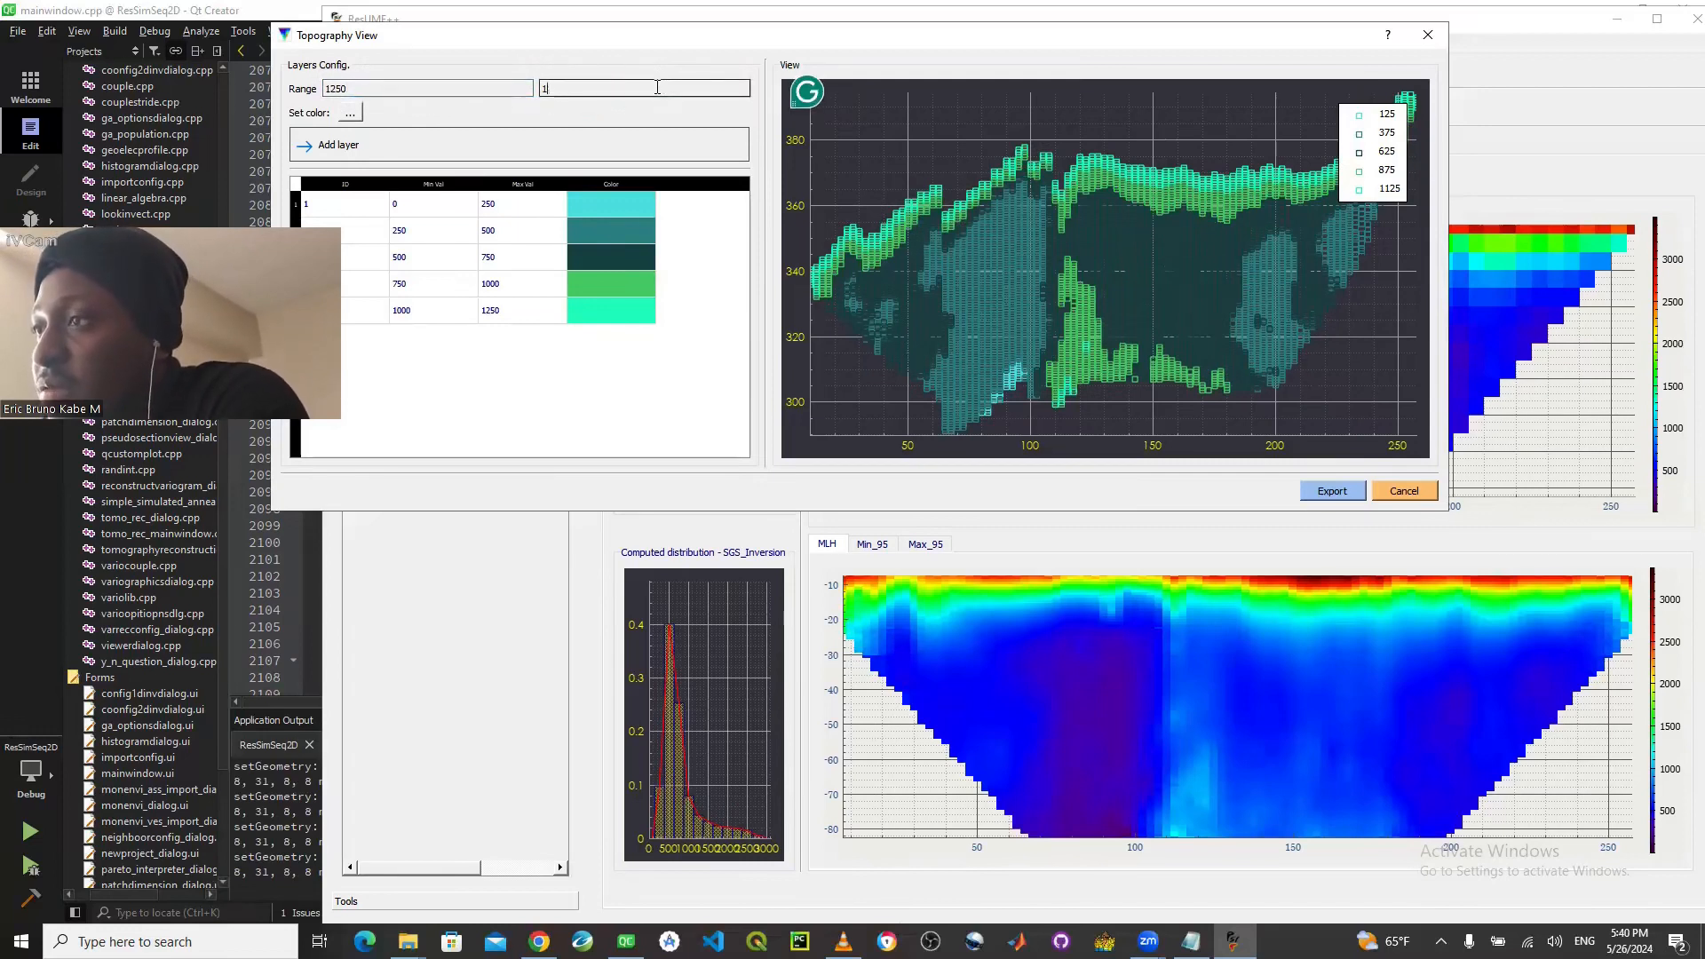
type("500")
left_click(504, 145)
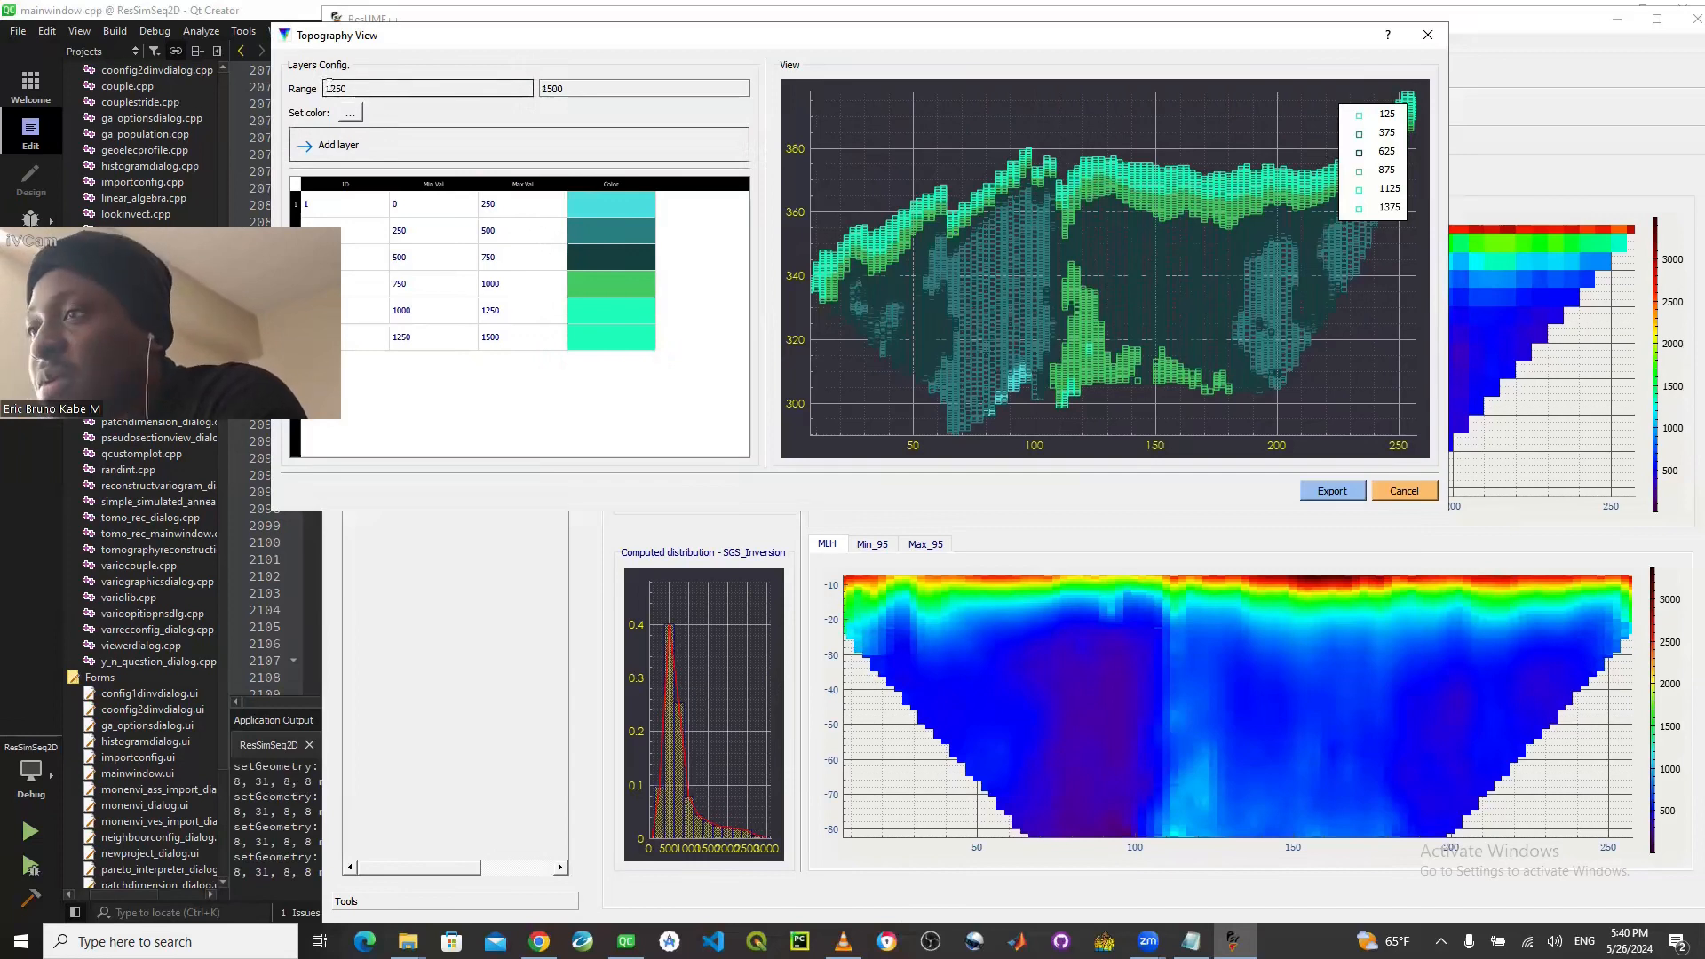
- Set the value range for the seventh topography layer to 1500 to 1750
key("BackSpace")
key("BackSpace")
key("BackSpace")
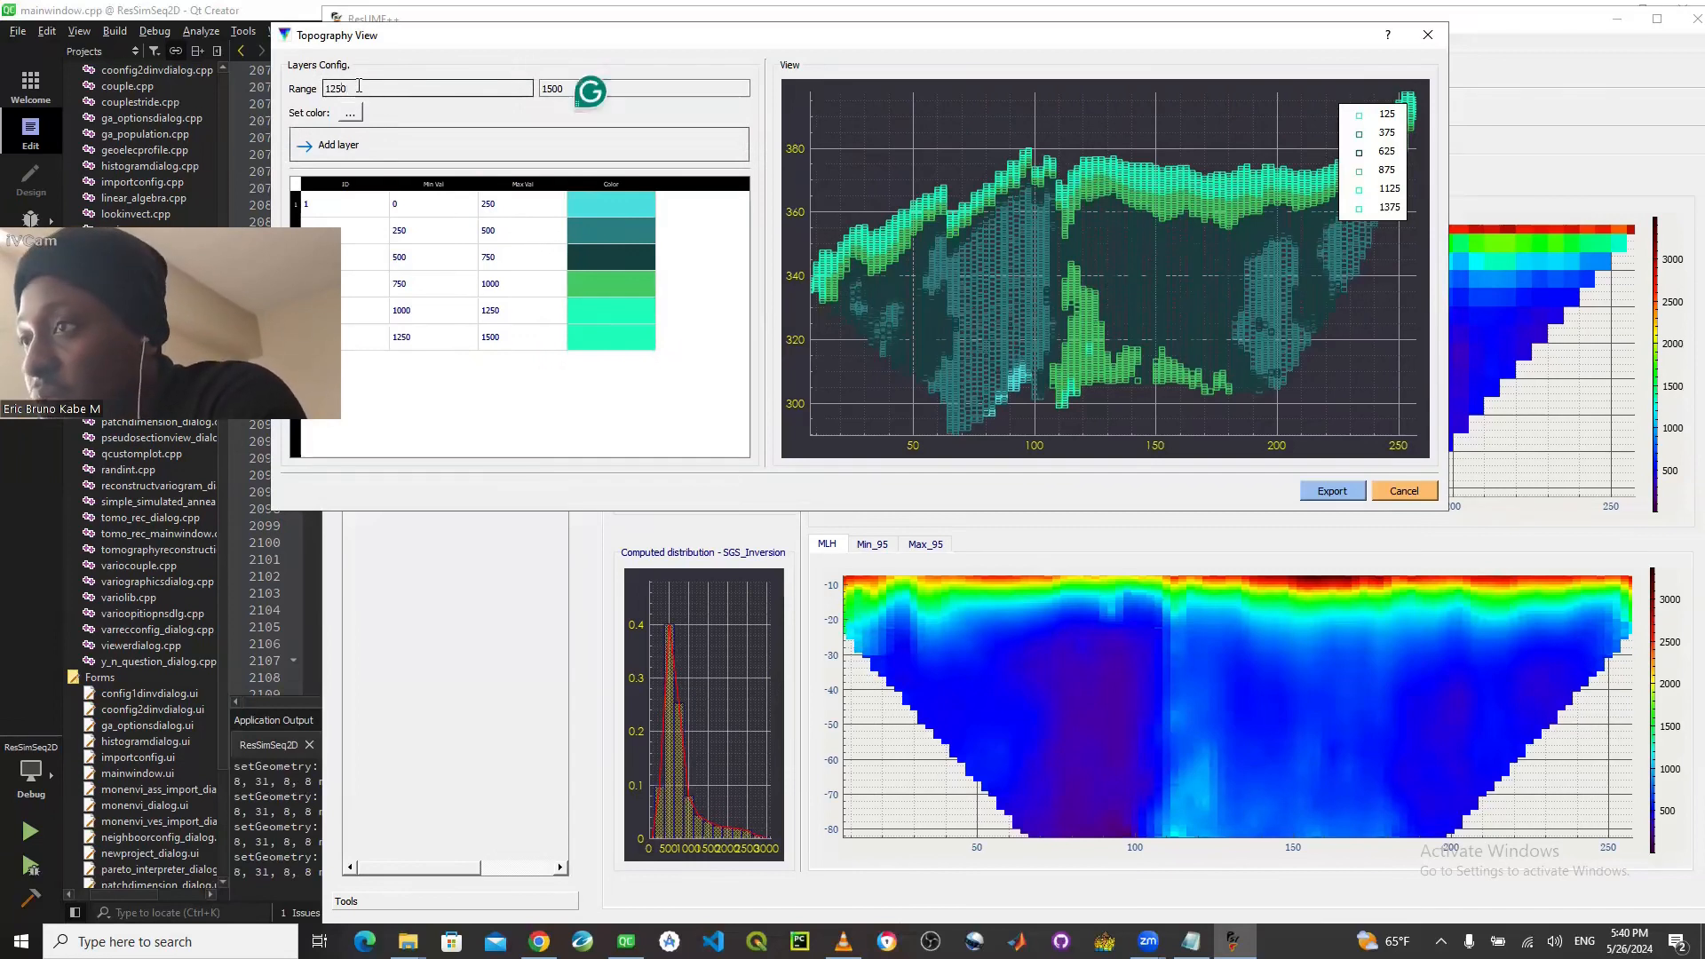
type("500")
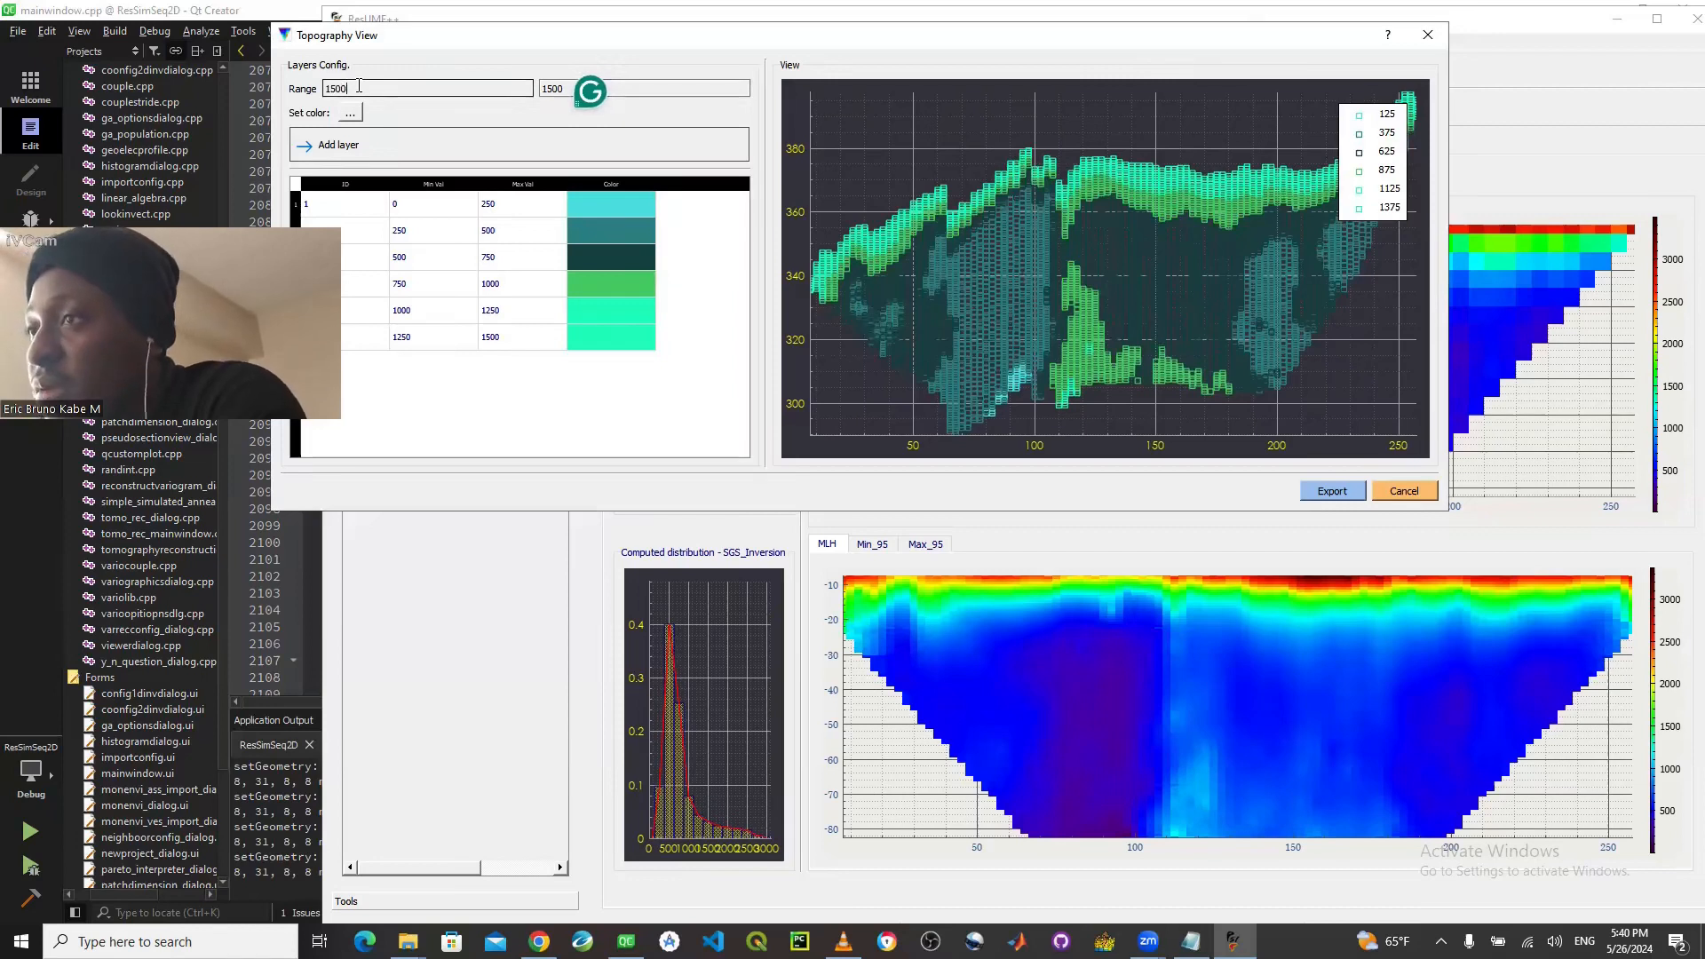
left_click(559, 88)
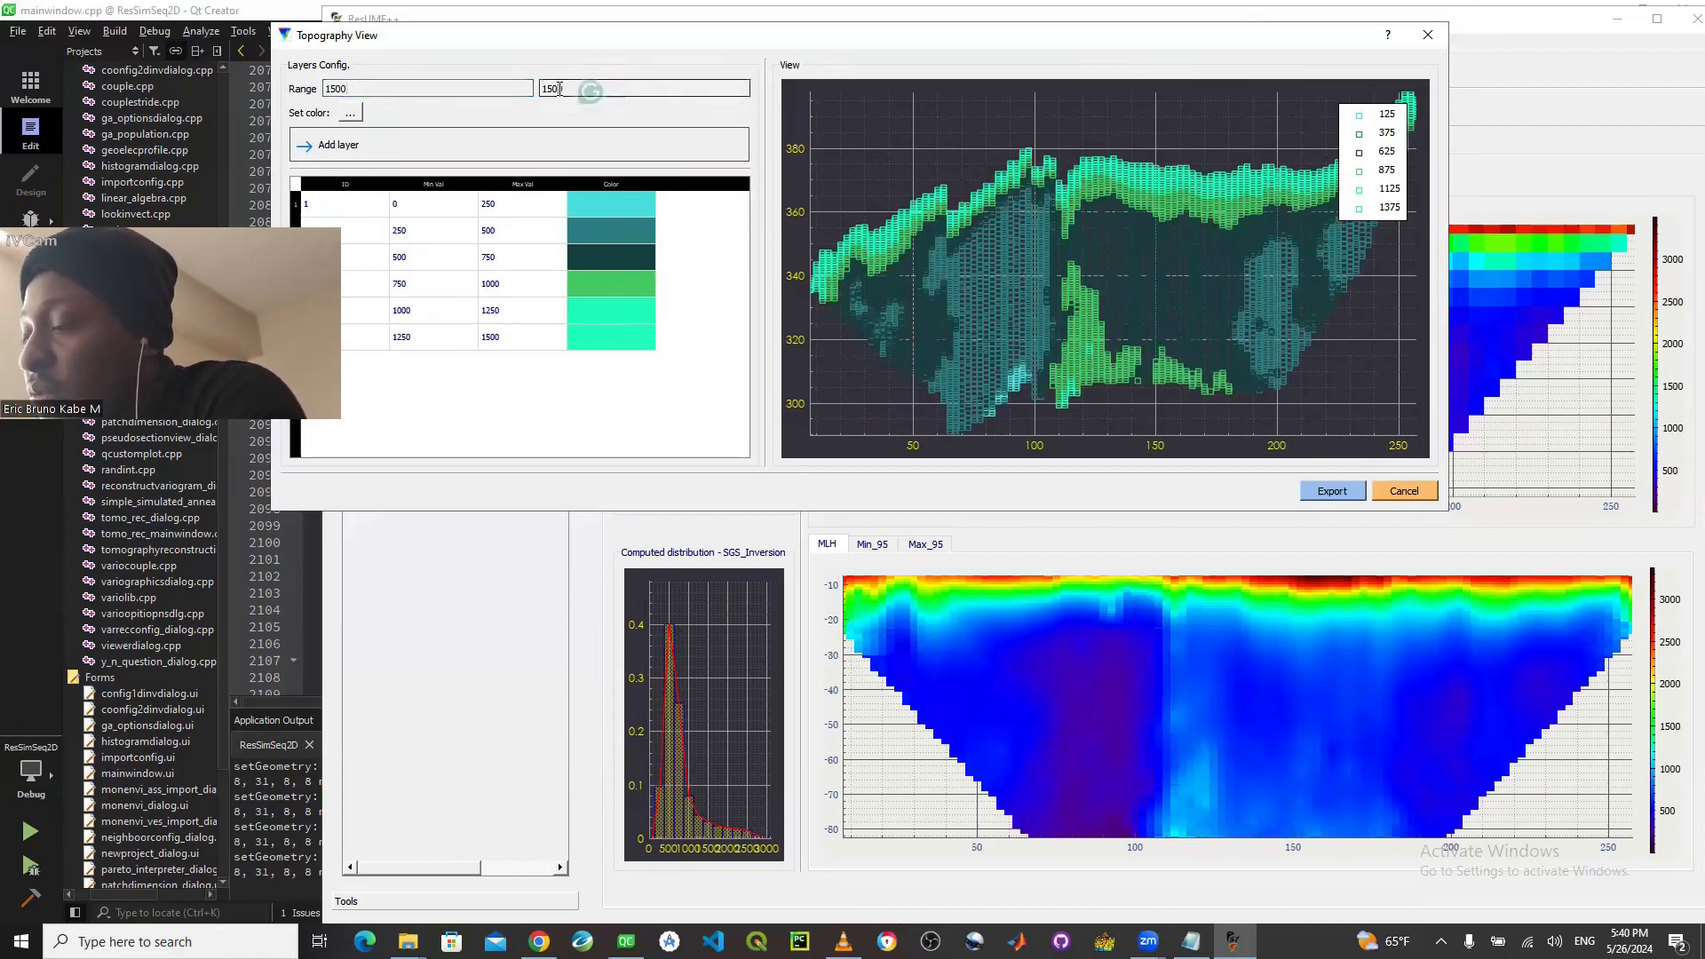
key("BackSpace")
key("BackSpace")
type("75")
- Choose the light yellow basic color #ffff7f for the 1500 to 1750 range and add it as a layer
left_click(360, 119)
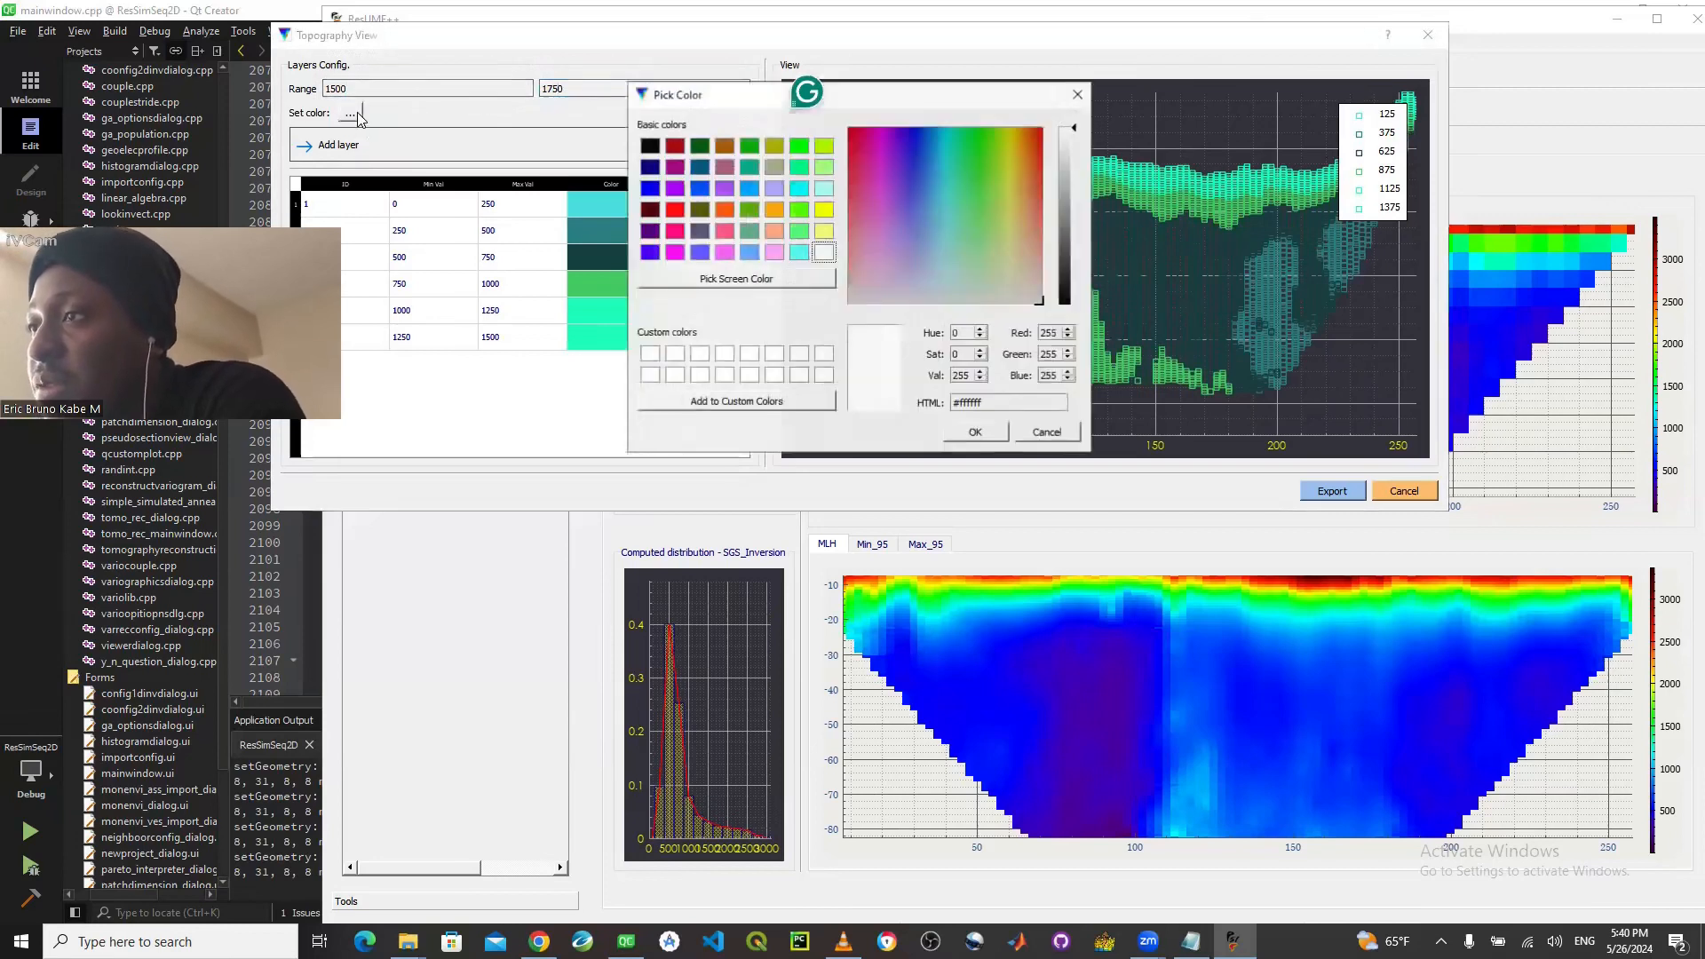
left_click(821, 232)
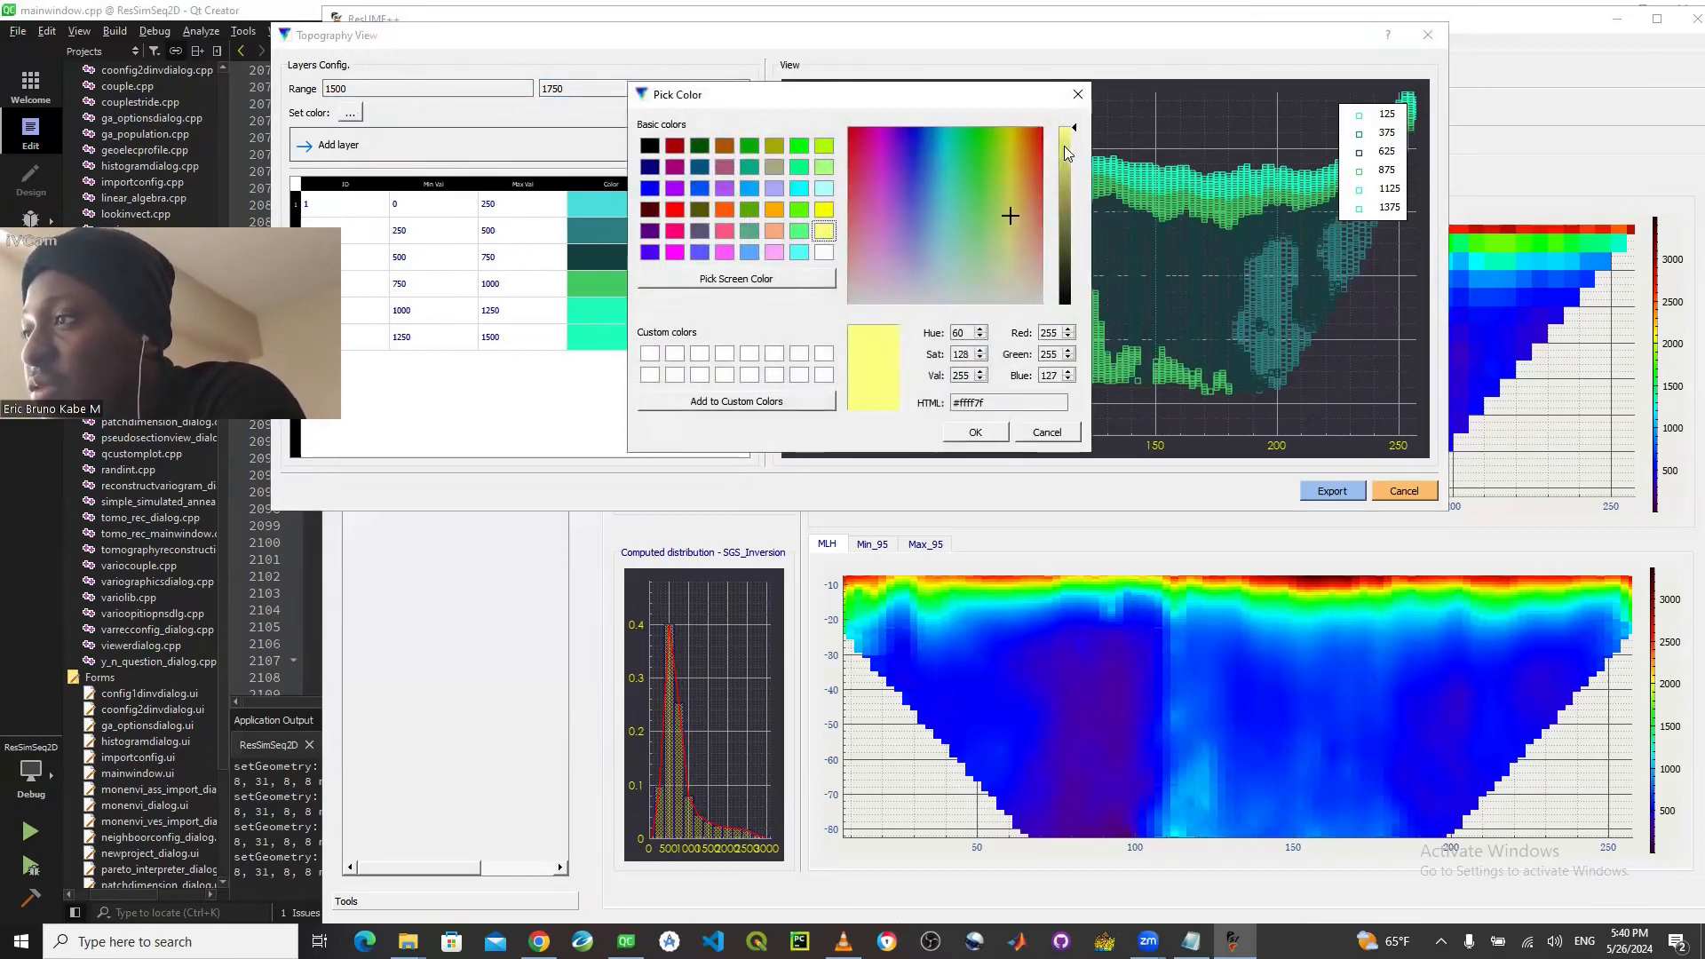
left_click(975, 432)
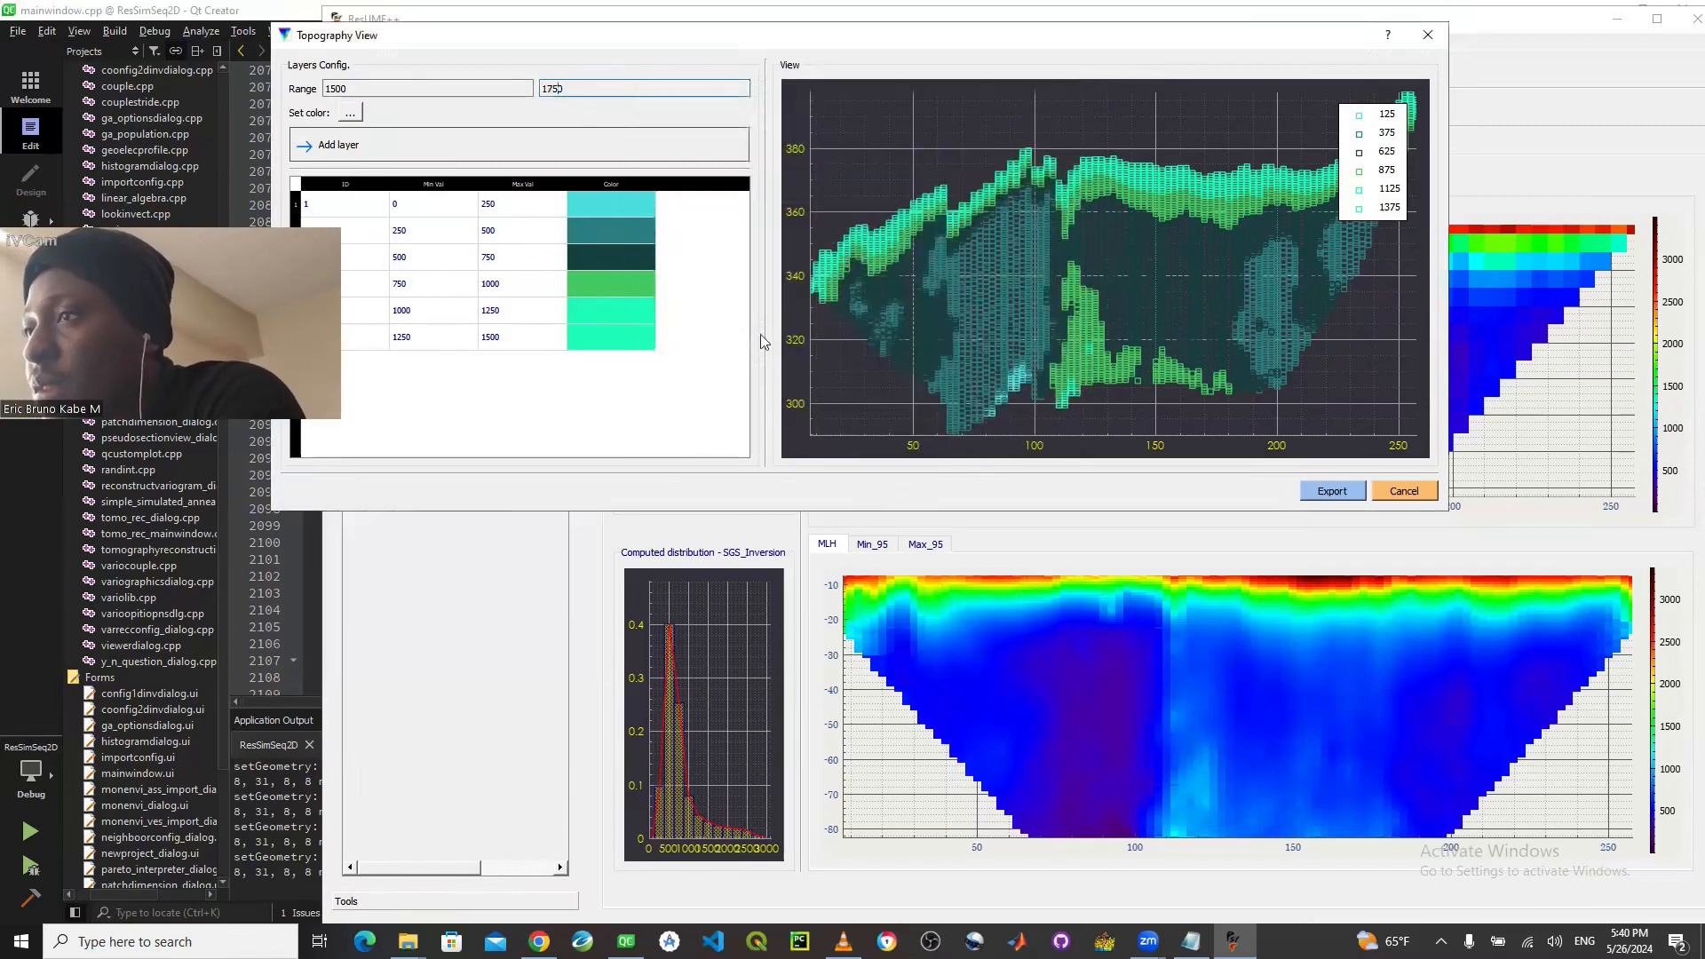
left_click(515, 144)
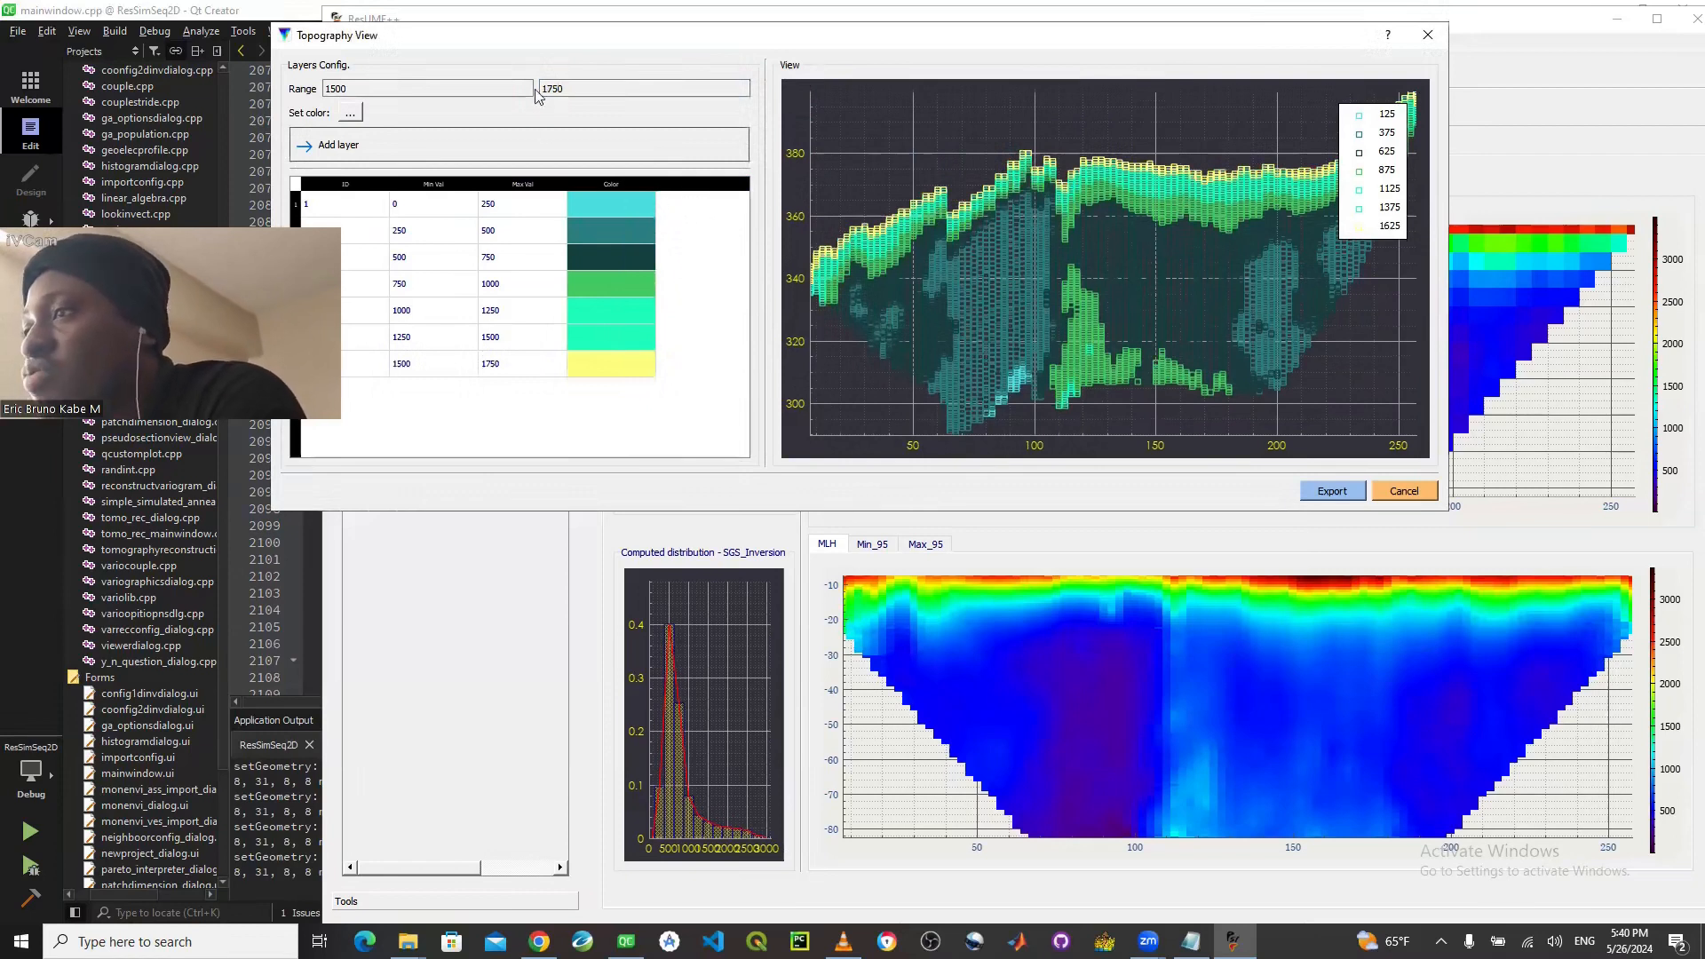
- Set the value range for the last topography layer to 1750 to 3500
double_click(345, 90)
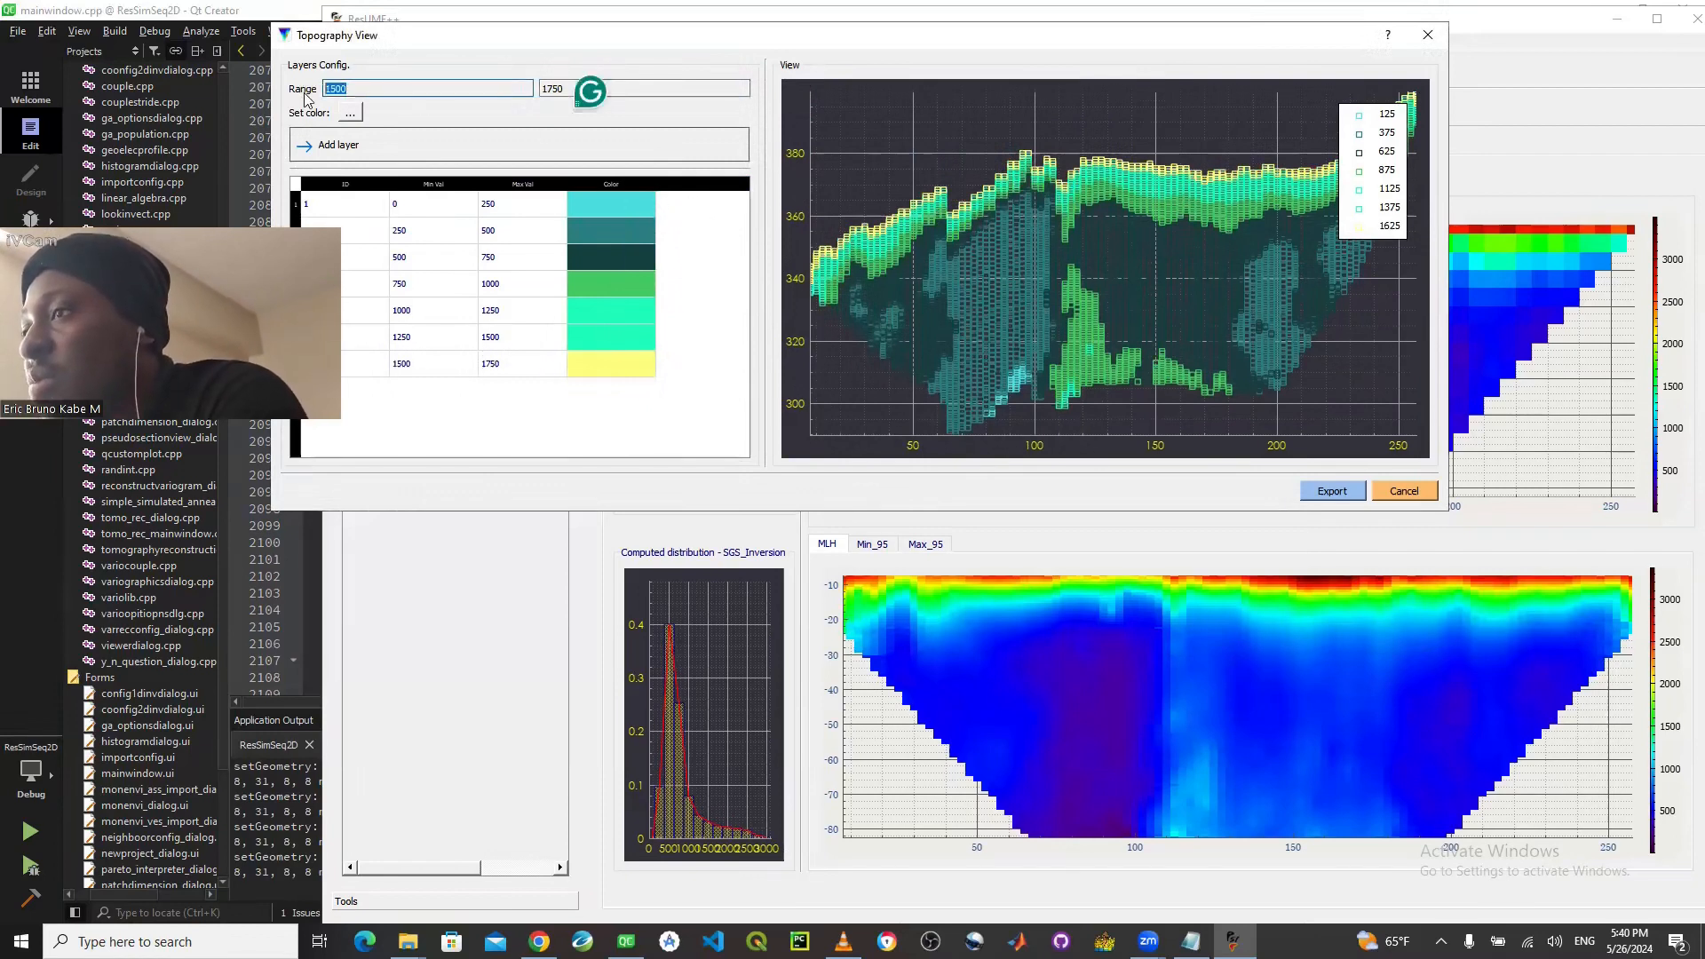
type("1750")
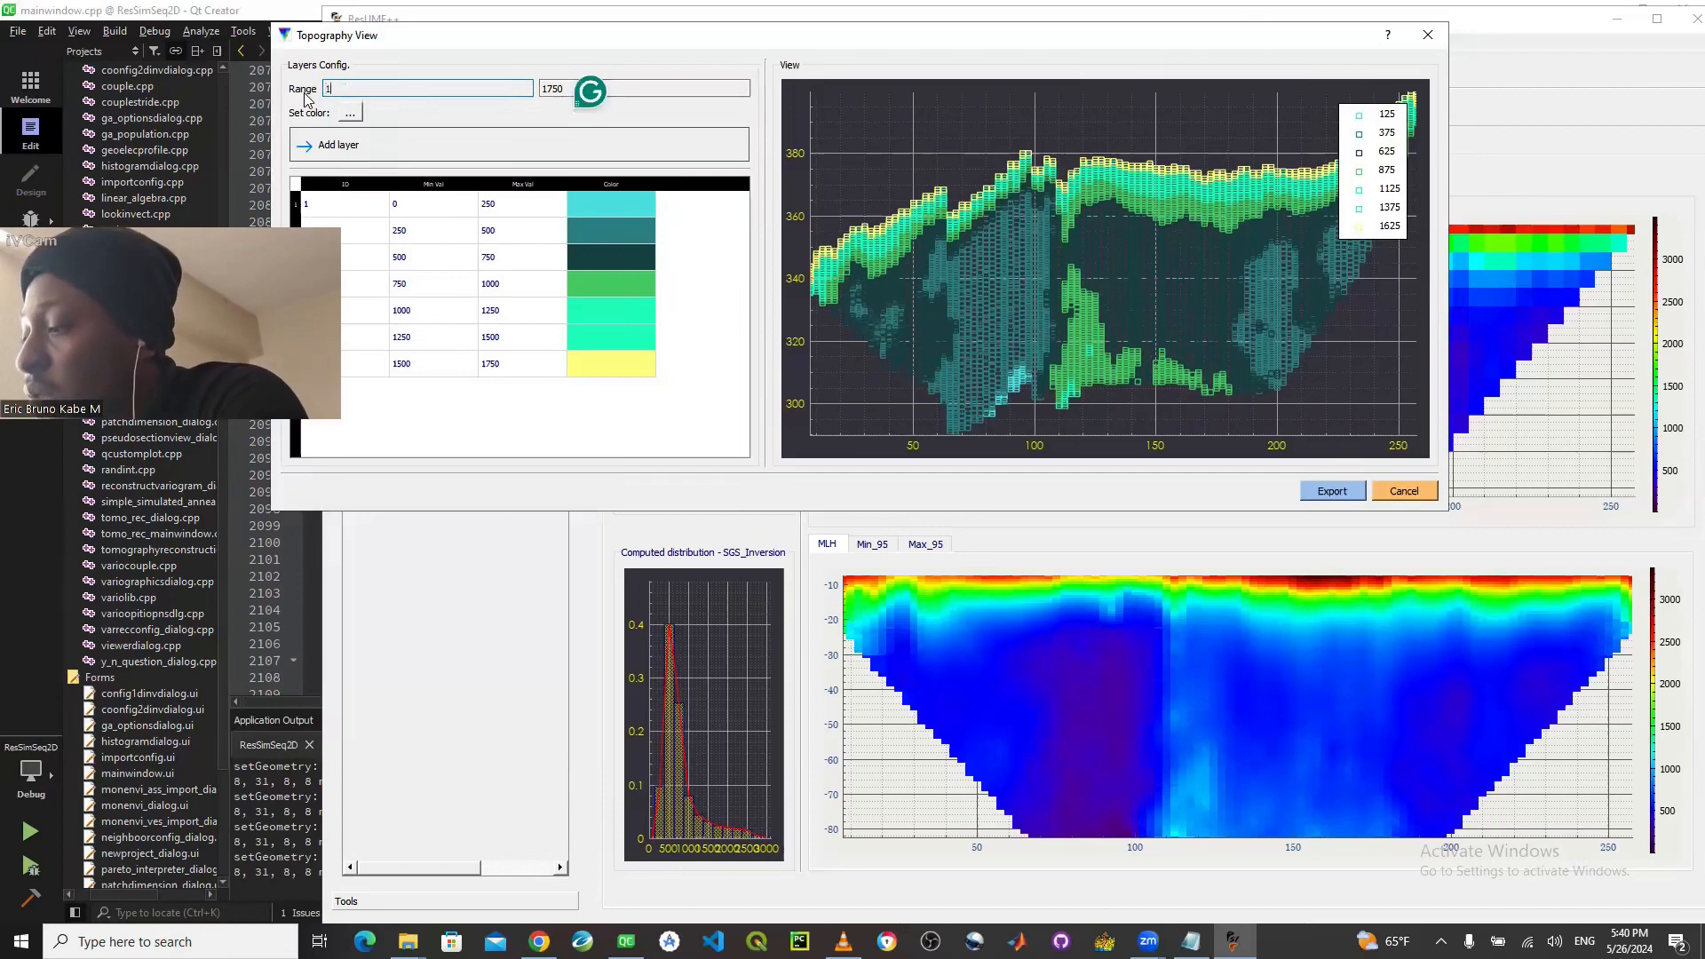
left_click(569, 88)
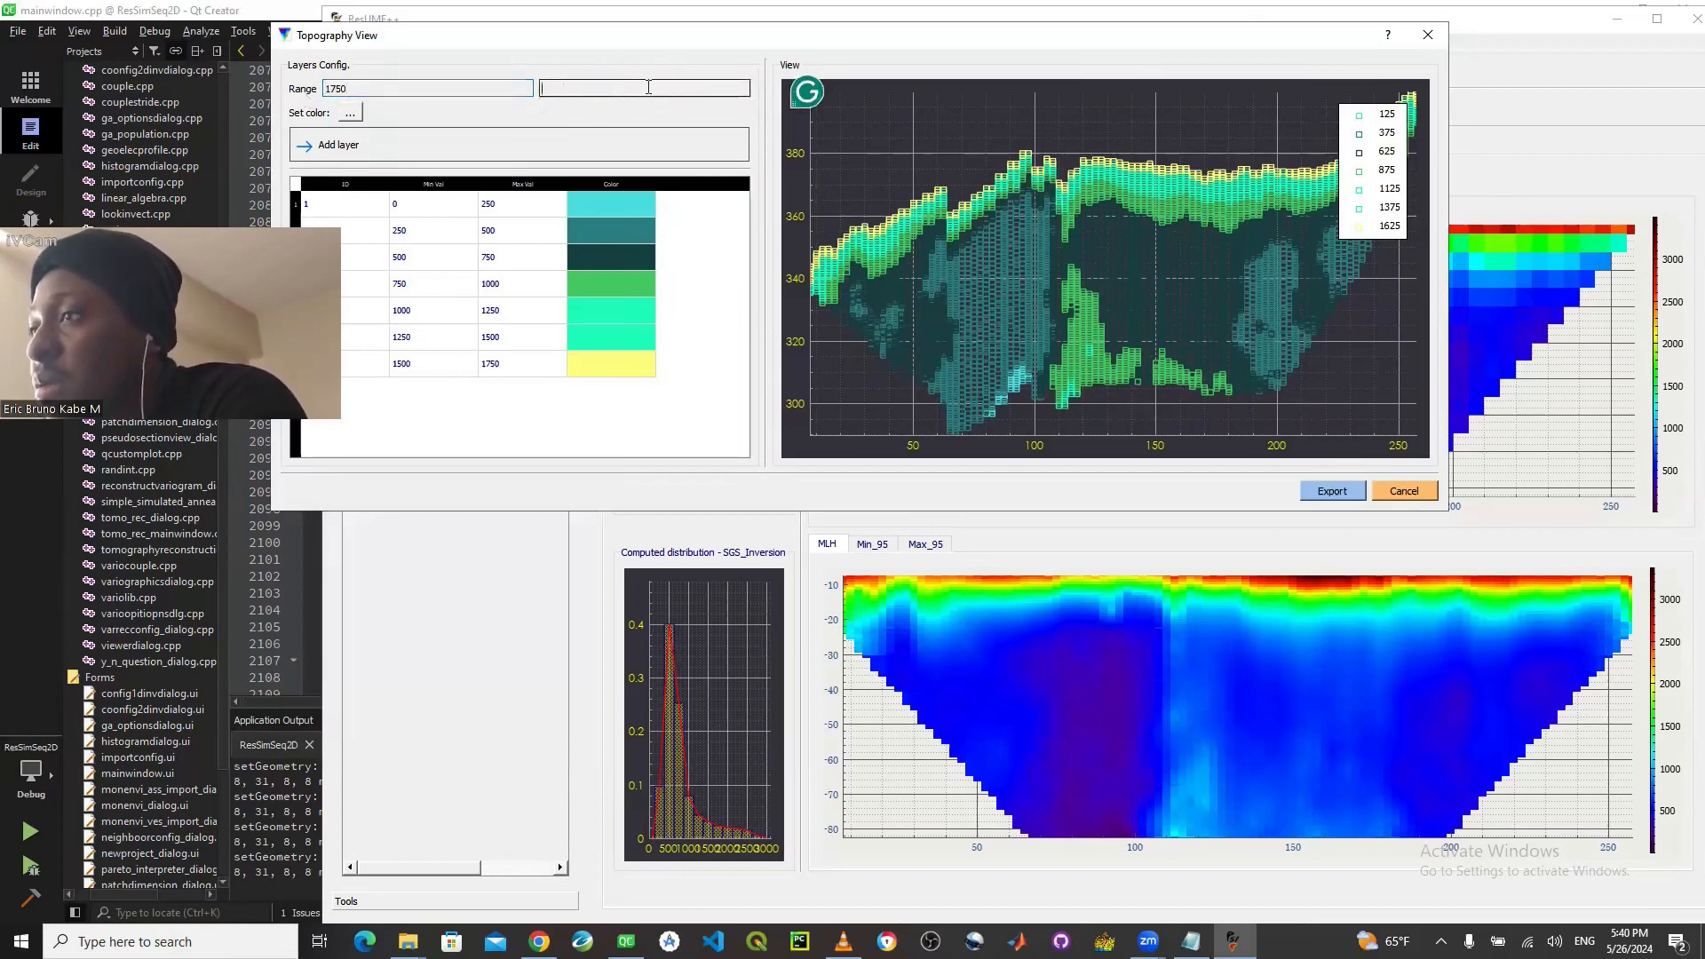
key("BackSpace")
key("BackSpace")
key("BackSpace")
key("BackSpace")
type("3500")
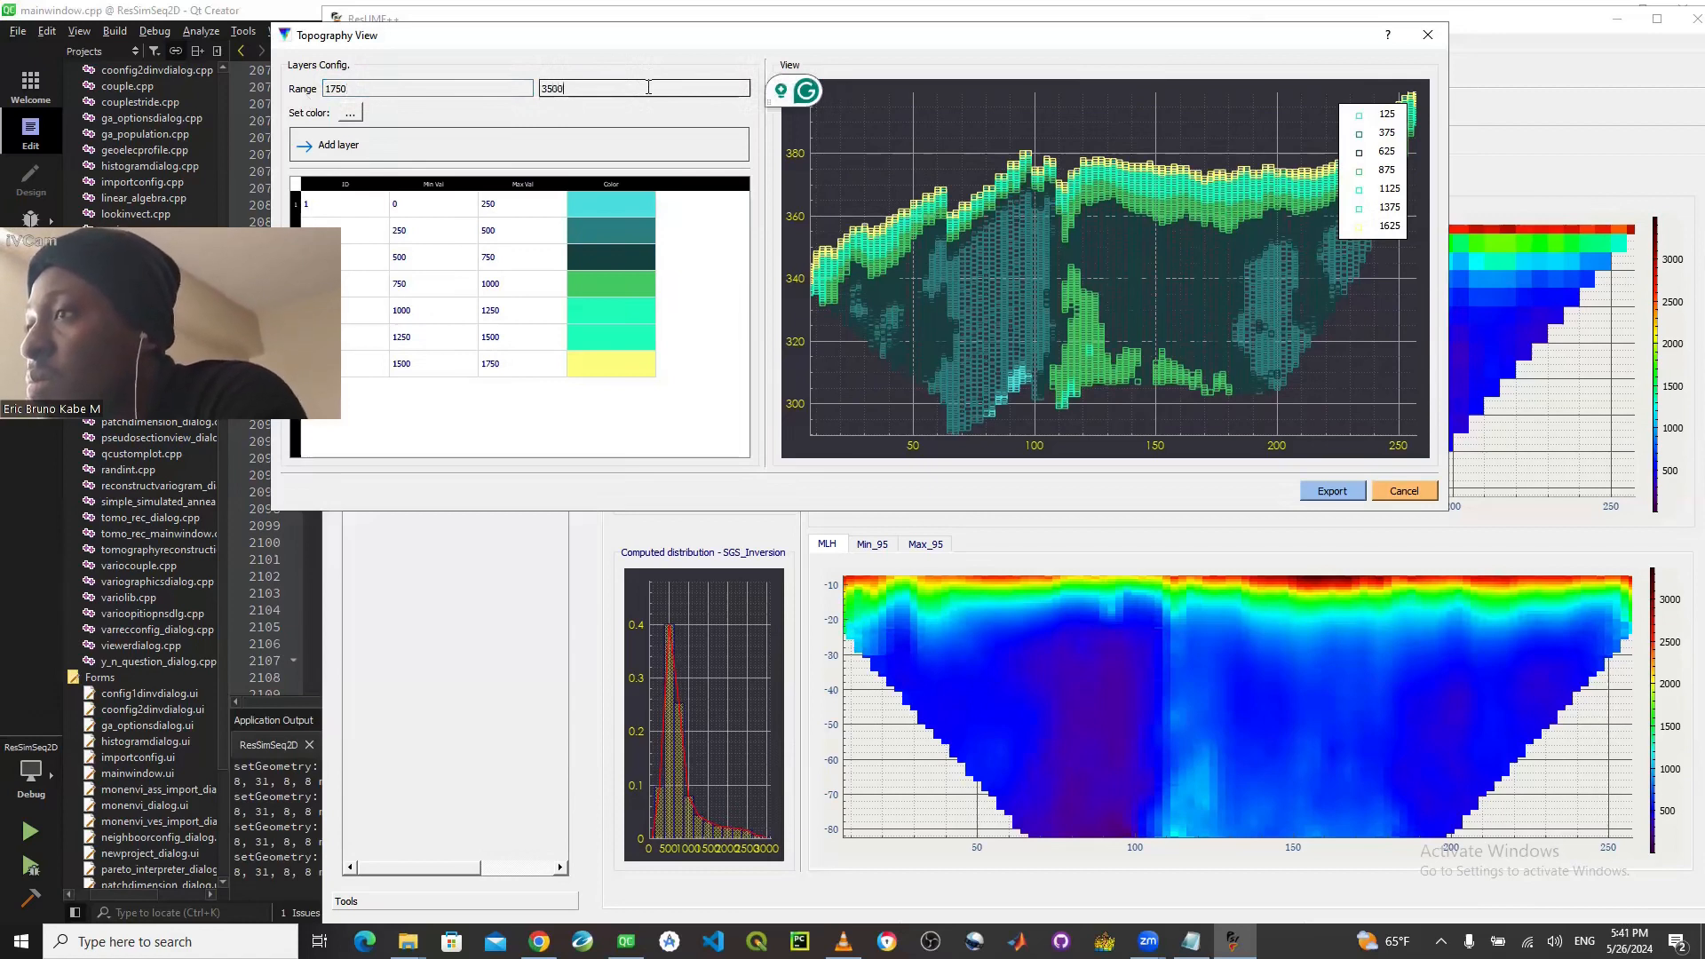
- Choose the red basic color #ff0000 for the 1750 to 3500 range and add it as a layer
left_click(359, 112)
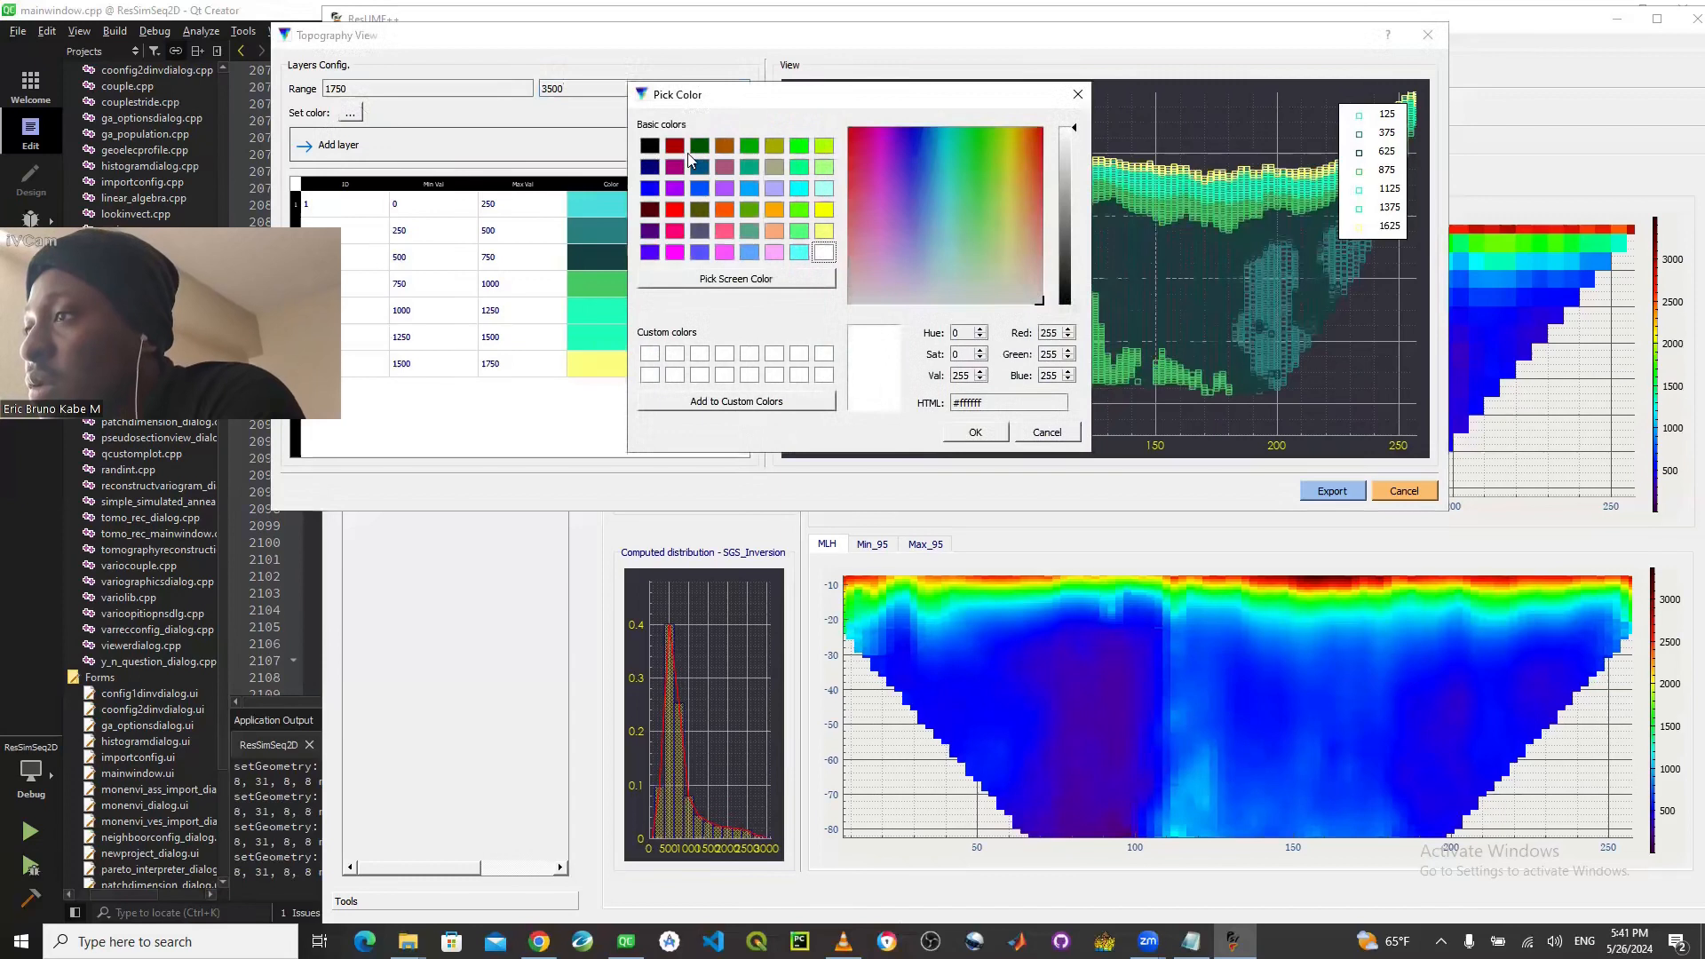
left_click(674, 211)
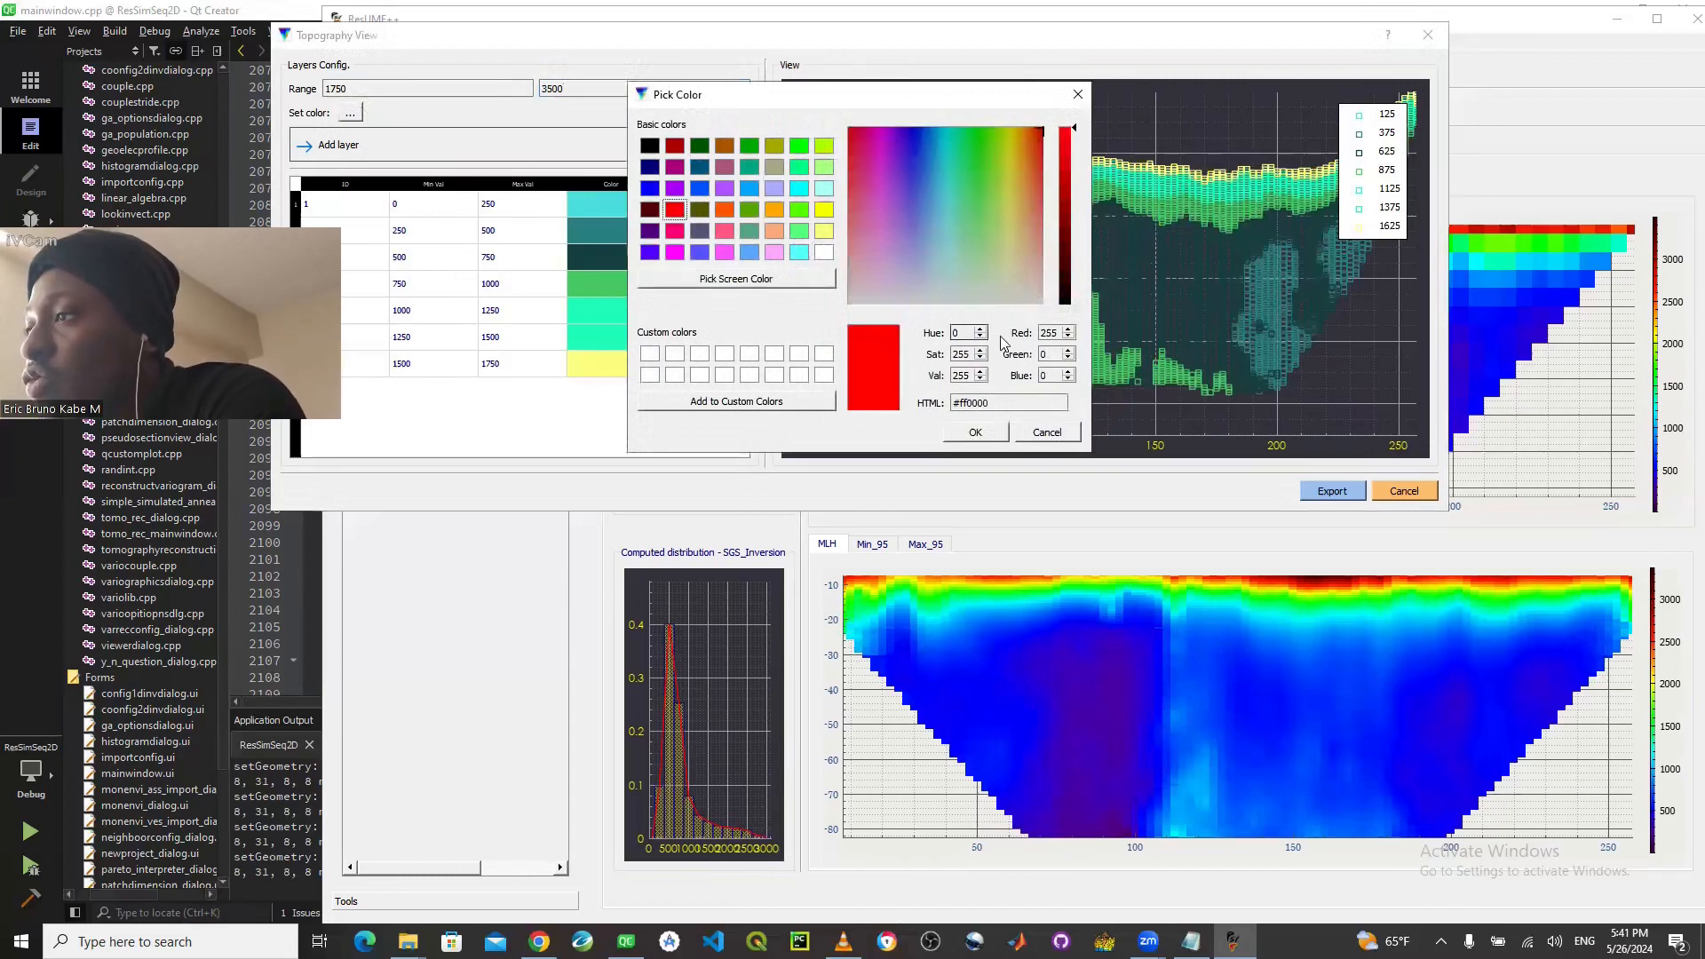
left_click(975, 432)
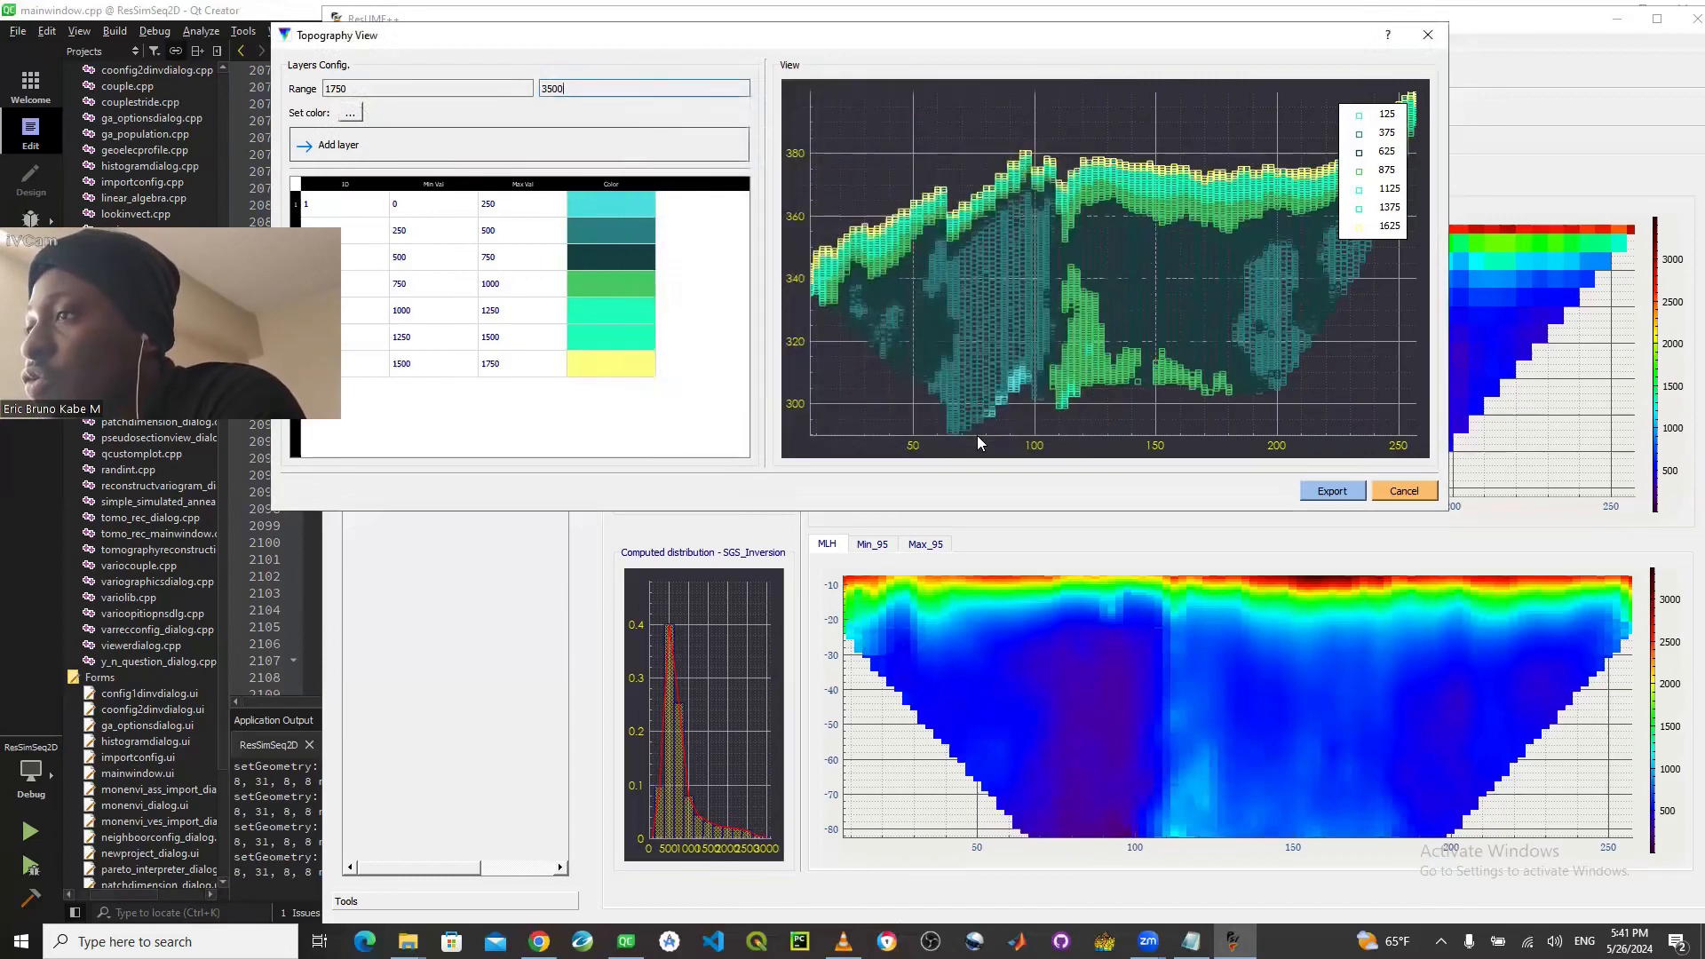
left_click(520, 147)
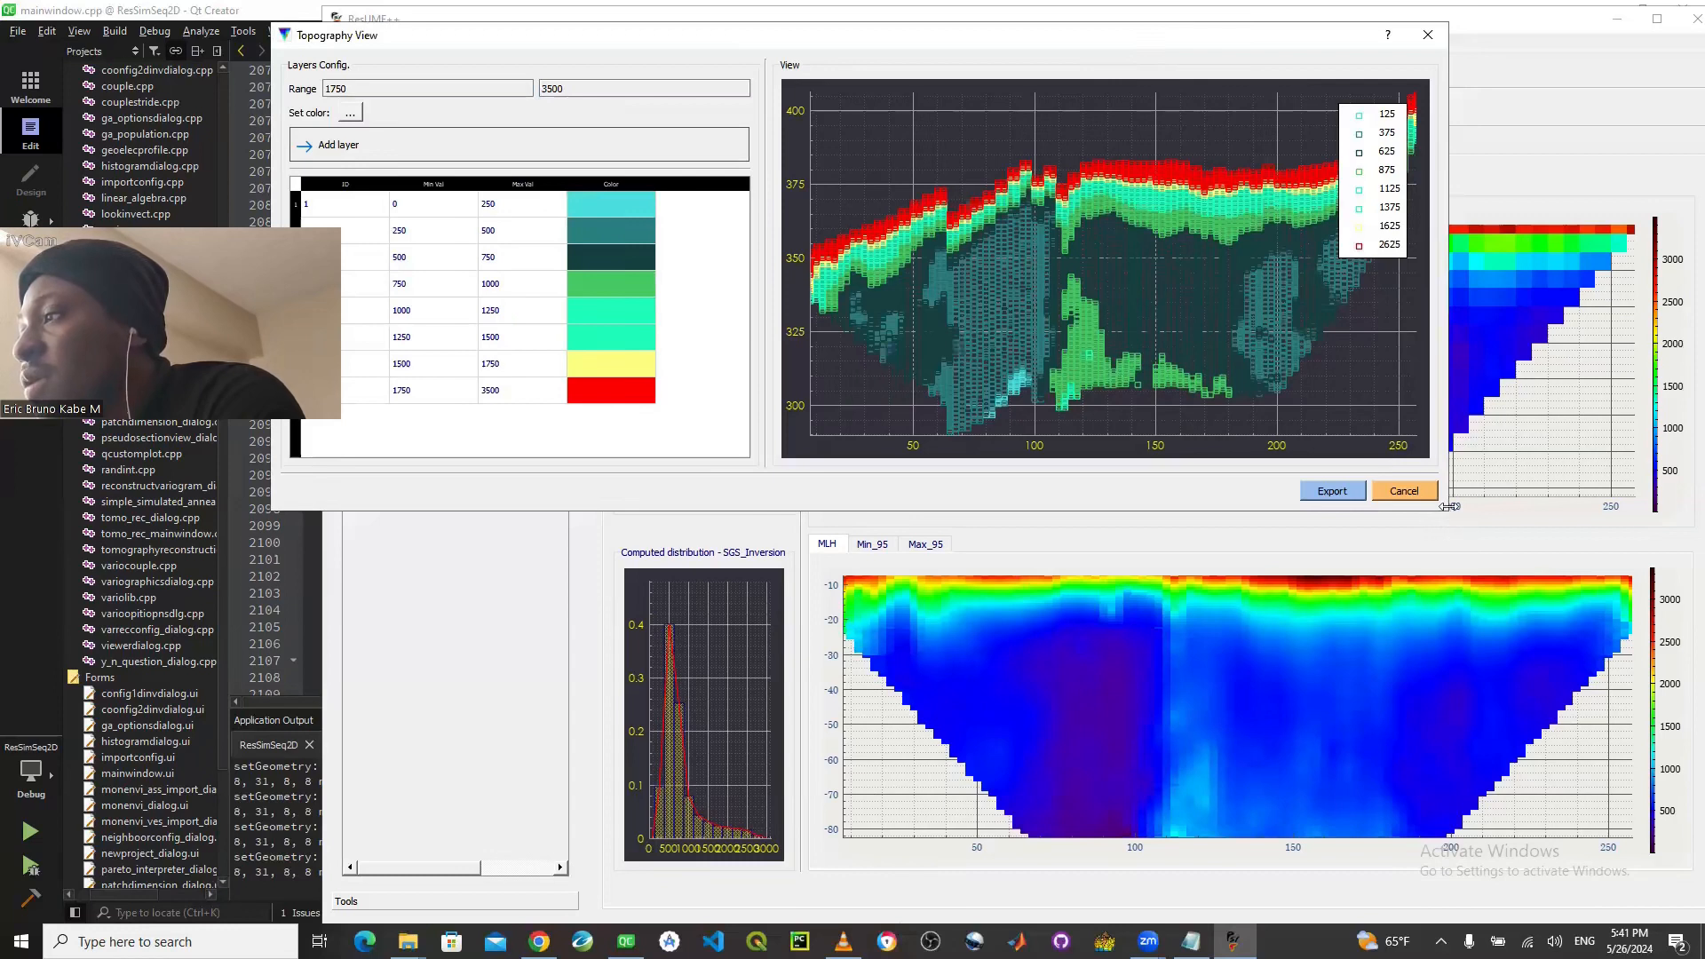
- Enlarge the Topography View window in width and height to examine the layered section, and close it
left_click_drag(1449, 506, 1543, 505)
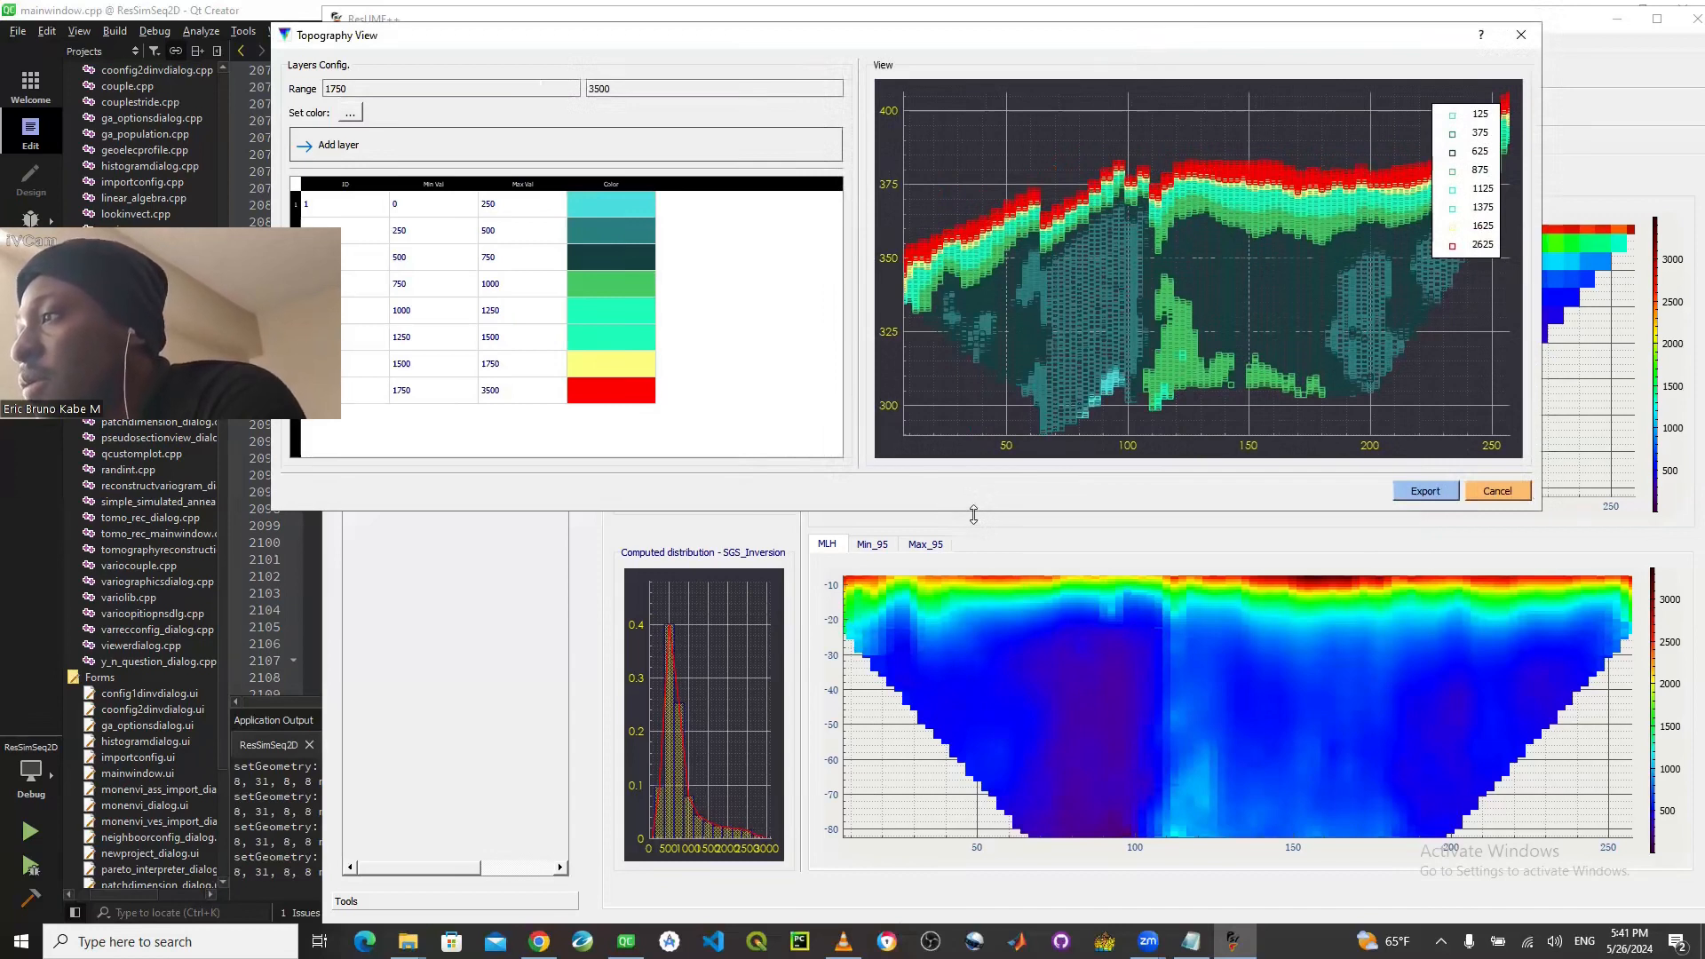
left_click_drag(973, 514, 977, 593)
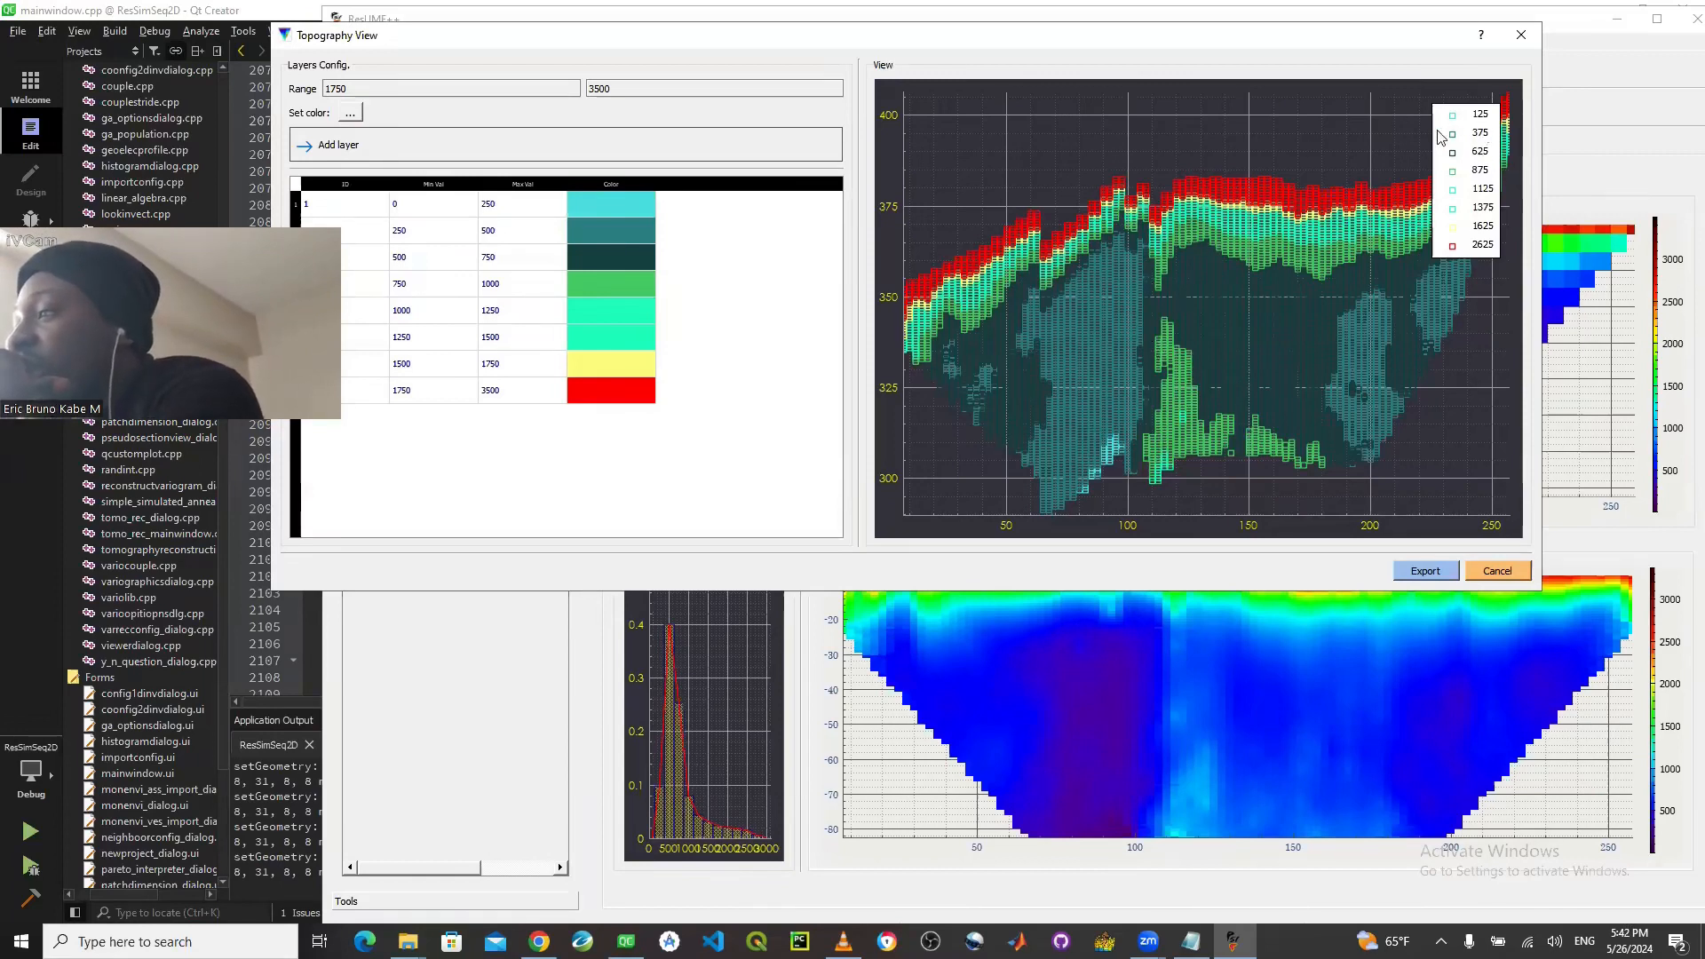
left_click(1517, 45)
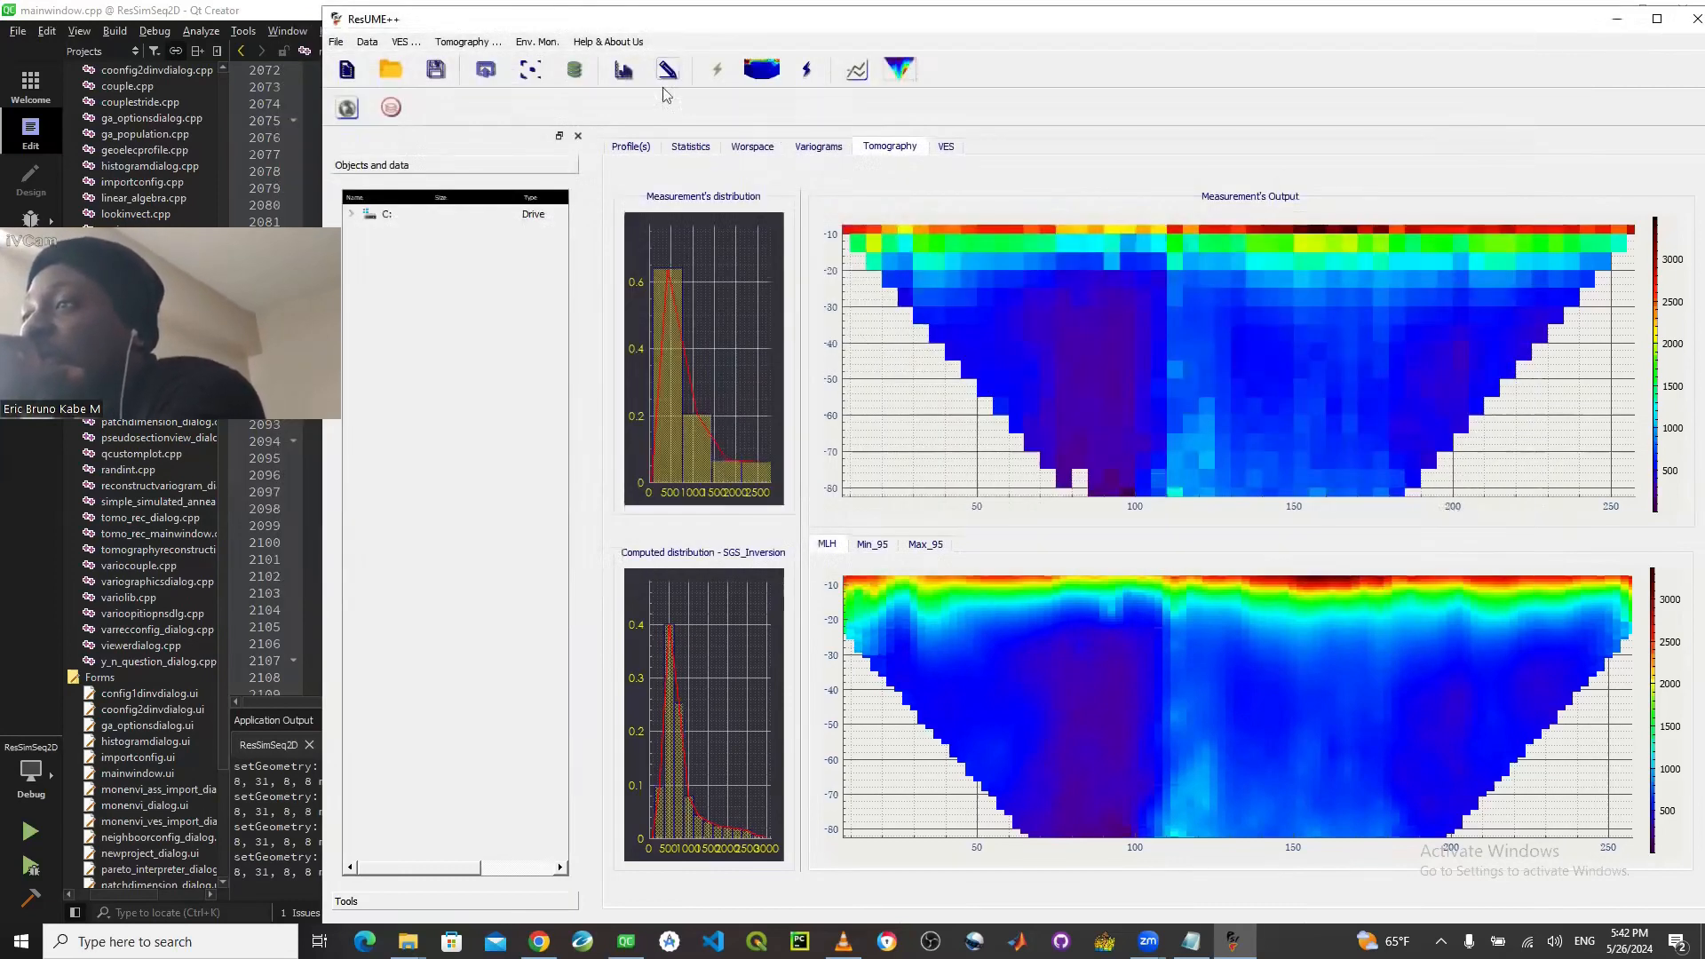
- Launch the MonEnvi environmental monitoring module for CSV files, look over its window, and close it
left_click(543, 44)
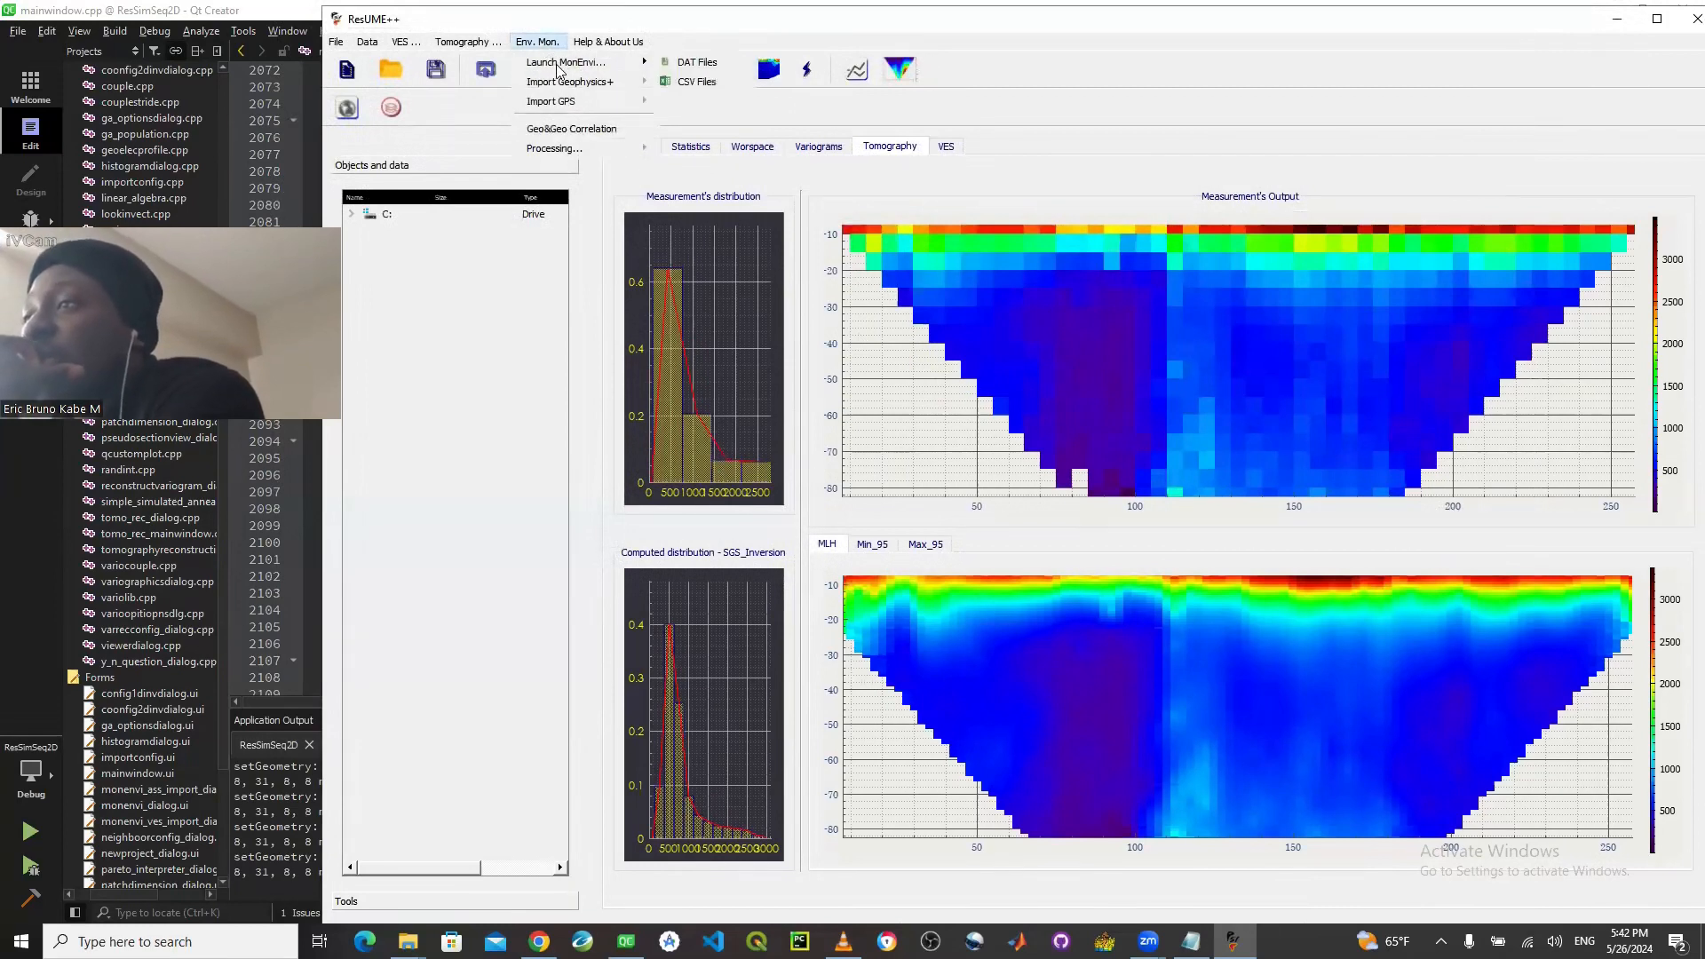
mouse_move(626, 69)
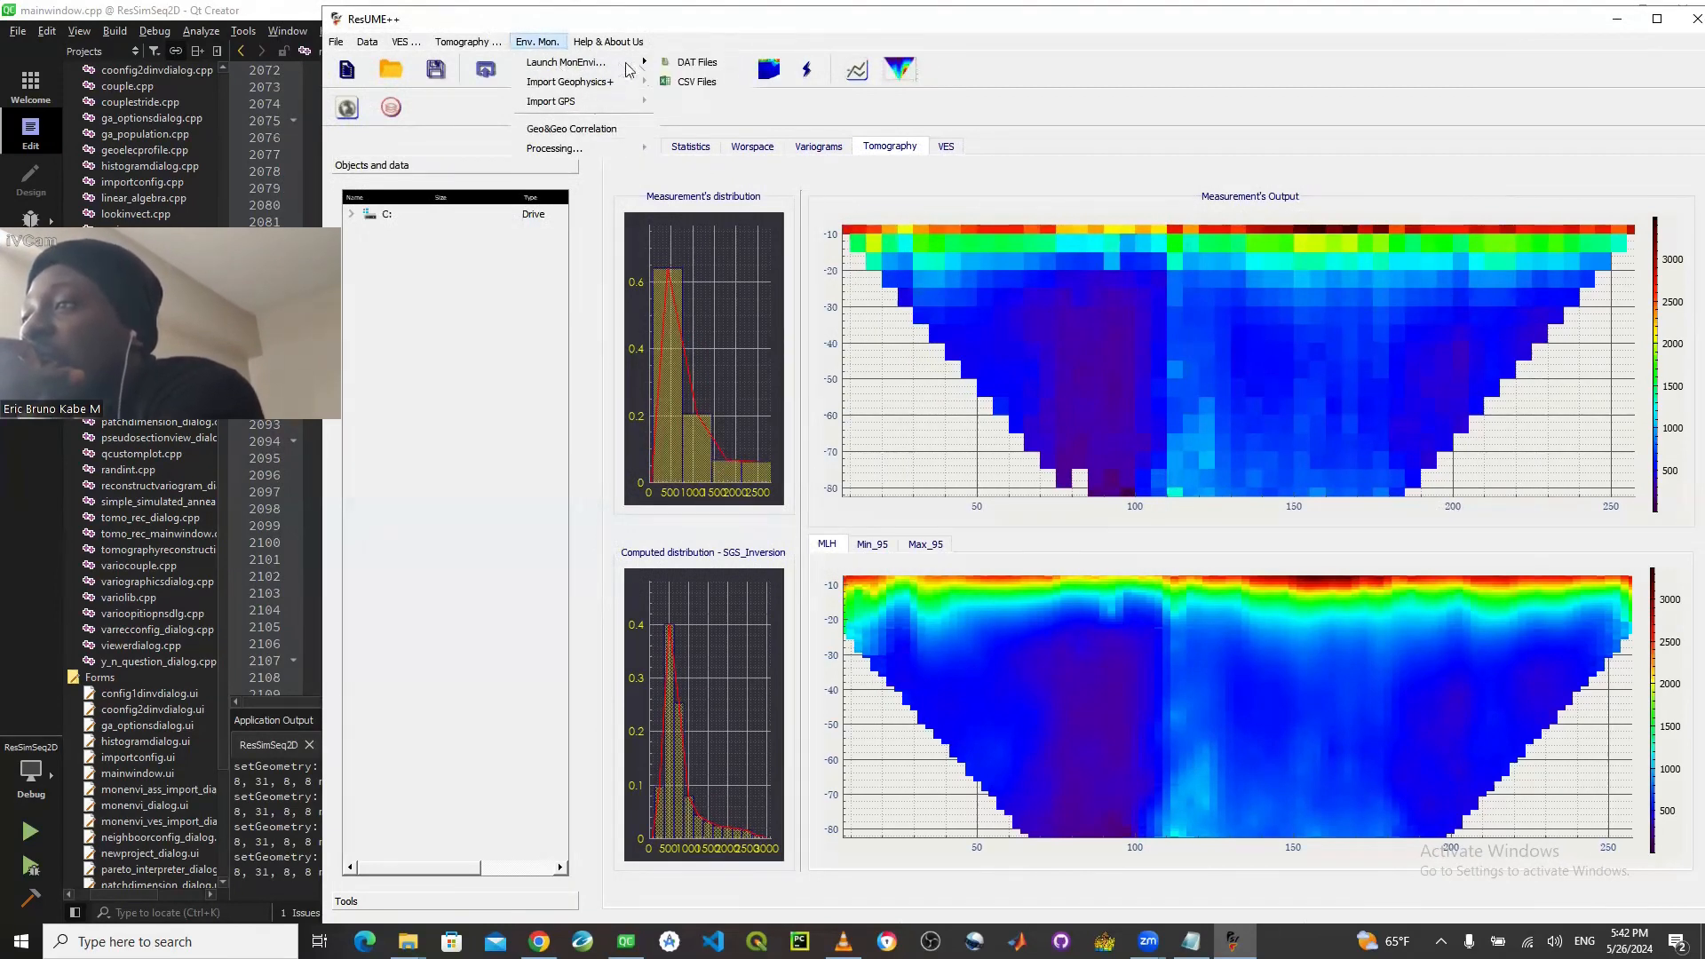
left_click(692, 84)
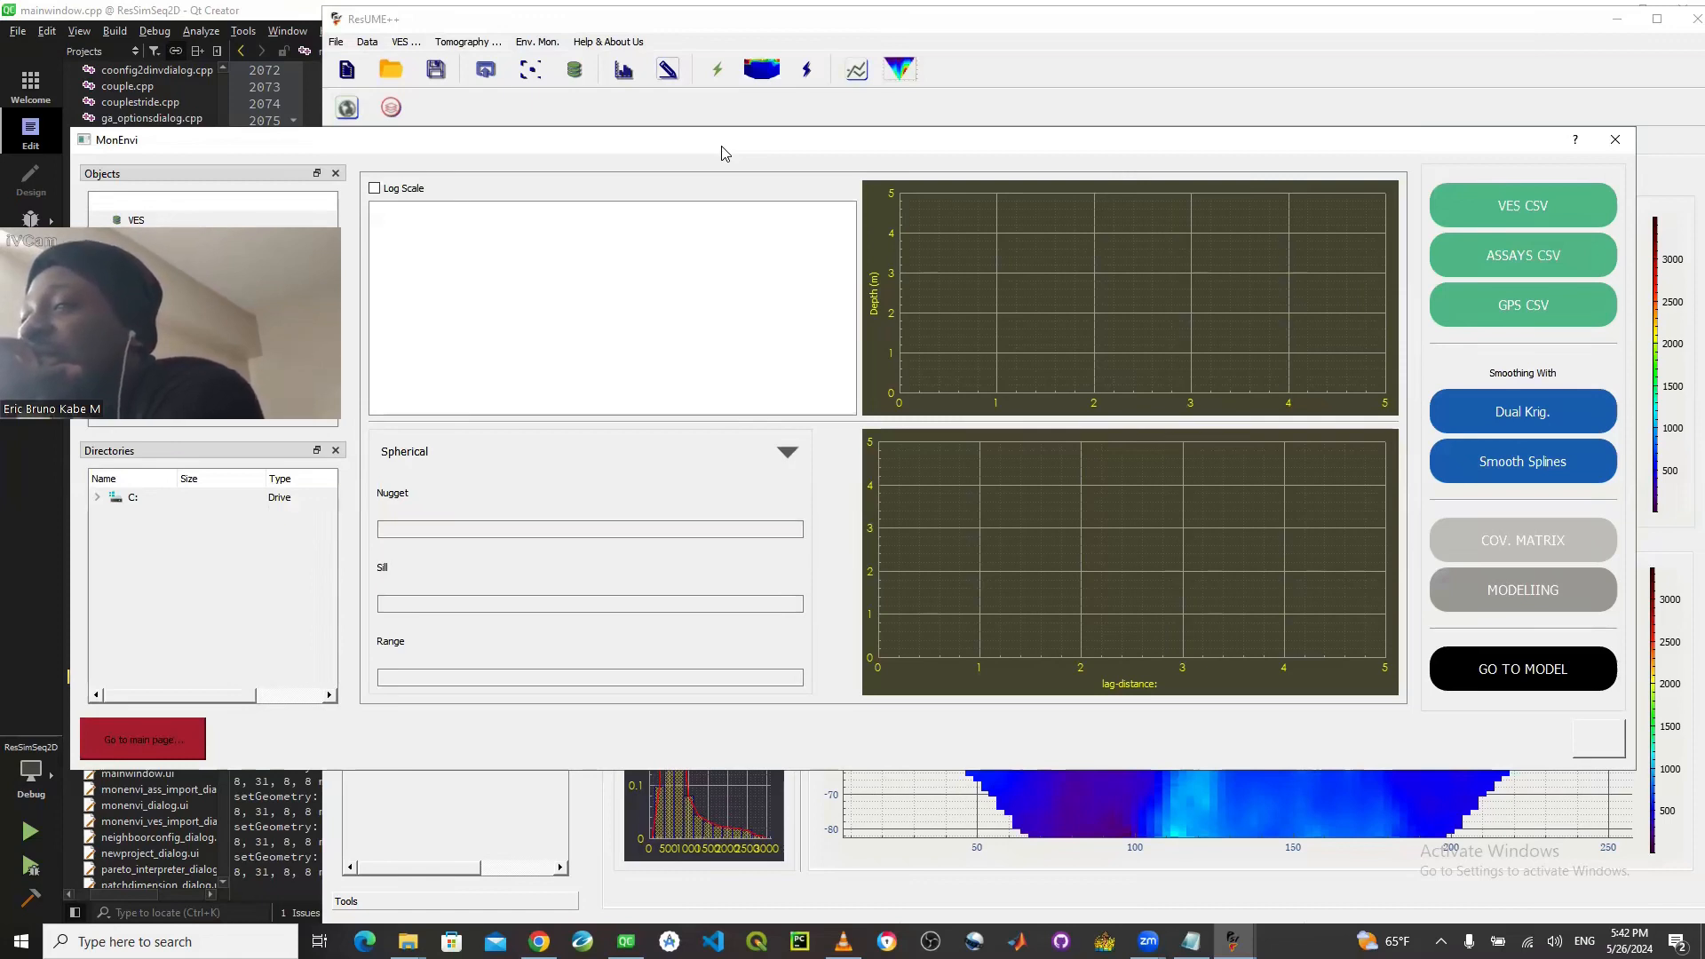
left_click_drag(723, 153, 727, 215)
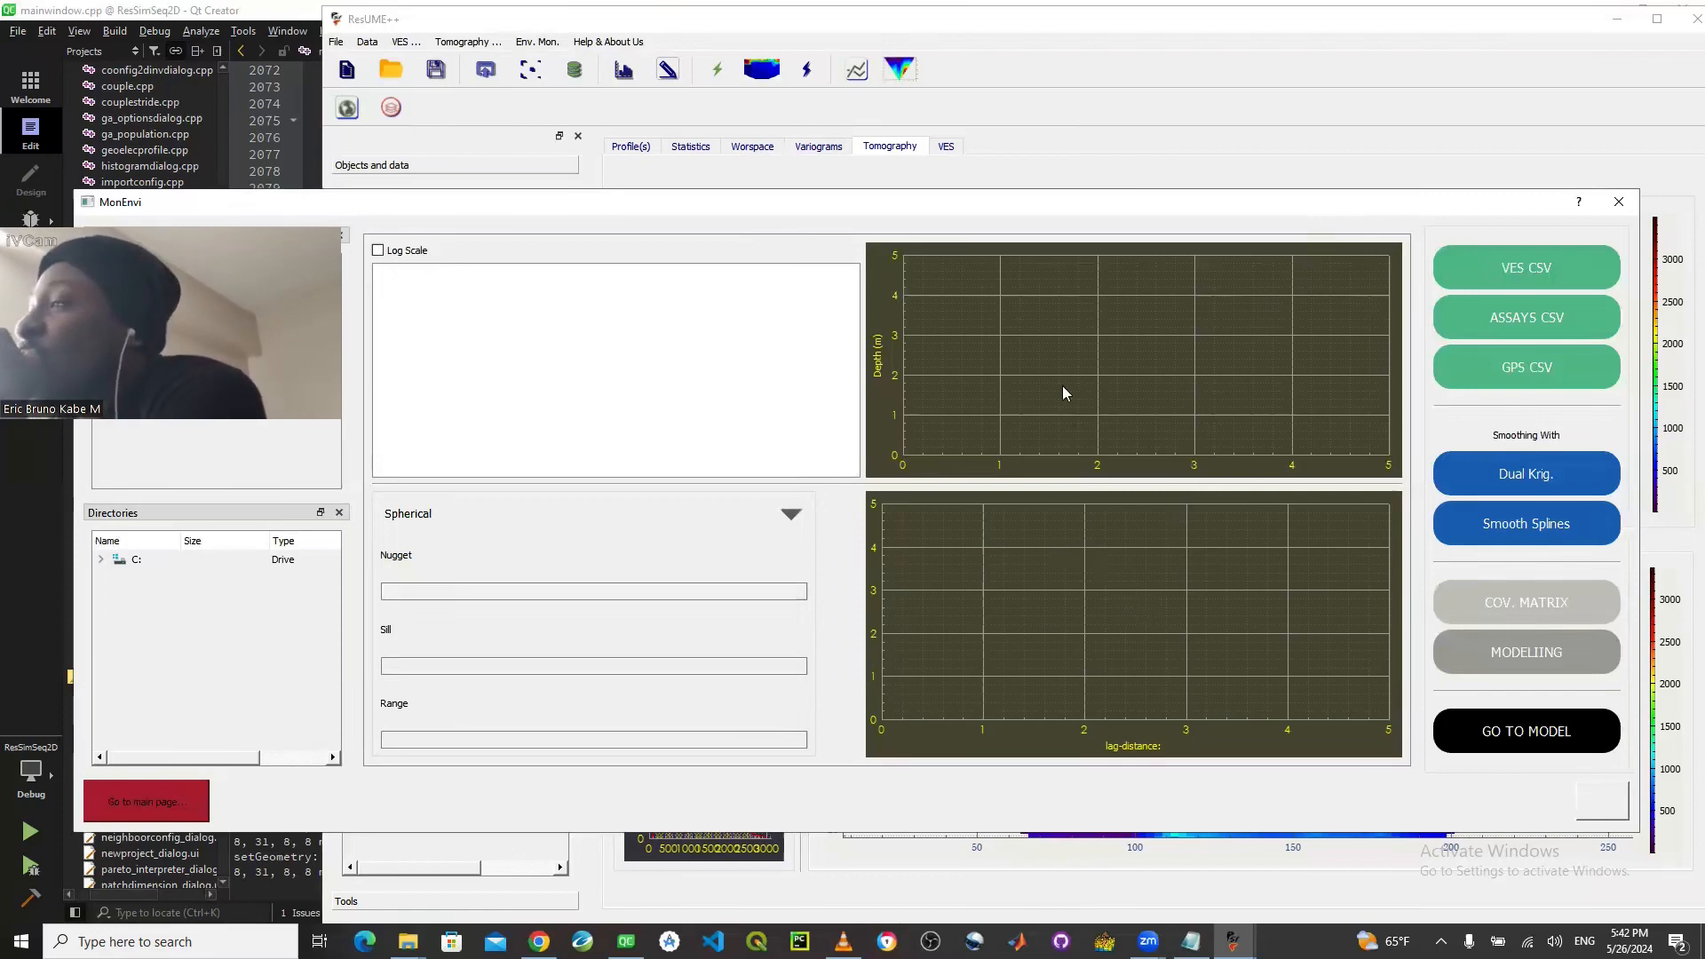
left_click(1621, 204)
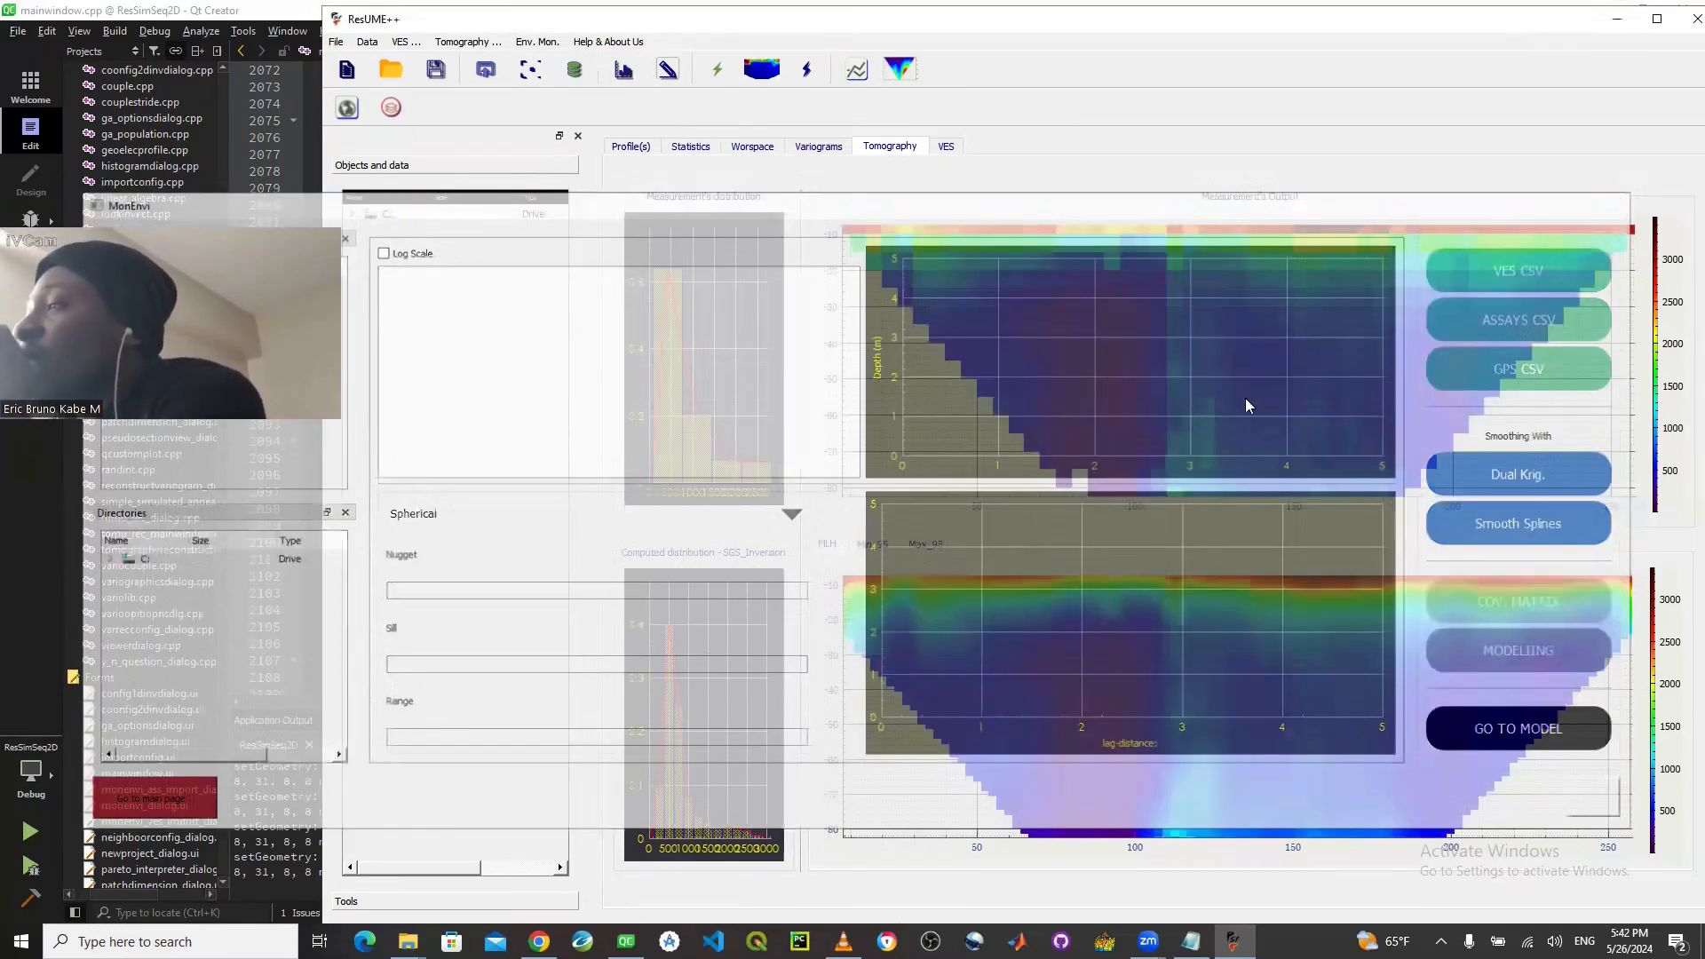